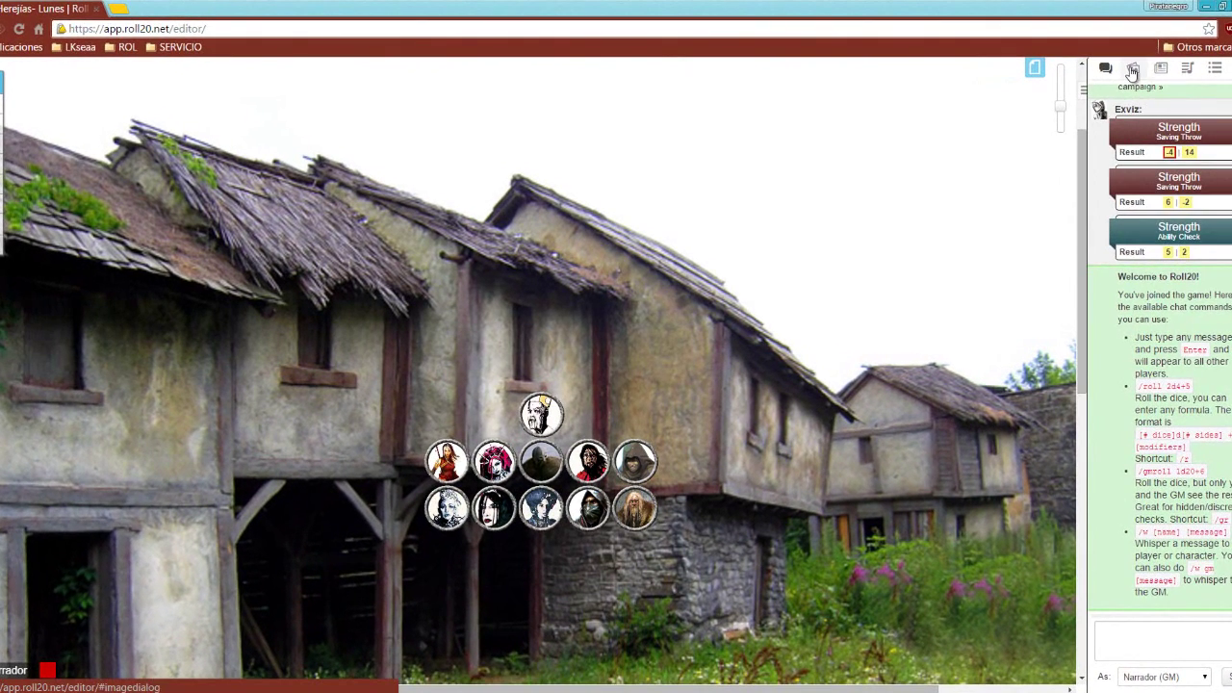
Open the character sheet of PJ Ejemplo, look over its weapons page and return to the core stats.
{"action": "left_click", "coordinate": [1133, 72]}
{"action": "left_click", "coordinate": [1161, 68]}
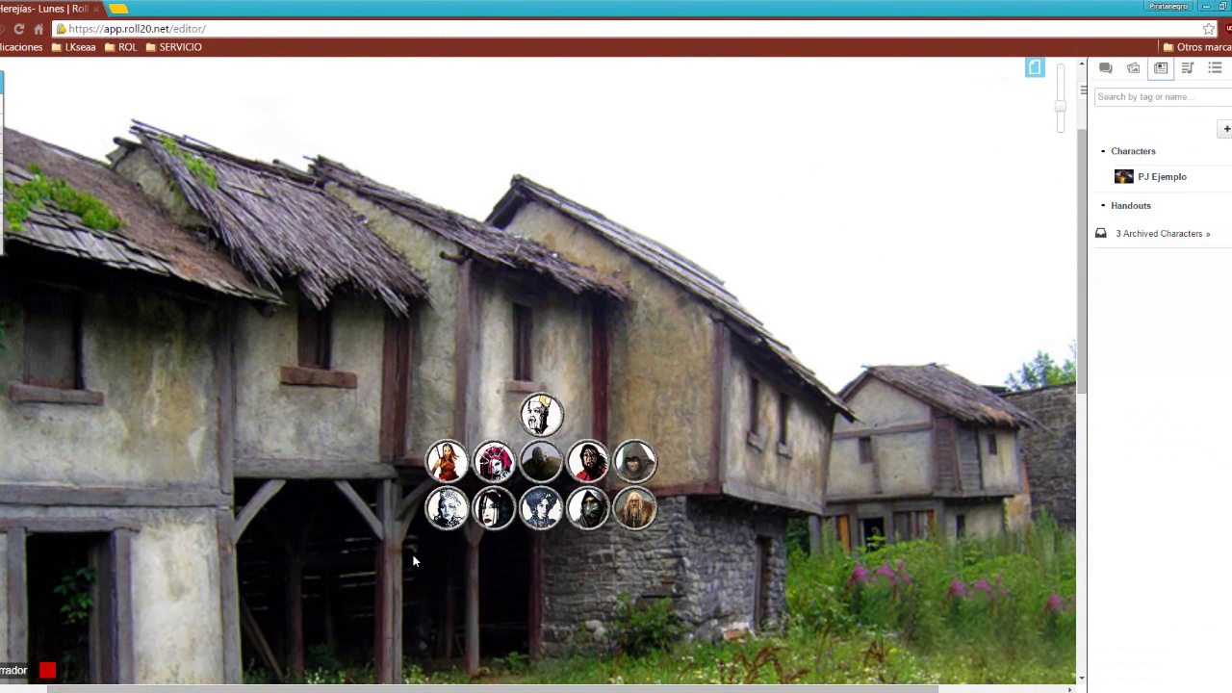
{"action": "left_click", "coordinate": [1176, 183]}
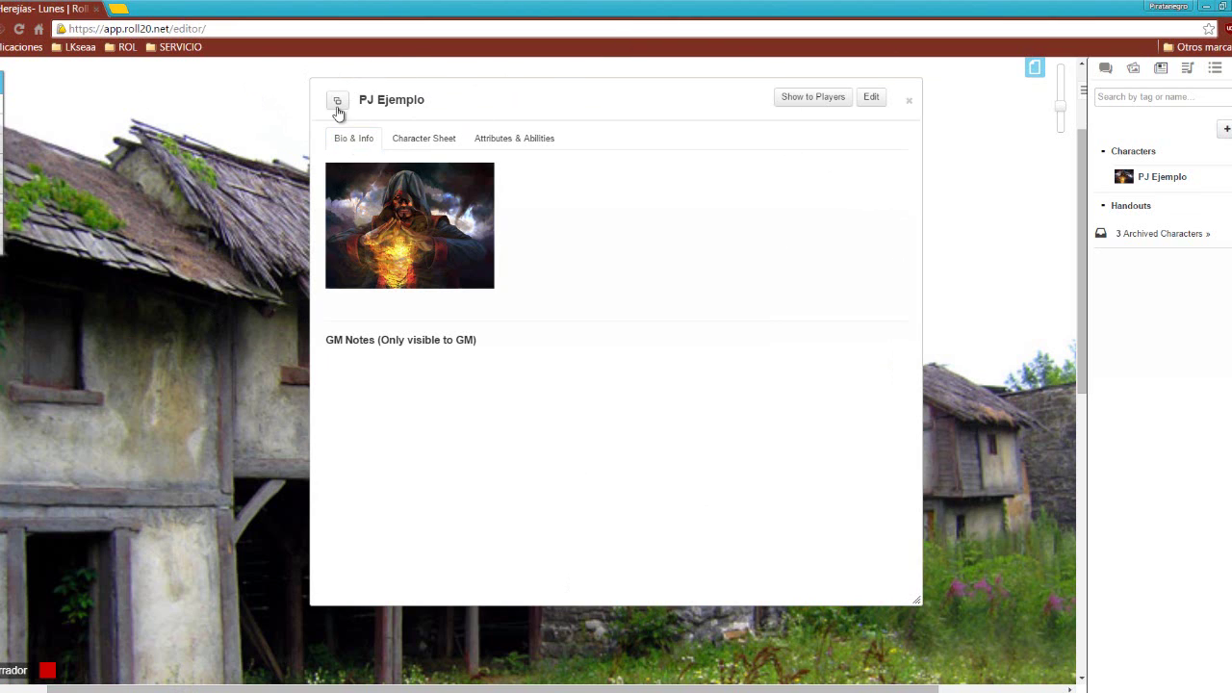
{"action": "left_click", "coordinate": [371, 142]}
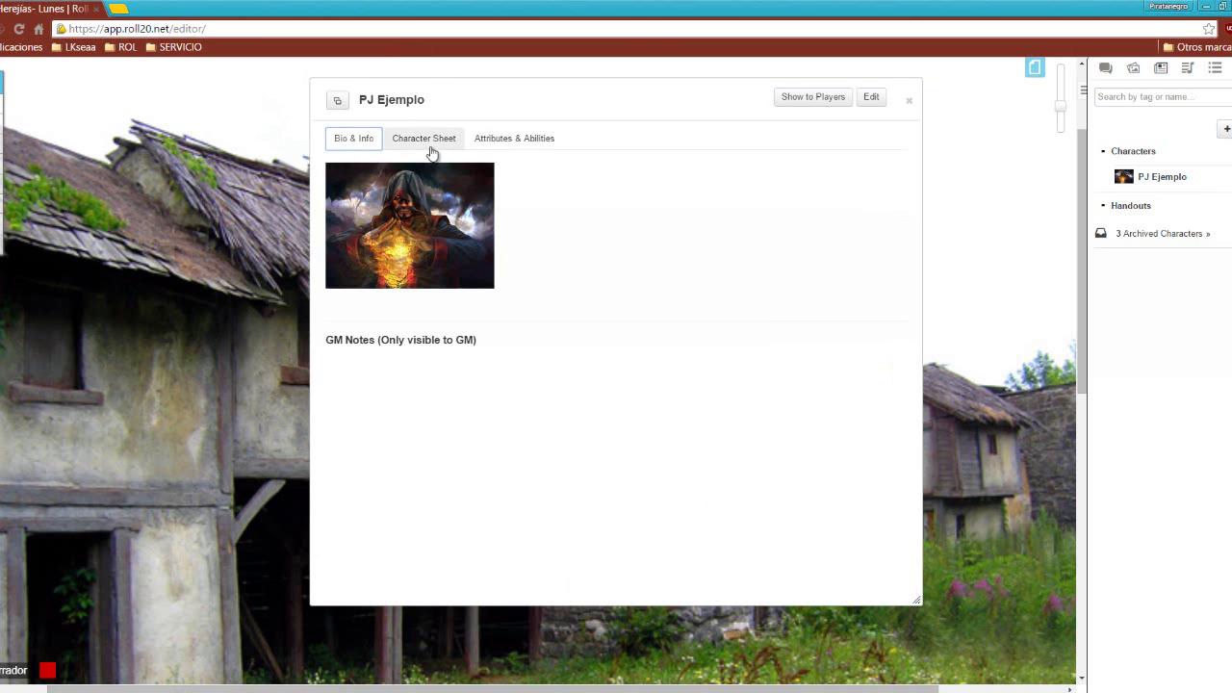
{"action": "left_click", "coordinate": [430, 150]}
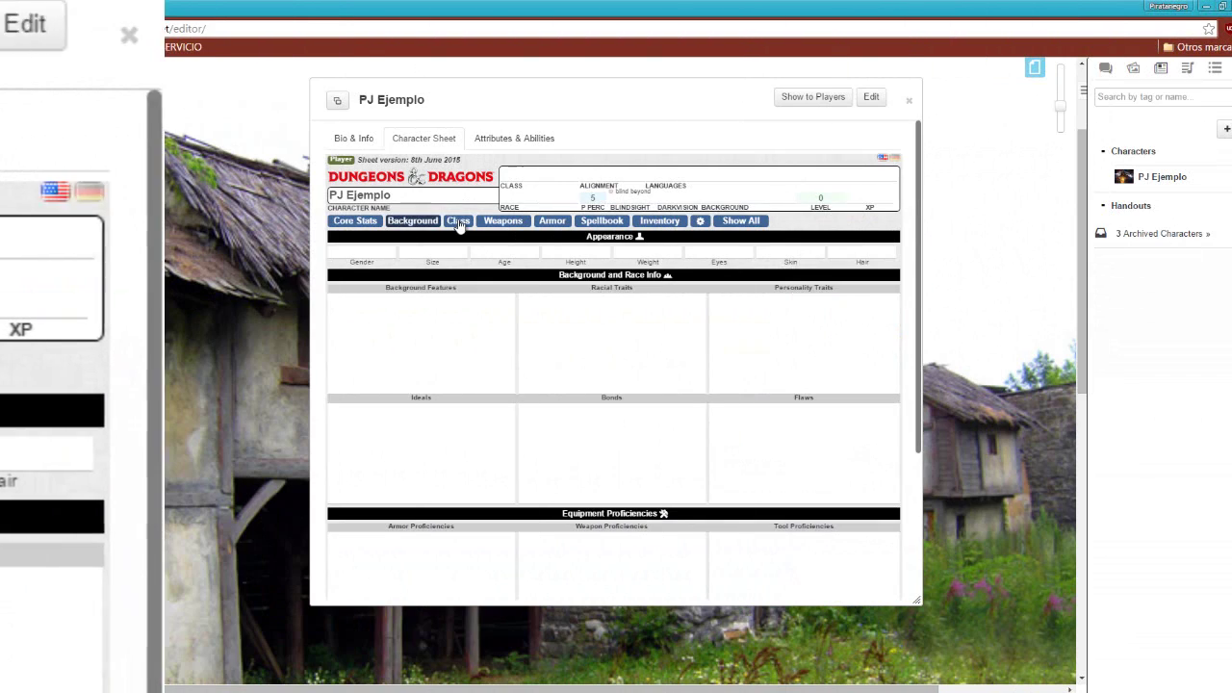
{"action": "left_click", "coordinate": [502, 221]}
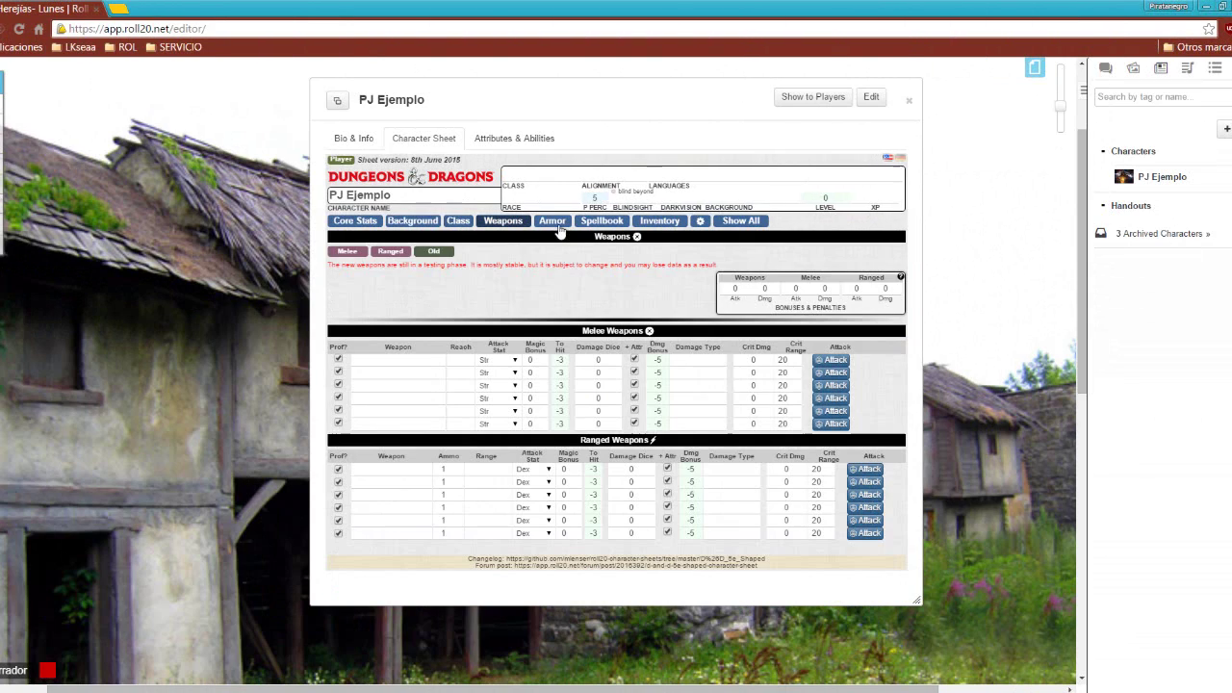
{"action": "left_click", "coordinate": [344, 222]}
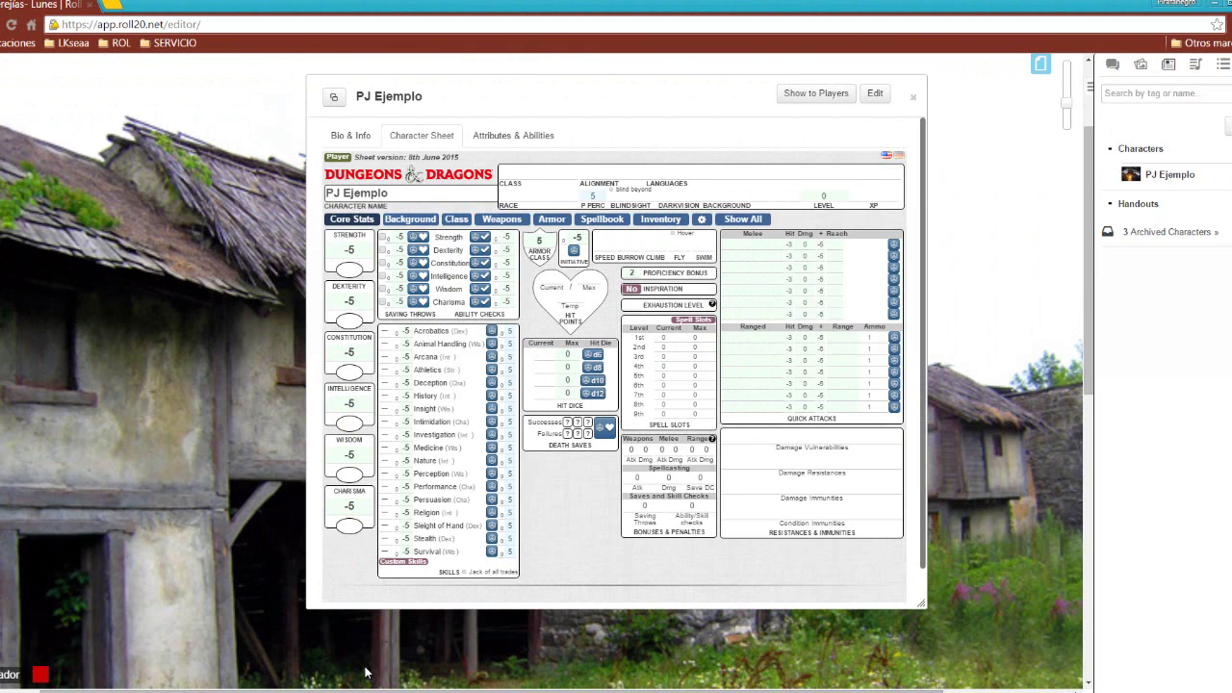
Check the standard ability scores in the rules PDF in Foxit Reader, and set Intelligence to 15 and Constitution to 14 on the Roll20 sheet.
{"action": "key", "text": "alt+Tab"}
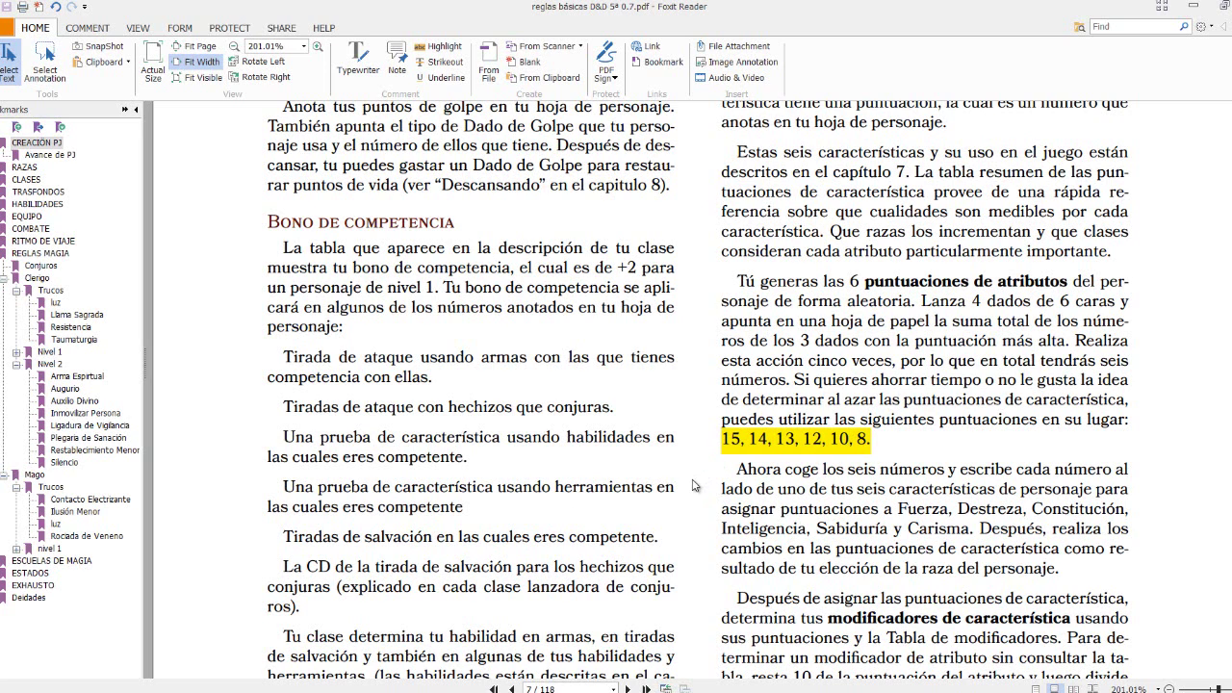
{"action": "key", "text": "alt+Tab"}
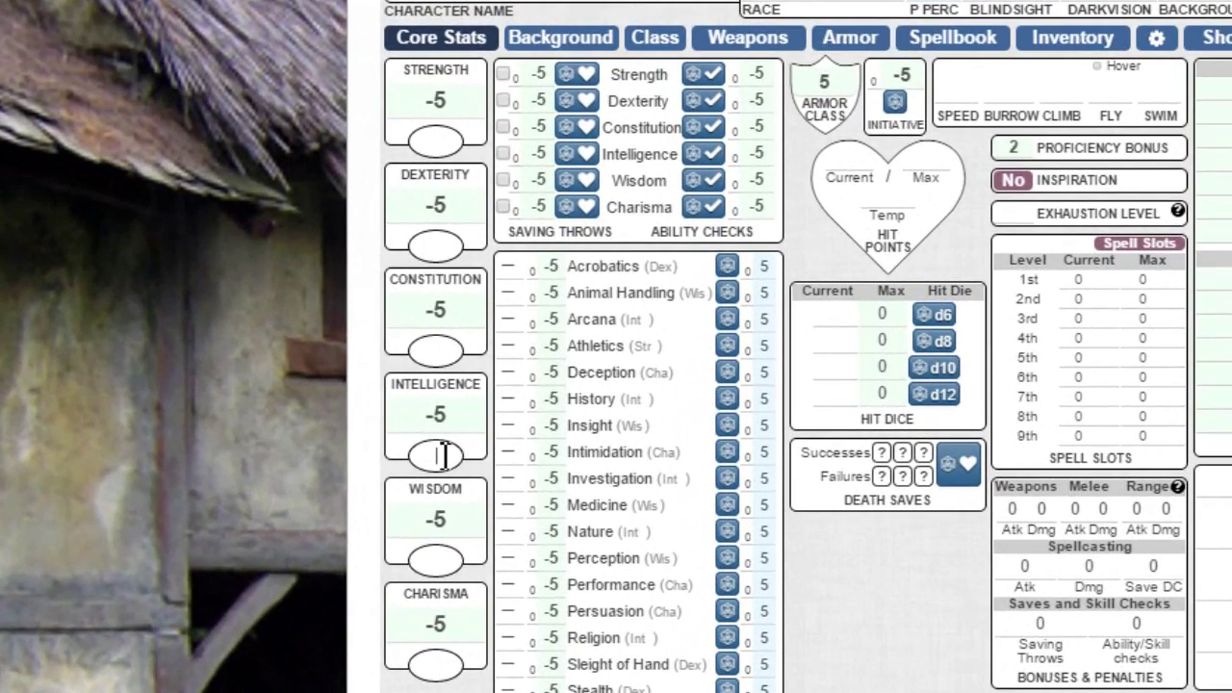
{"action": "type", "text": "15"}
{"action": "left_click", "coordinate": [448, 349]}
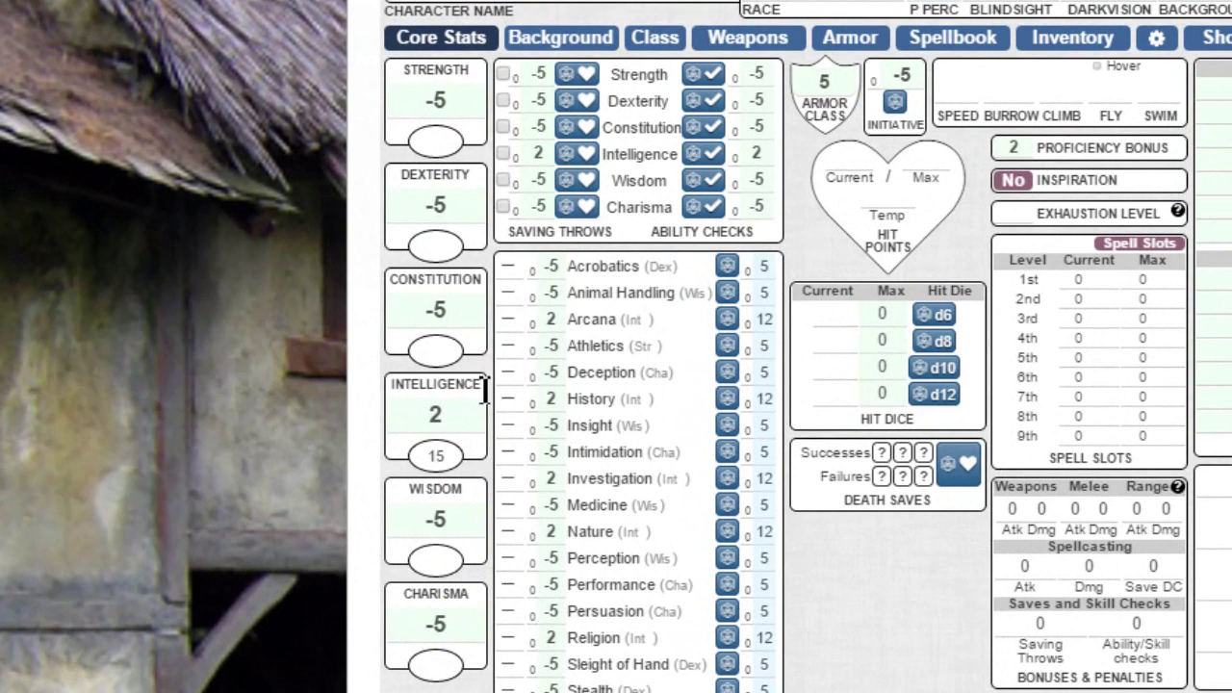
{"action": "type", "text": "14"}
Set the character's Dexterity score to 13 and Charisma score to 12.
{"action": "left_click", "coordinate": [442, 236]}
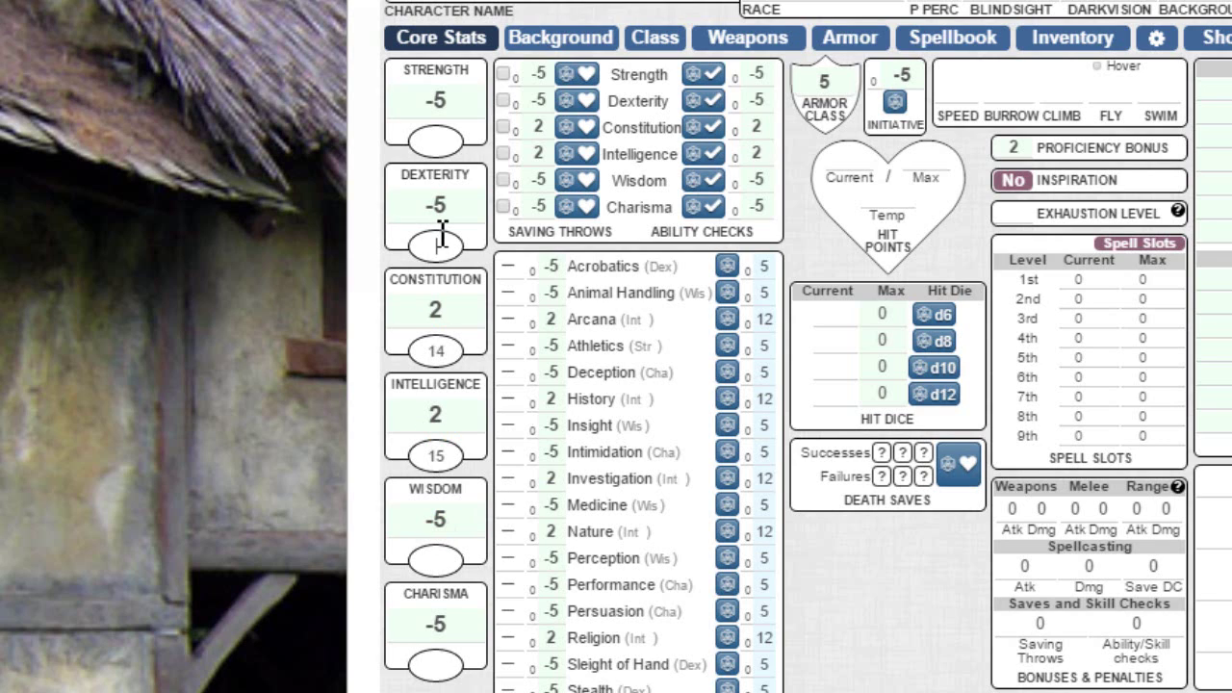
{"action": "type", "text": "13"}
{"action": "left_click", "coordinate": [447, 668]}
{"action": "type", "text": "12"}
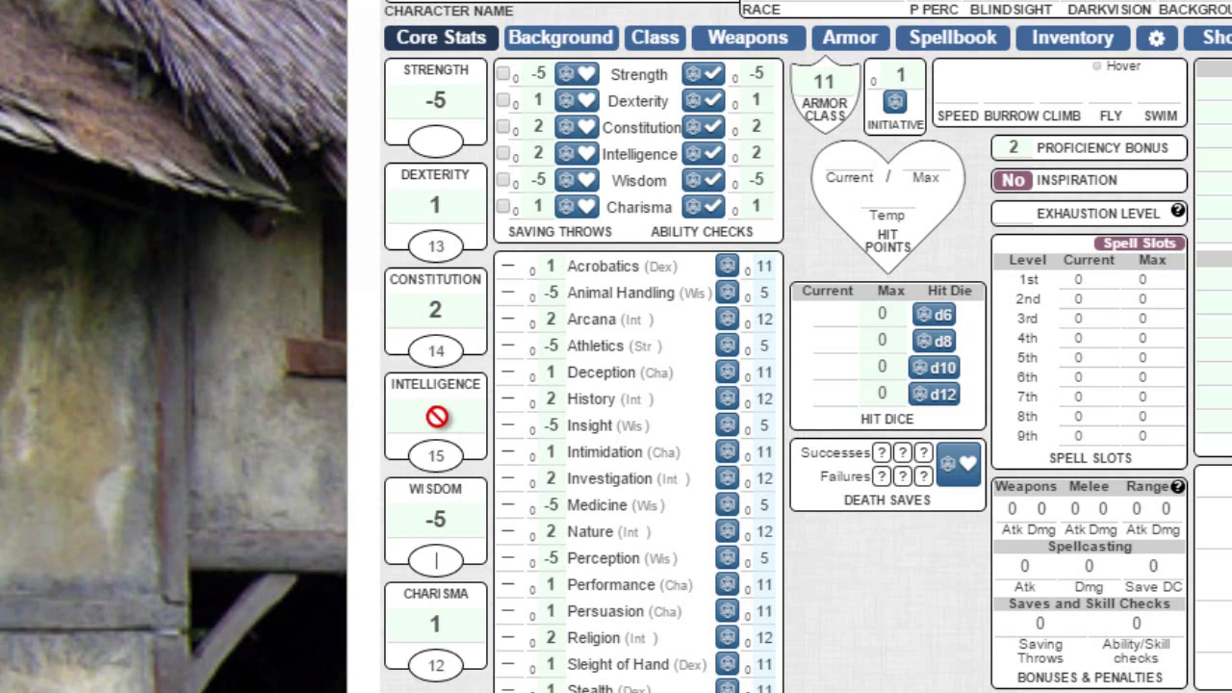
Change the Dexterity score to 10 and set Wisdom to 13 and Strength to 8.
{"action": "left_click", "coordinate": [450, 249]}
{"action": "key", "text": "BackSpace"}
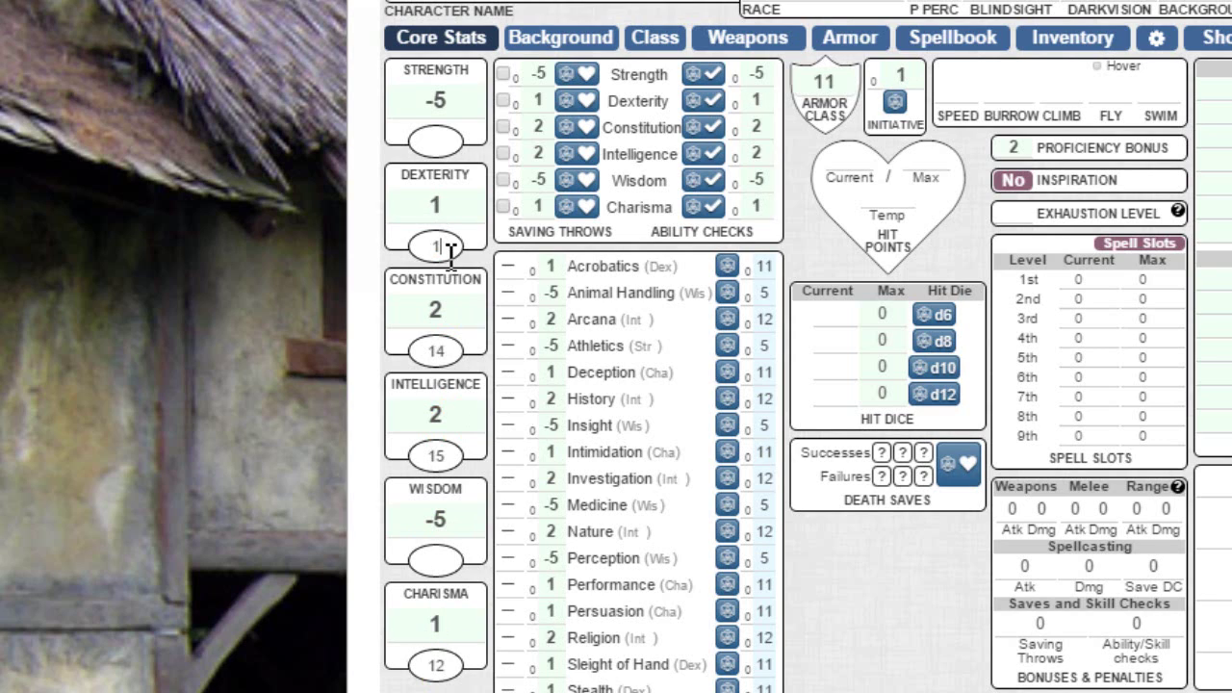
{"action": "type", "text": "0"}
{"action": "type", "text": "13"}
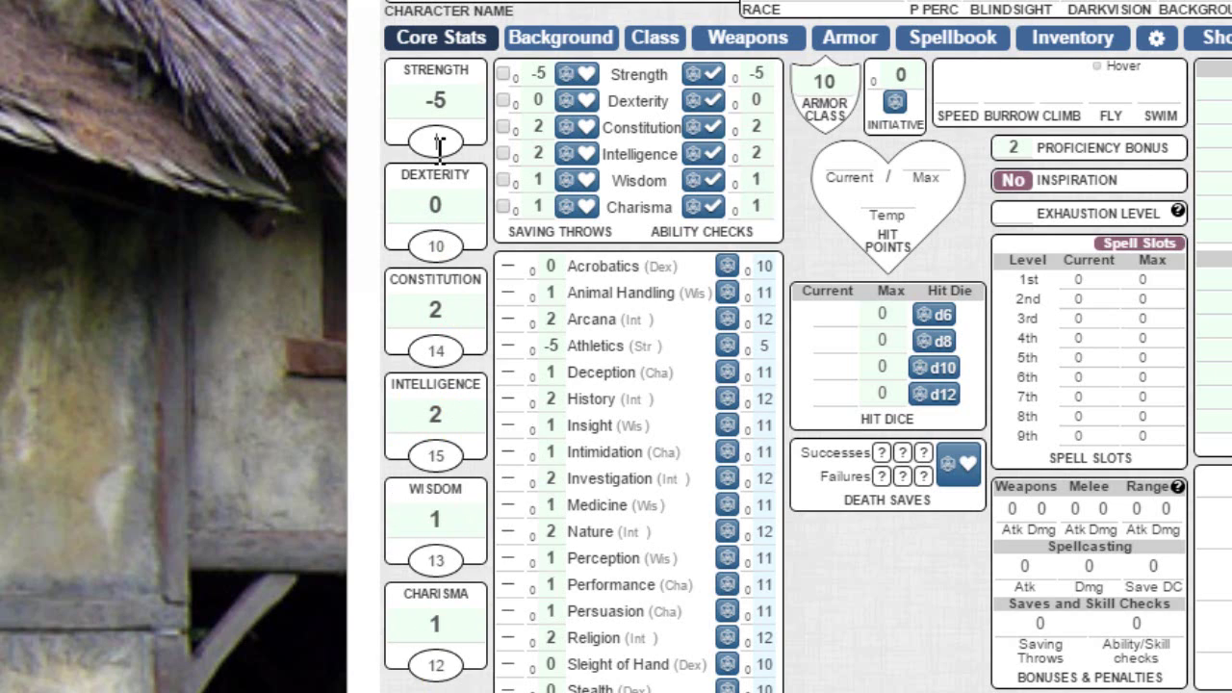
{"action": "left_click", "coordinate": [439, 147]}
{"action": "type", "text": "8"}
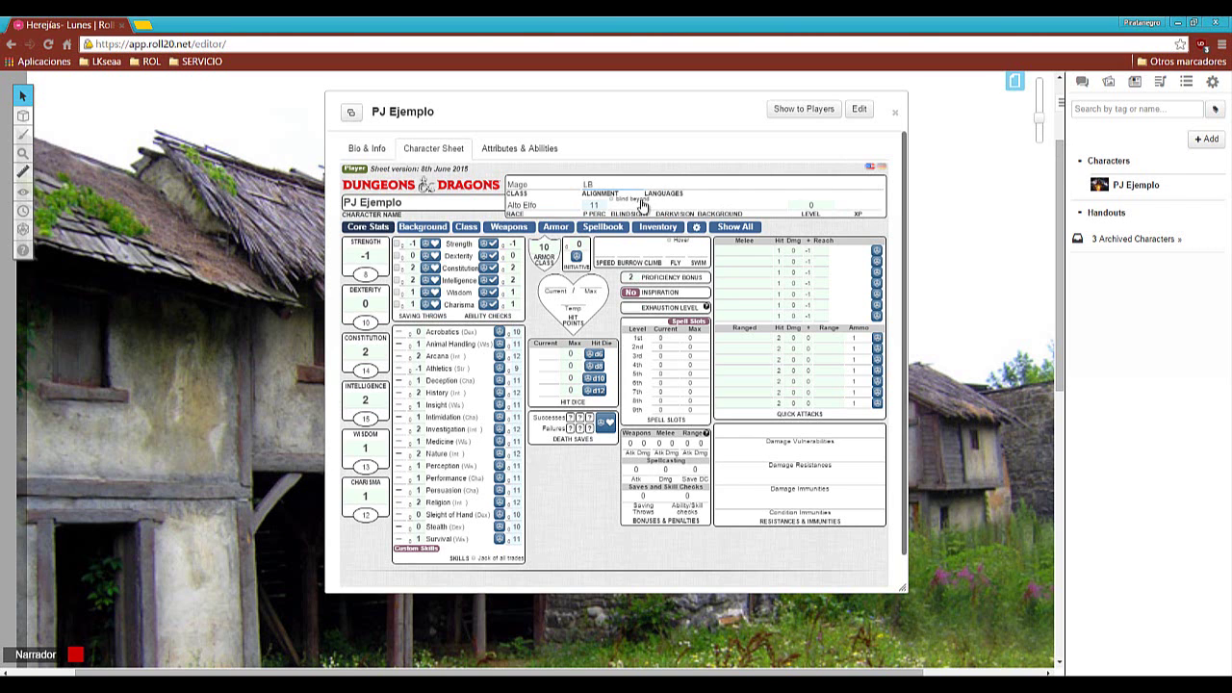
Look up the elf ability score increase in the Foxit Reader rules PDF and set Dexterity to 12 on the Roll20 sheet.
{"action": "key", "text": "alt+Tab"}
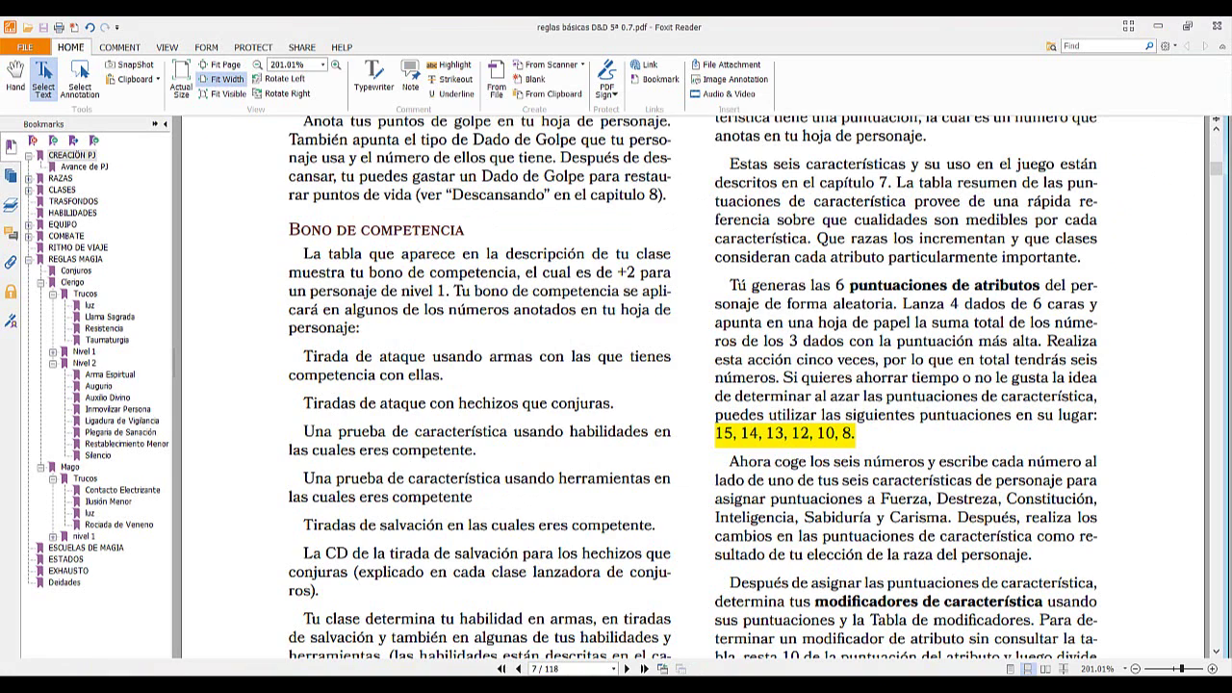
{"action": "left_click", "coordinate": [28, 179]}
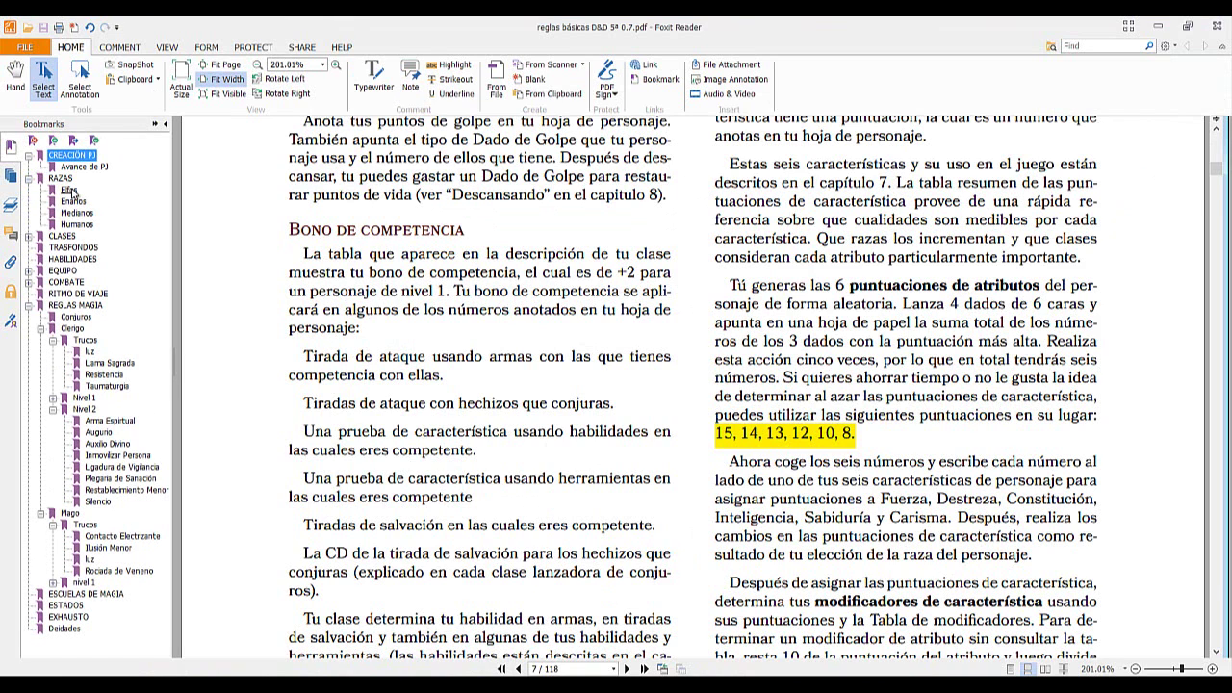
{"action": "left_click", "coordinate": [72, 193]}
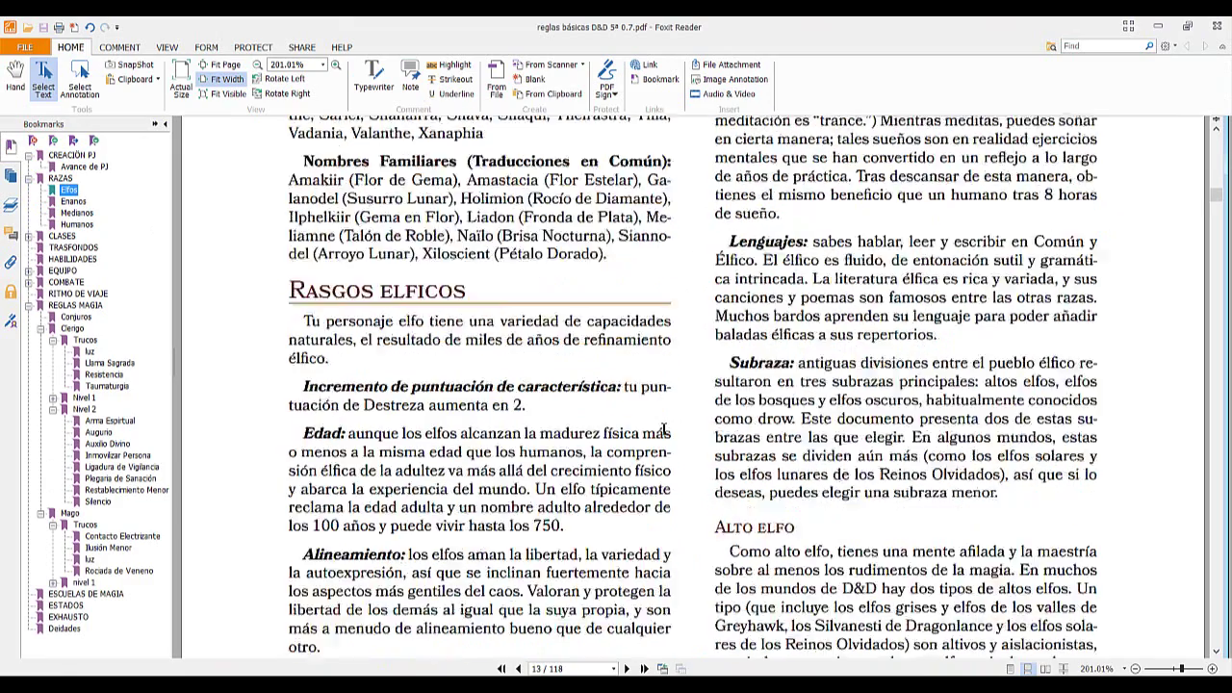
{"action": "scroll", "coordinate": [663, 430], "scroll_direction": "down", "scroll_amount": 5}
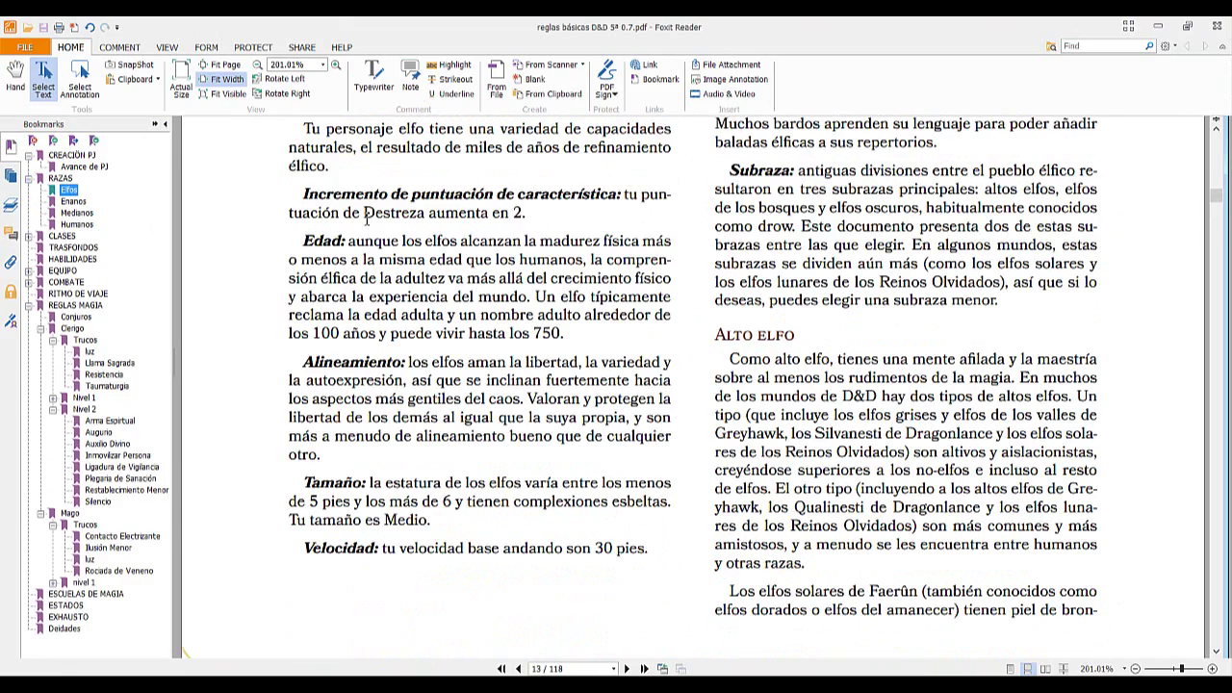
{"action": "scroll", "coordinate": [365, 220], "scroll_direction": "up", "scroll_amount": 1}
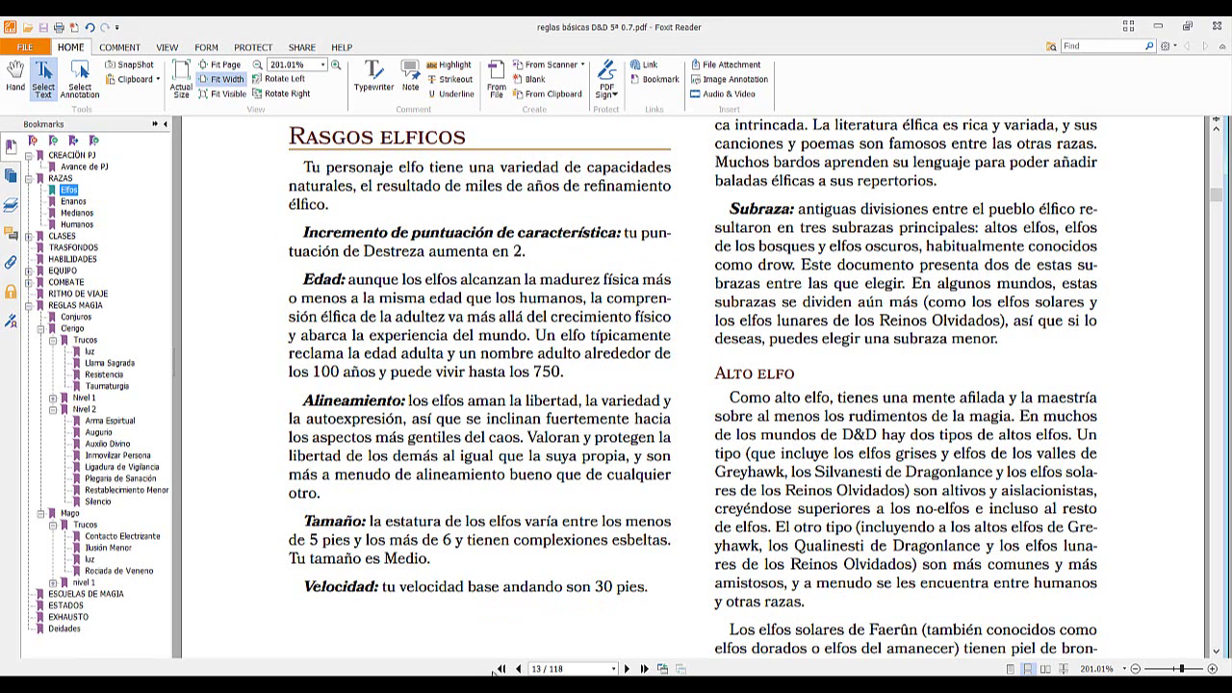
{"action": "key", "text": "alt+Tab"}
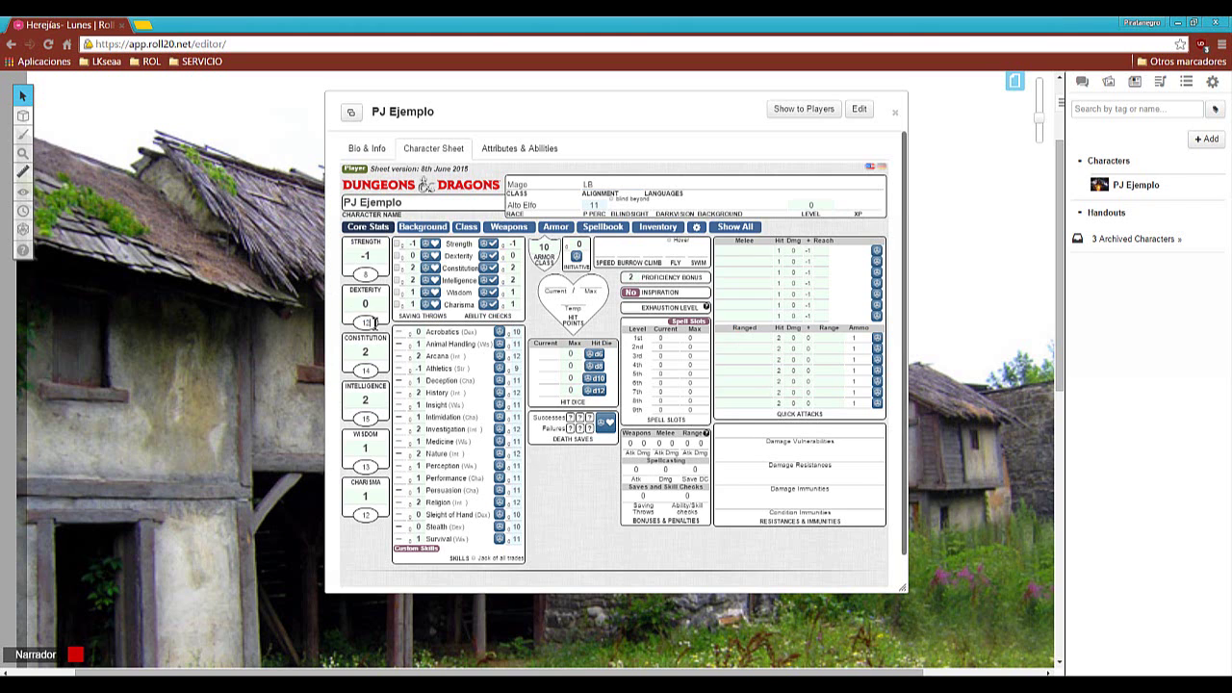
Check the elf's base walking speed in the rules PDF and set Speed to 30 on the Roll20 sheet.
{"action": "key", "text": "alt+Tab"}
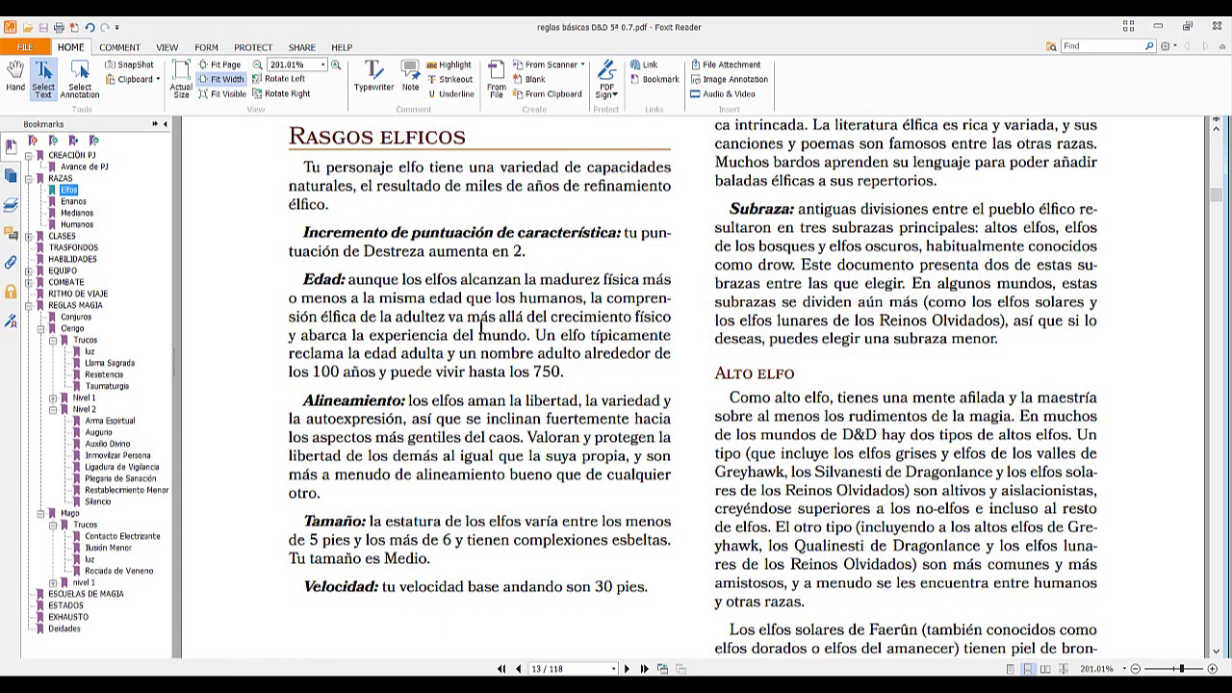
{"action": "scroll", "coordinate": [480, 330], "scroll_direction": "down", "scroll_amount": 2}
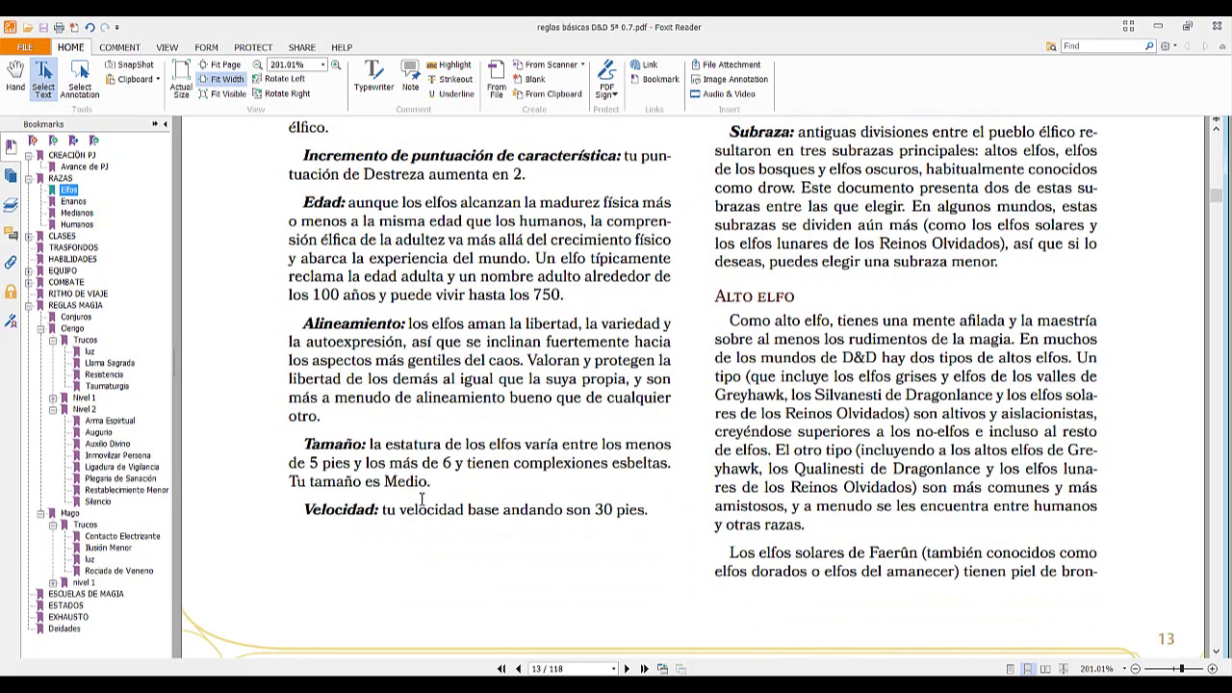
{"action": "key", "text": "alt+Tab"}
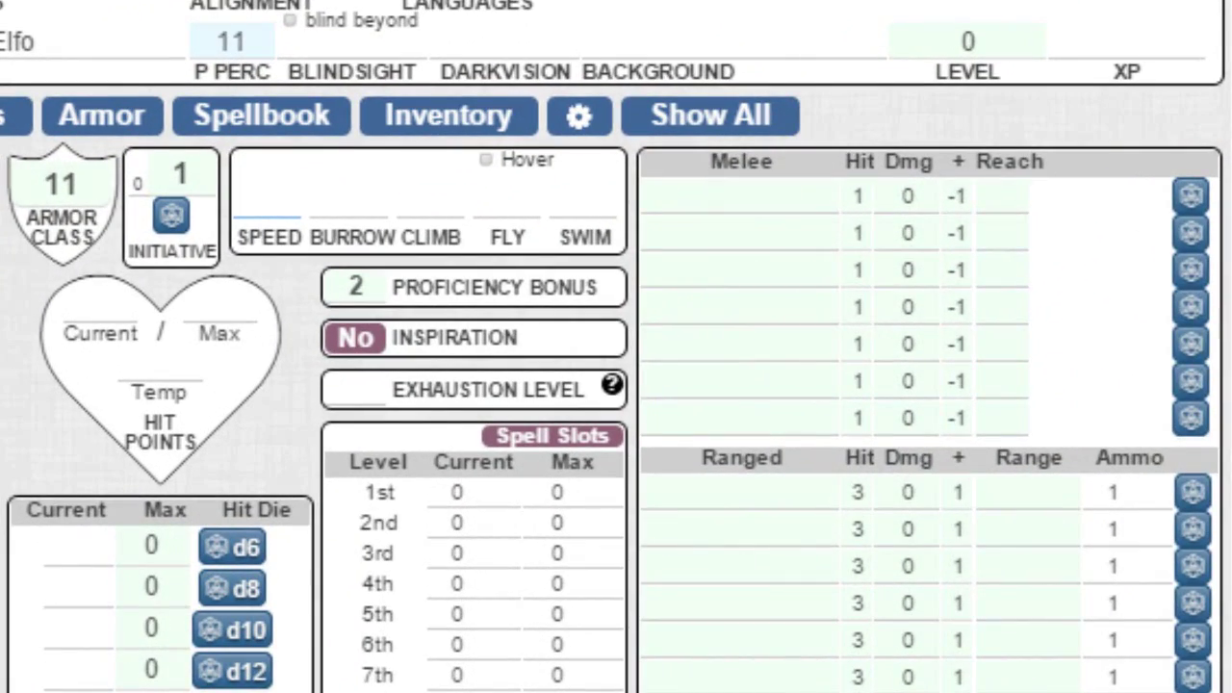
{"action": "type", "text": "30"}
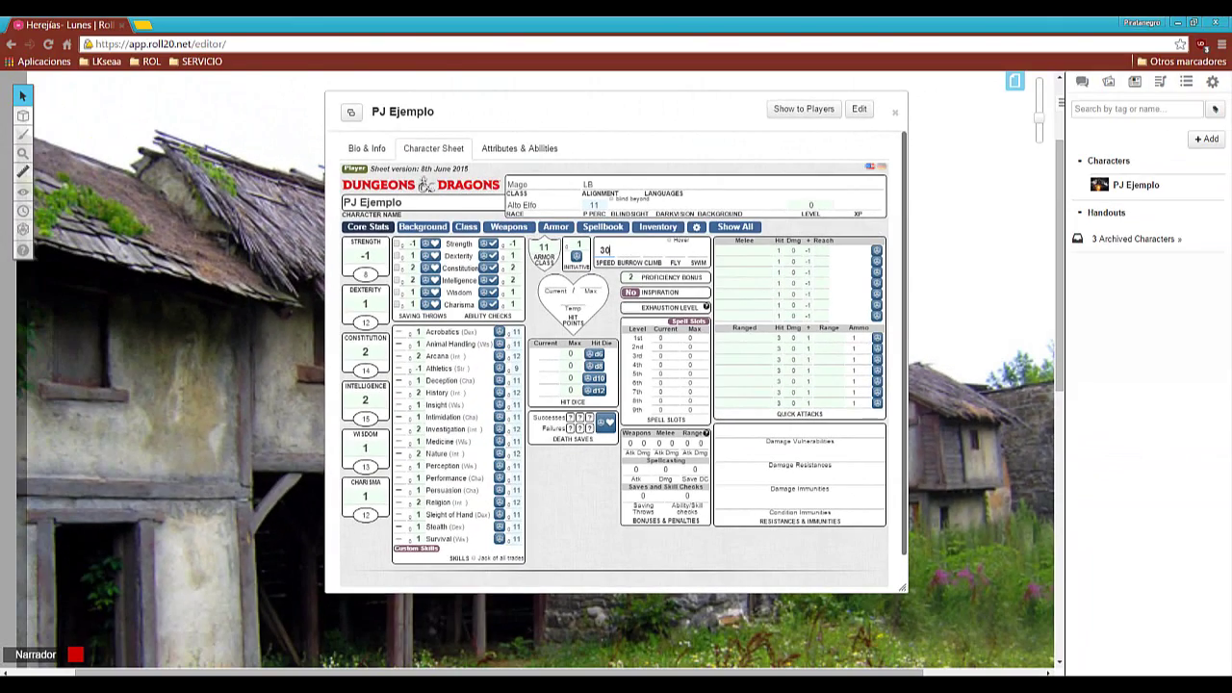
Recheck the elf traits in the rules PDF and set Size to Mediano in the sheet's background appearance section.
{"action": "key", "text": "alt+Tab"}
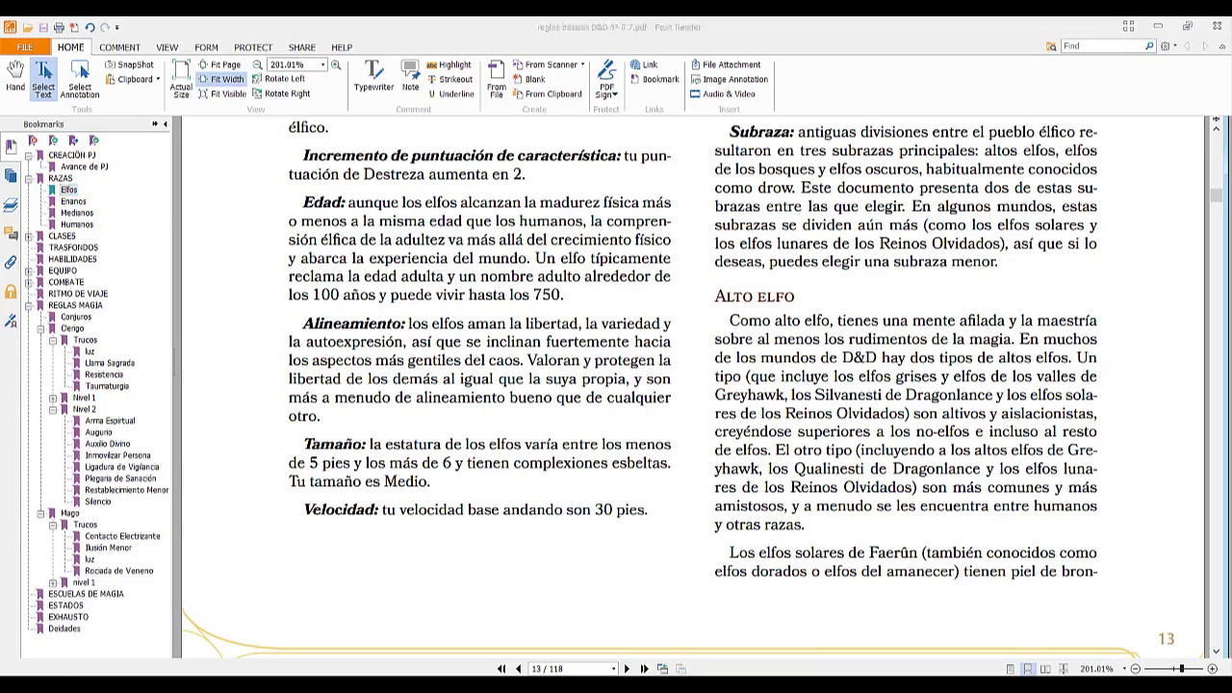
{"action": "key", "text": "alt+Tab"}
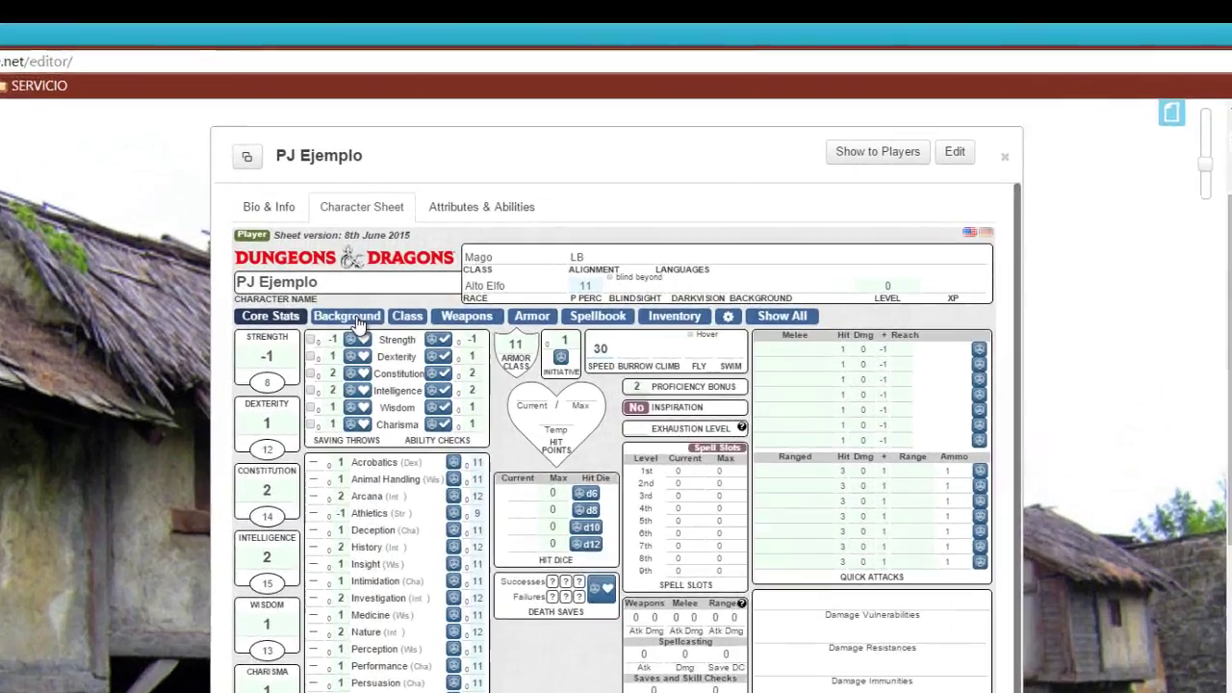
{"action": "left_click", "coordinate": [430, 229]}
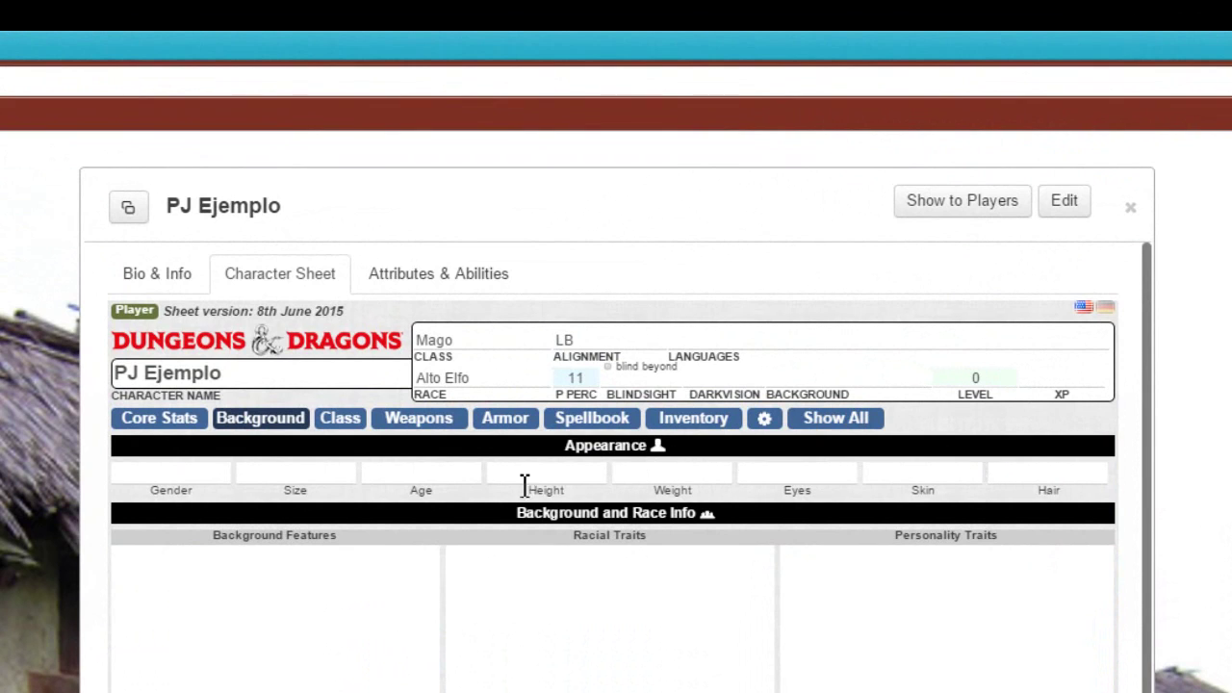
{"action": "left_click", "coordinate": [300, 477]}
{"action": "type", "text": "MED"}
{"action": "key", "text": "BackSpace"}
{"action": "key", "text": "BackSpace"}
{"action": "key", "text": "BackSpace"}
{"action": "type", "text": "Mediano"}
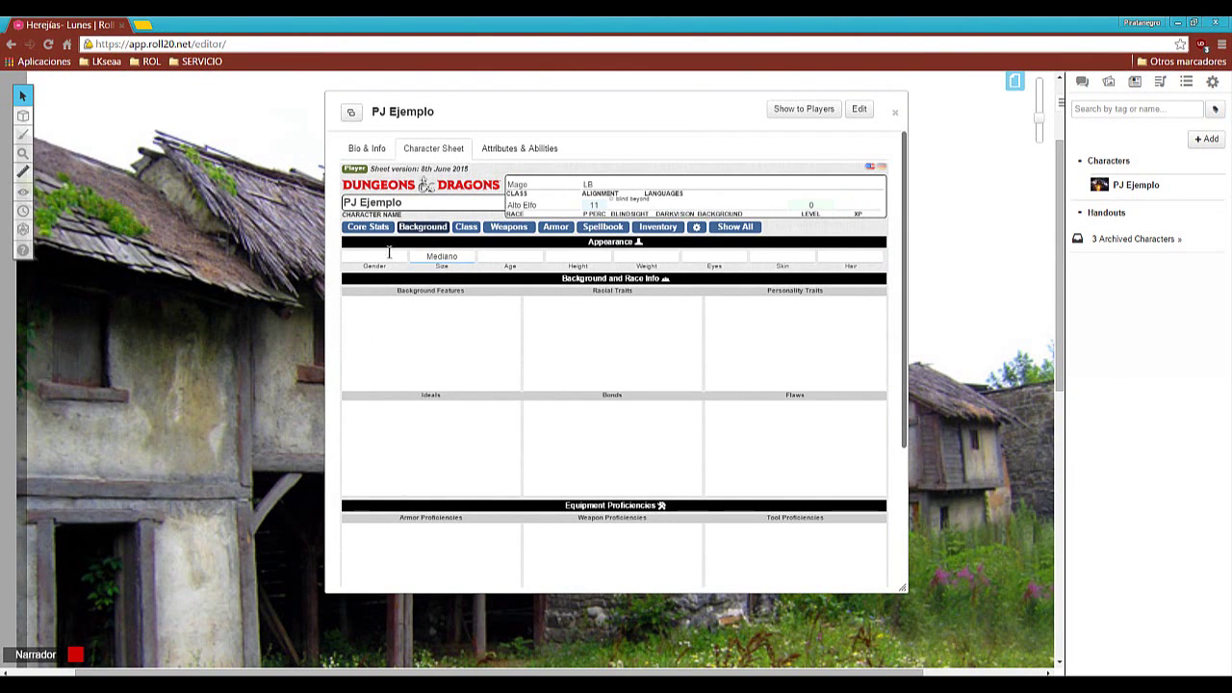
Fill in the appearance section with gender M and age 150.
{"action": "left_click", "coordinate": [385, 255]}
{"action": "left_click", "coordinate": [486, 256]}
{"action": "left_click", "coordinate": [778, 258]}
{"action": "left_click", "coordinate": [575, 259]}
{"action": "left_click", "coordinate": [800, 261]}
{"action": "left_click", "coordinate": [861, 258]}
Look up the elf's darkvision range in the rules PDF and set Darkvision to 60 in the Roll20 sheet header.
{"action": "key", "text": "alt+Tab"}
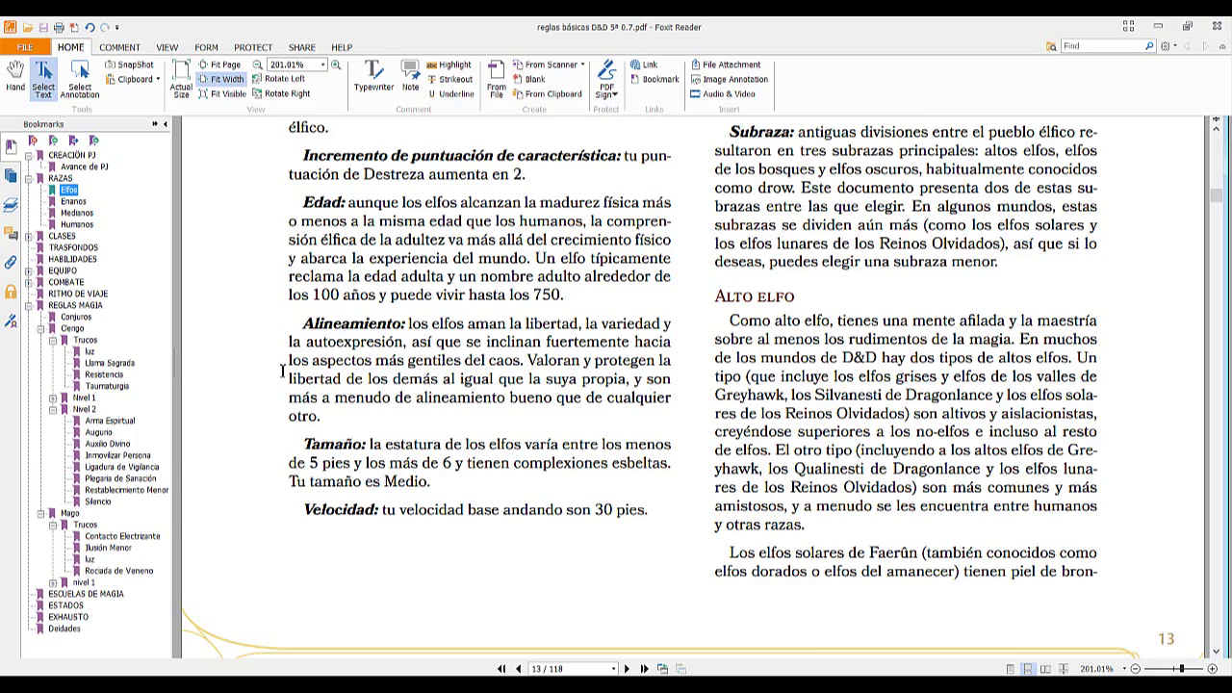
{"action": "scroll", "coordinate": [282, 371], "scroll_direction": "down", "scroll_amount": 2}
{"action": "scroll", "coordinate": [547, 398], "scroll_direction": "up", "scroll_amount": 15}
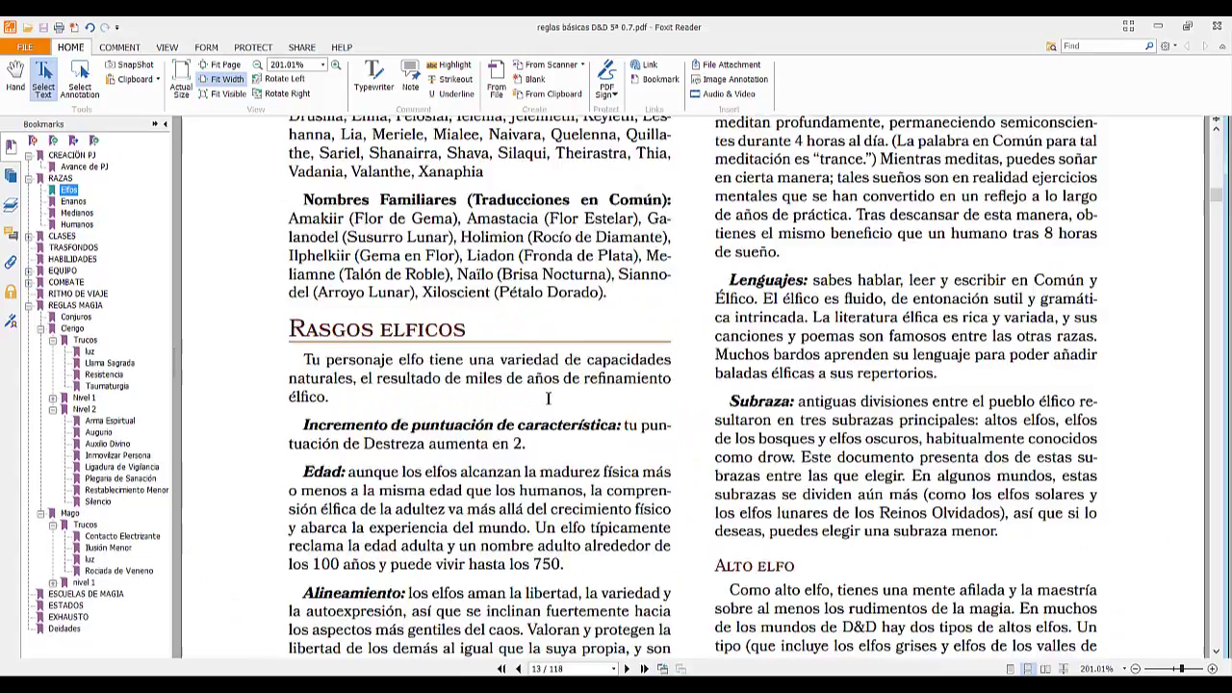
{"action": "scroll", "coordinate": [857, 331], "scroll_direction": "up", "scroll_amount": 2}
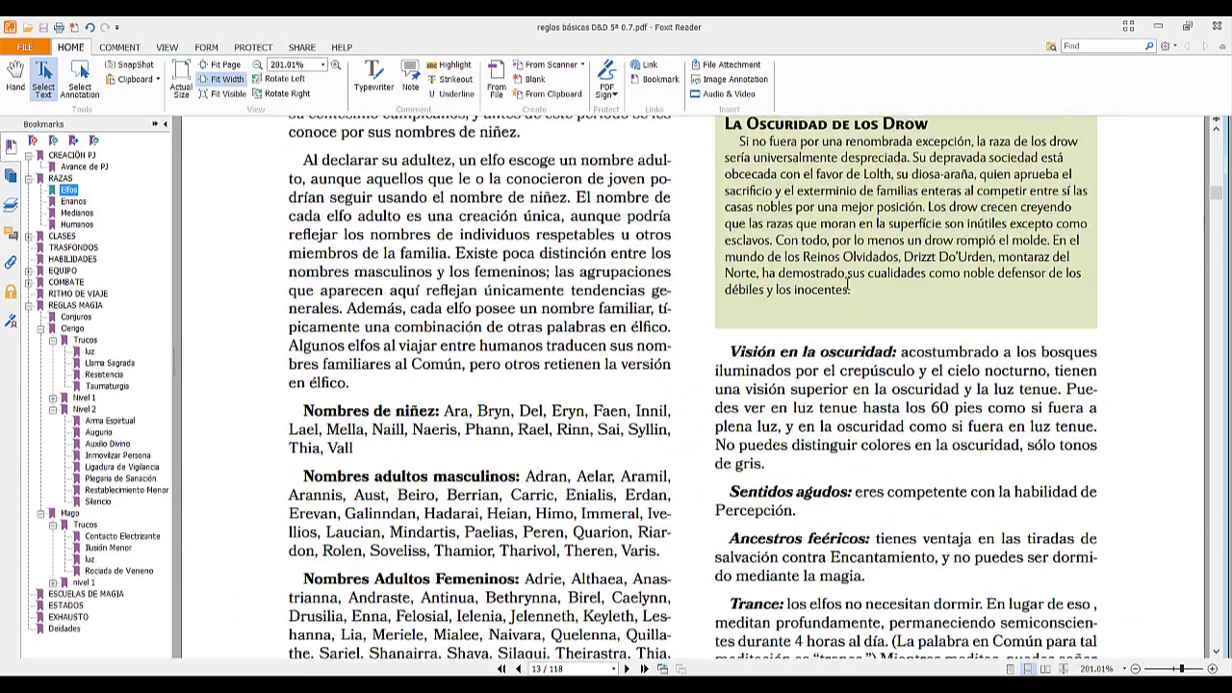
{"action": "scroll", "coordinate": [918, 275], "scroll_direction": "down", "scroll_amount": 3}
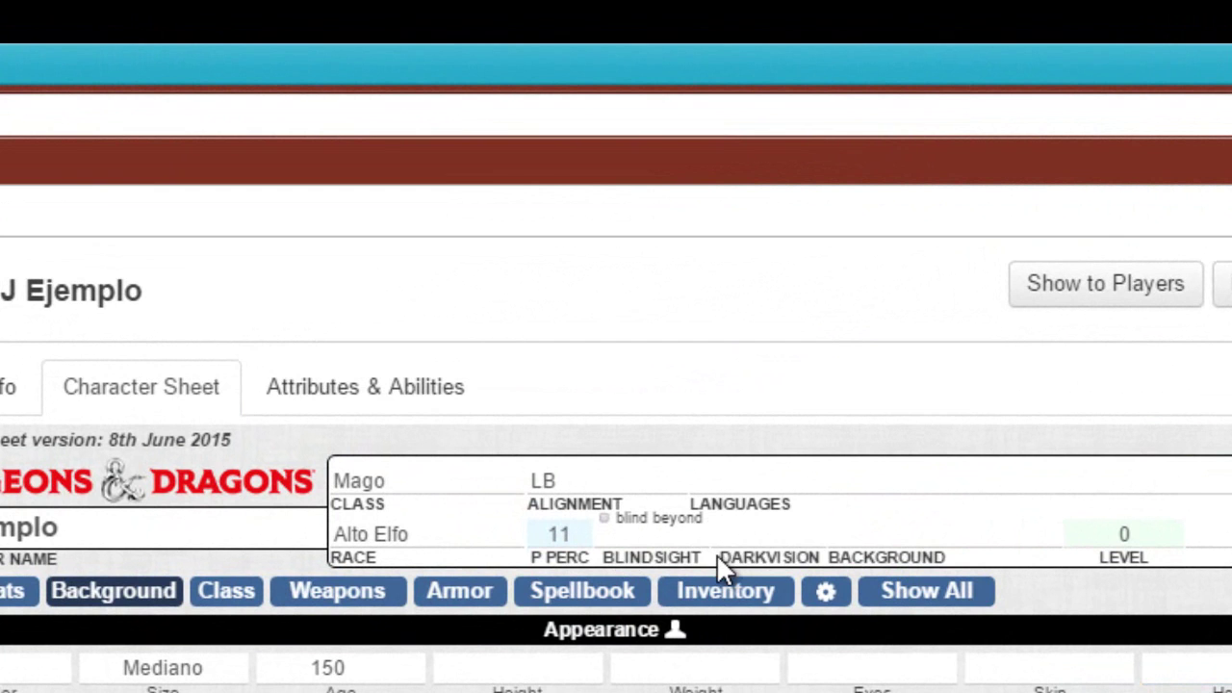
{"action": "left_click", "coordinate": [765, 537]}
{"action": "type", "text": "60"}
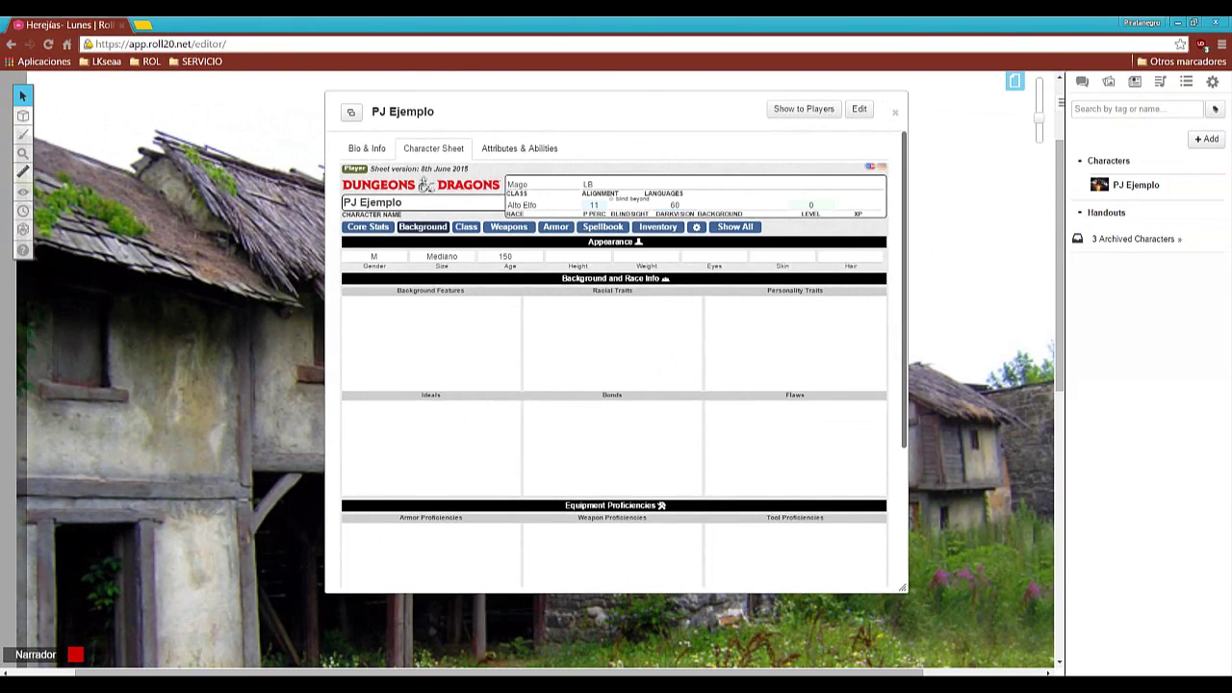
Copy the elf's Sentidos agudos trait from the rules PDF into Racial Traits on the Roll20 sheet.
{"action": "key", "text": "alt+Tab"}
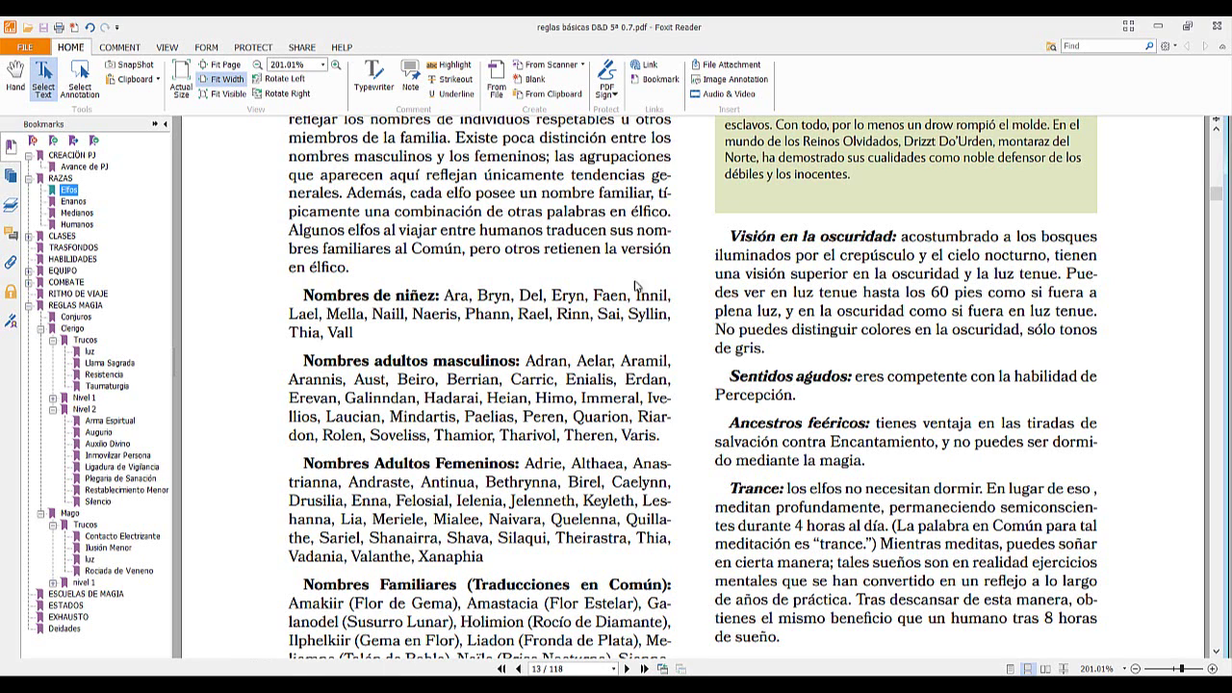
{"action": "scroll", "coordinate": [863, 340], "scroll_direction": "down", "scroll_amount": 2}
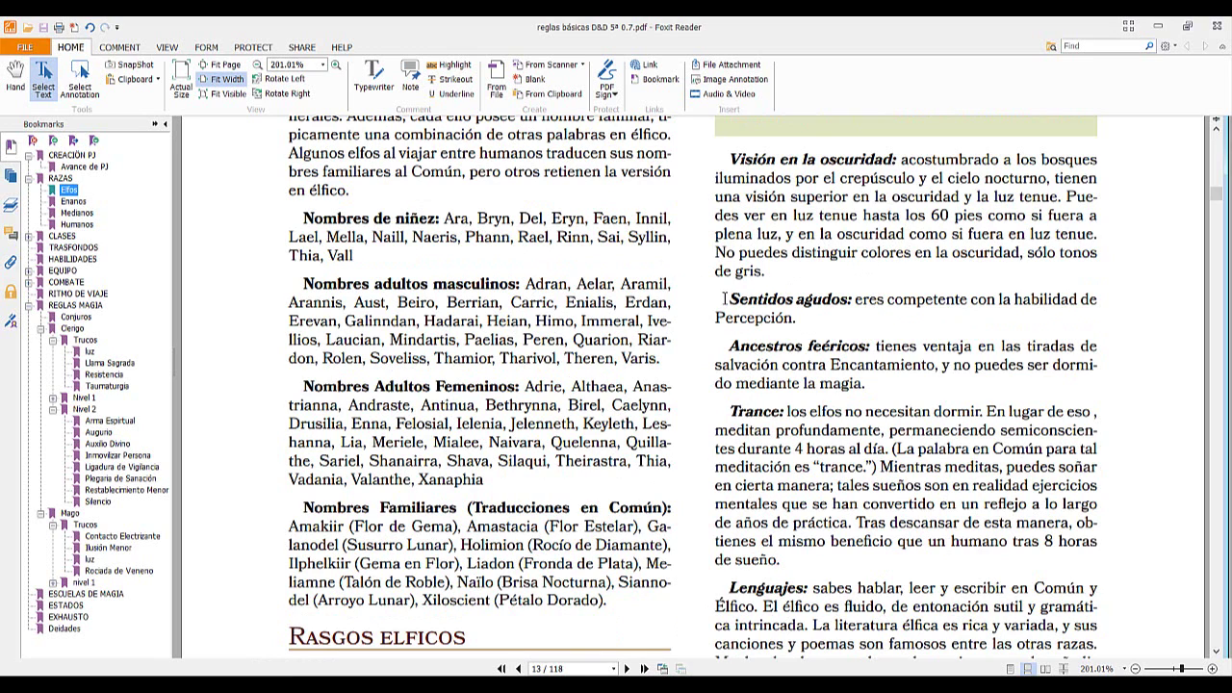
{"action": "left_click_drag", "start_coordinate": [724, 299], "coordinate": [806, 321]}
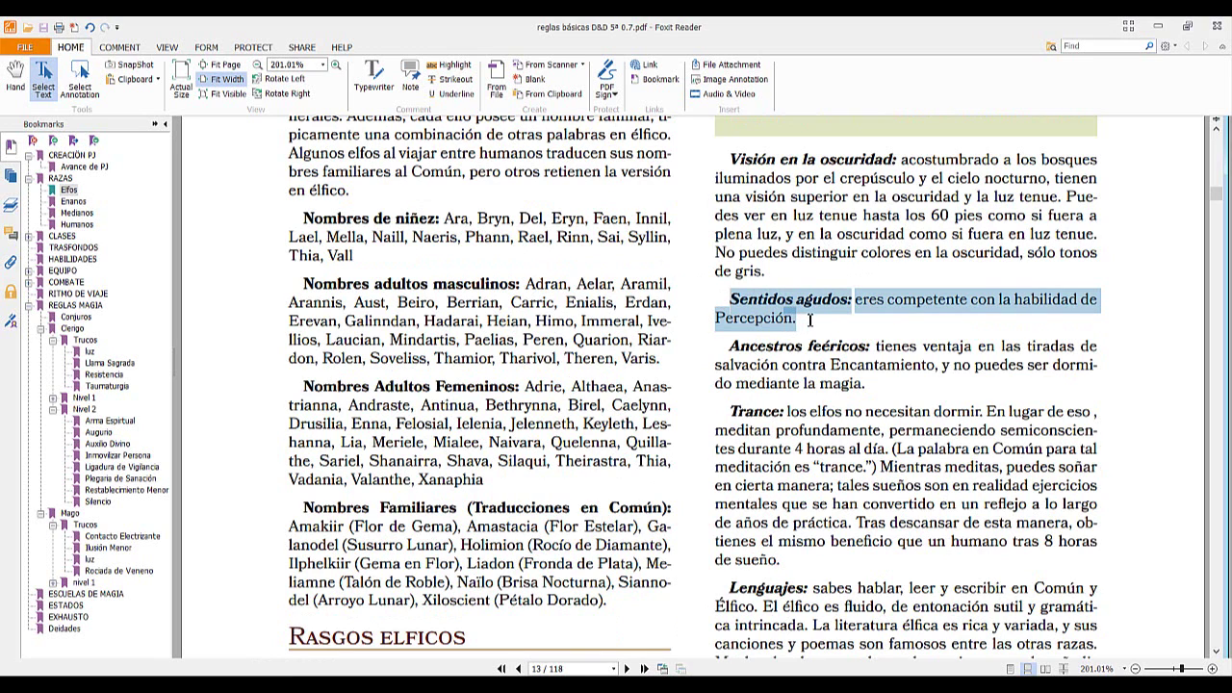
{"action": "right_click", "coordinate": [770, 312]}
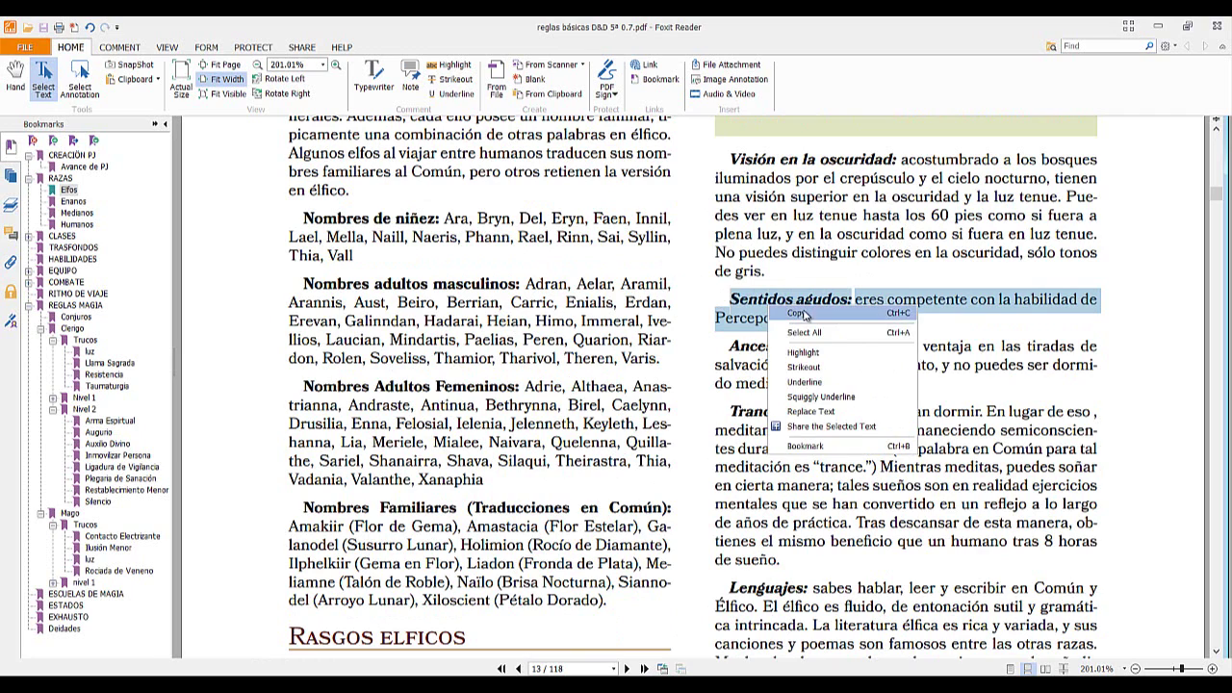
{"action": "left_click", "coordinate": [791, 313]}
{"action": "key", "text": "alt+Tab"}
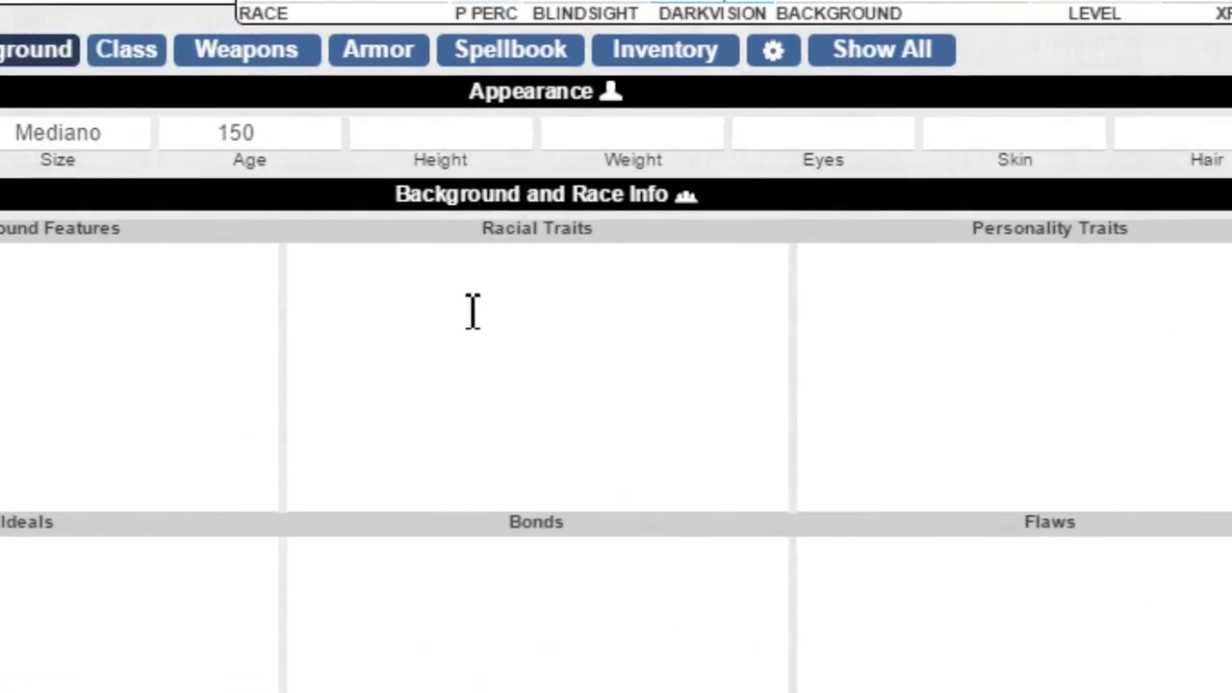
{"action": "left_click", "coordinate": [586, 304]}
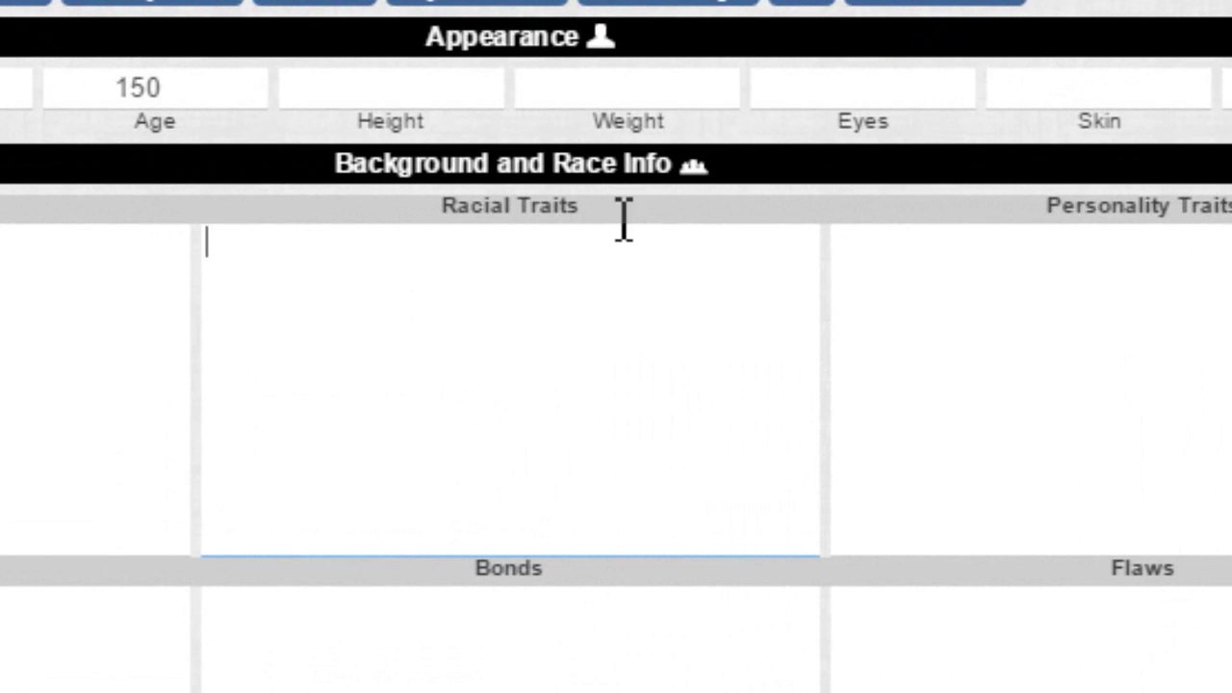
{"action": "right_click", "coordinate": [557, 310]}
{"action": "left_click", "coordinate": [770, 630]}
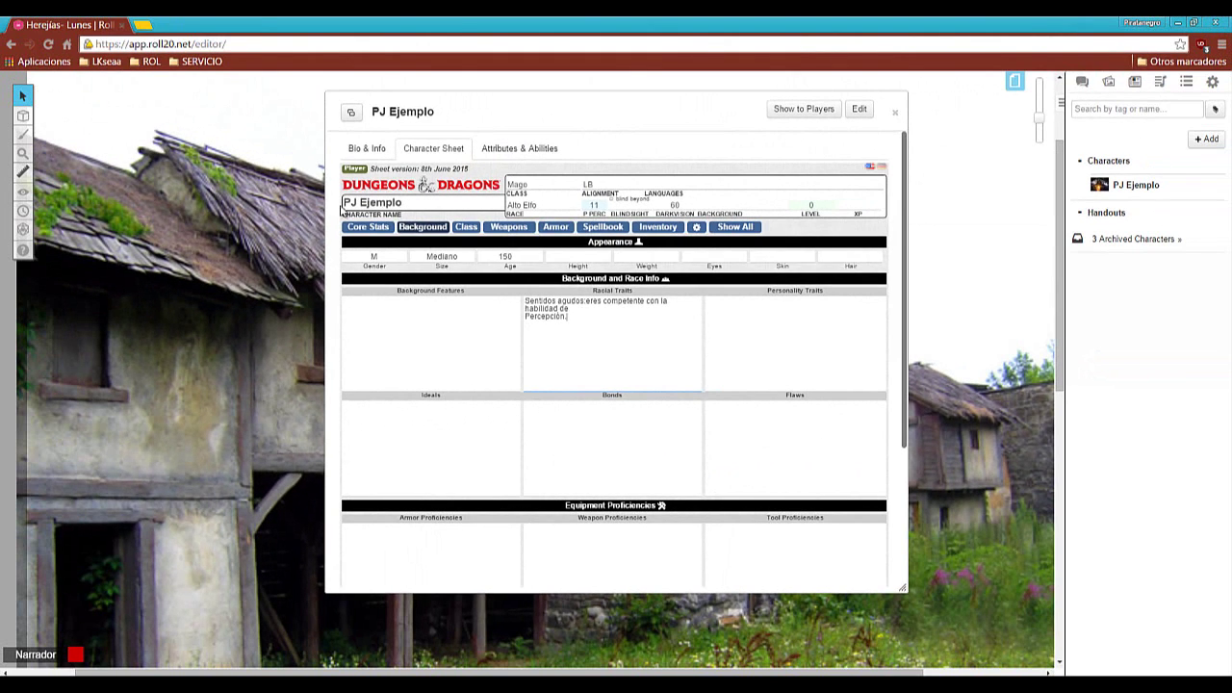
Set the Perception skill to Proficient in the sheet's core stats.
{"action": "left_click", "coordinate": [370, 228]}
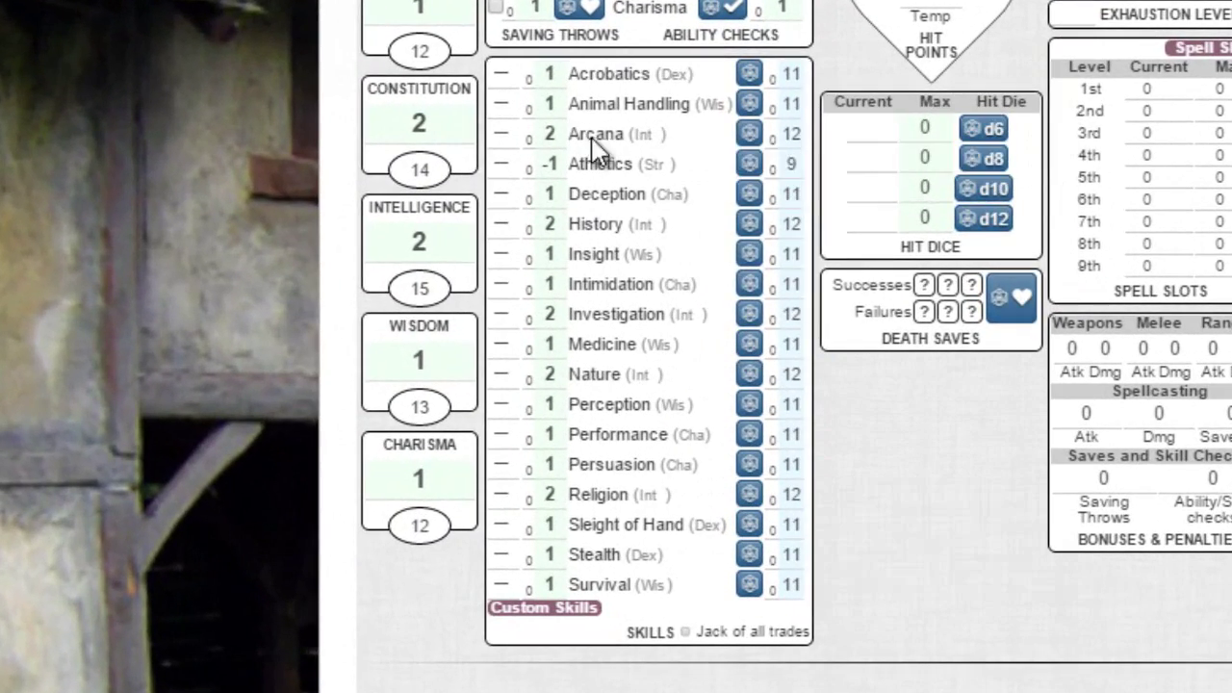
{"action": "mouse_move", "coordinate": [609, 81]}
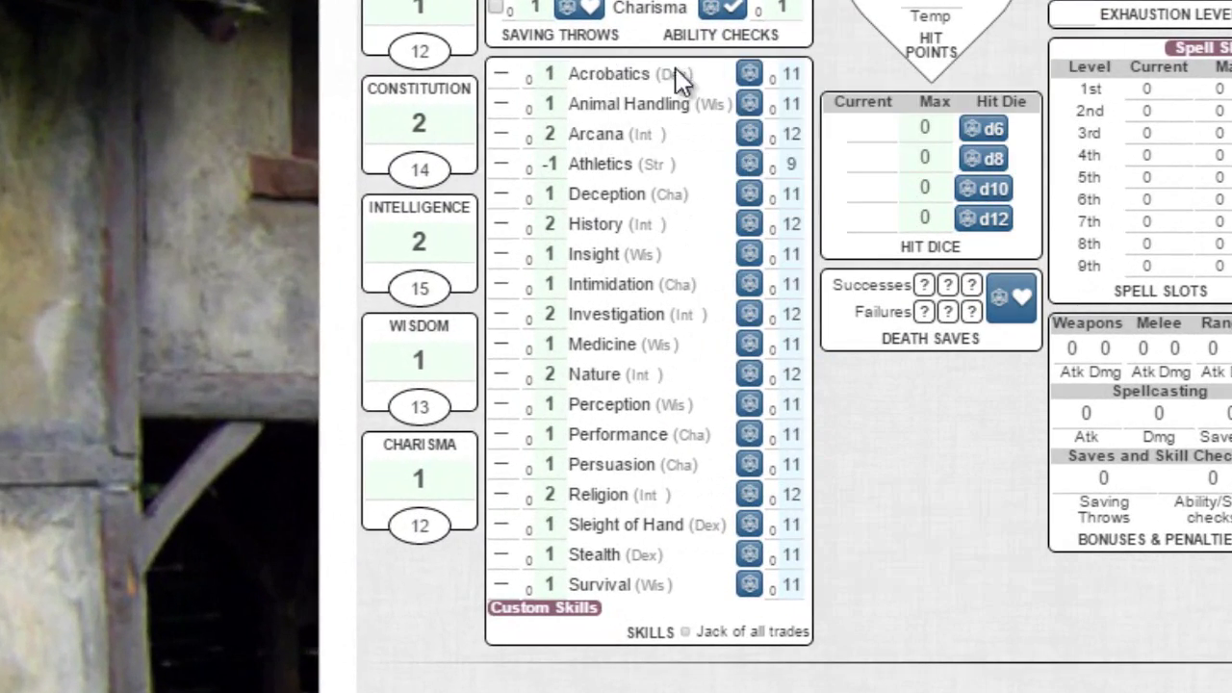
{"action": "mouse_move", "coordinate": [600, 126]}
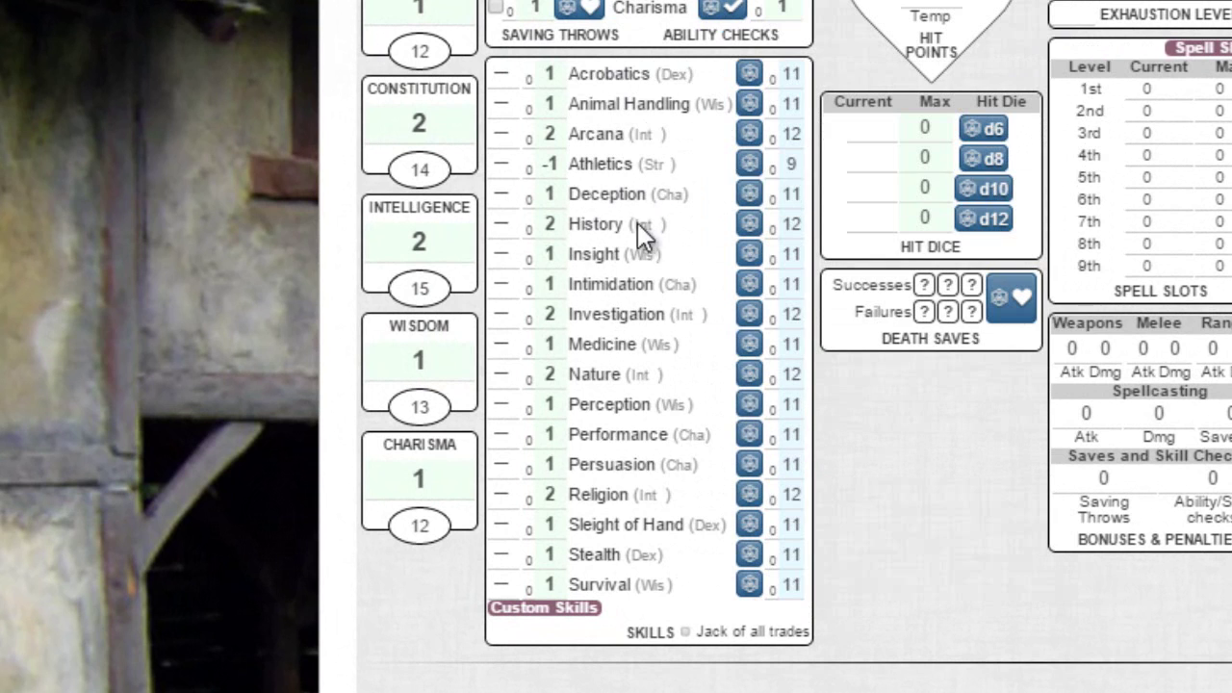
{"action": "mouse_move", "coordinate": [607, 353]}
{"action": "mouse_move", "coordinate": [591, 408]}
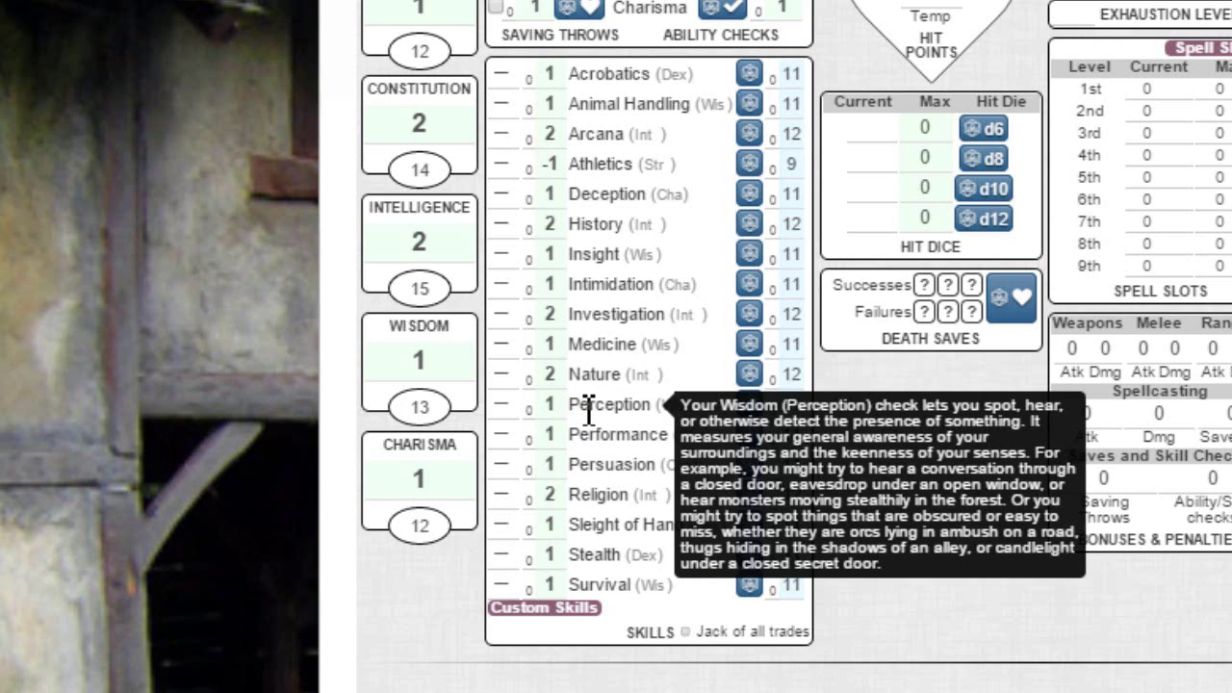
{"action": "left_click", "coordinate": [502, 406]}
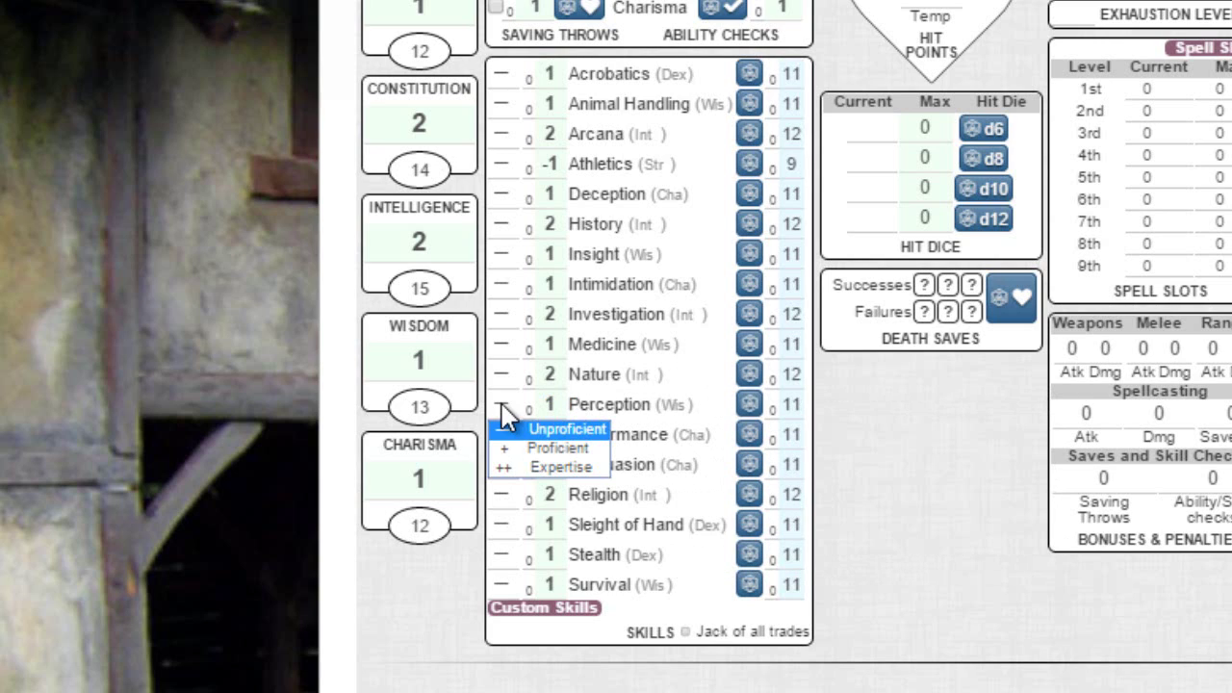
{"action": "left_click", "coordinate": [558, 448]}
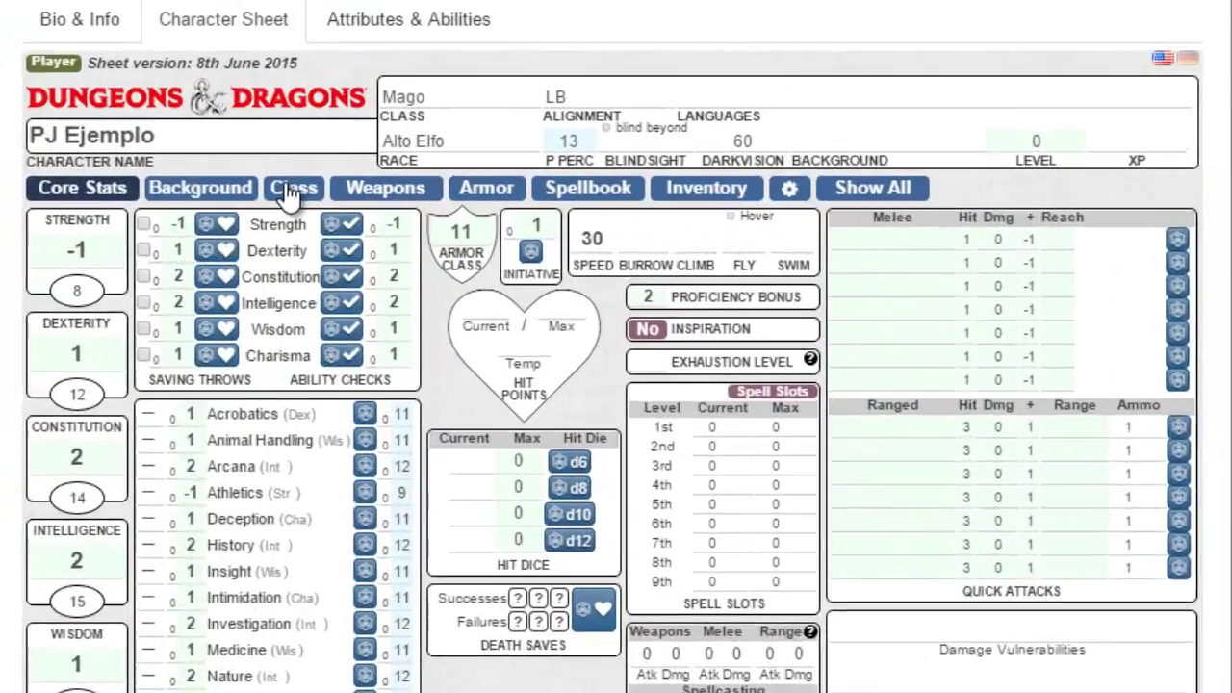
Set the Wizard class level to 1 and return to the core stats.
{"action": "left_click", "coordinate": [466, 226]}
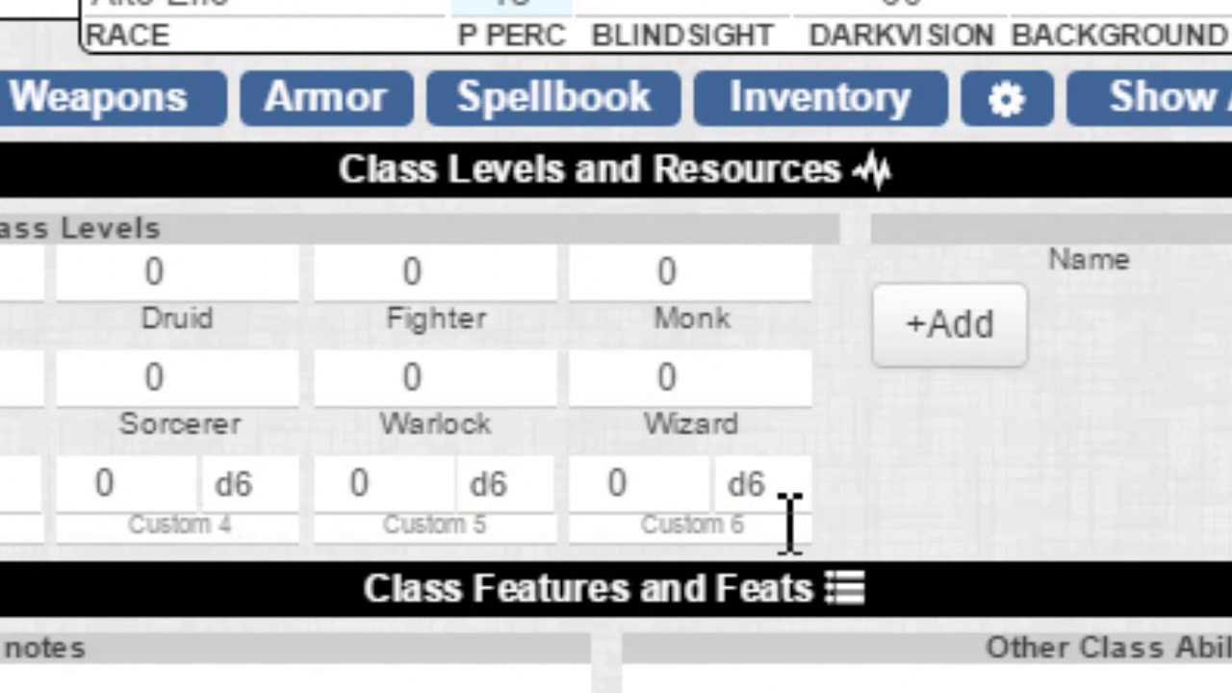
{"action": "left_click", "coordinate": [780, 368]}
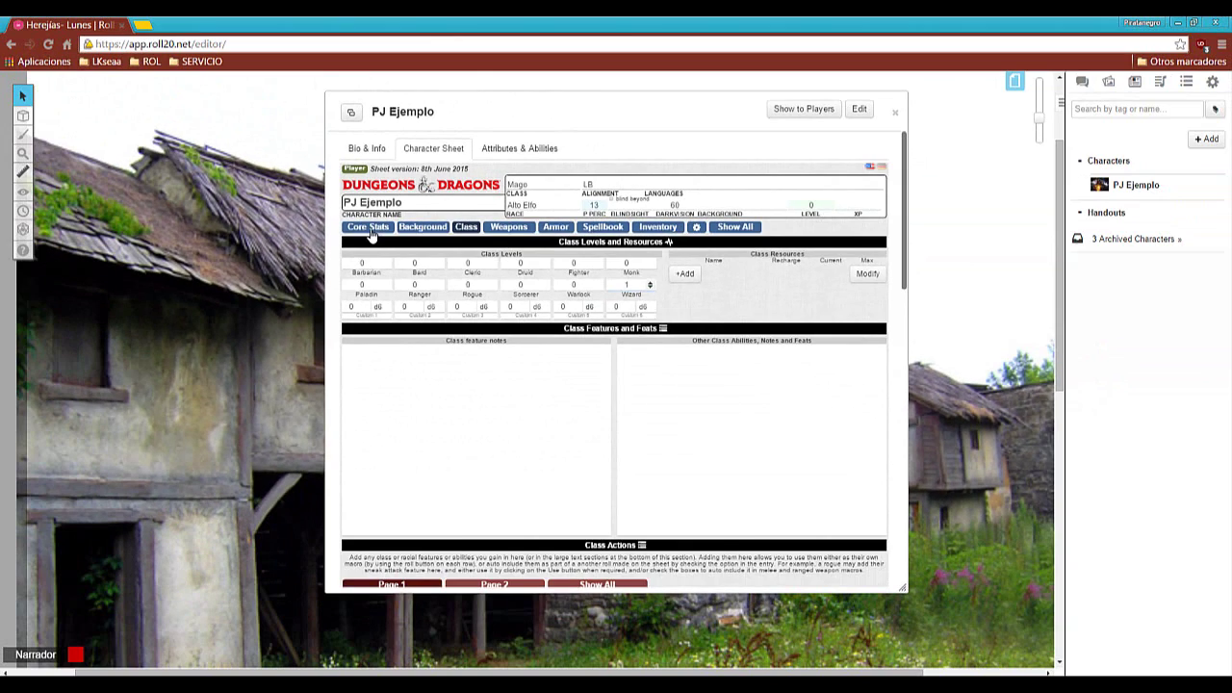
{"action": "left_click", "coordinate": [369, 228]}
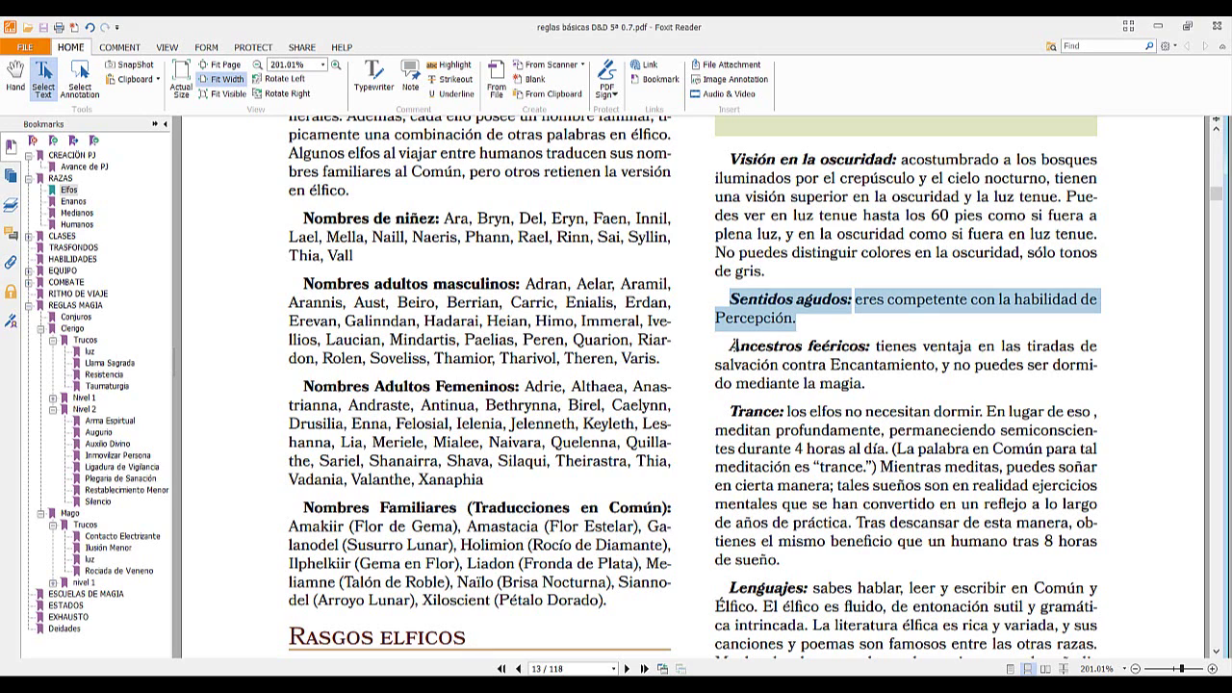
Copy the Ancestros feéricos trait from the rules PDF into Racial Traits as a separate paragraph, removing the stray line break before "salvación".
{"action": "left_click_drag", "start_coordinate": [727, 346], "coordinate": [879, 385]}
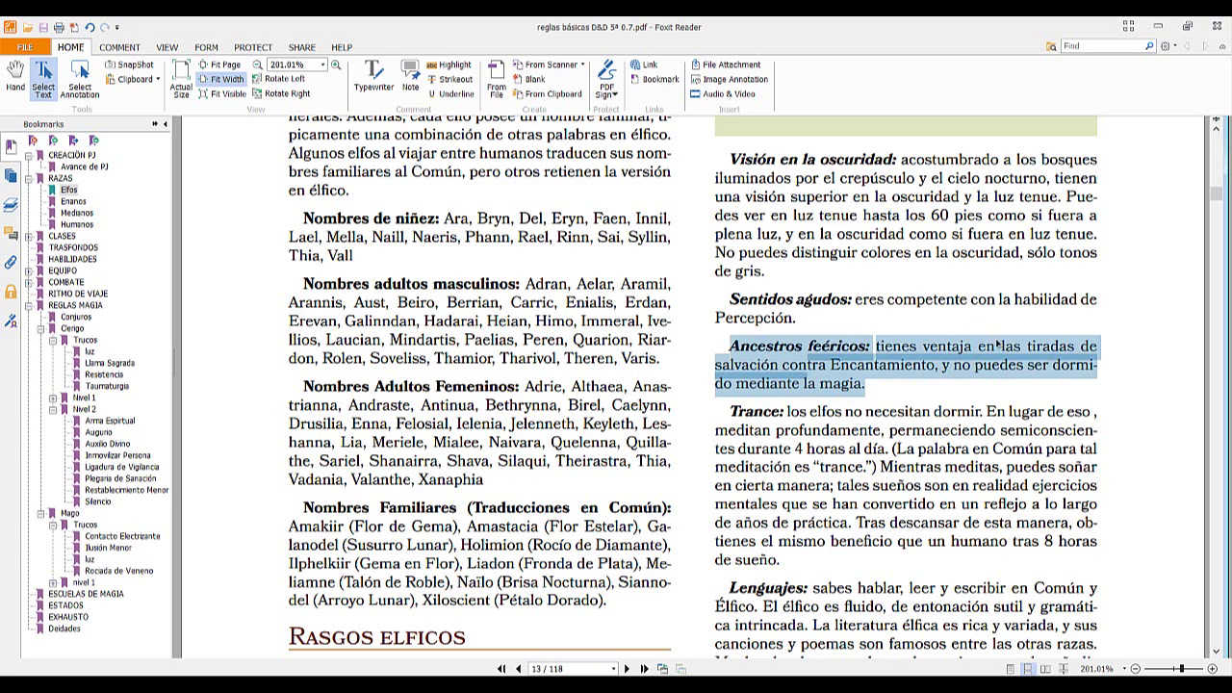
{"action": "right_click", "coordinate": [777, 354]}
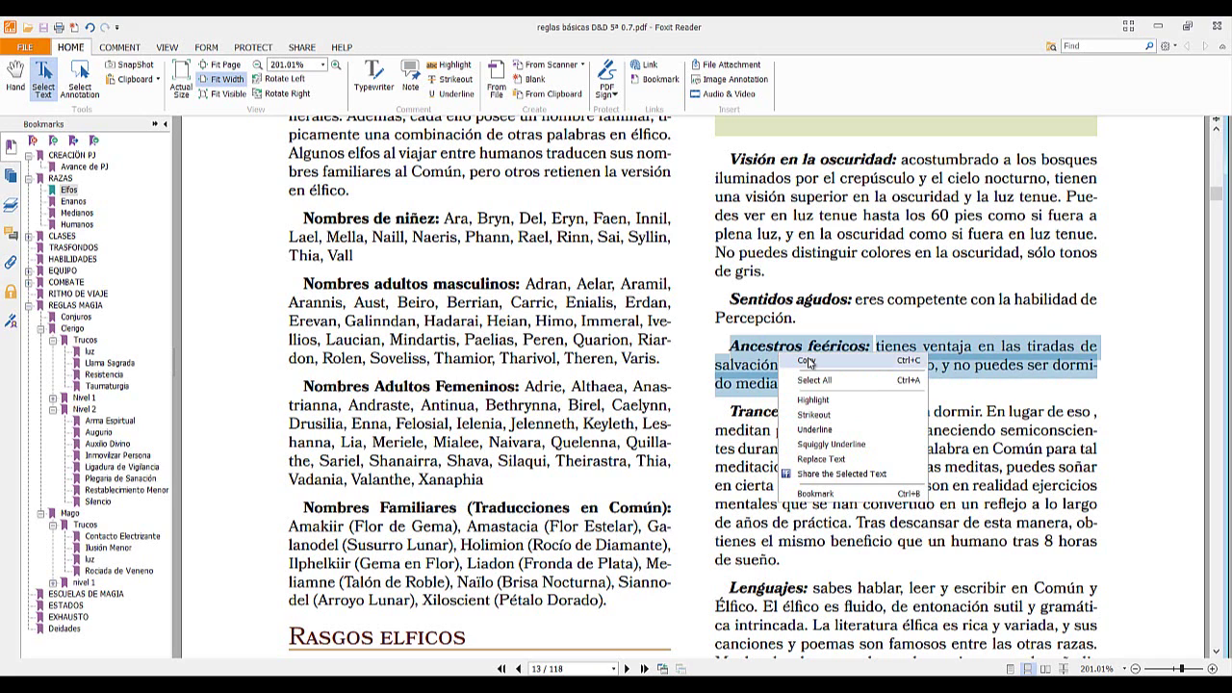
{"action": "left_click", "coordinate": [808, 362]}
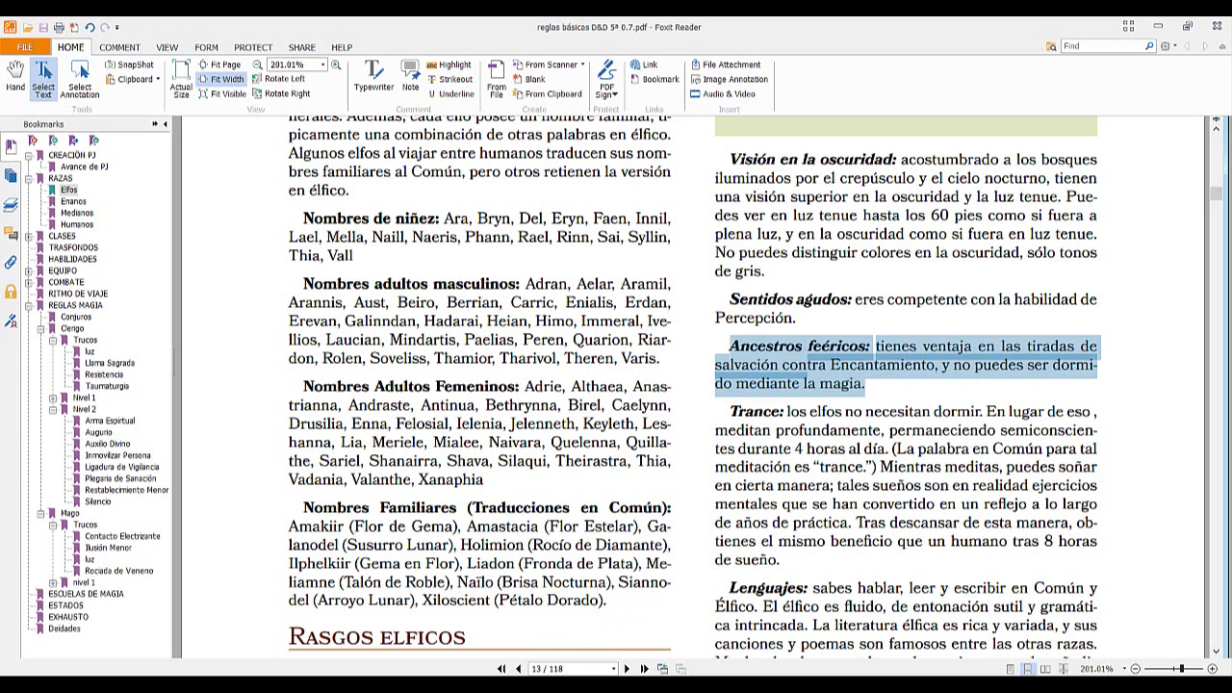
{"action": "mouse_move", "coordinate": [483, 684]}
{"action": "left_click", "coordinate": [483, 606]}
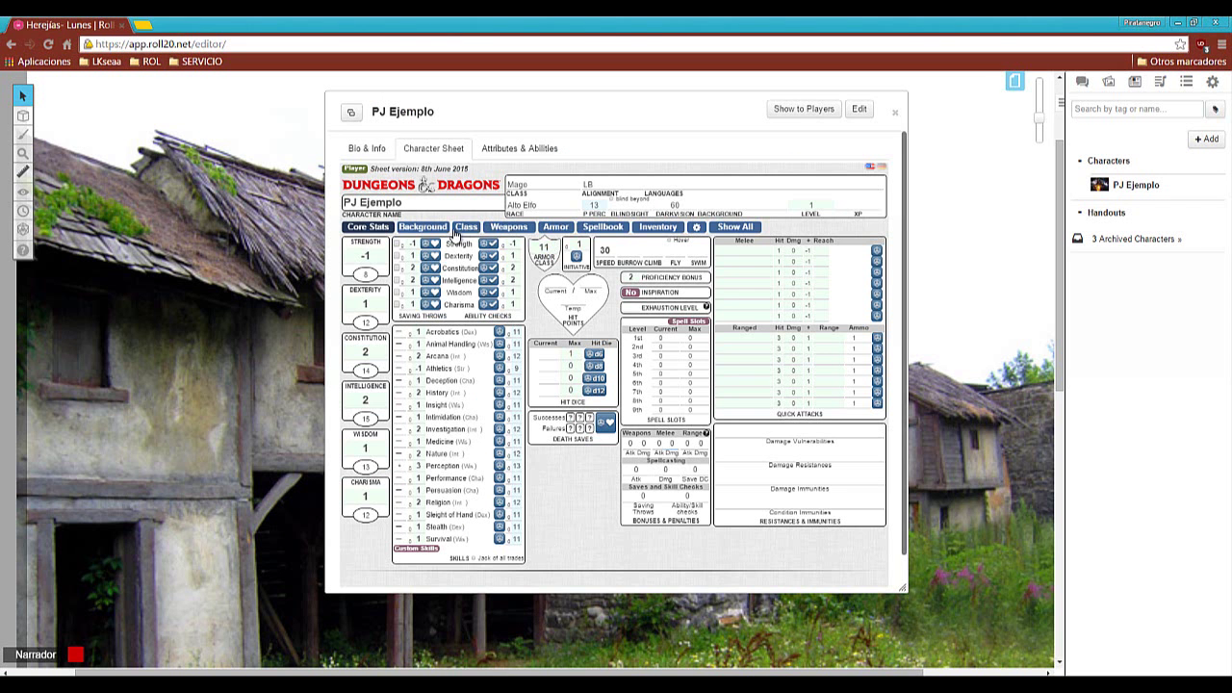
{"action": "left_click", "coordinate": [466, 227]}
{"action": "left_click", "coordinate": [444, 228]}
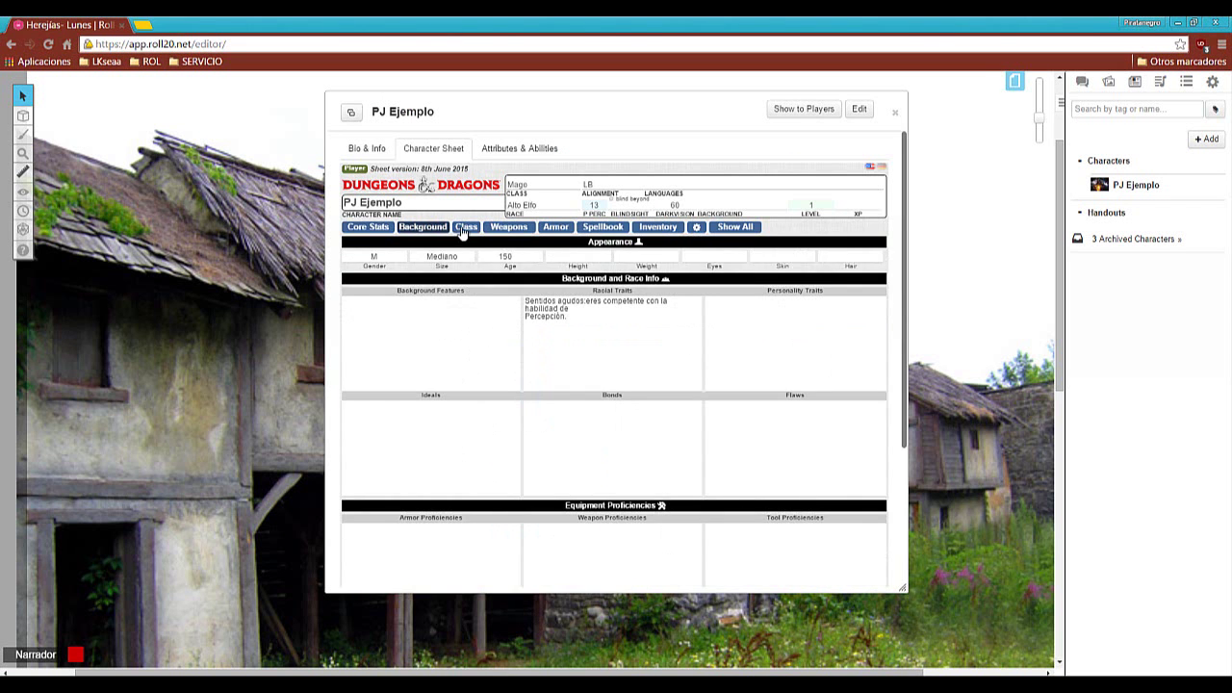
{"action": "left_click", "coordinate": [610, 325]}
{"action": "key", "text": "Return"}
{"action": "key", "text": "Return"}
{"action": "key", "text": "ctrl+v"}
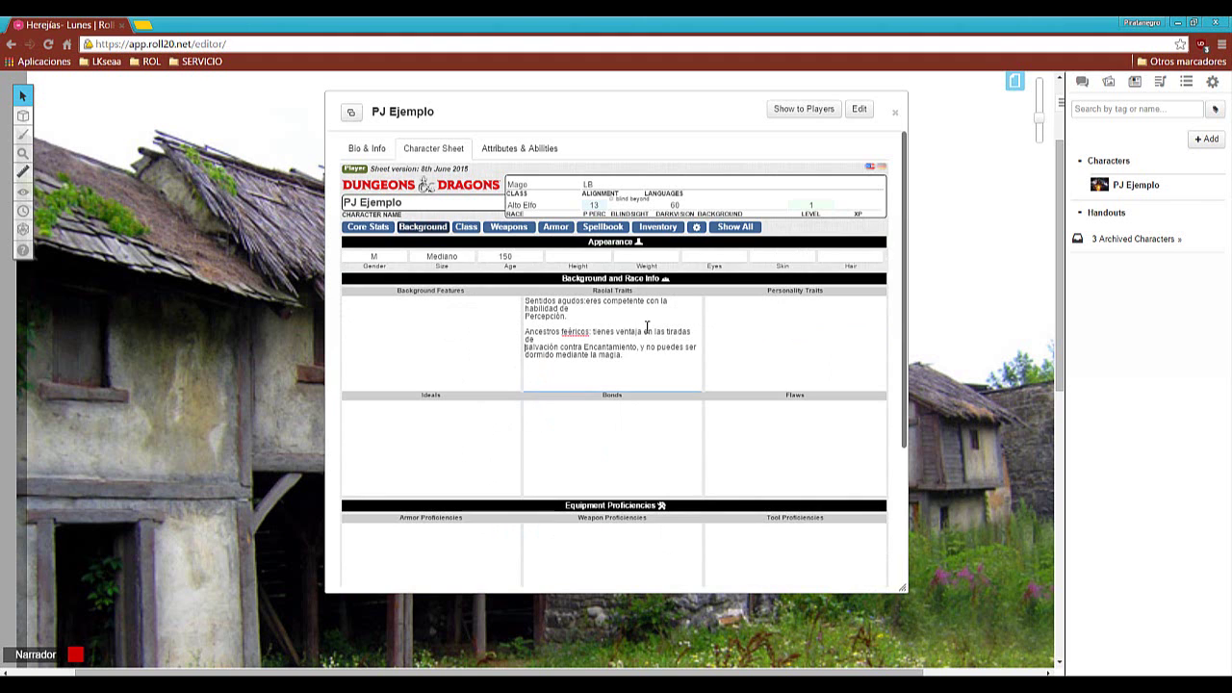
{"action": "key", "text": "BackSpace"}
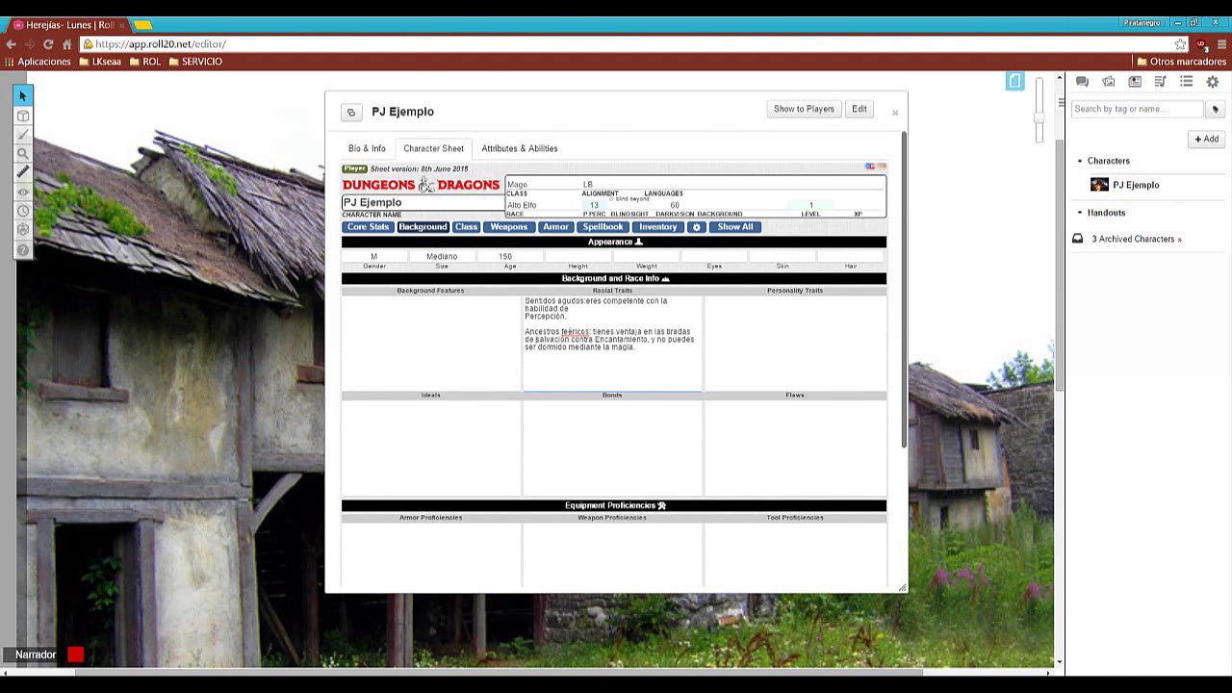
Copy the full Trance trait from the rules PDF and add it at the end of Racial Traits on the Roll20 sheet.
{"action": "key", "text": "alt+Tab"}
{"action": "scroll", "coordinate": [734, 299], "scroll_direction": "down", "scroll_amount": 2}
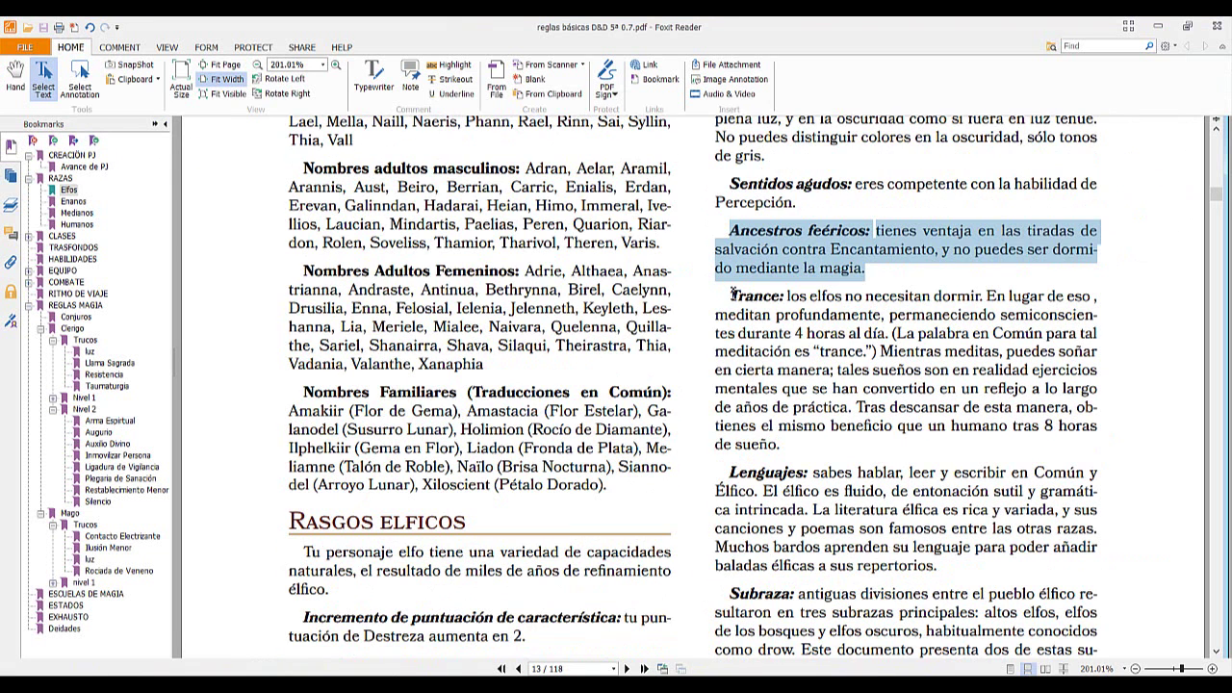
{"action": "left_click_drag", "start_coordinate": [734, 292], "coordinate": [795, 452]}
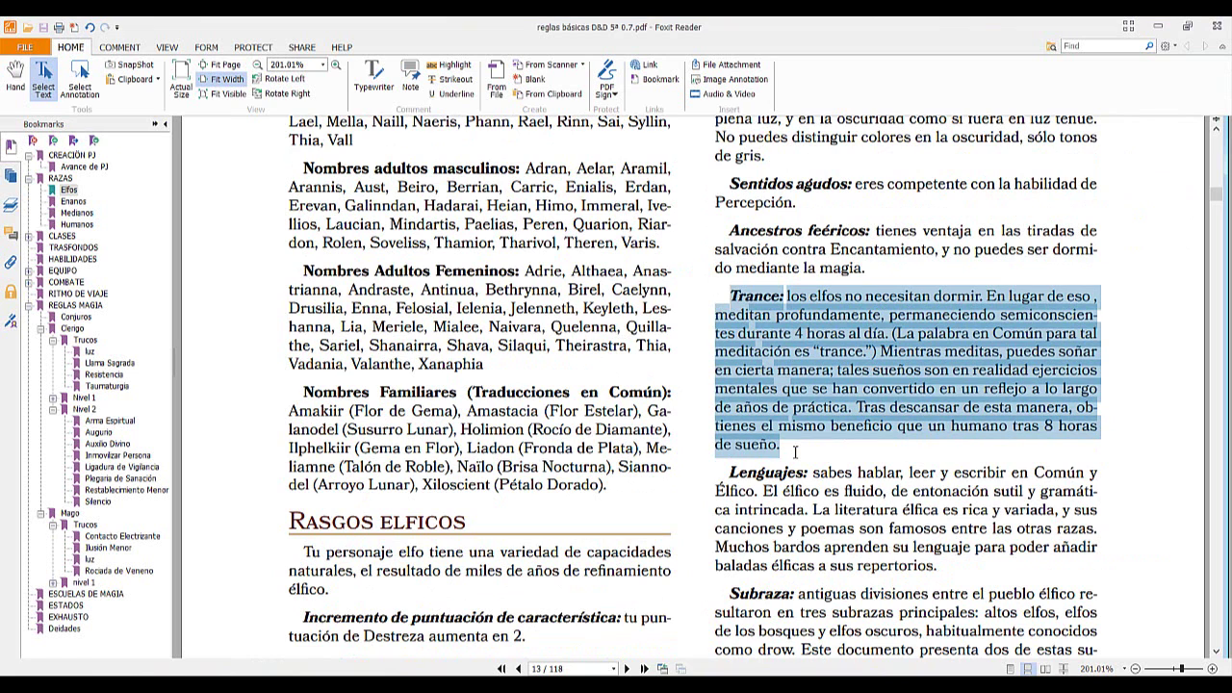
{"action": "right_click", "coordinate": [797, 388]}
{"action": "left_click", "coordinate": [823, 393]}
{"action": "key", "text": "alt+Tab"}
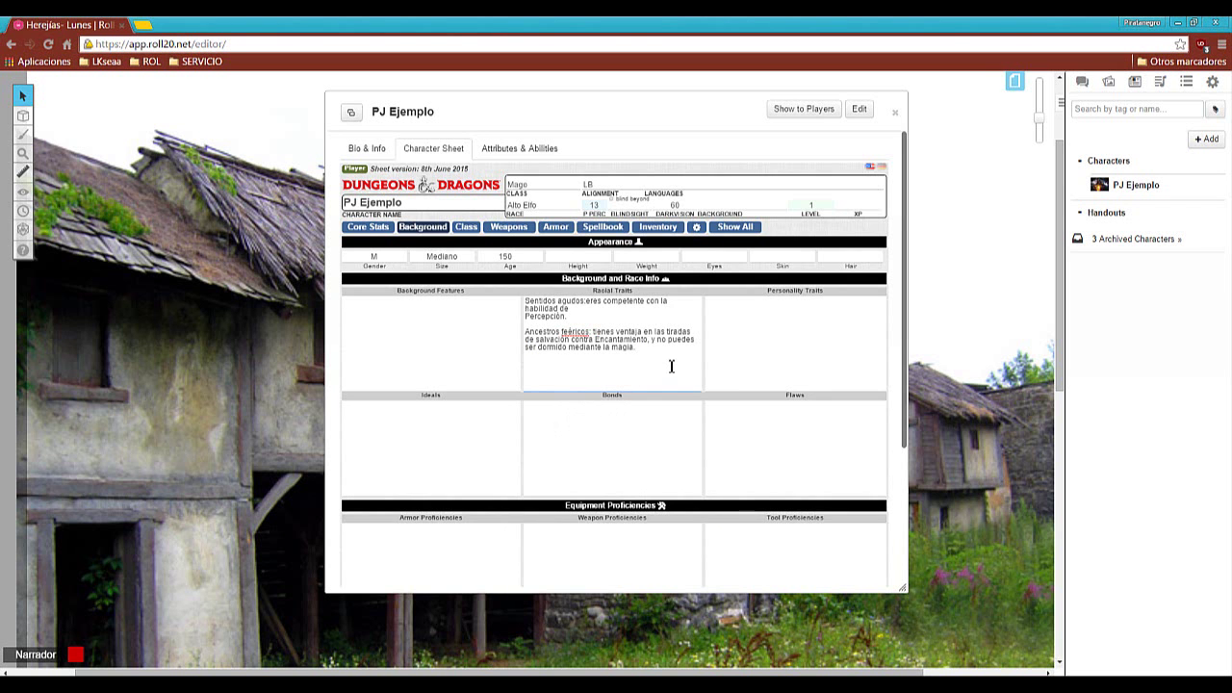
{"action": "key", "text": "ctrl+v"}
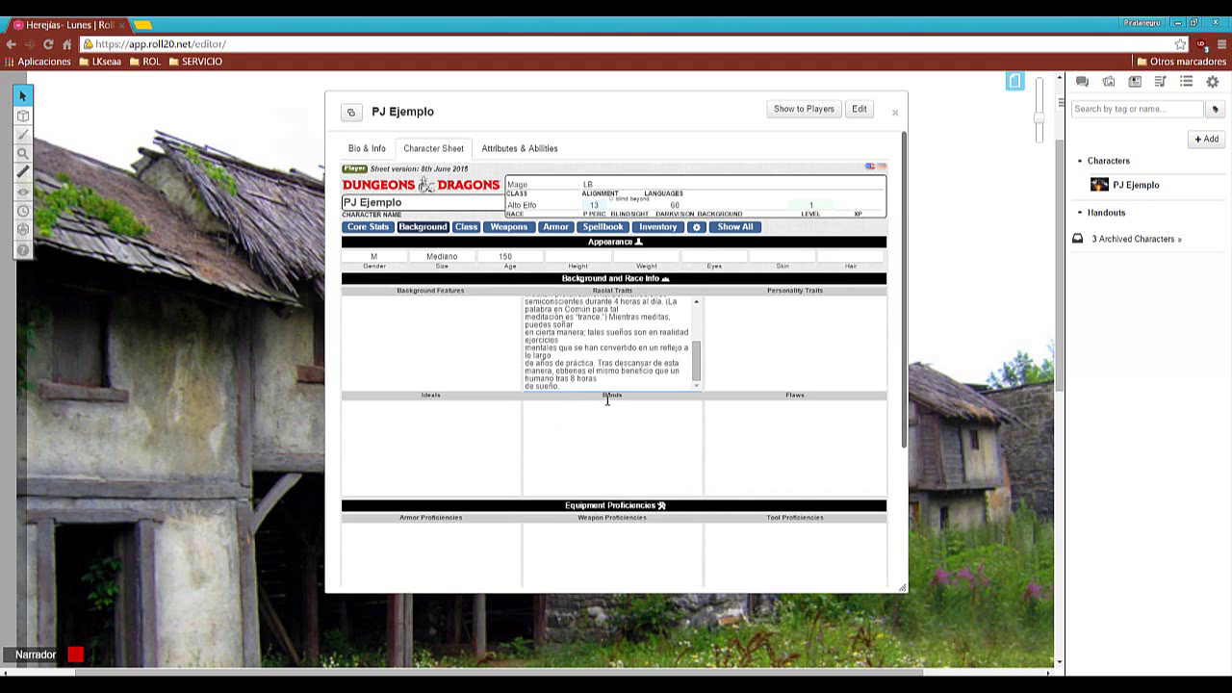
{"action": "scroll", "coordinate": [548, 343], "scroll_direction": "up", "scroll_amount": 3}
{"action": "scroll", "coordinate": [544, 342], "scroll_direction": "down", "scroll_amount": 4}
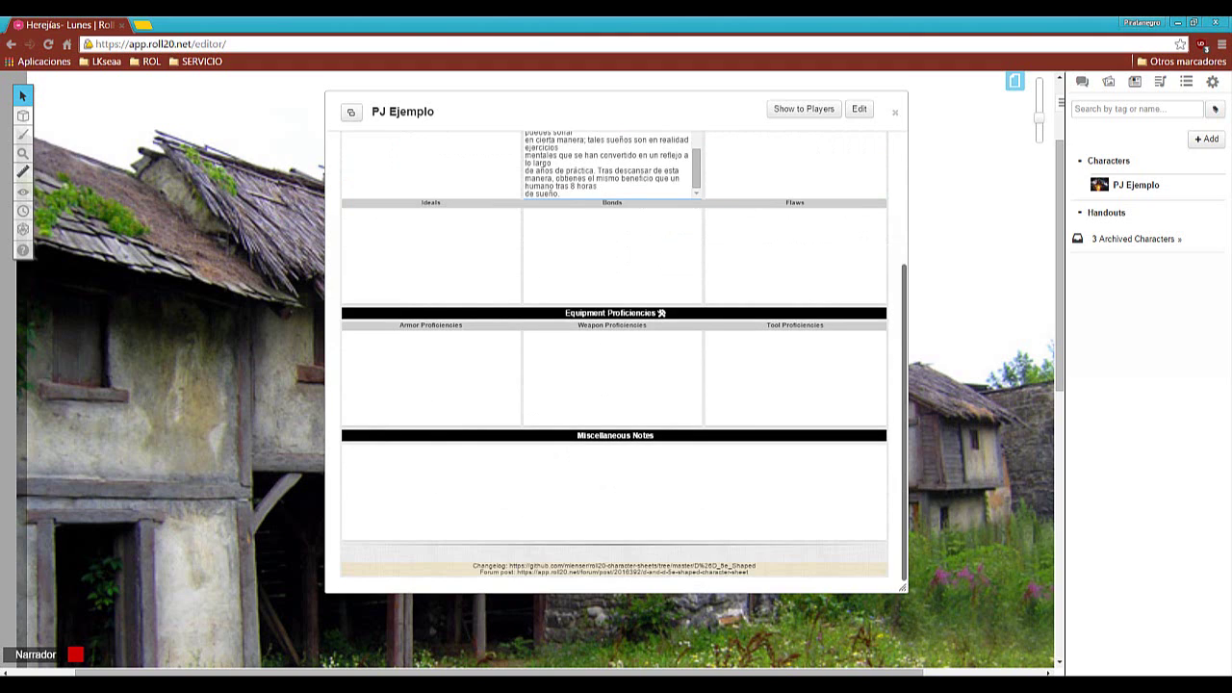
Copy "Común y Élfico" from the elf's Lenguajes trait in the rules PDF into the Languages field of the Roll20 sheet header.
{"action": "key", "text": "alt+Tab"}
{"action": "scroll", "coordinate": [760, 334], "scroll_direction": "down", "scroll_amount": 3}
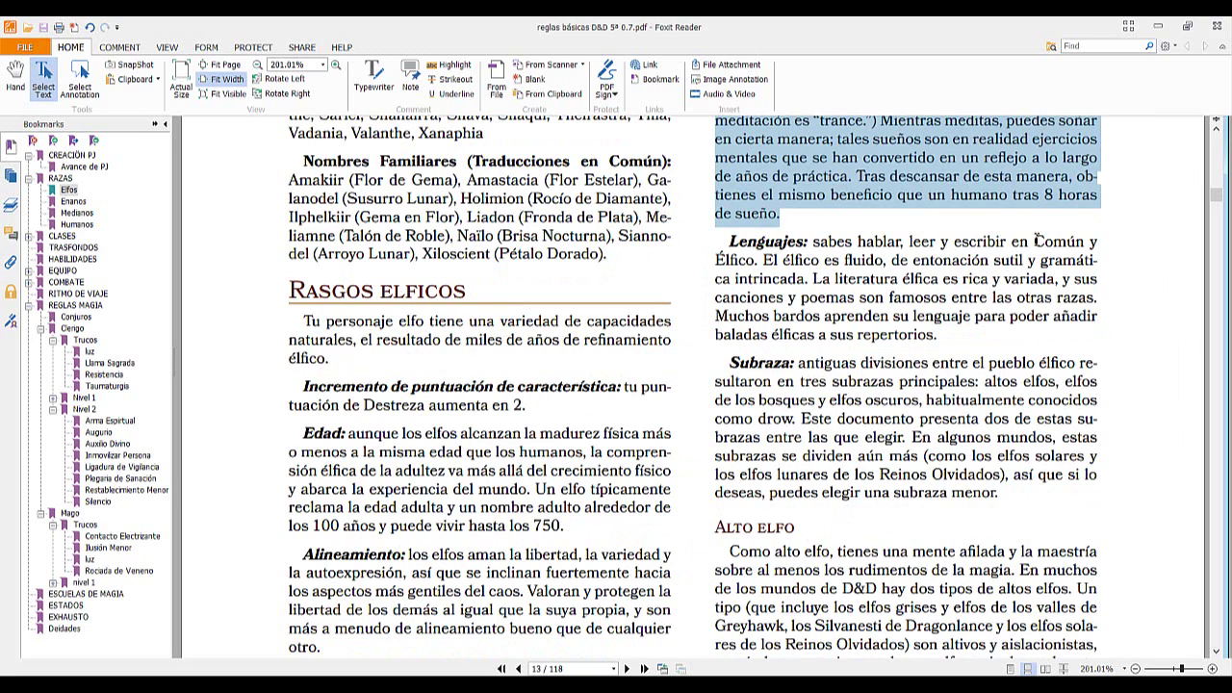
{"action": "left_click_drag", "start_coordinate": [1034, 242], "coordinate": [755, 268]}
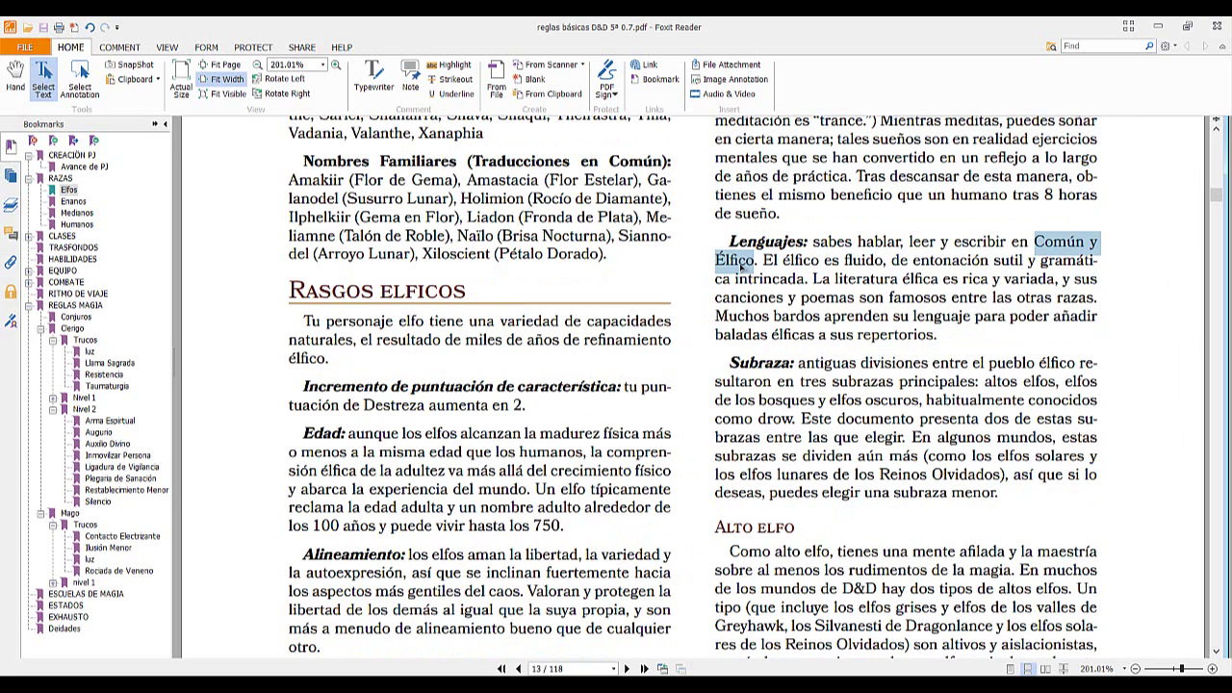
{"action": "right_click", "coordinate": [741, 266]}
{"action": "left_click", "coordinate": [765, 278]}
{"action": "scroll", "coordinate": [741, 357], "scroll_direction": "down", "scroll_amount": 3}
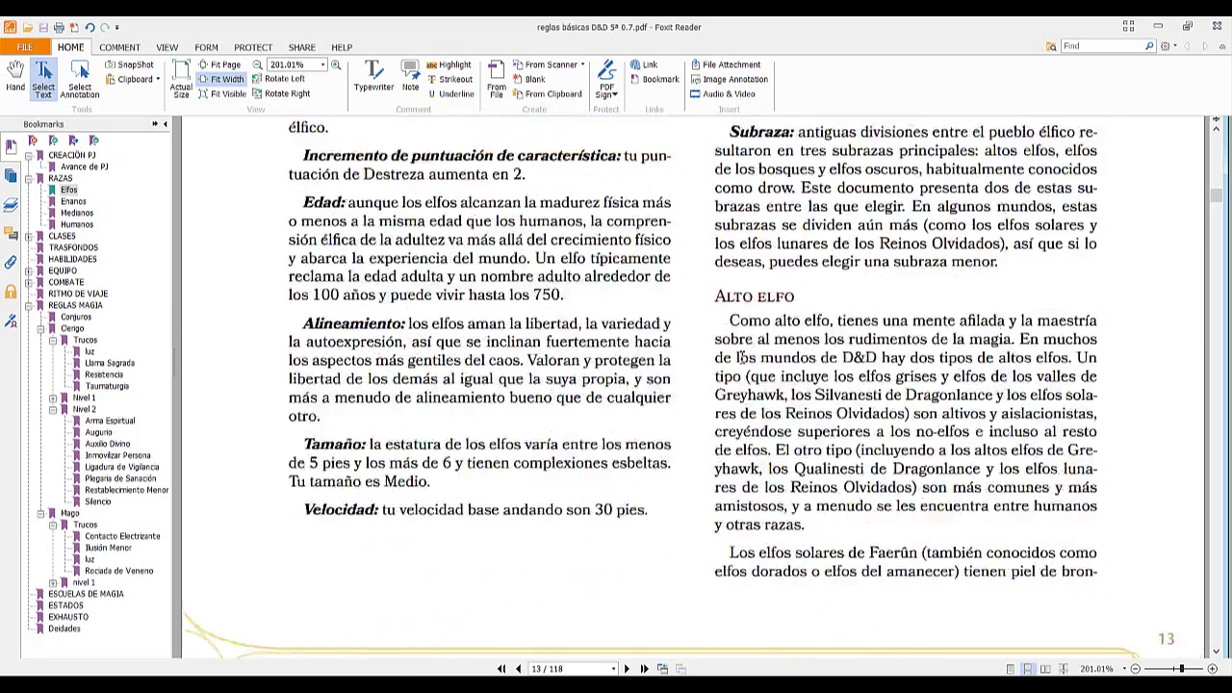
{"action": "scroll", "coordinate": [739, 354], "scroll_direction": "down", "scroll_amount": 10}
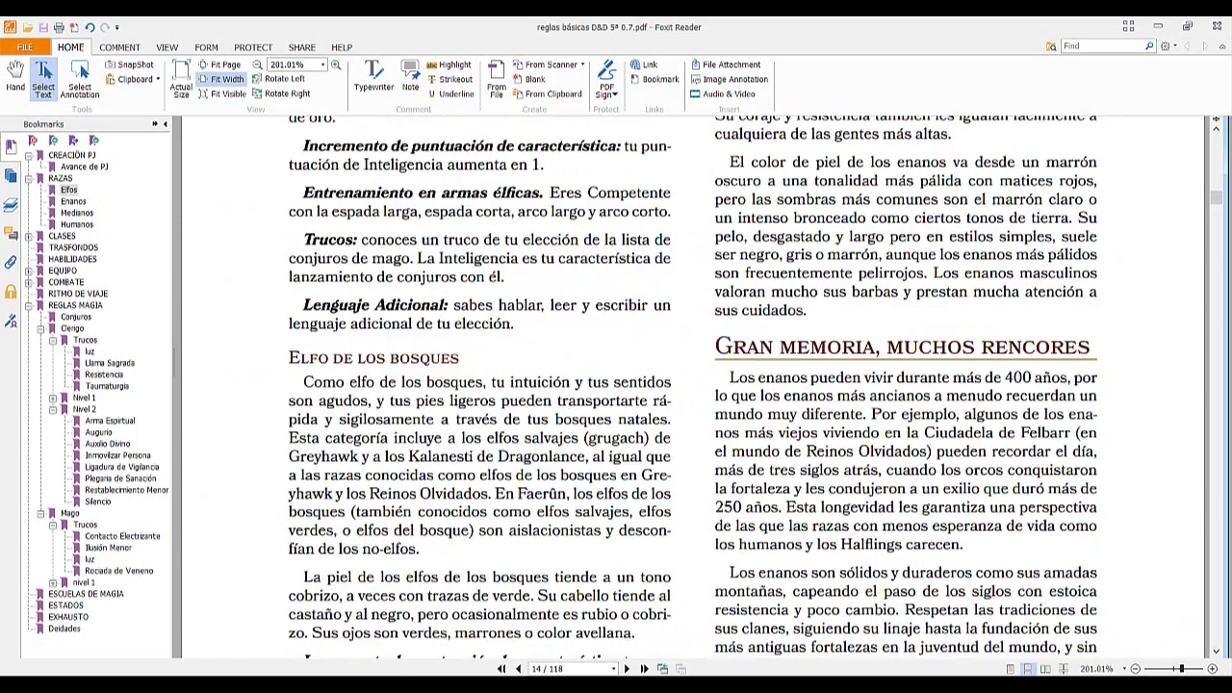
{"action": "key", "text": "alt+Tab"}
{"action": "scroll", "coordinate": [689, 237], "scroll_direction": "up", "scroll_amount": 2}
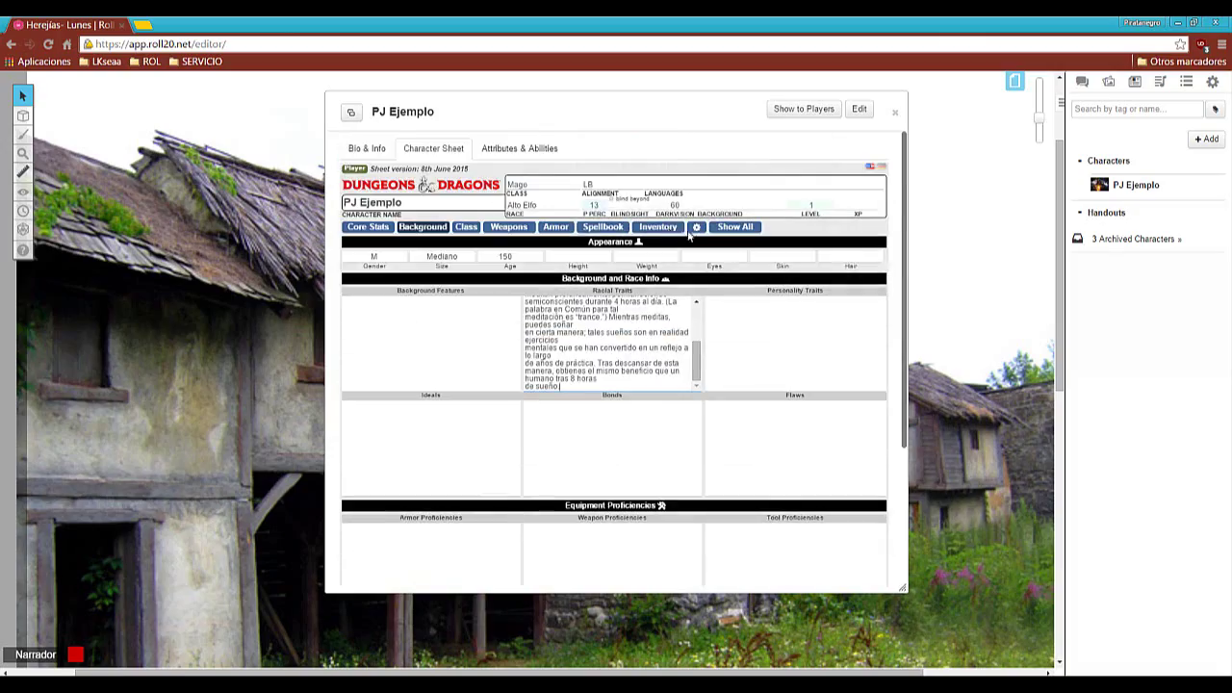
{"action": "left_click", "coordinate": [658, 186]}
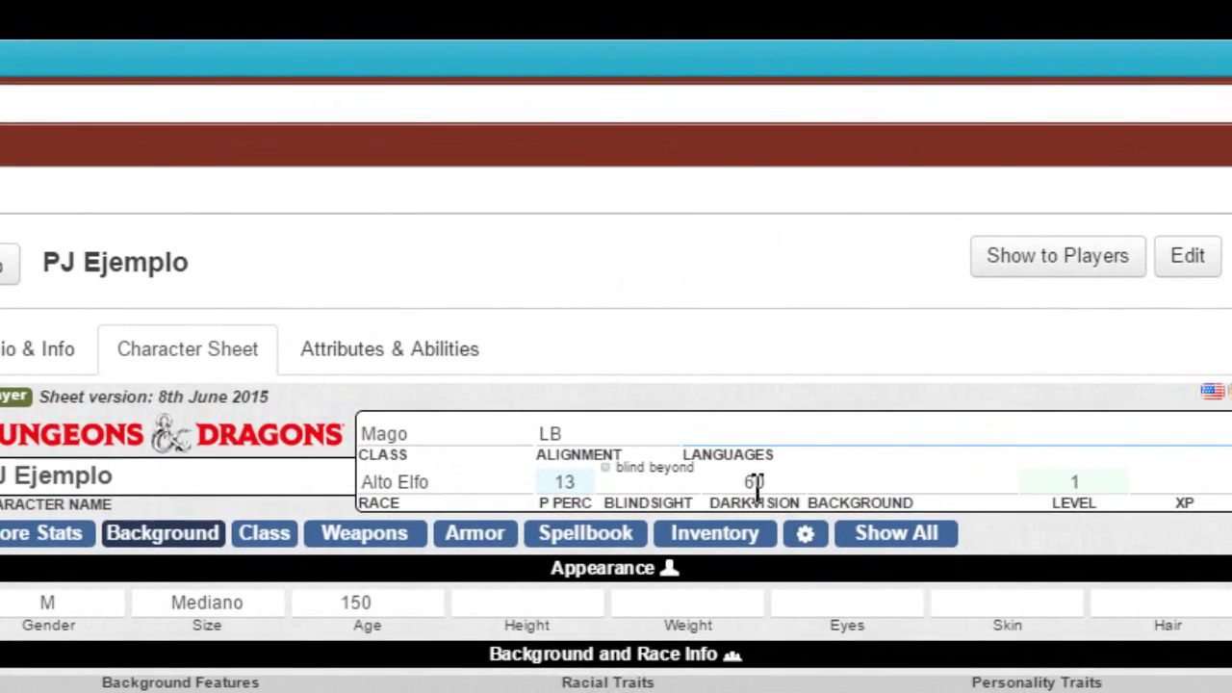
{"action": "key", "text": "ctrl+v"}
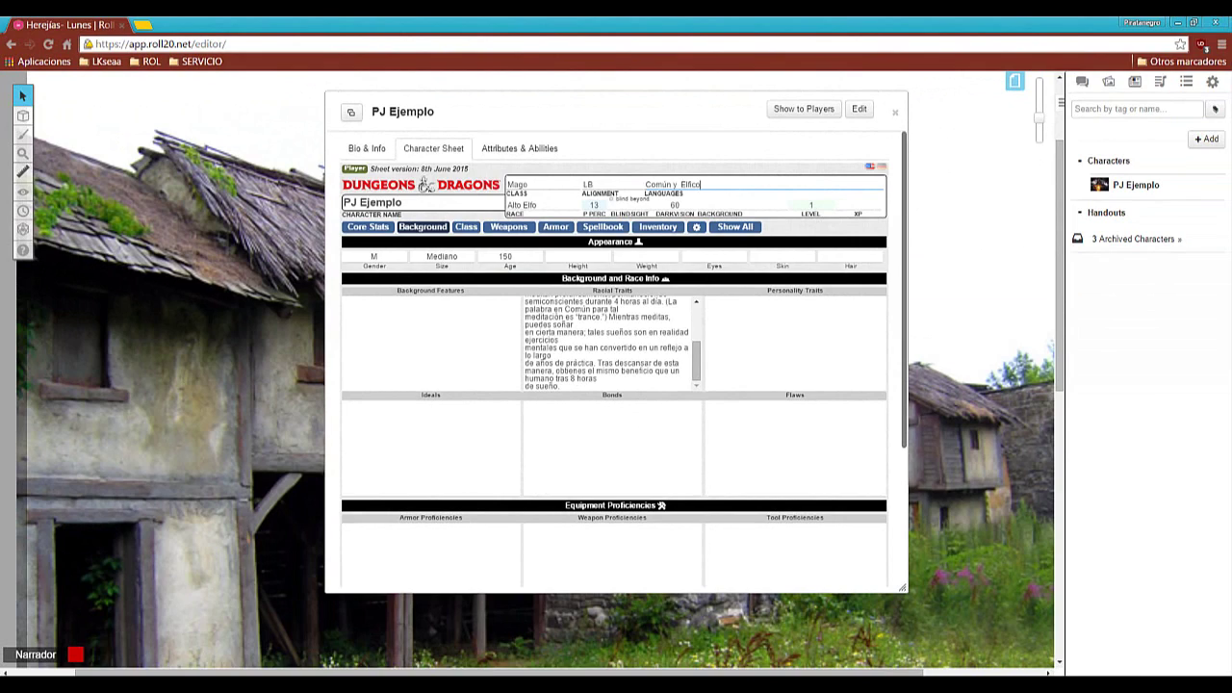
Check the high elf's ability increase in the rules PDF and set the Intelligence score to 16 in the Roll20 core stats.
{"action": "key", "text": "alt+Tab"}
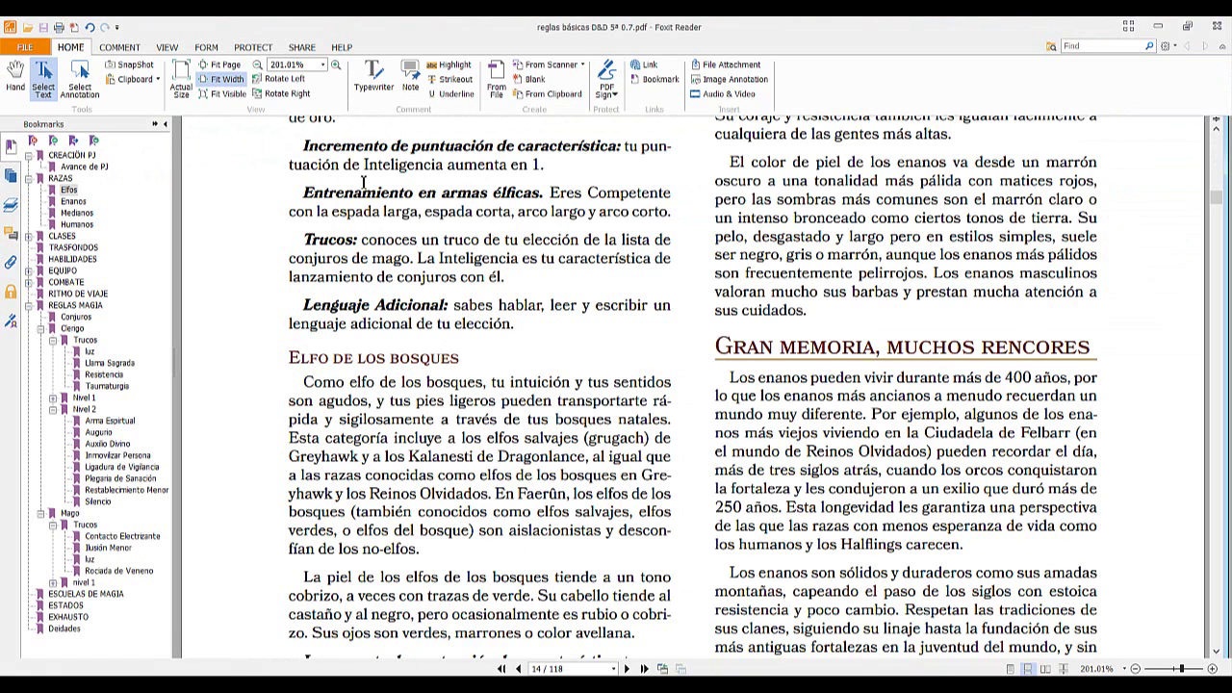
{"action": "scroll", "coordinate": [364, 181], "scroll_direction": "up", "scroll_amount": 2}
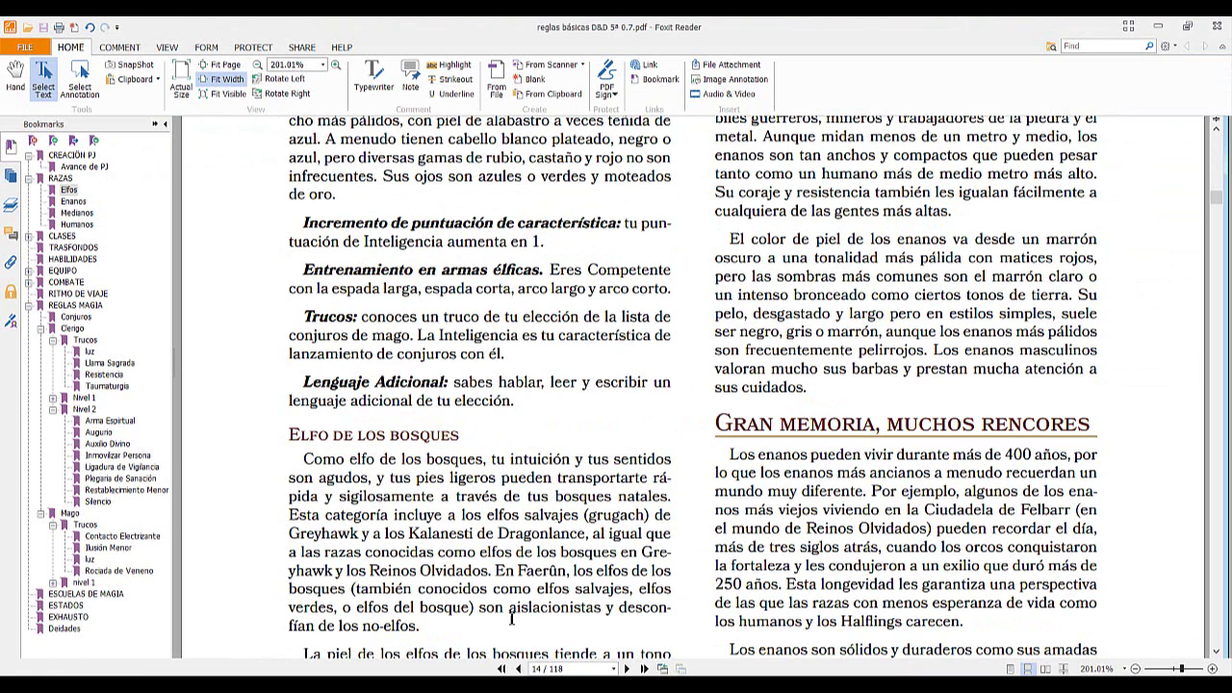
{"action": "key", "text": "alt+Tab"}
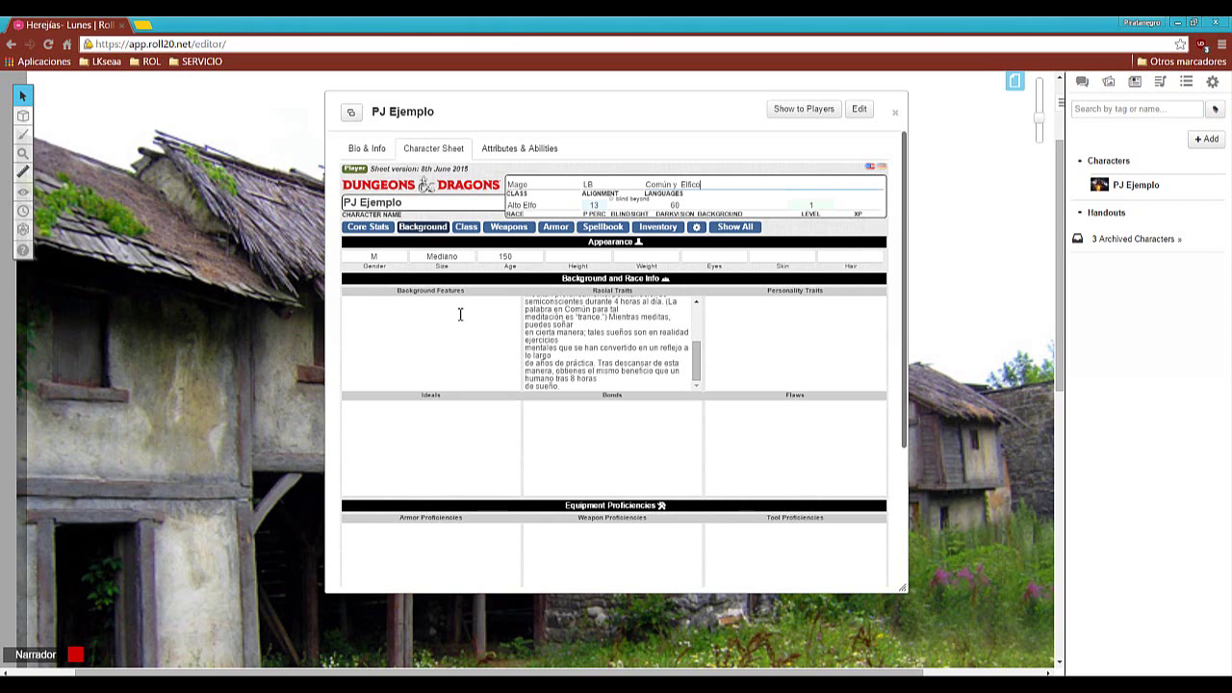
{"action": "left_click", "coordinate": [373, 227]}
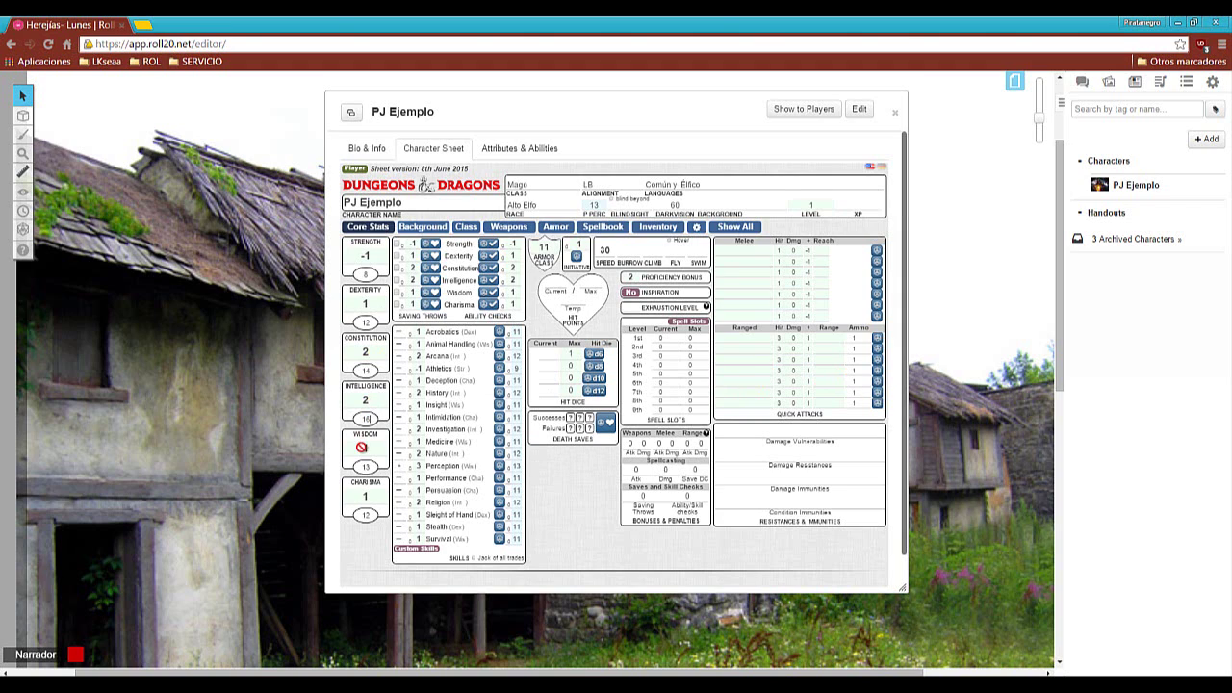
{"action": "left_click", "coordinate": [367, 466]}
Copy the text of Entrenamiento en armas élficas from the rules PDF into Weapon Proficiencies on the Roll20 sheet's background page.
{"action": "key", "text": "alt+Tab"}
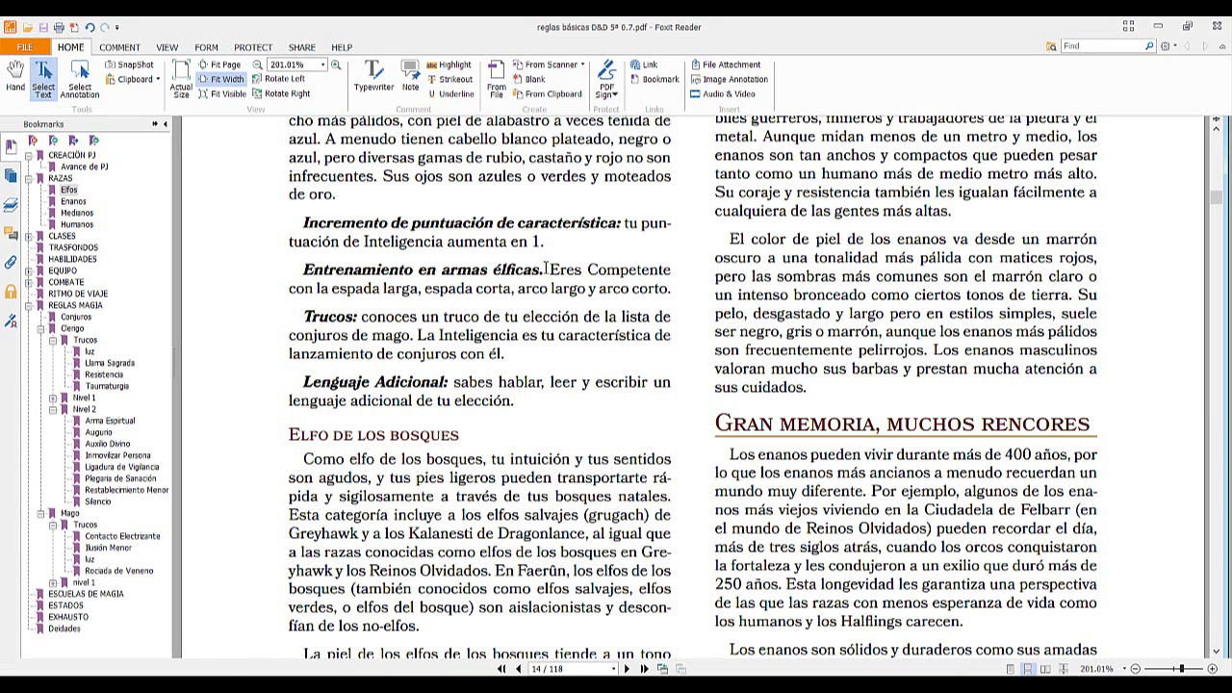
{"action": "left_click_drag", "start_coordinate": [556, 275], "coordinate": [672, 290]}
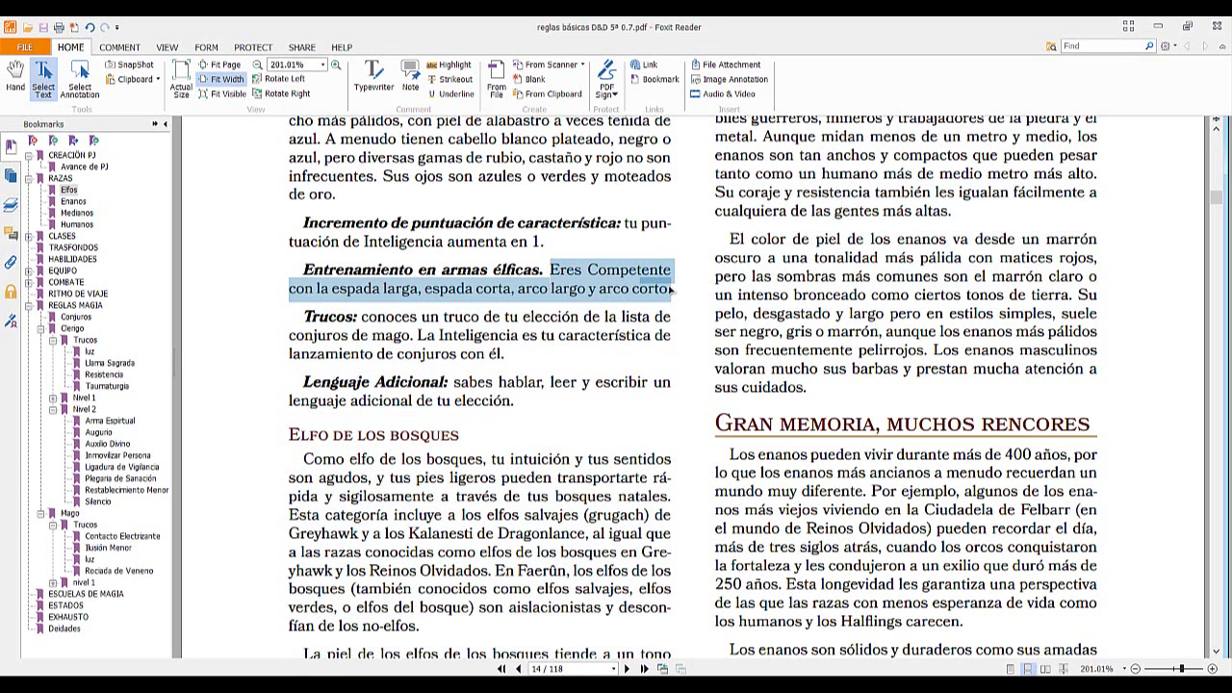
{"action": "right_click", "coordinate": [654, 284]}
{"action": "left_click", "coordinate": [674, 287]}
{"action": "left_click", "coordinate": [520, 684]}
{"action": "left_click", "coordinate": [432, 227]}
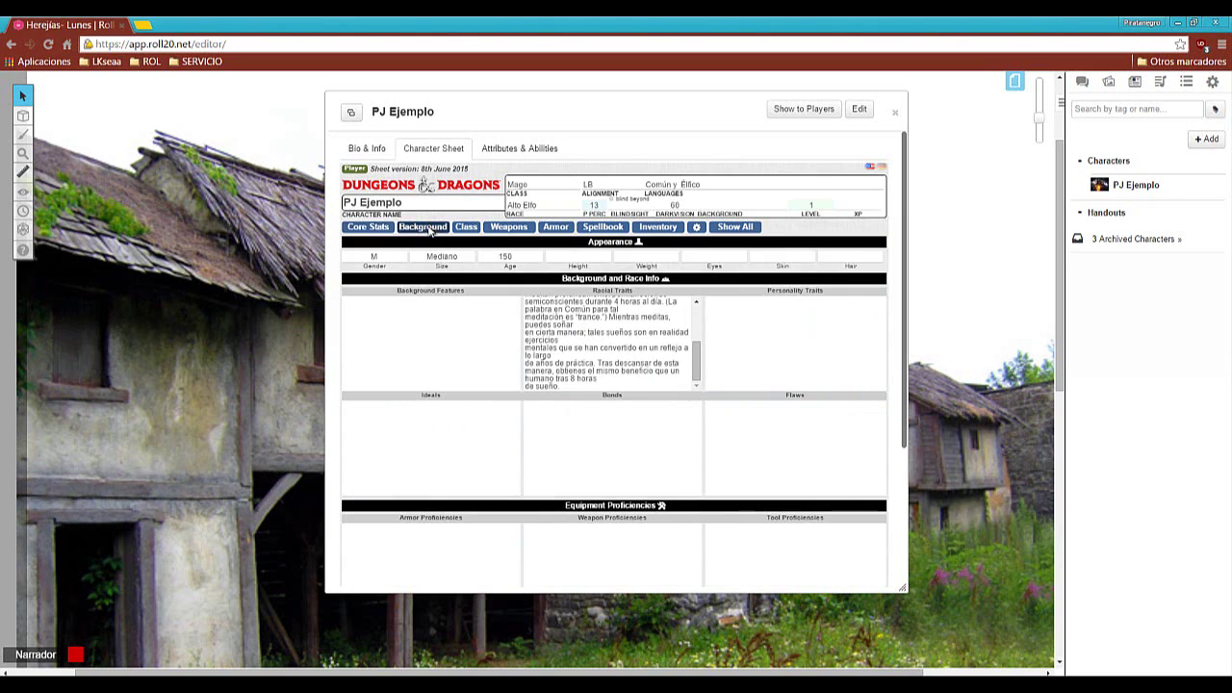
{"action": "scroll", "coordinate": [516, 405], "scroll_direction": "down", "scroll_amount": 3}
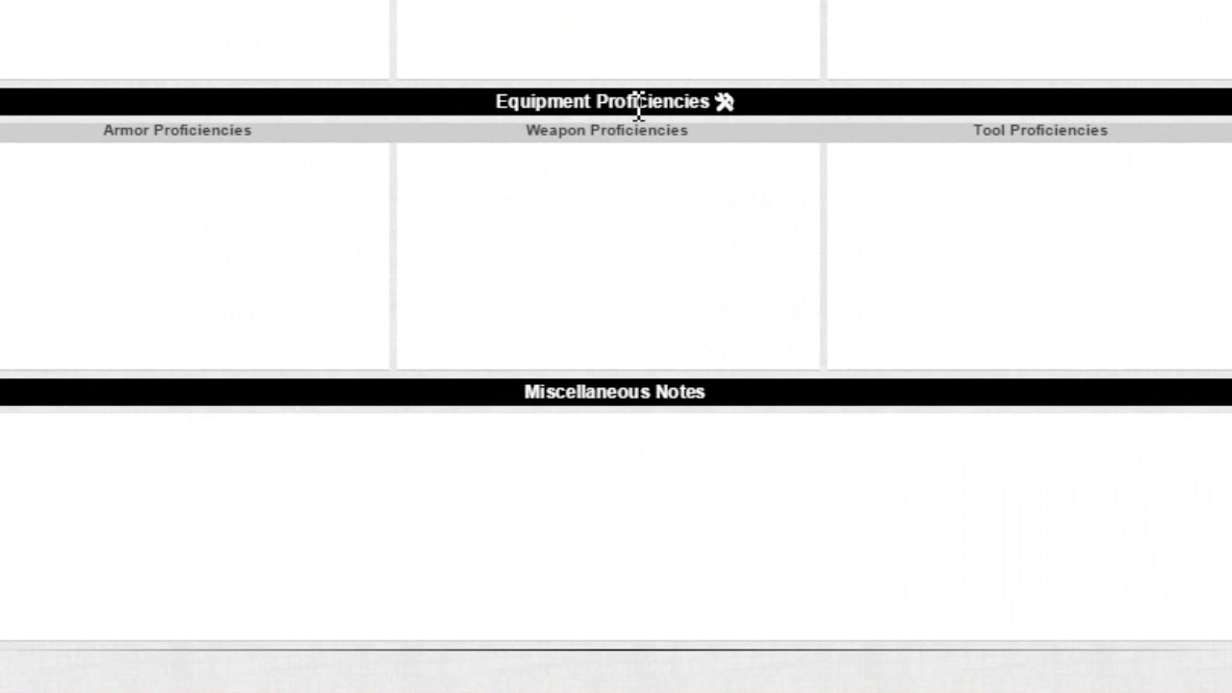
{"action": "left_click", "coordinate": [540, 183]}
{"action": "right_click", "coordinate": [540, 183]}
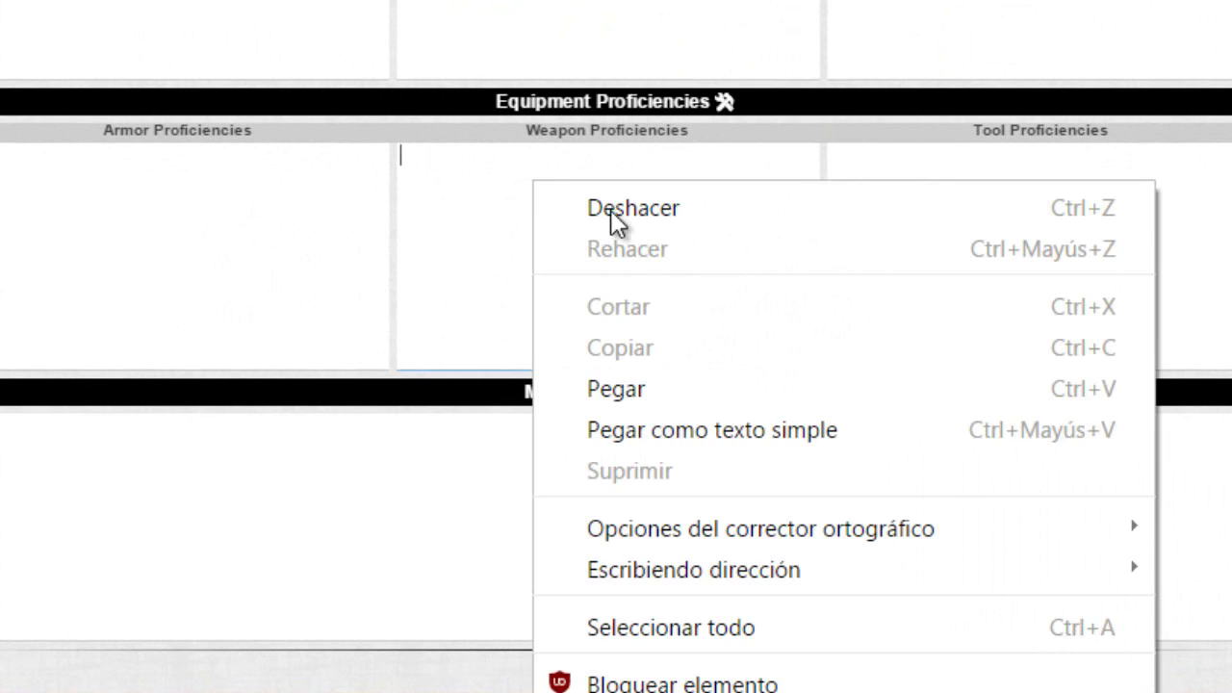
{"action": "left_click", "coordinate": [633, 388]}
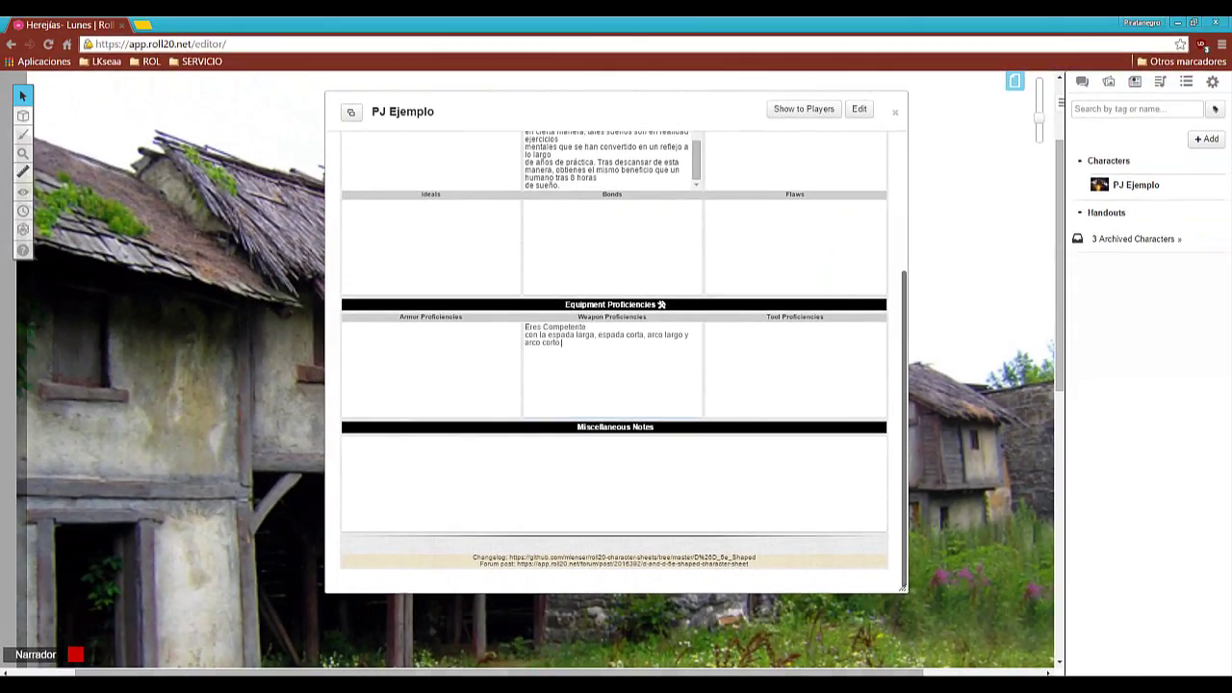
Check the Lenguaje Adicional trait in the rules PDF and change the Roll20 sheet's Languages field to "Común, Enano y Élfico".
{"action": "key", "text": "alt+Tab"}
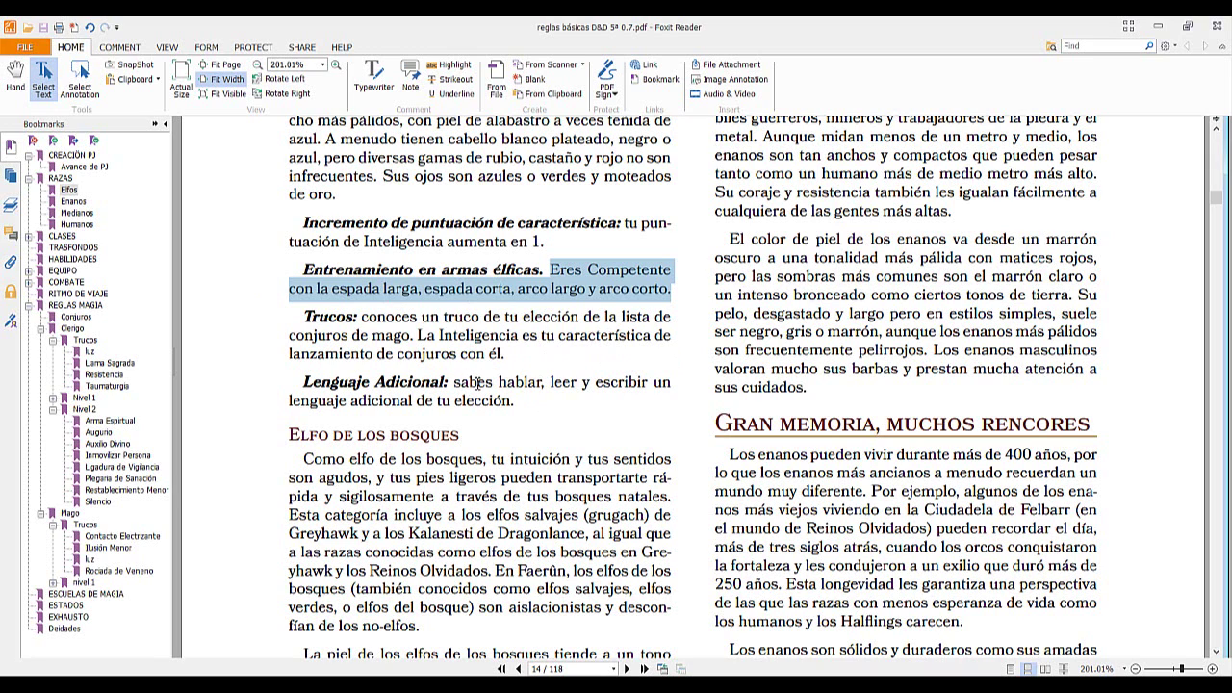
{"action": "key", "text": "alt+Tab"}
{"action": "key", "text": "ctrl+v"}
{"action": "scroll", "coordinate": [655, 449], "scroll_direction": "up", "scroll_amount": 4}
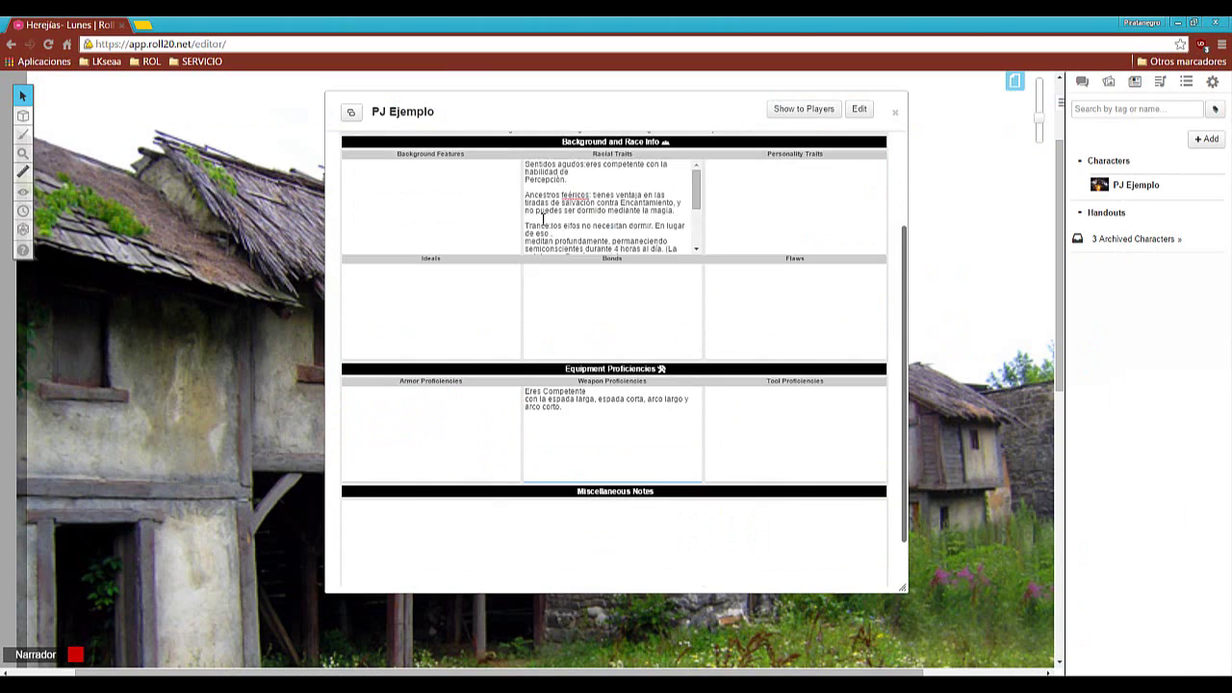
{"action": "left_click", "coordinate": [680, 186]}
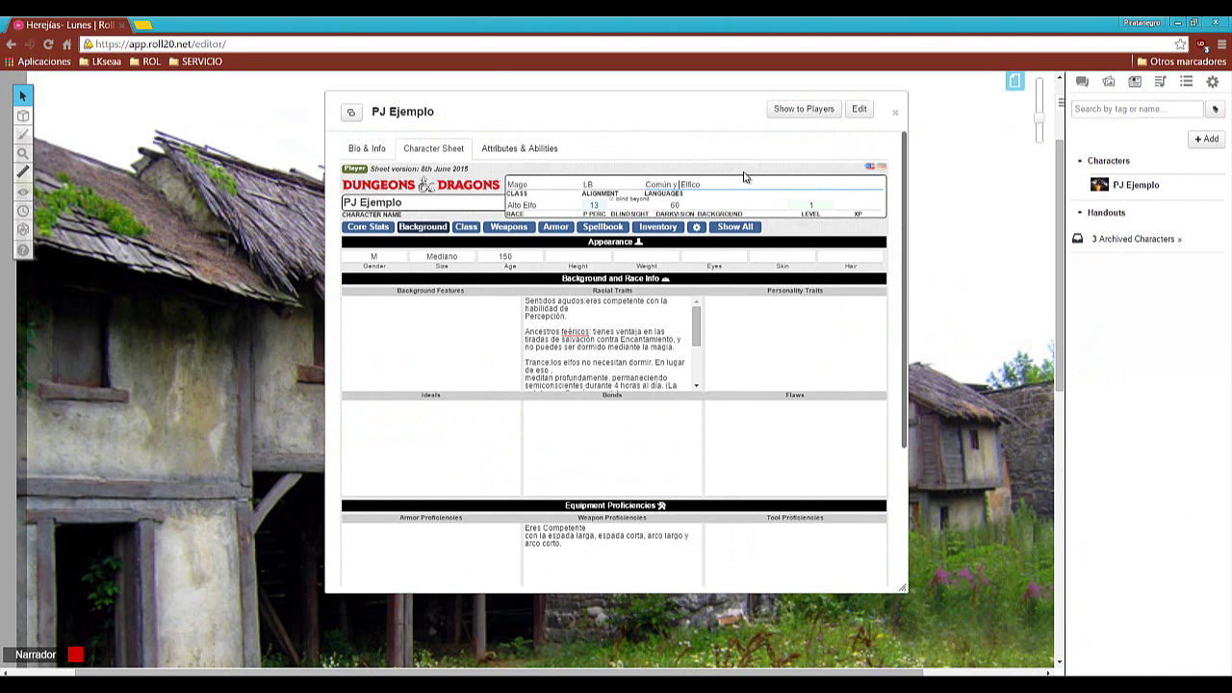
{"action": "key", "text": "BackSpace"}
{"action": "key", "text": "BackSpace"}
{"action": "type", "text": ", , Enano y"}
Look up the Mago class's Puntos de golpe in the rules PDF and set the current d6 hit dice to 1 in Roll20.
{"action": "key", "text": "alt+Tab"}
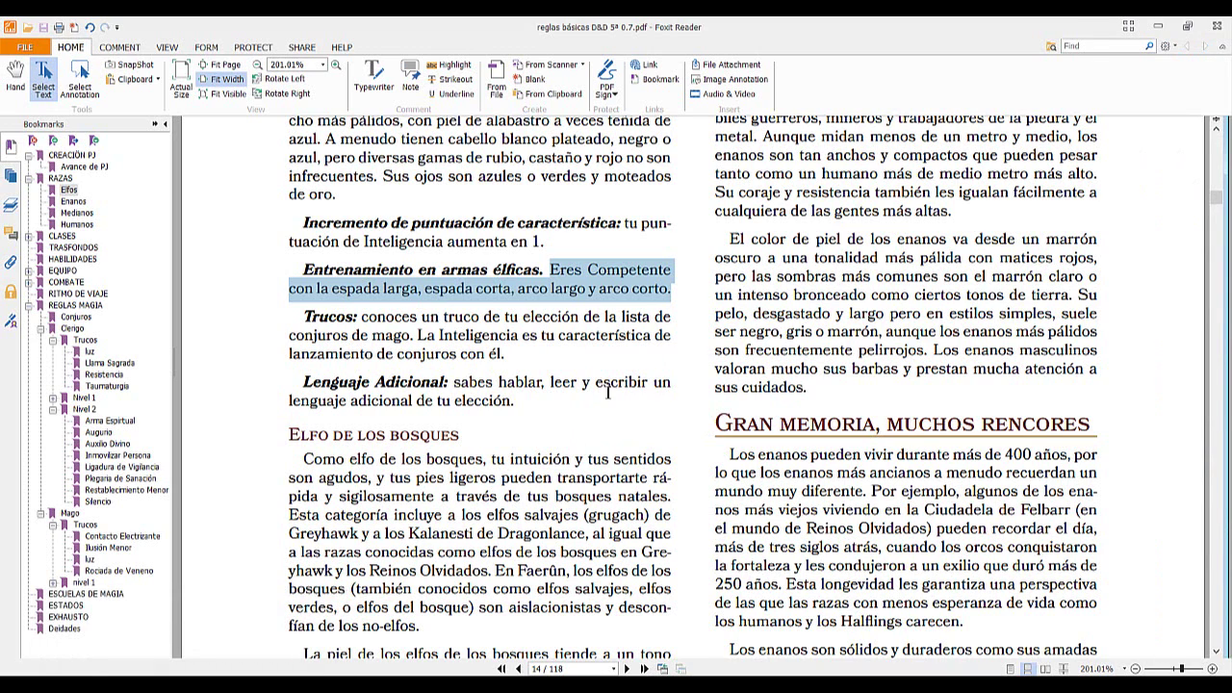
{"action": "left_click", "coordinate": [29, 178]}
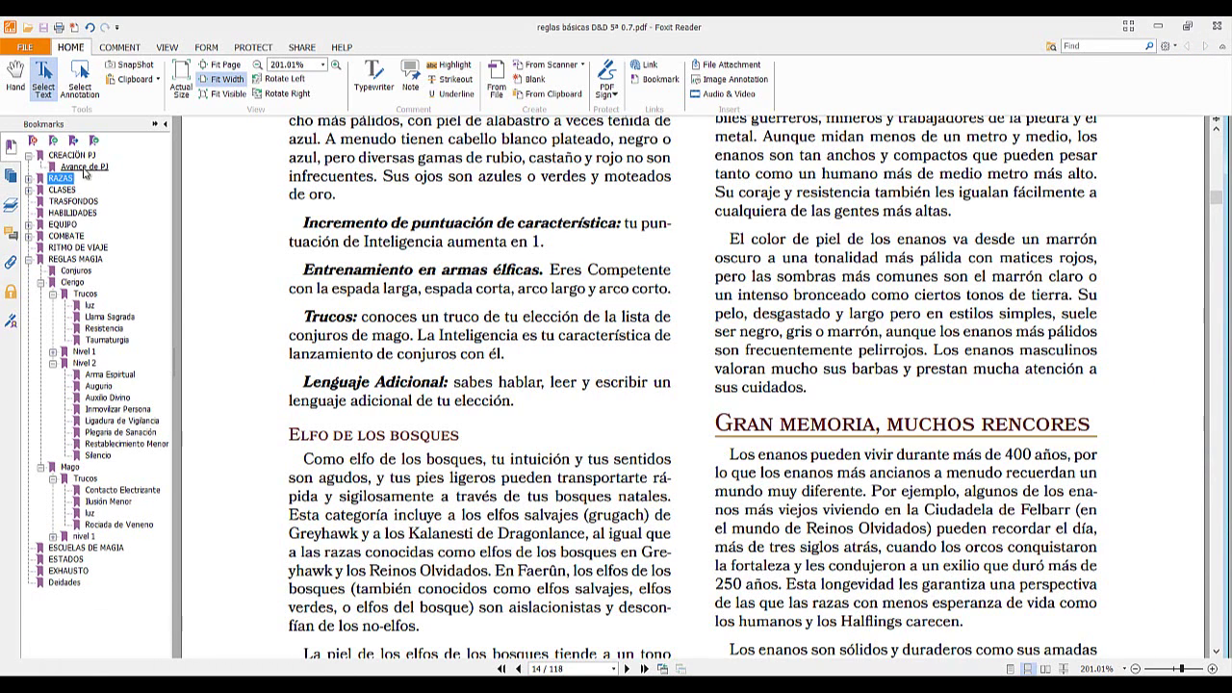
{"action": "left_click", "coordinate": [29, 191]}
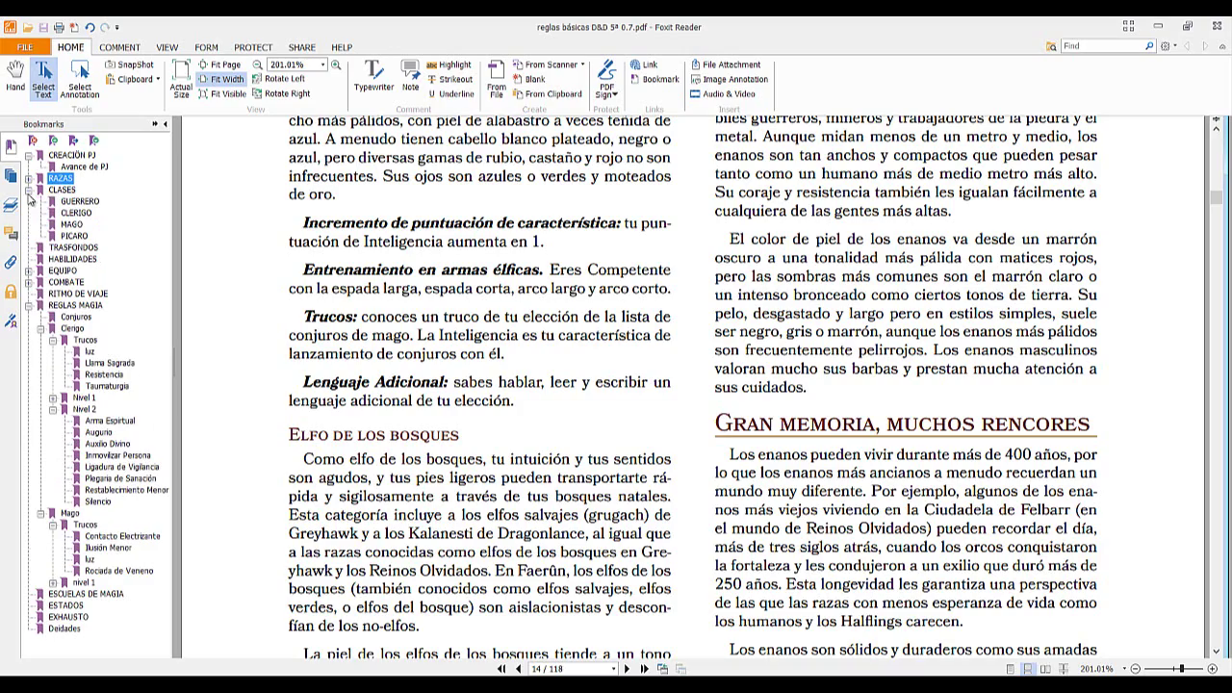
{"action": "left_click", "coordinate": [71, 224]}
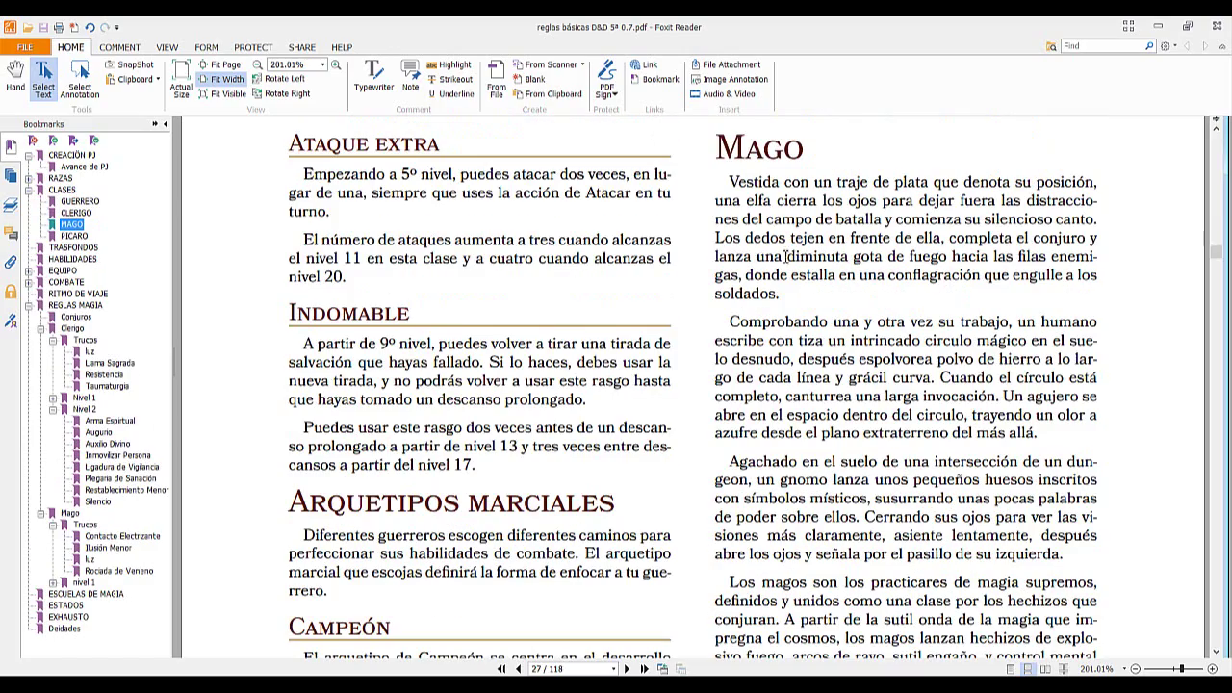
{"action": "scroll", "coordinate": [765, 295], "scroll_direction": "down", "scroll_amount": 15}
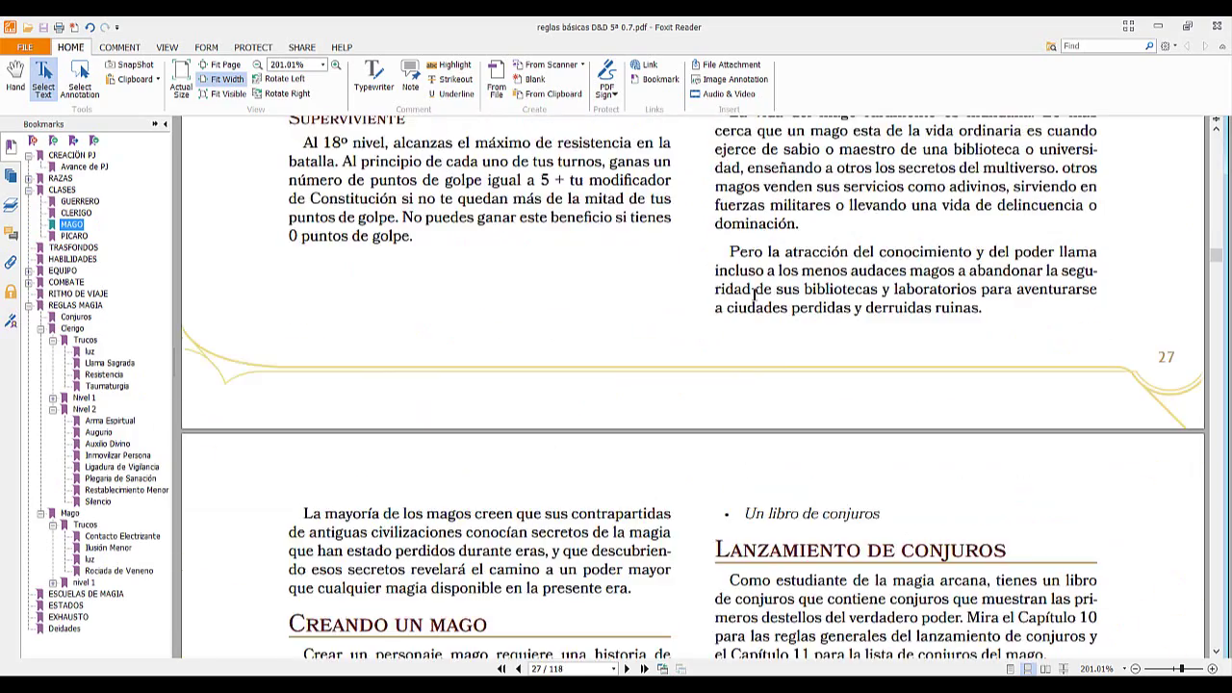
{"action": "scroll", "coordinate": [748, 304], "scroll_direction": "down", "scroll_amount": 5}
{"action": "scroll", "coordinate": [749, 301], "scroll_direction": "down", "scroll_amount": 17}
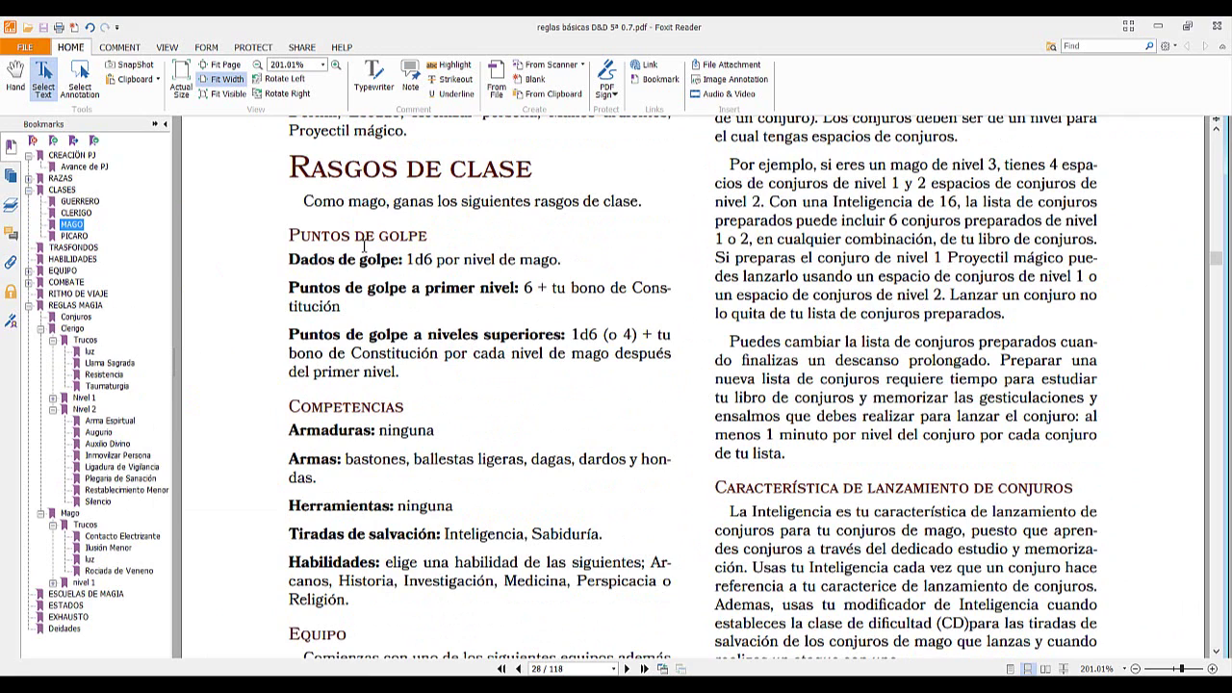
{"action": "key", "text": "alt+Tab"}
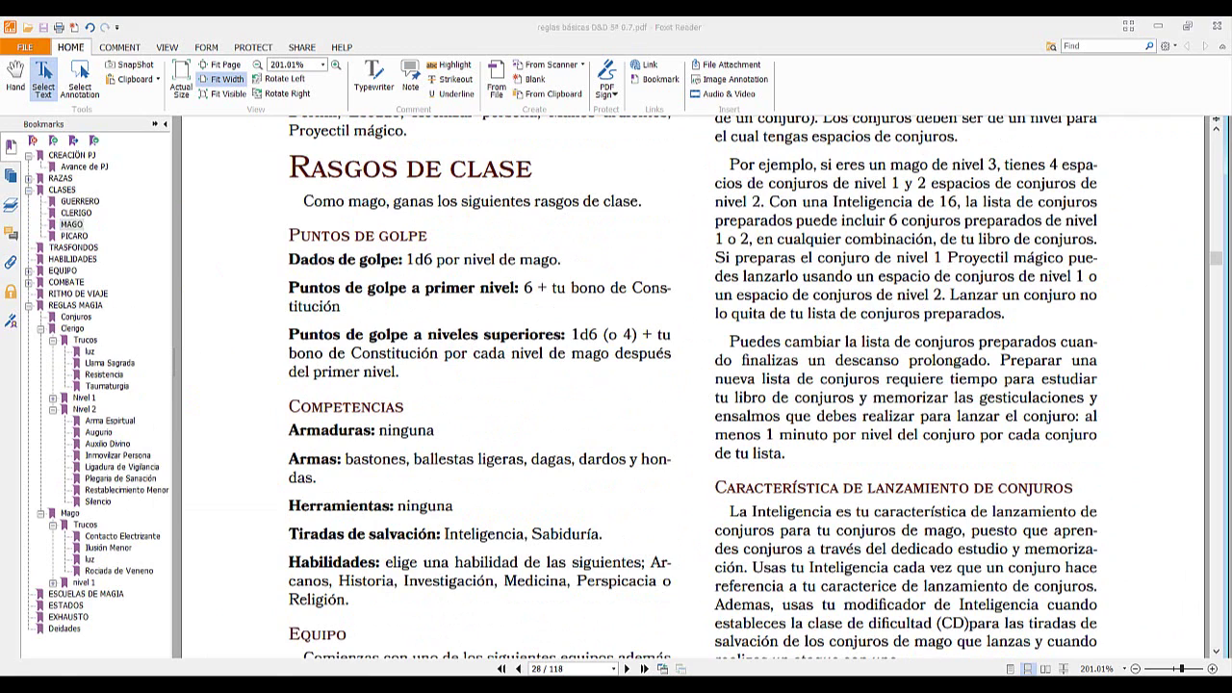
{"action": "left_click", "coordinate": [369, 227]}
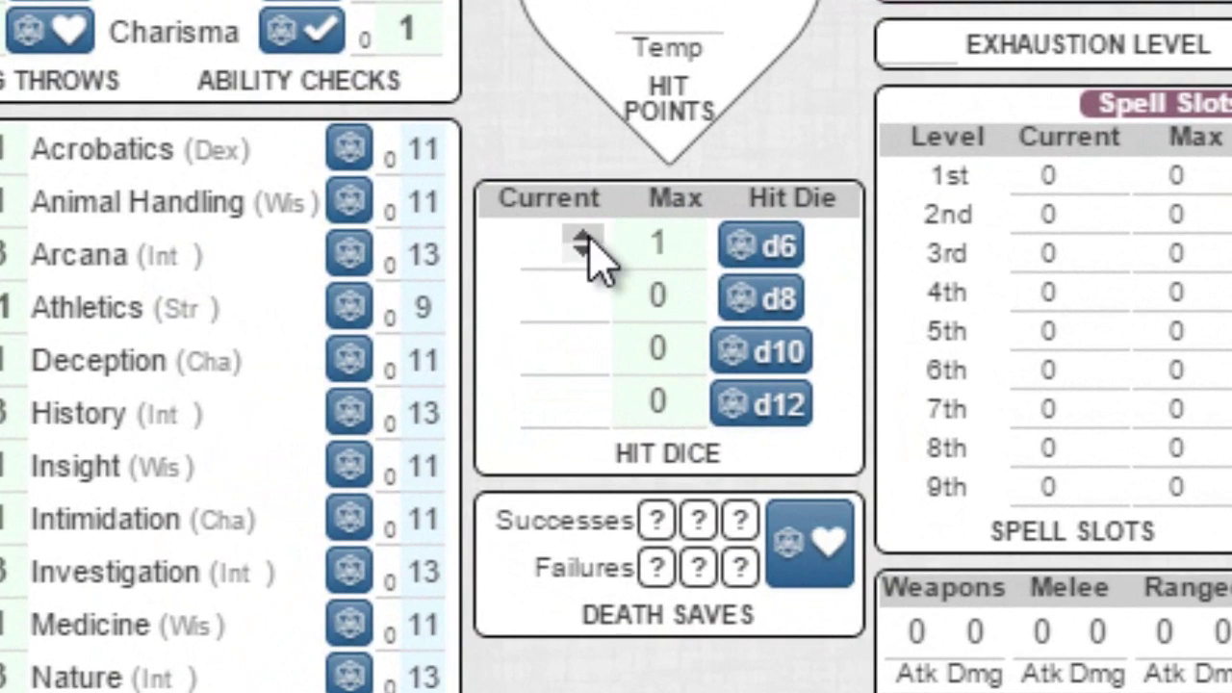
{"action": "left_click", "coordinate": [582, 237]}
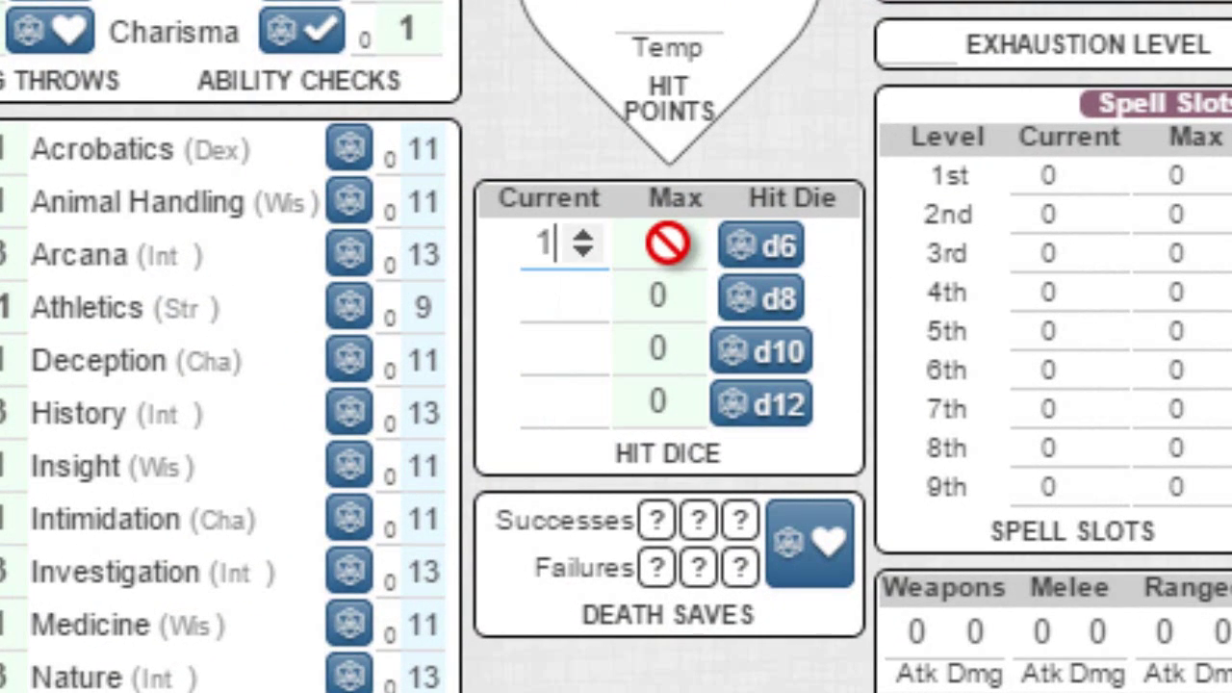
Set both the maximum and the current hit points to 8.
{"action": "left_click", "coordinate": [556, 332]}
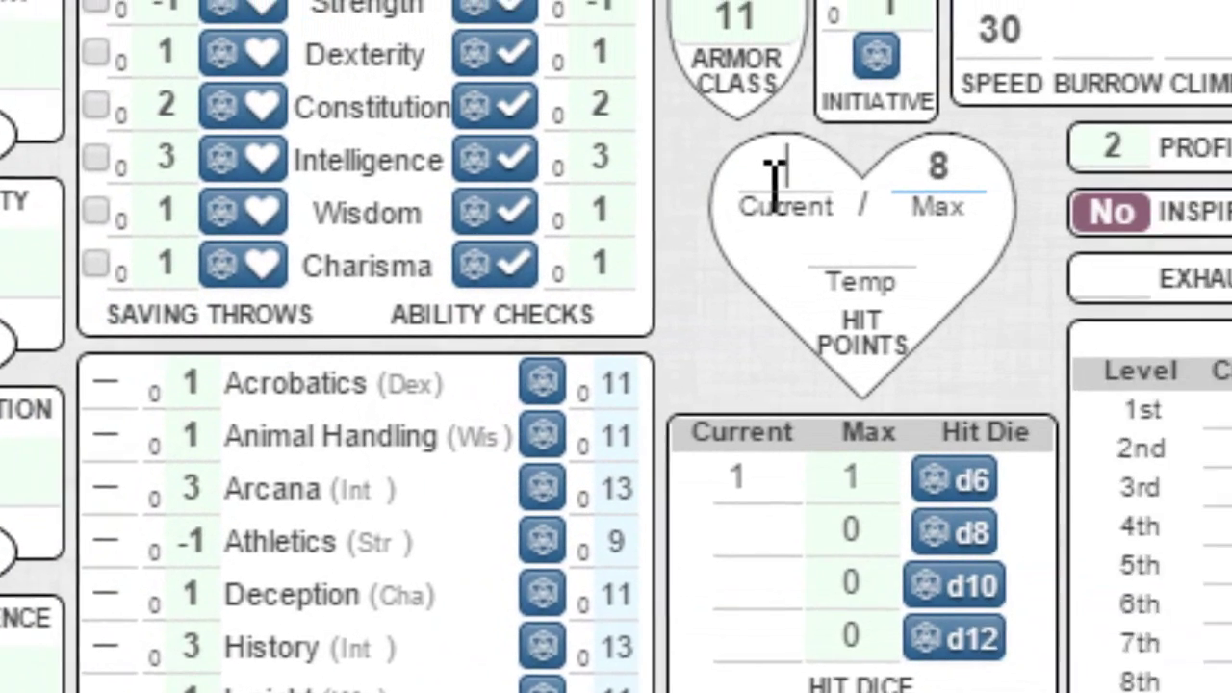
{"action": "left_click", "coordinate": [626, 217]}
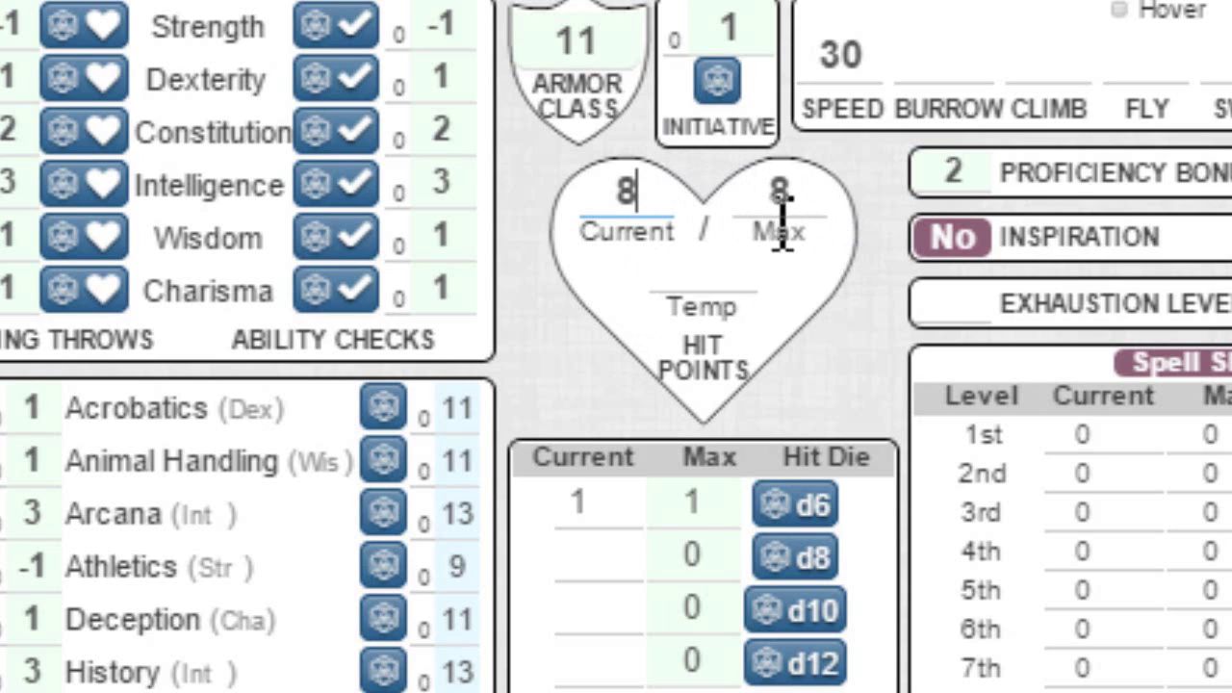
{"action": "left_click", "coordinate": [712, 277]}
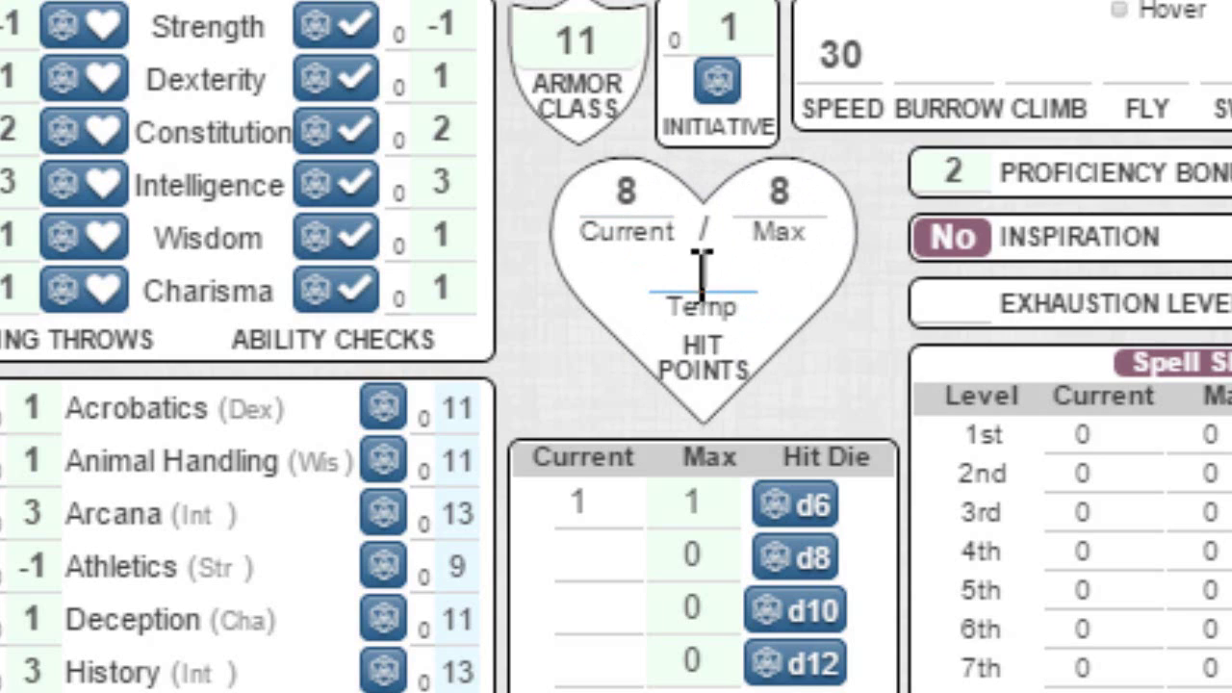
{"action": "left_click", "coordinate": [795, 197]}
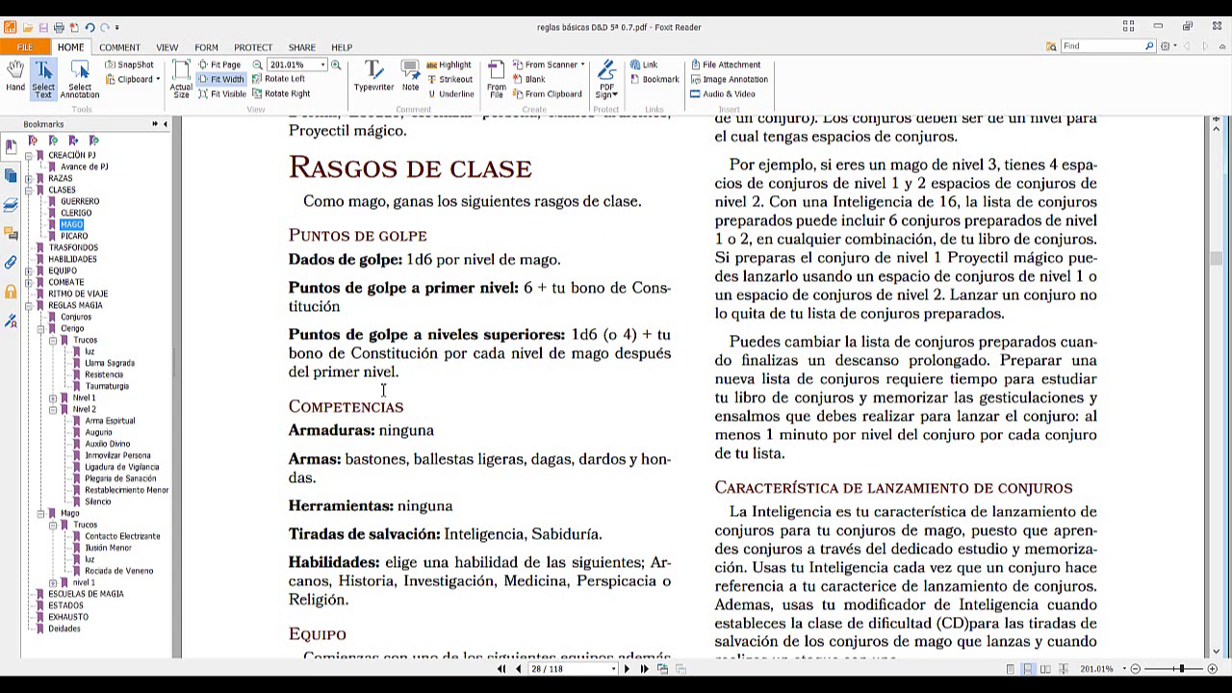
Copy the Mago's Armas proficiency text, from "bastones" to "hondas", from the Competencias section of the rules PDF.
{"action": "scroll", "coordinate": [383, 389], "scroll_direction": "down", "scroll_amount": 3}
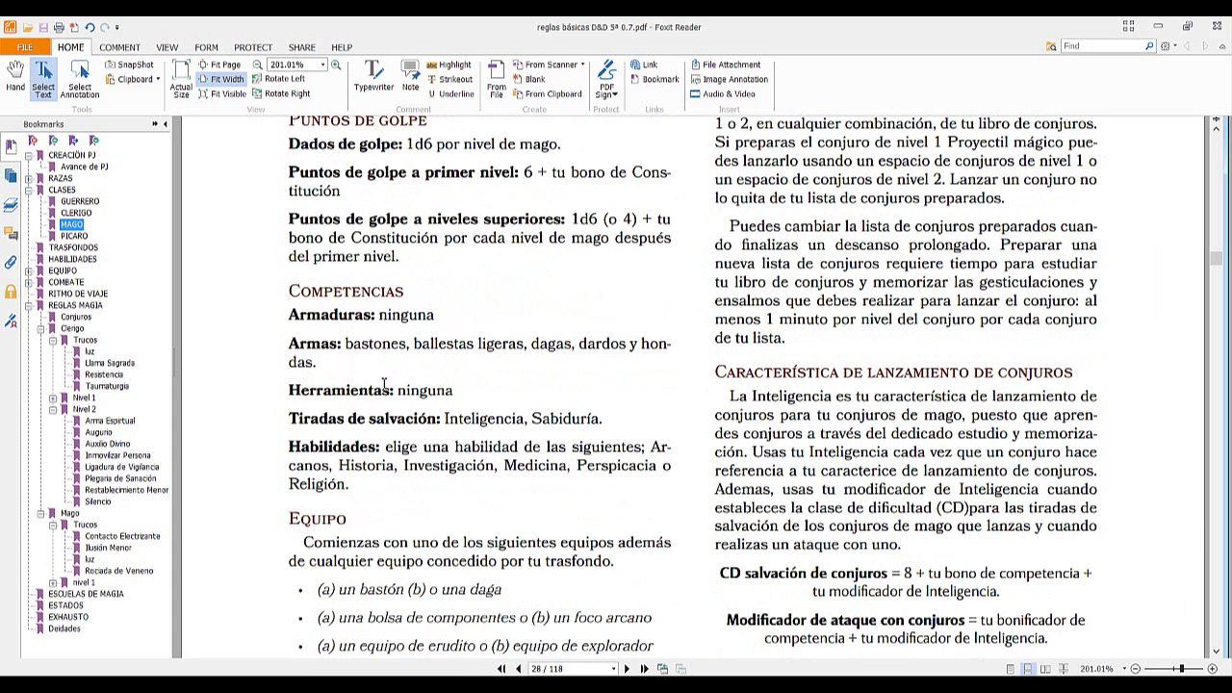
{"action": "scroll", "coordinate": [395, 318], "scroll_direction": "down", "scroll_amount": 2}
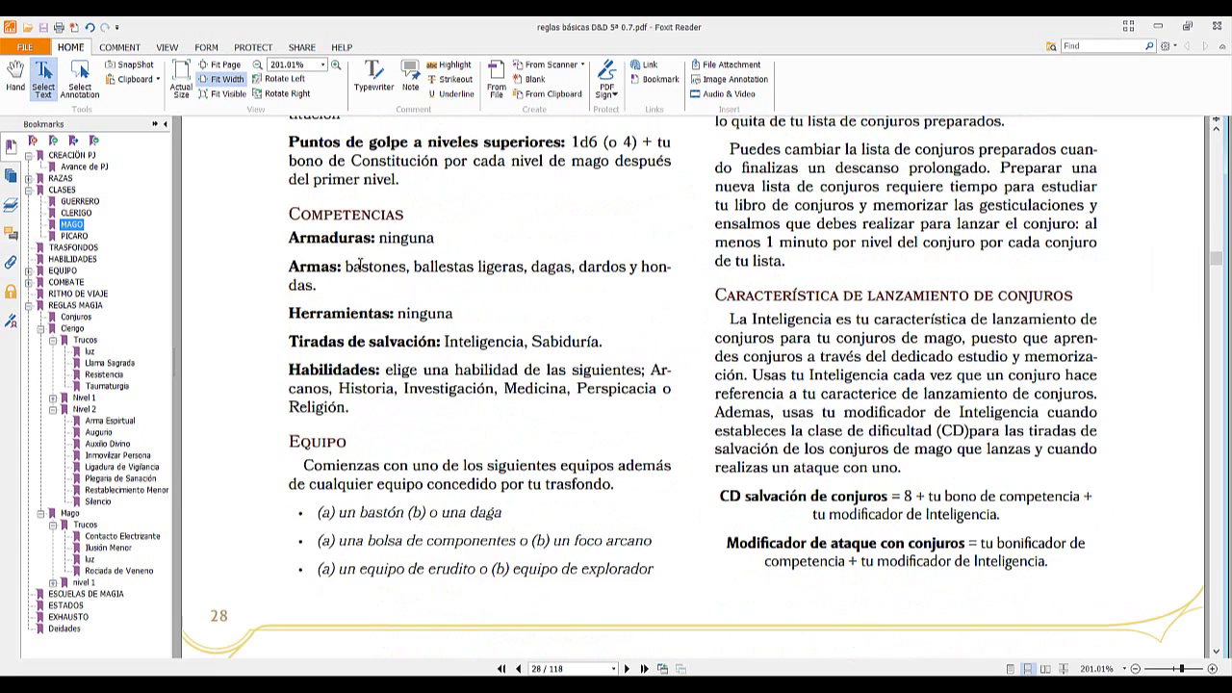
{"action": "left_click_drag", "start_coordinate": [349, 265], "coordinate": [318, 287]}
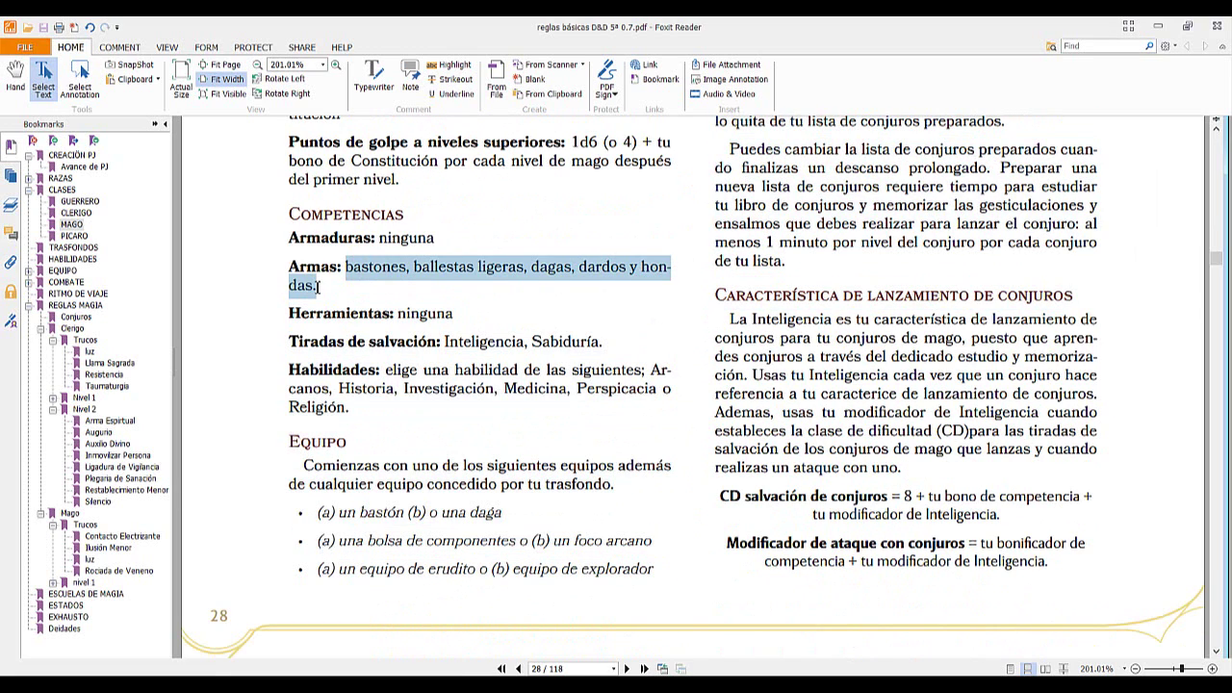
{"action": "right_click", "coordinate": [408, 269]}
{"action": "left_click", "coordinate": [426, 273]}
Return to the Roll20 sheet and mark proficiency in the Intelligence saving throw.
{"action": "key", "text": "alt+Tab"}
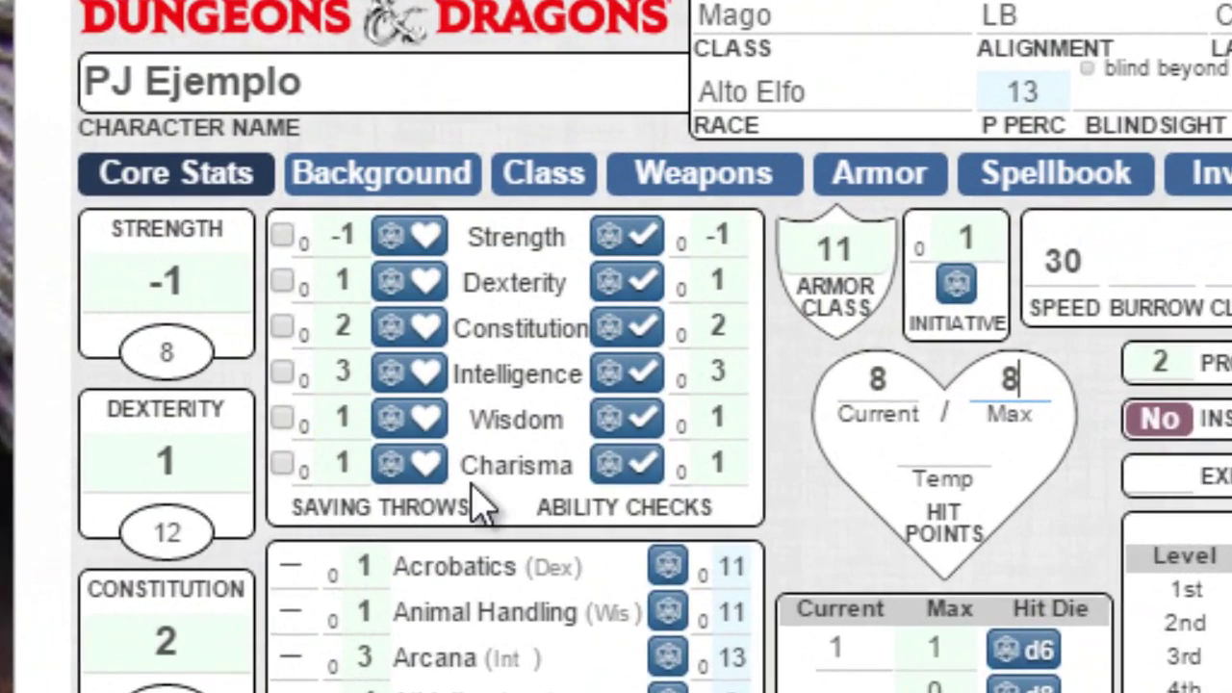
{"action": "mouse_move", "coordinate": [464, 301]}
{"action": "left_click", "coordinate": [282, 373]}
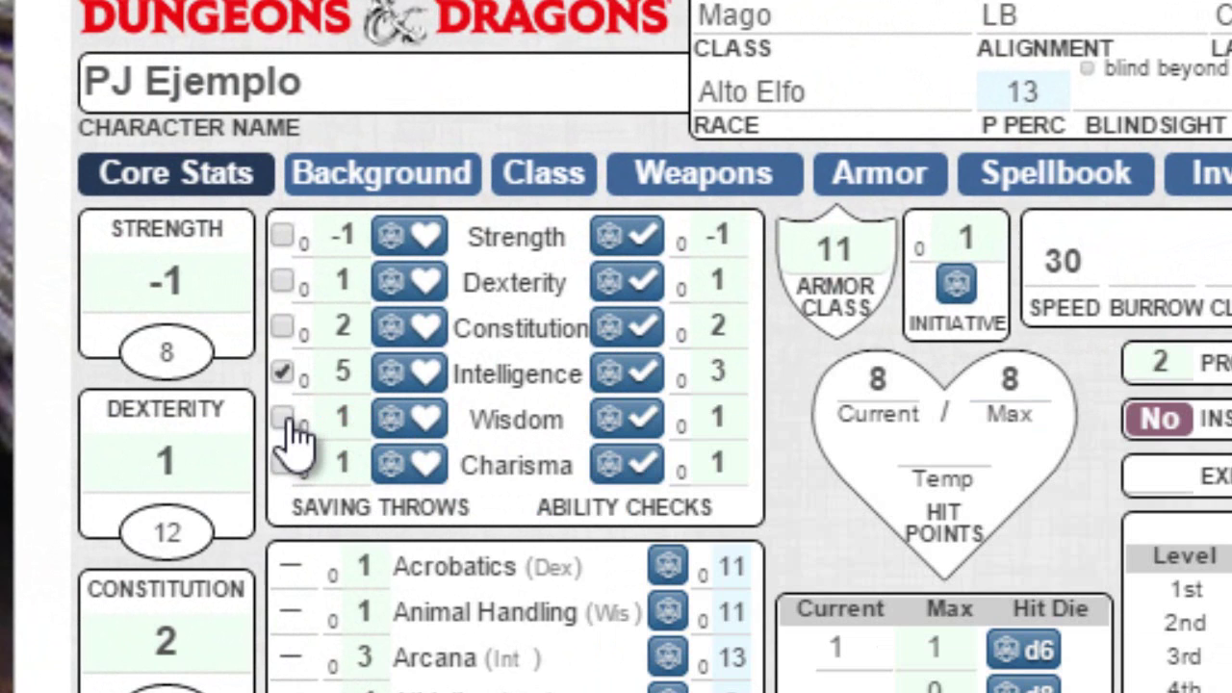
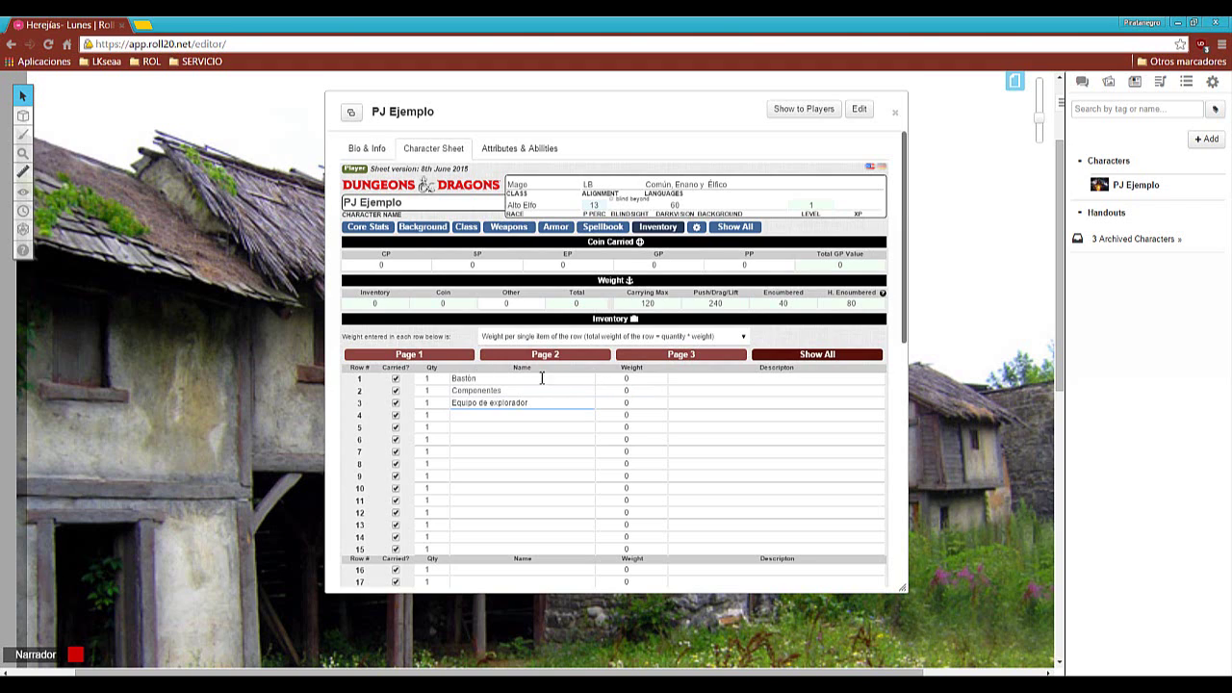
Leave the inventory list, check the core stats and open the sheet's armor section.
{"action": "left_click", "coordinate": [637, 379]}
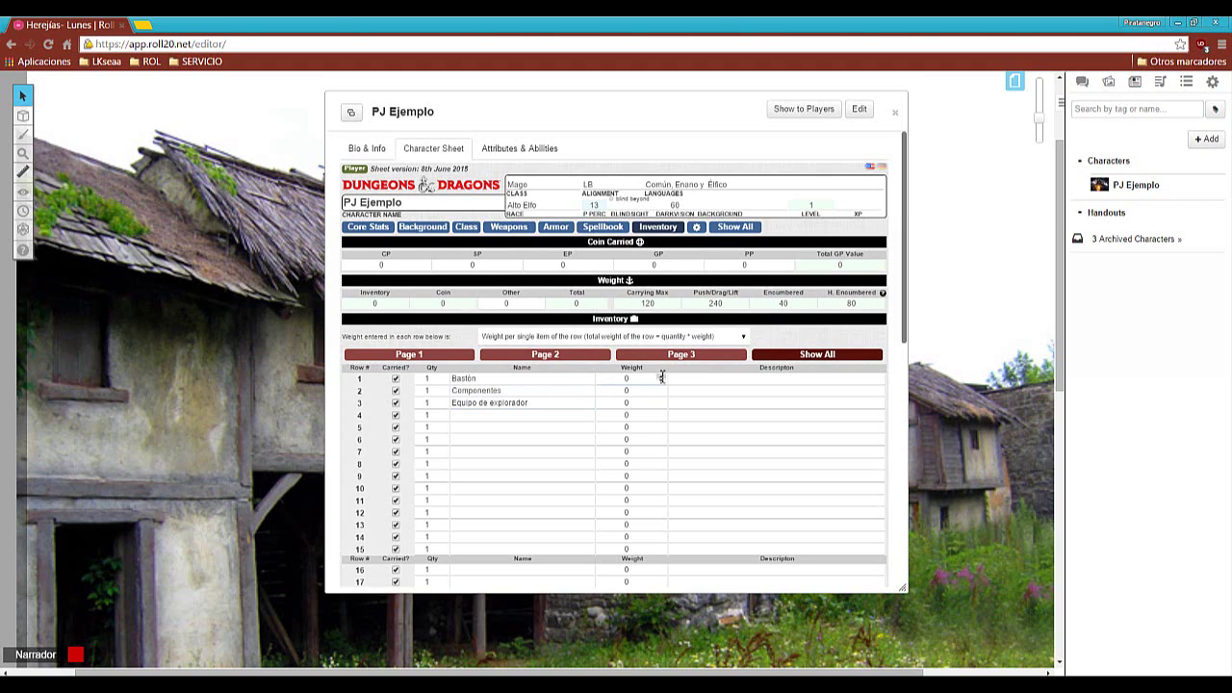
{"action": "left_click", "coordinate": [553, 404]}
{"action": "left_click", "coordinate": [366, 227]}
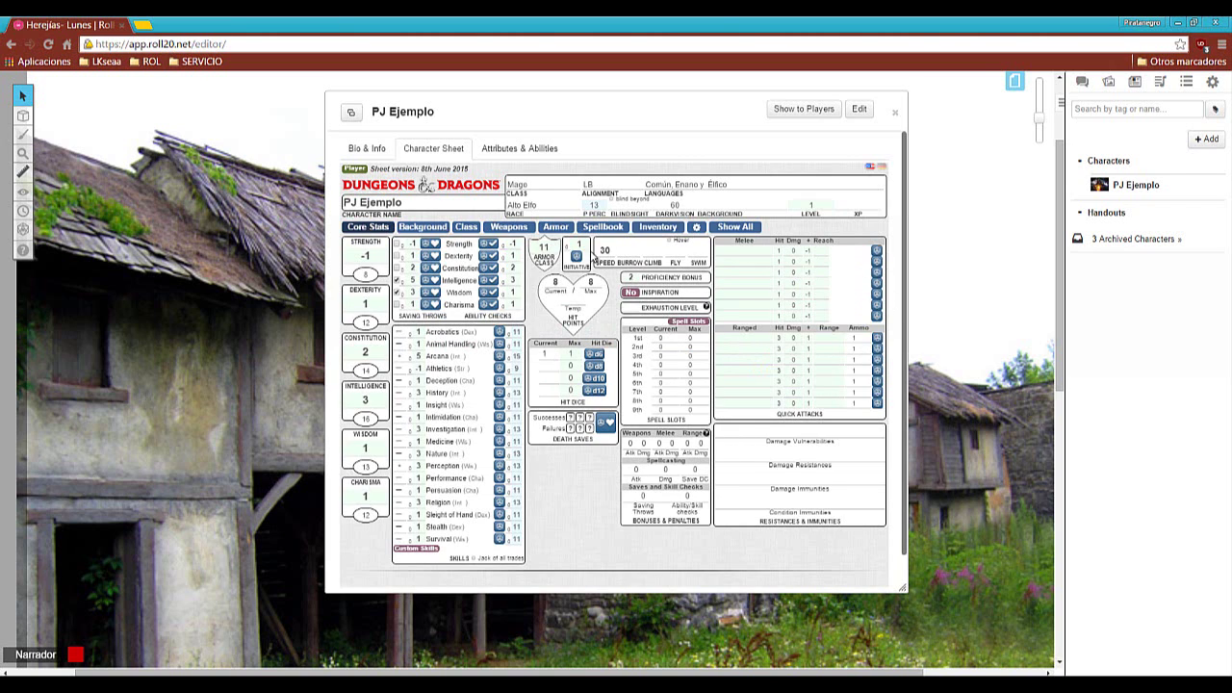
{"action": "left_click", "coordinate": [560, 229]}
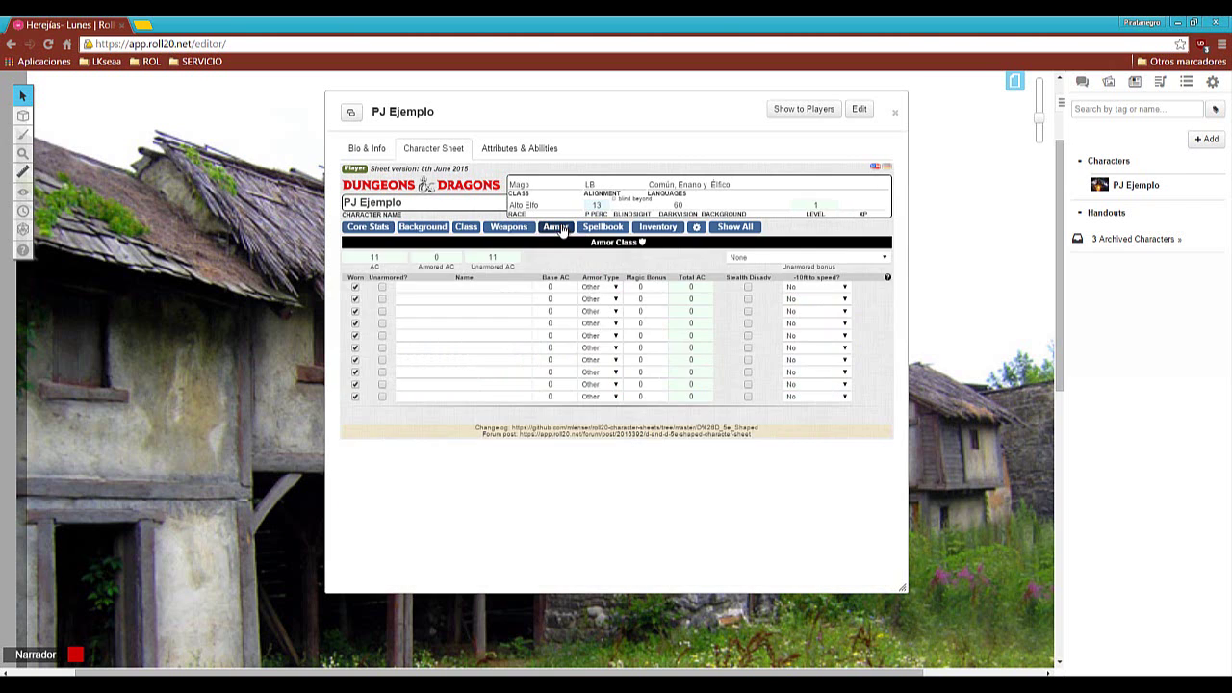
Check the Mago's starting equipment in the rules PDF and add "Libro de conjuros" to row 4 of the Roll20 inventory.
{"action": "left_click", "coordinate": [654, 228]}
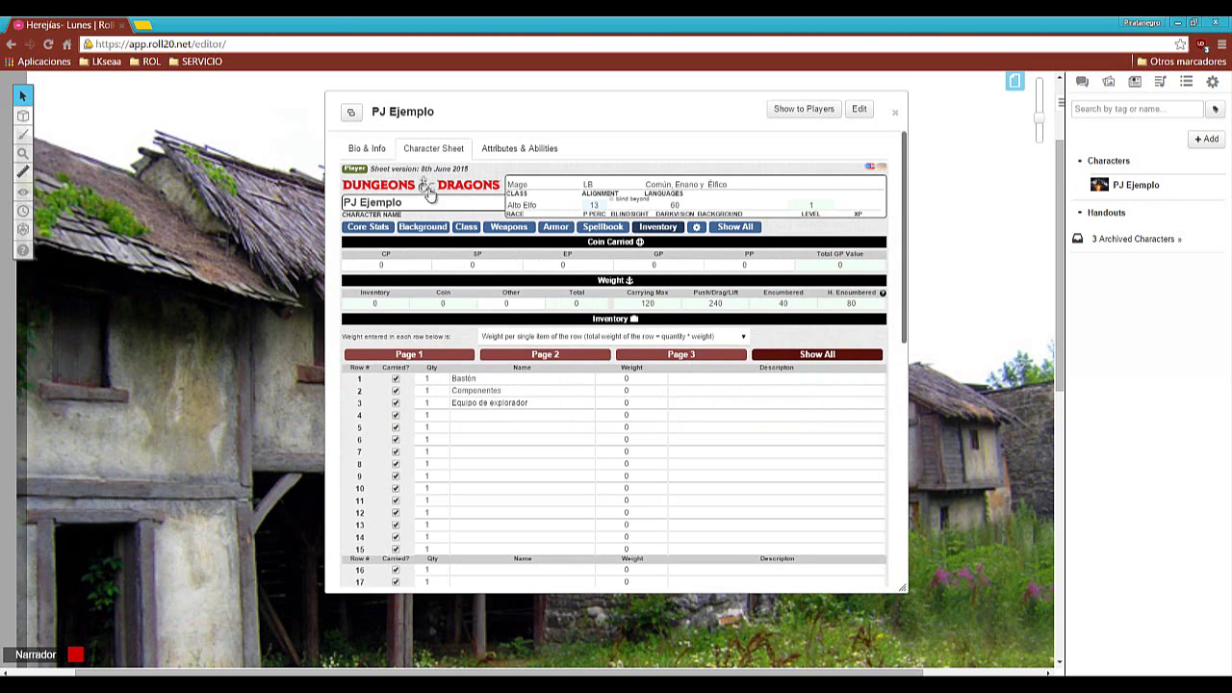
{"action": "left_click", "coordinate": [364, 228]}
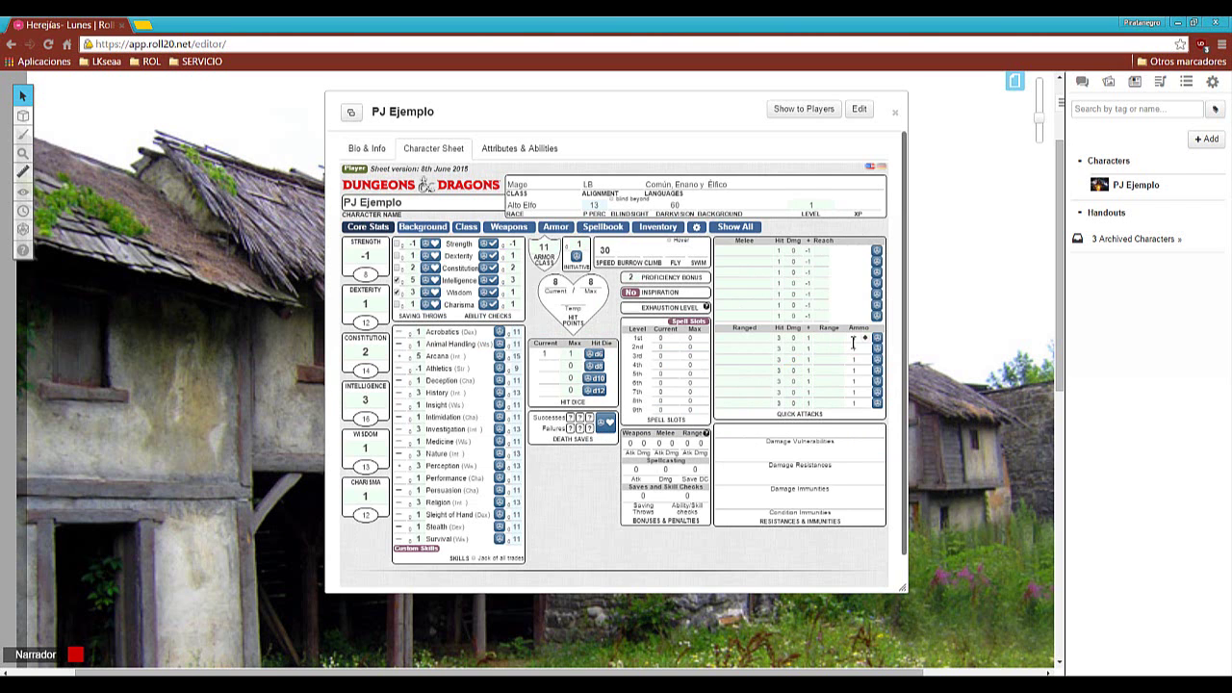
{"action": "key", "text": "alt+Tab"}
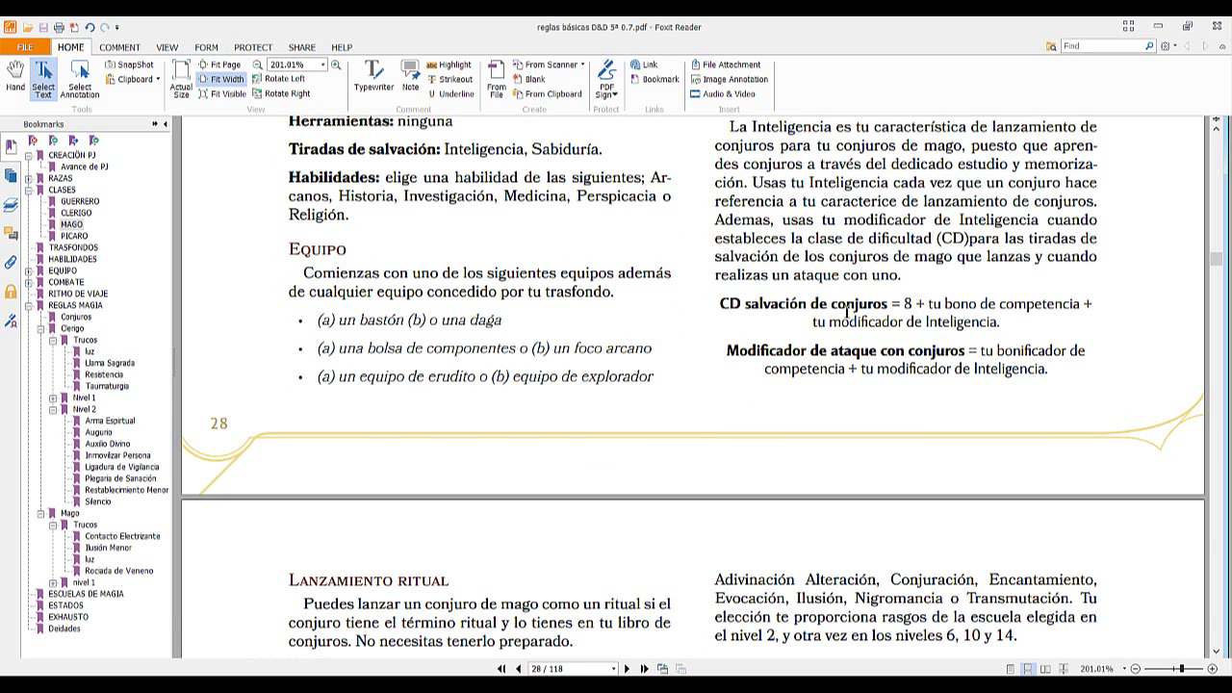
{"action": "scroll", "coordinate": [846, 308], "scroll_direction": "up", "scroll_amount": 15}
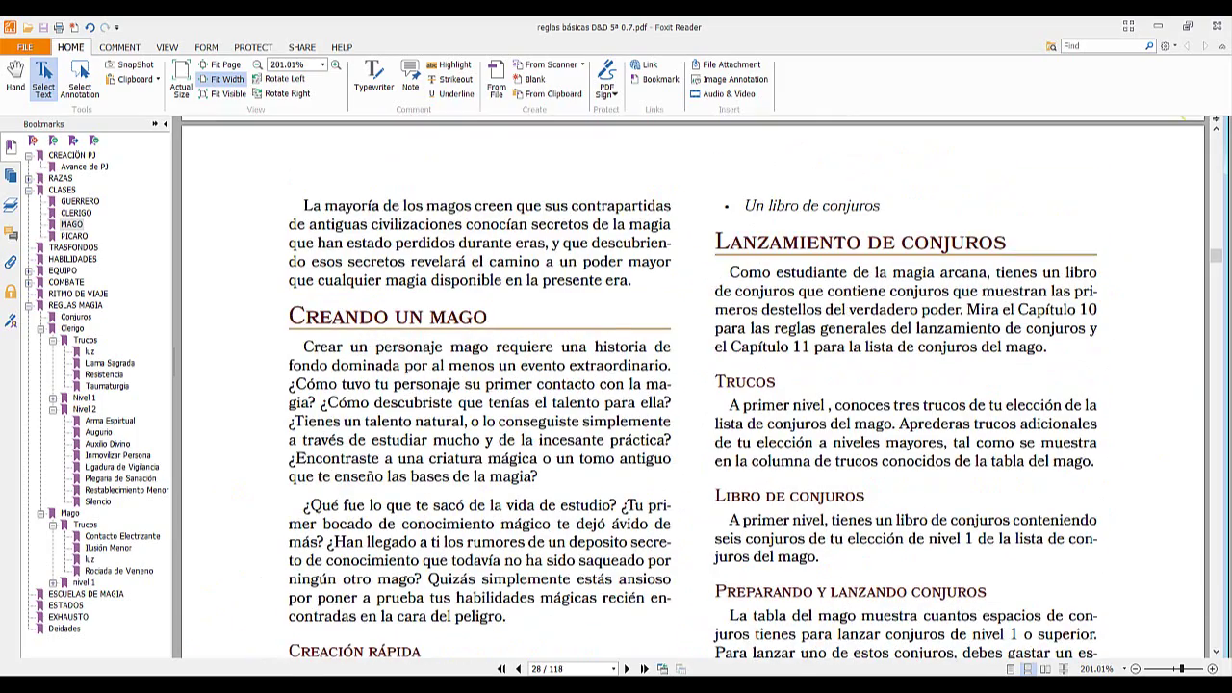
{"action": "key", "text": "alt+Tab"}
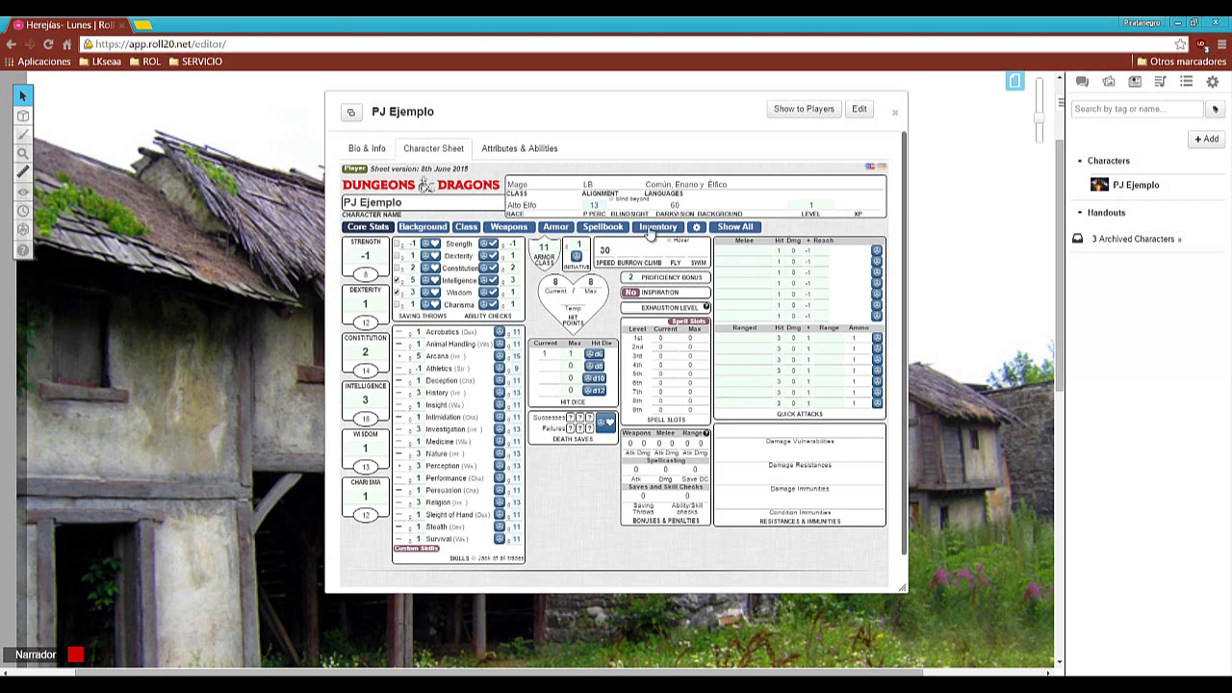
{"action": "left_click", "coordinate": [652, 230]}
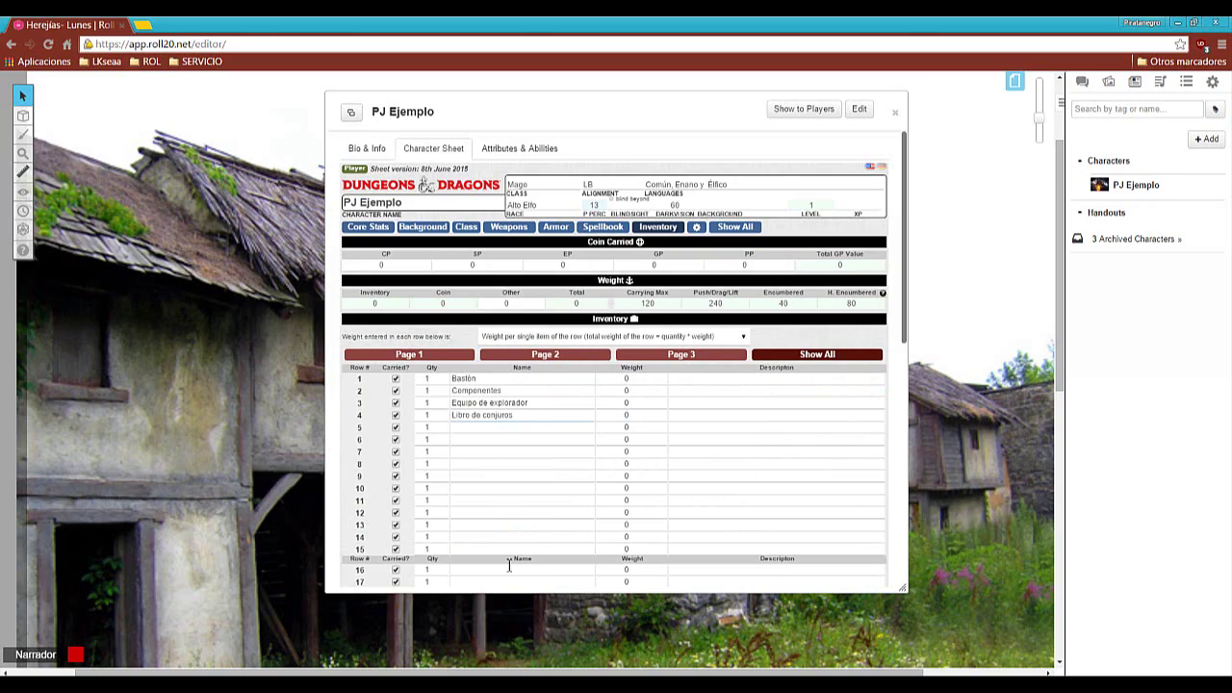
Switch to the rules PDF and examine the El Mago level table and the level 1 class features it lists.
{"action": "key", "text": "alt+Tab"}
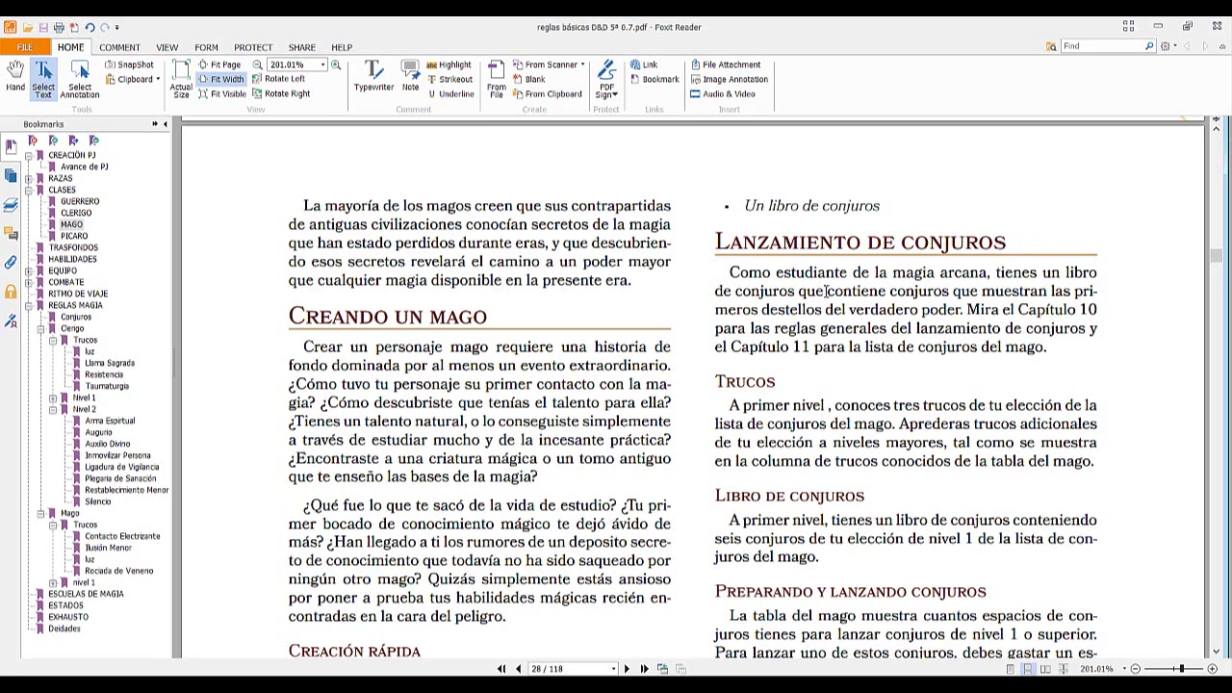
{"action": "scroll", "coordinate": [625, 414], "scroll_direction": "down", "scroll_amount": 1}
{"action": "scroll", "coordinate": [635, 412], "scroll_direction": "up", "scroll_amount": 2}
{"action": "scroll", "coordinate": [640, 412], "scroll_direction": "up", "scroll_amount": 3}
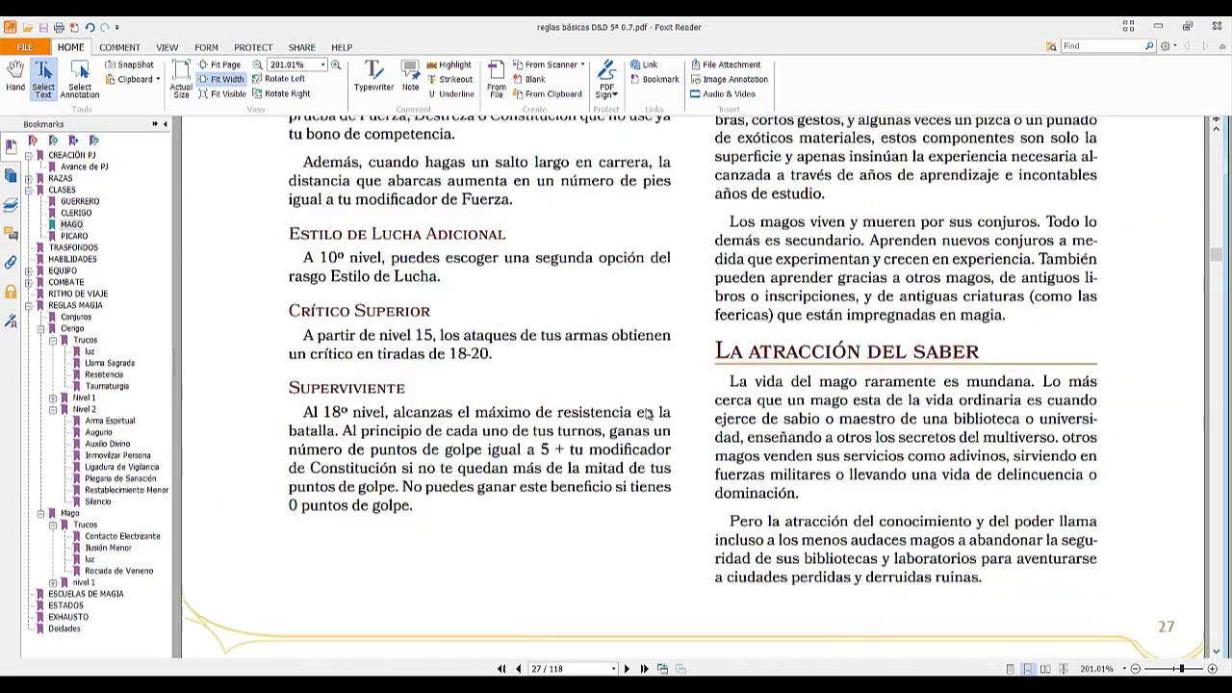
{"action": "scroll", "coordinate": [649, 411], "scroll_direction": "down", "scroll_amount": 3}
{"action": "scroll", "coordinate": [649, 411], "scroll_direction": "down", "scroll_amount": 15}
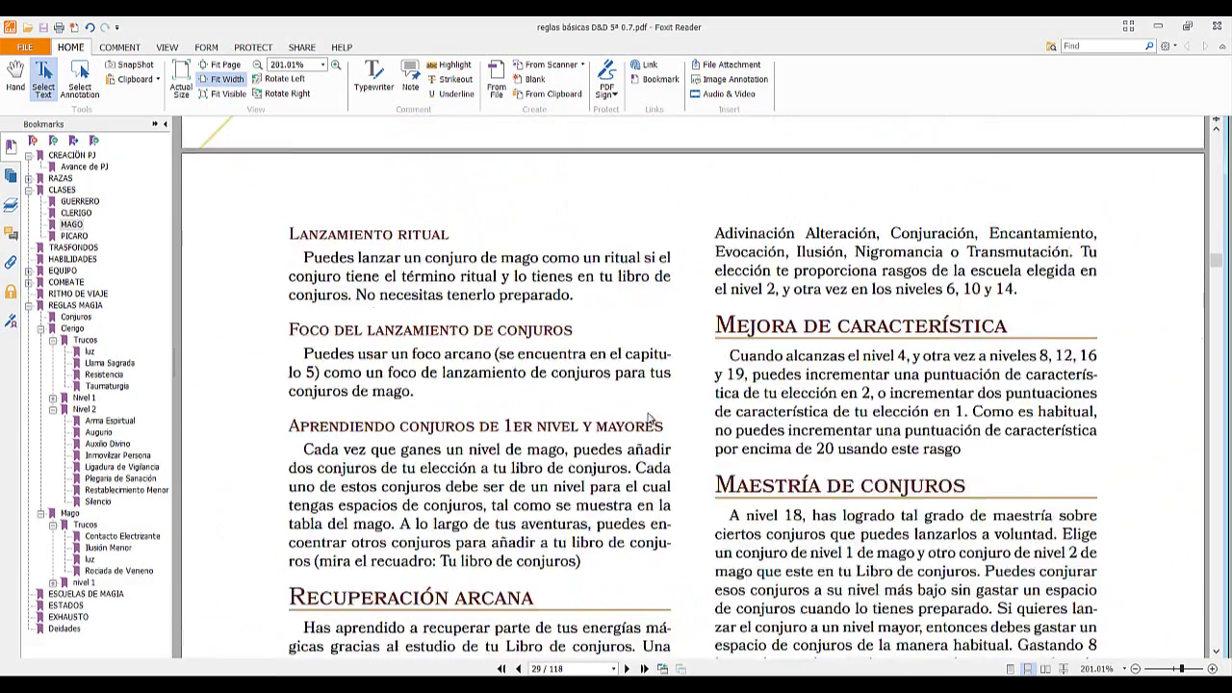
{"action": "scroll", "coordinate": [648, 418], "scroll_direction": "down", "scroll_amount": 3}
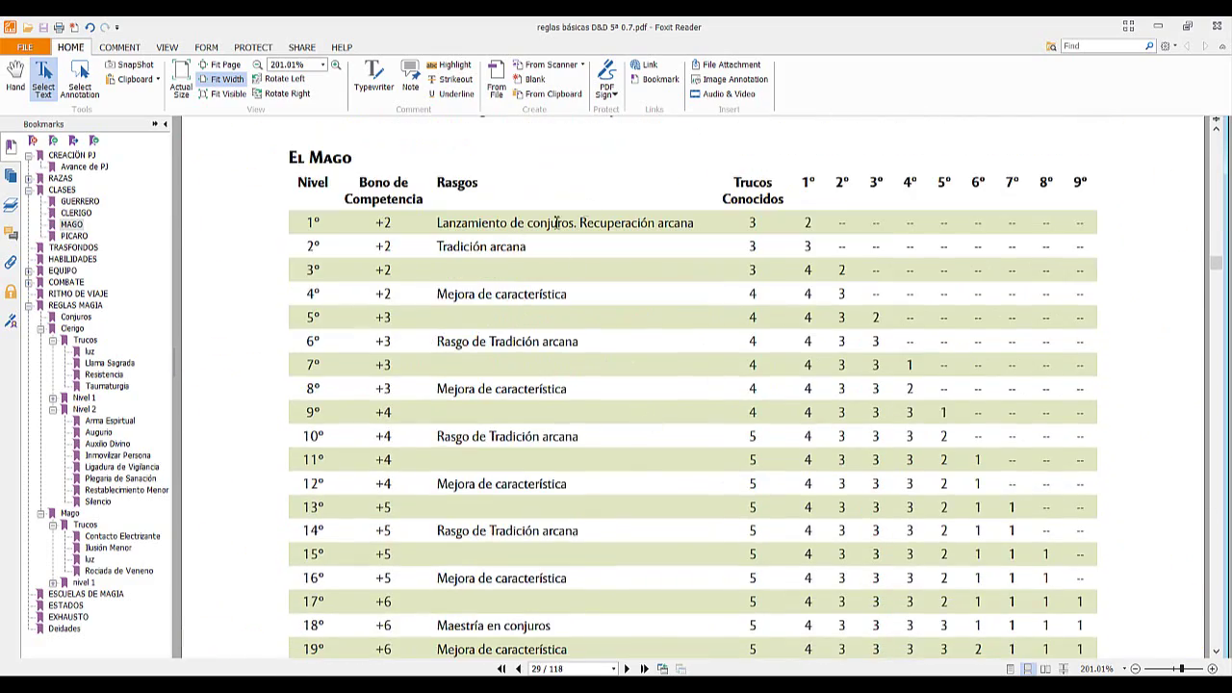
{"action": "scroll", "coordinate": [501, 216], "scroll_direction": "down", "scroll_amount": 1}
{"action": "scroll", "coordinate": [501, 216], "scroll_direction": "up", "scroll_amount": 1}
{"action": "scroll", "coordinate": [525, 250], "scroll_direction": "up", "scroll_amount": 4}
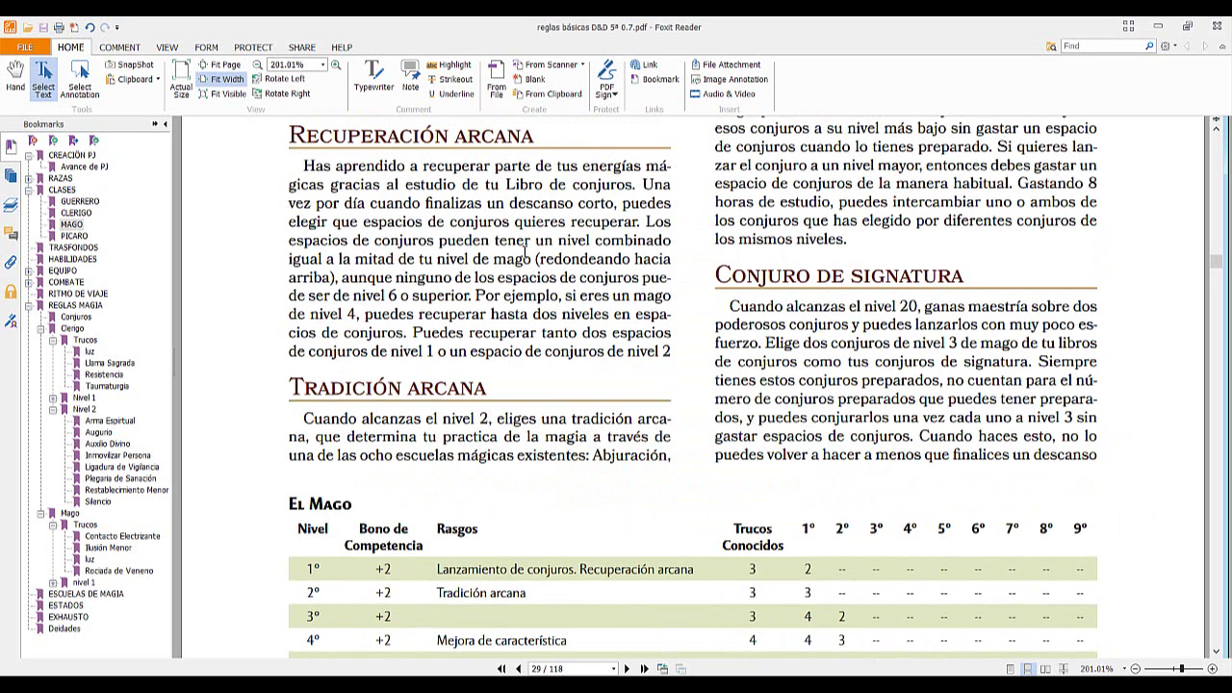
{"action": "scroll", "coordinate": [525, 251], "scroll_direction": "up", "scroll_amount": 1}
{"action": "scroll", "coordinate": [524, 251], "scroll_direction": "up", "scroll_amount": 3}
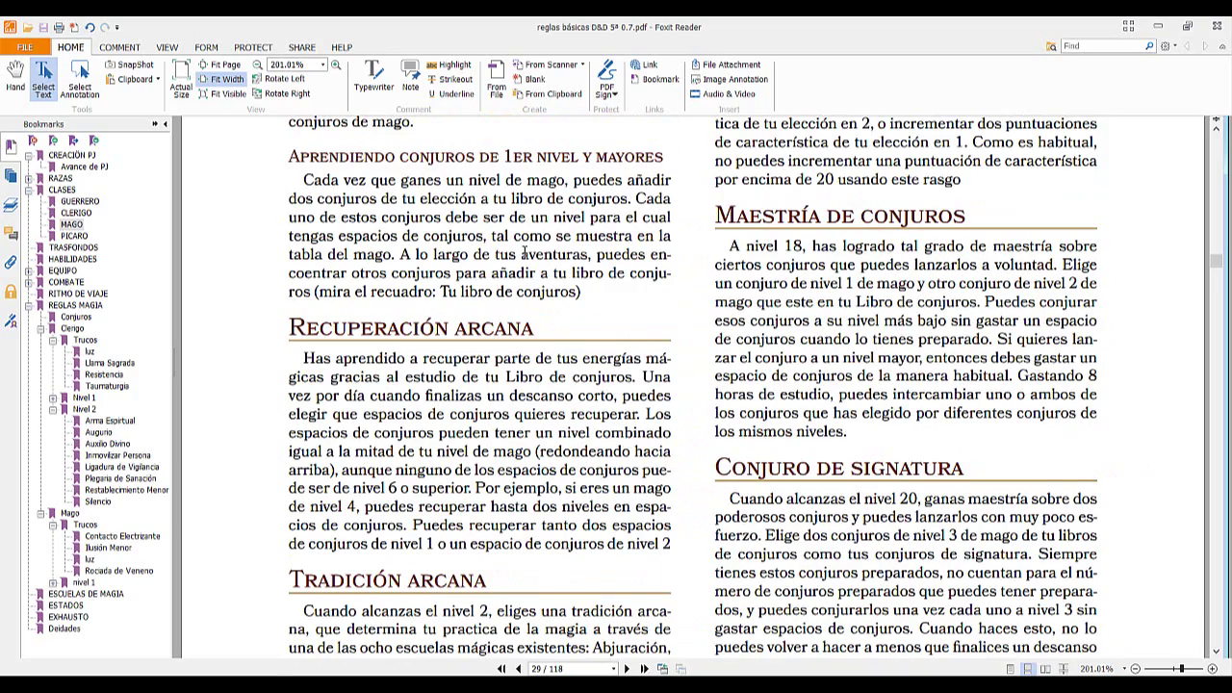
{"action": "scroll", "coordinate": [524, 252], "scroll_direction": "up", "scroll_amount": 3}
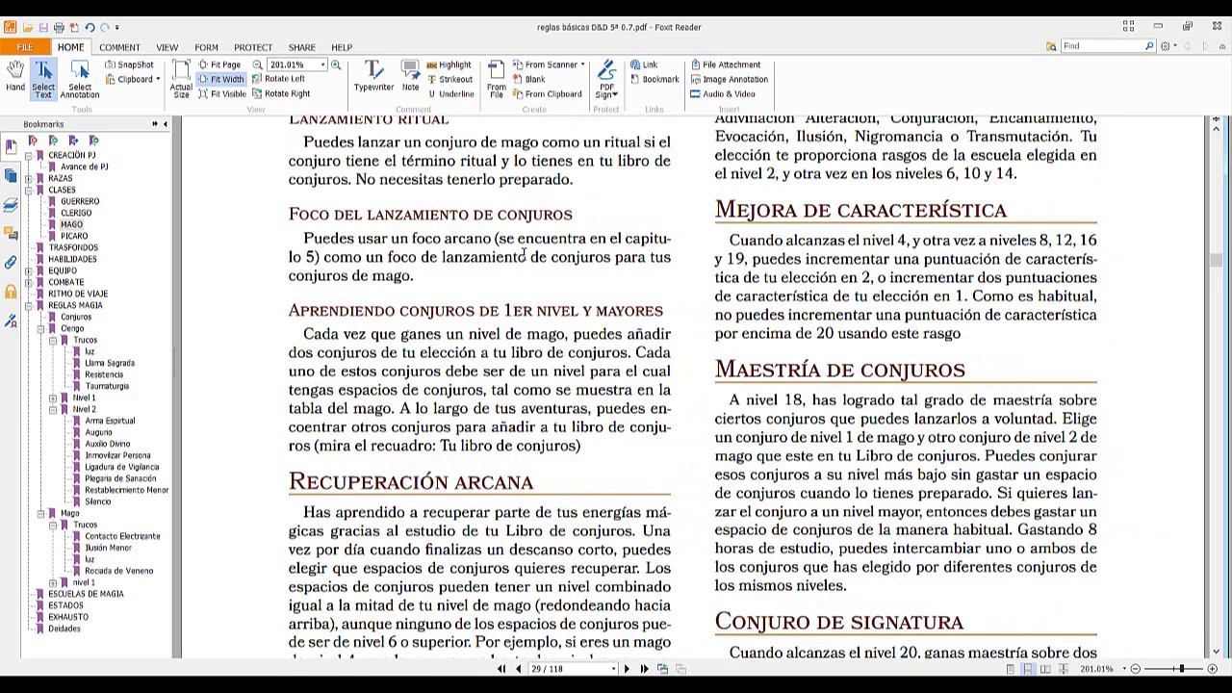
{"action": "scroll", "coordinate": [524, 252], "scroll_direction": "up", "scroll_amount": 20}
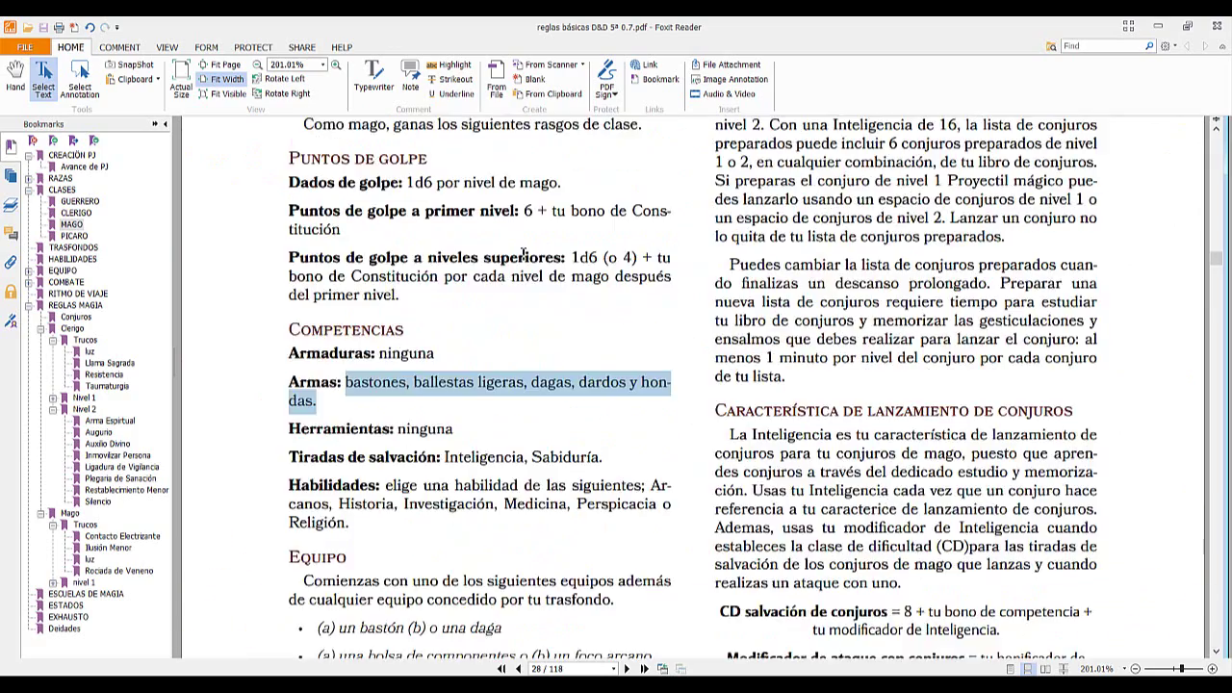
Copy the Recuperación arcana section, heading included, from page 29 of the rules PDF.
{"action": "scroll", "coordinate": [524, 253], "scroll_direction": "down", "scroll_amount": 20}
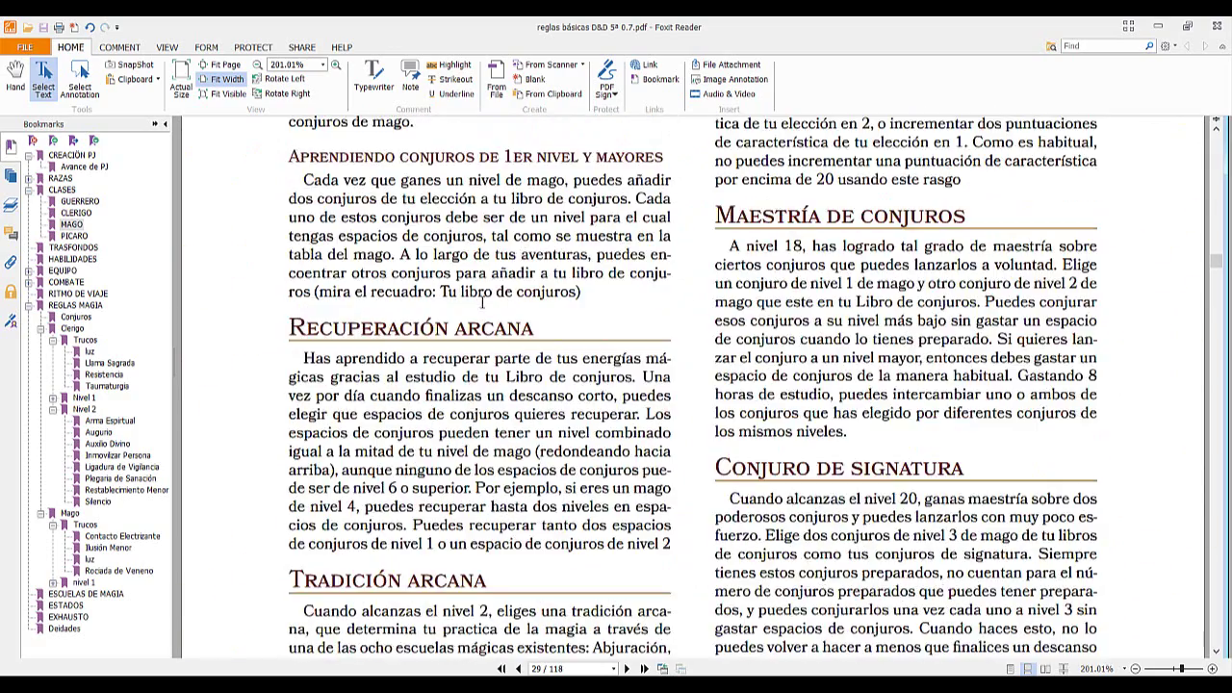
{"action": "scroll", "coordinate": [481, 303], "scroll_direction": "down", "scroll_amount": 2}
{"action": "left_click_drag", "start_coordinate": [290, 247], "coordinate": [1097, 501]}
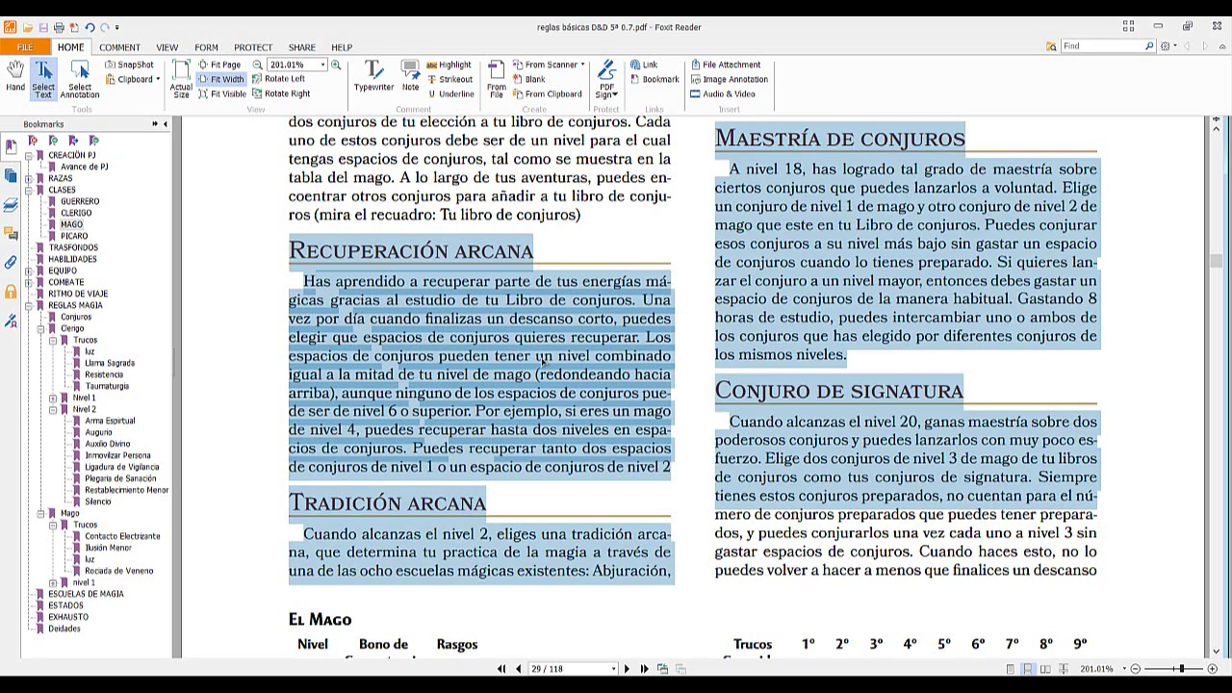
{"action": "left_click", "coordinate": [532, 358]}
{"action": "left_click_drag", "start_coordinate": [287, 240], "coordinate": [671, 469]}
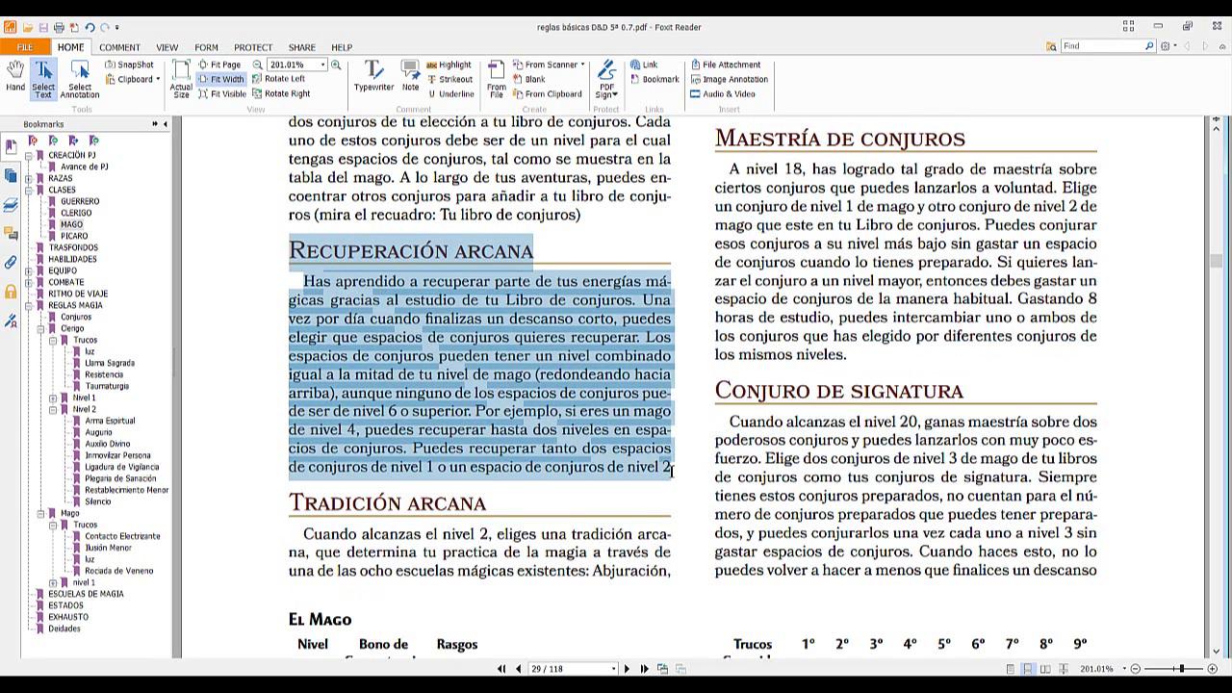
{"action": "right_click", "coordinate": [564, 353]}
{"action": "left_click", "coordinate": [578, 353]}
Return to the Roll20 sheet and paste the Recuperación arcana text into the Class feature notes.
{"action": "key", "text": "alt+Tab"}
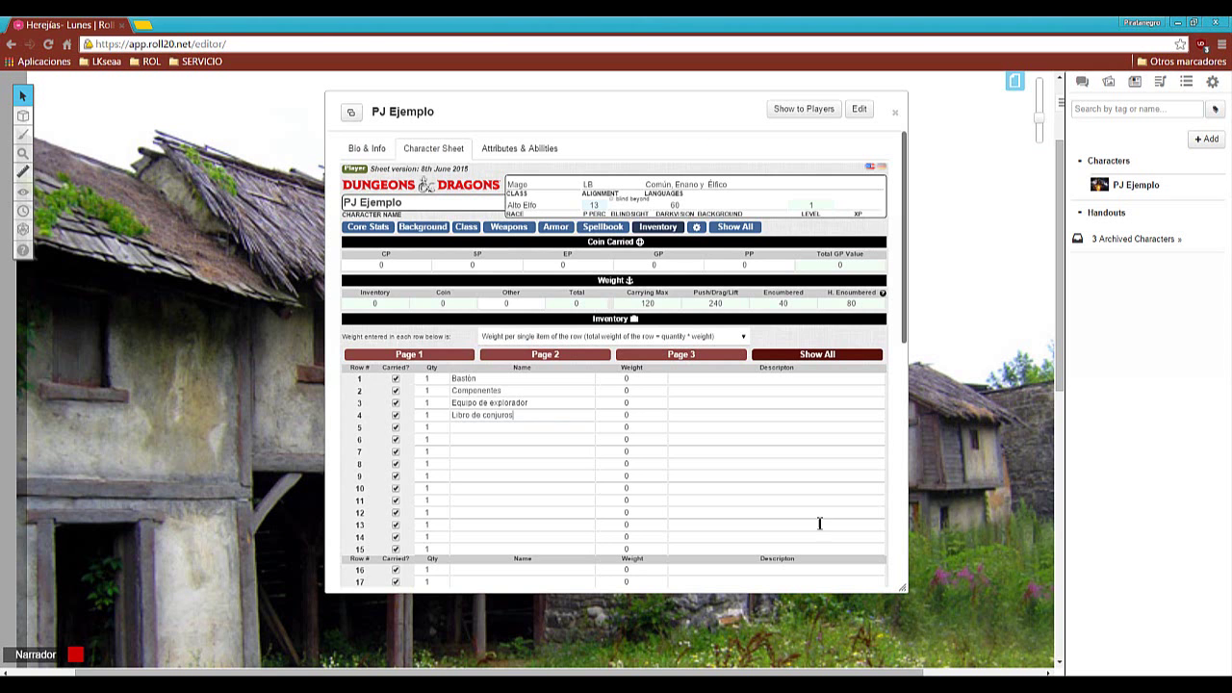
{"action": "left_click", "coordinate": [467, 228]}
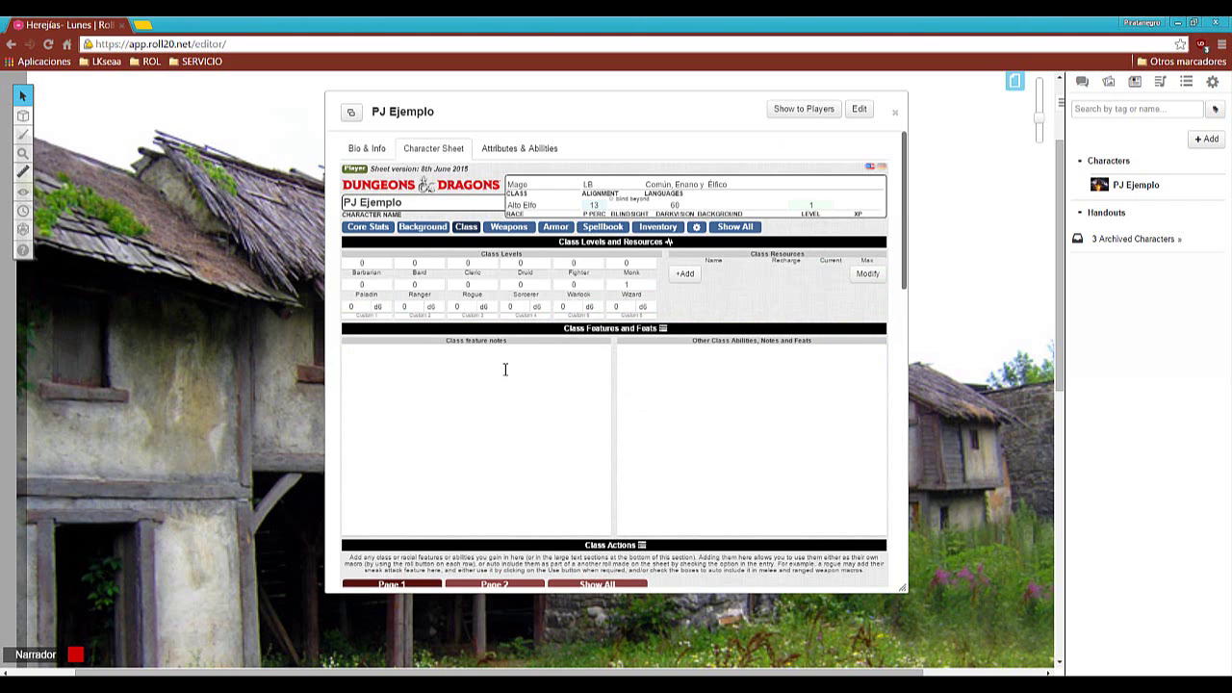
{"action": "scroll", "coordinate": [723, 367], "scroll_direction": "down", "scroll_amount": 3}
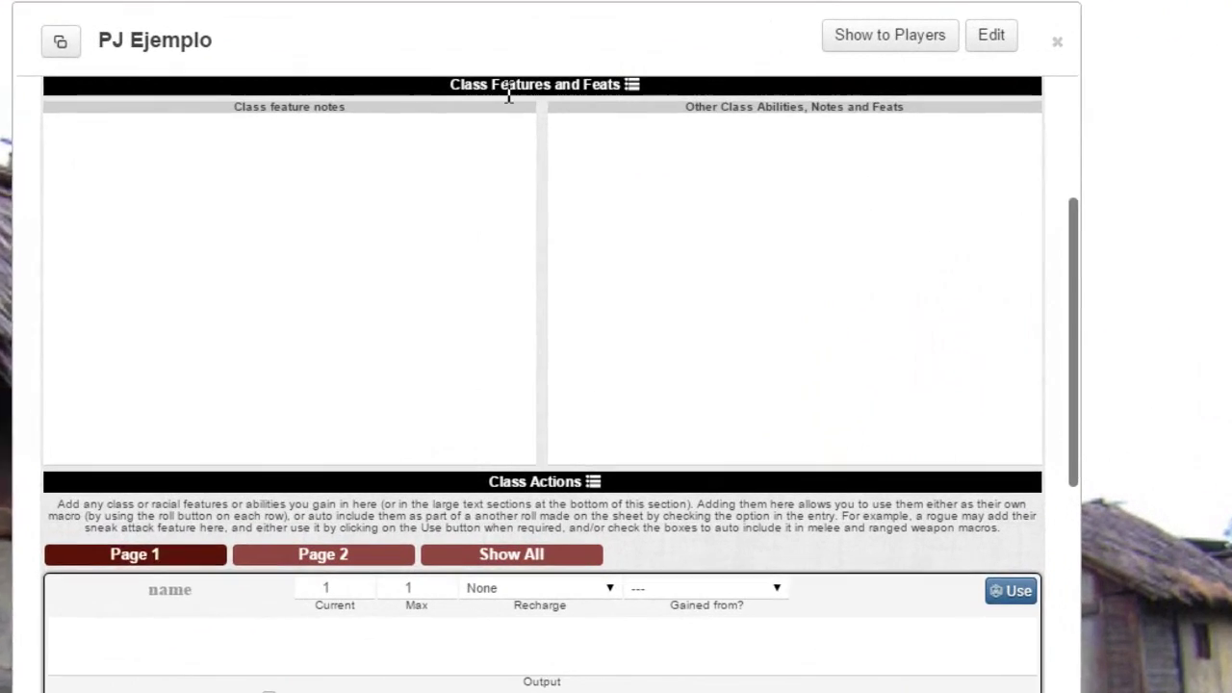
{"action": "scroll", "coordinate": [330, 374], "scroll_direction": "up", "scroll_amount": 2}
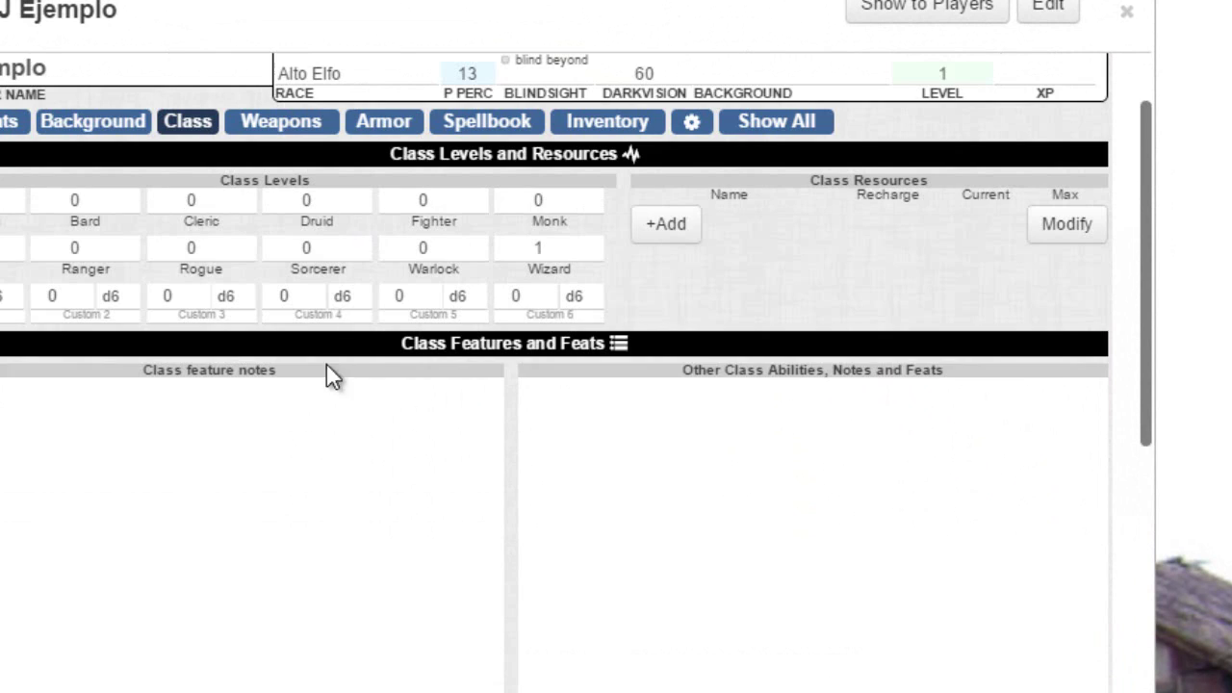
{"action": "scroll", "coordinate": [289, 364], "scroll_direction": "down", "scroll_amount": 2}
{"action": "right_click", "coordinate": [232, 157]}
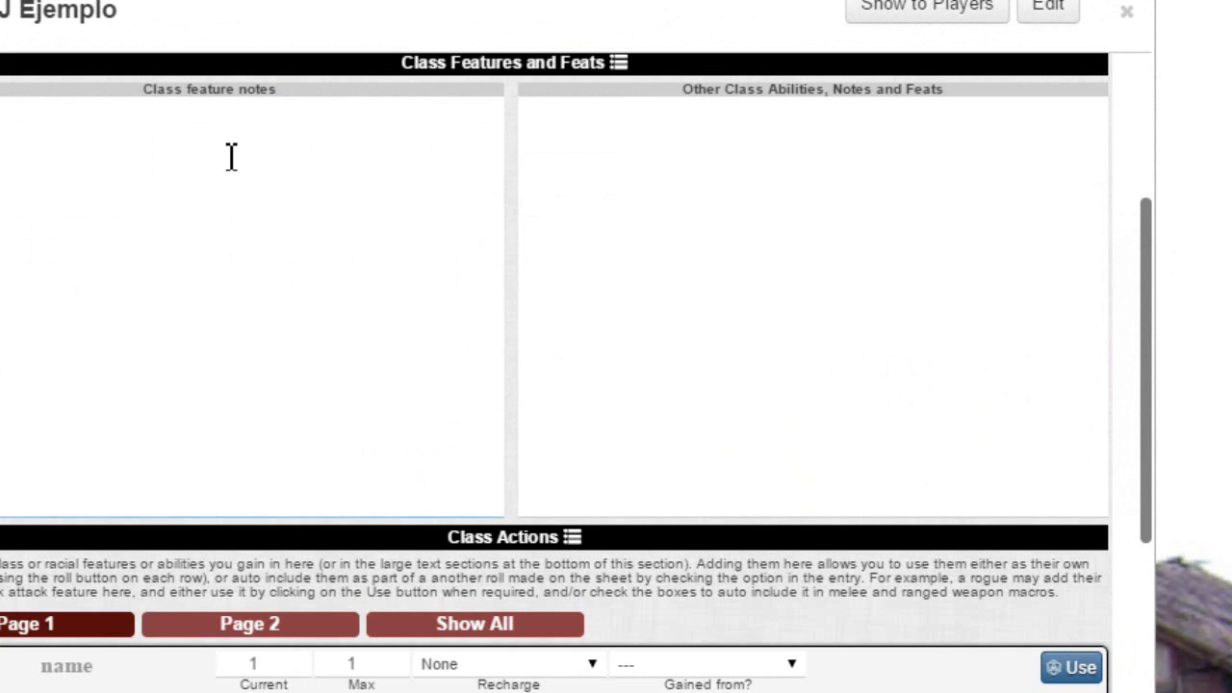
{"action": "left_click", "coordinate": [344, 348]}
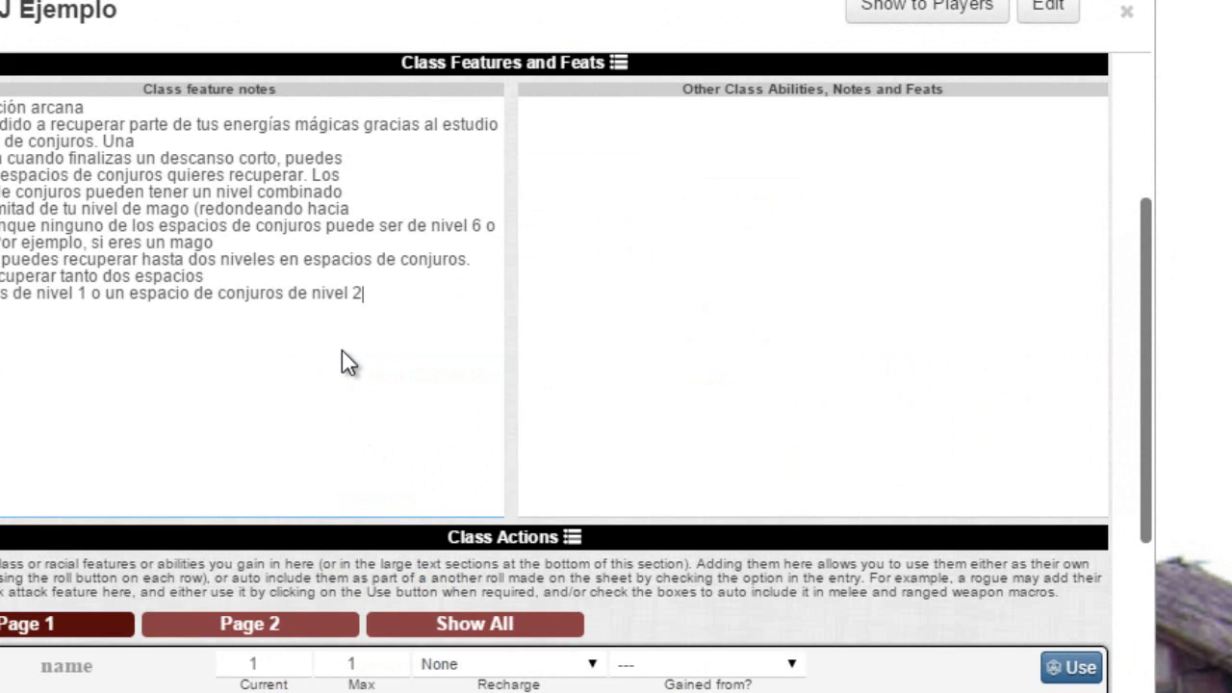
Examine the blank Class Actions entries below the class feature notes.
{"action": "scroll", "coordinate": [348, 353], "scroll_direction": "down", "scroll_amount": 4}
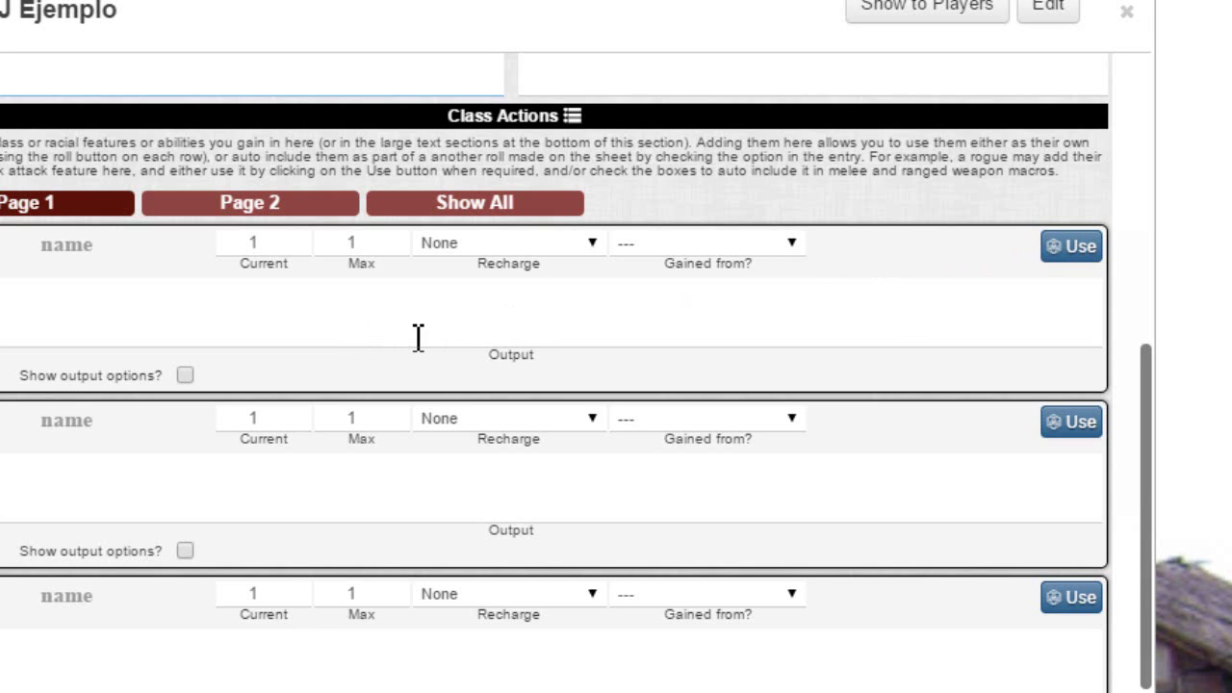
{"action": "scroll", "coordinate": [414, 339], "scroll_direction": "down", "scroll_amount": 2}
{"action": "scroll", "coordinate": [414, 339], "scroll_direction": "up", "scroll_amount": 1}
{"action": "scroll", "coordinate": [175, 154], "scroll_direction": "up", "scroll_amount": 1}
{"action": "scroll", "coordinate": [48, 318], "scroll_direction": "down", "scroll_amount": 4}
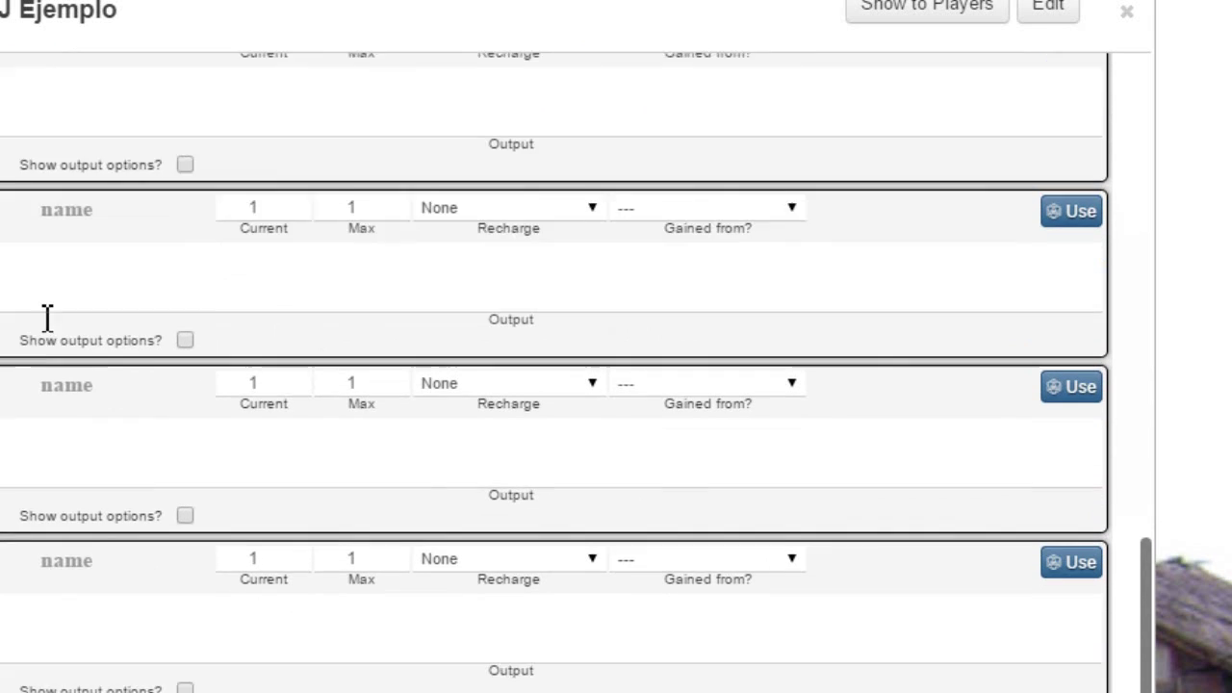
{"action": "scroll", "coordinate": [48, 318], "scroll_direction": "up", "scroll_amount": 4}
{"action": "scroll", "coordinate": [168, 388], "scroll_direction": "down", "scroll_amount": 3}
{"action": "scroll", "coordinate": [240, 337], "scroll_direction": "up", "scroll_amount": 1}
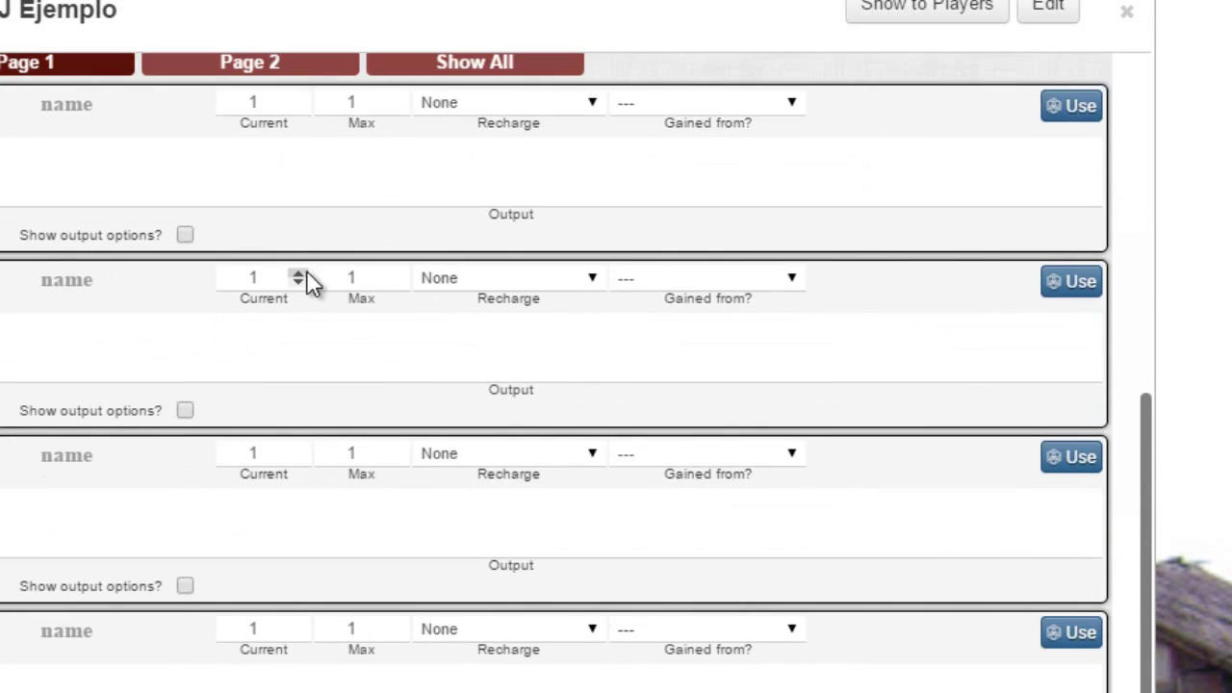
{"action": "scroll", "coordinate": [308, 279], "scroll_direction": "up", "scroll_amount": 2}
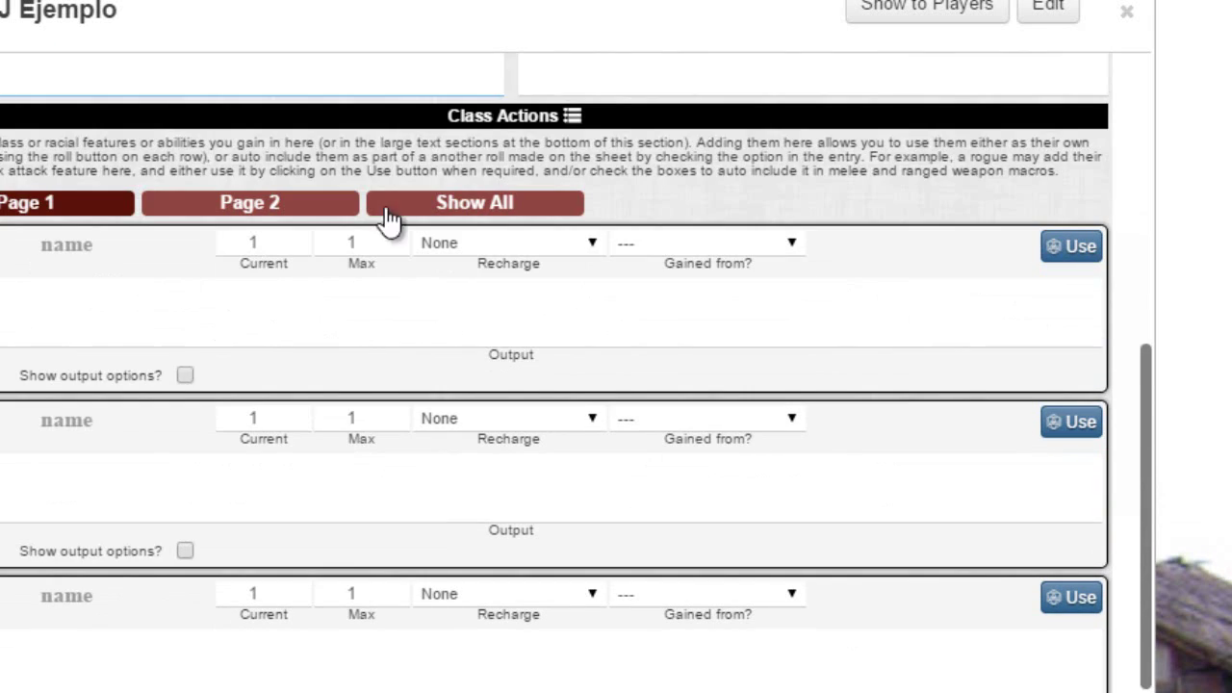
Review the Recharge and Gained from options of the first class action, then recheck the class levels and feature notes.
{"action": "left_click", "coordinate": [589, 244]}
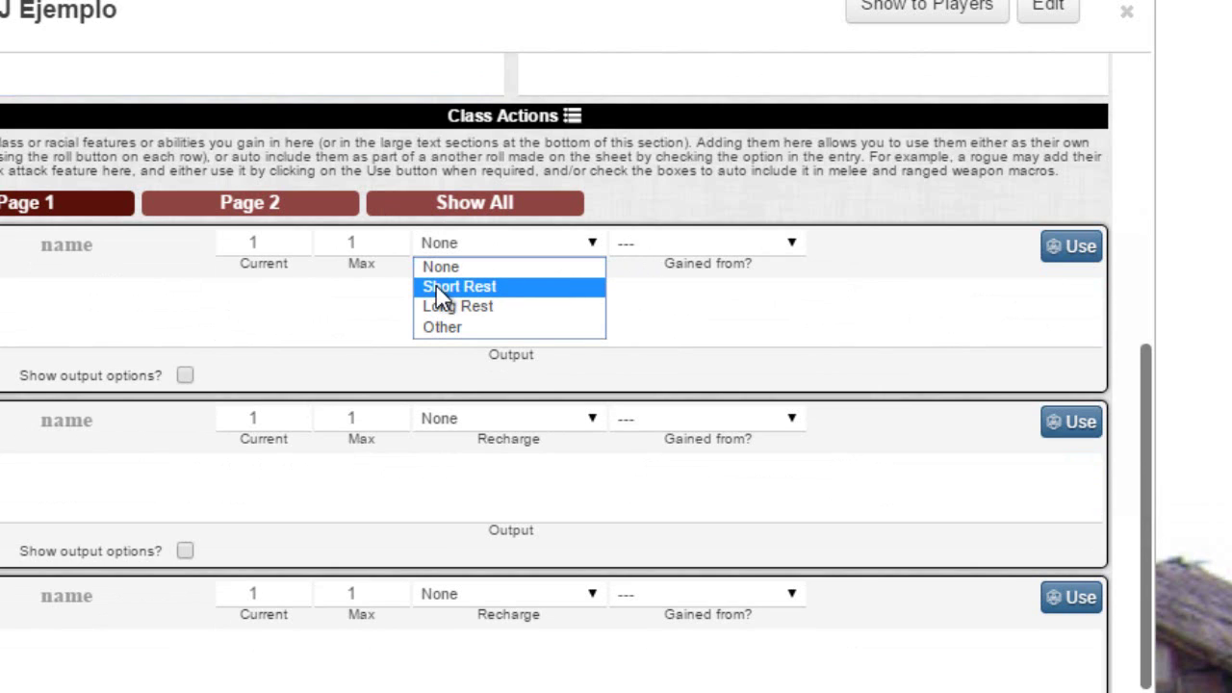
{"action": "left_click", "coordinate": [586, 267]}
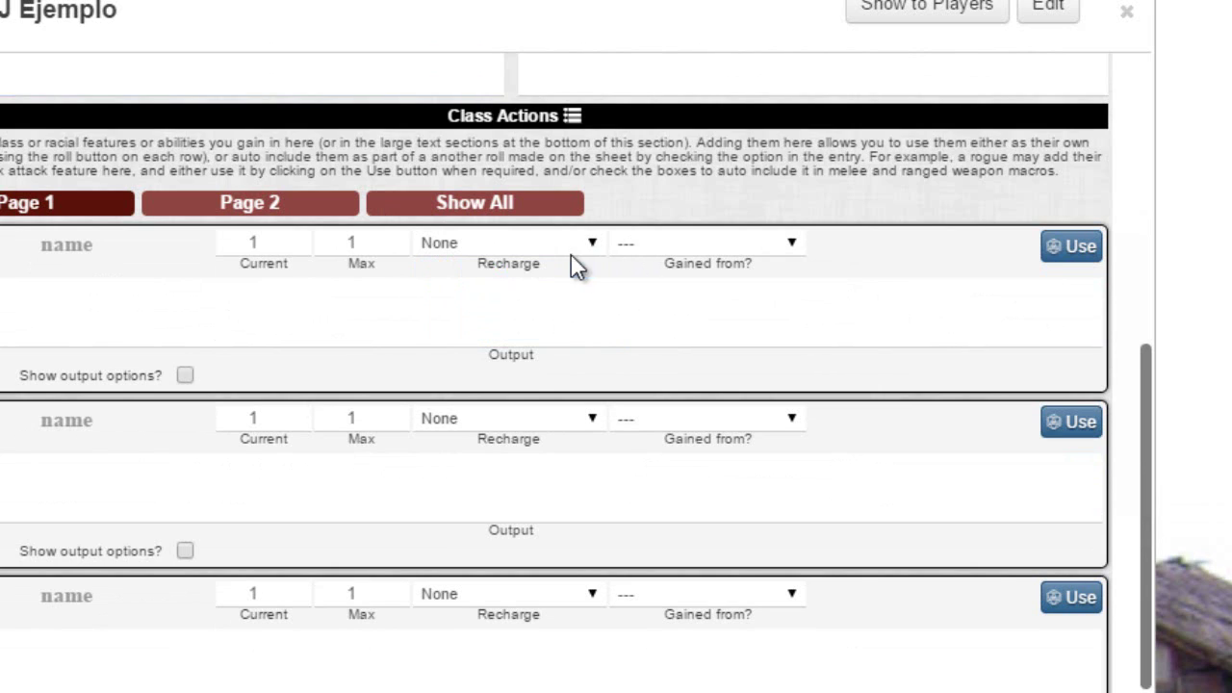
{"action": "left_click", "coordinate": [790, 242]}
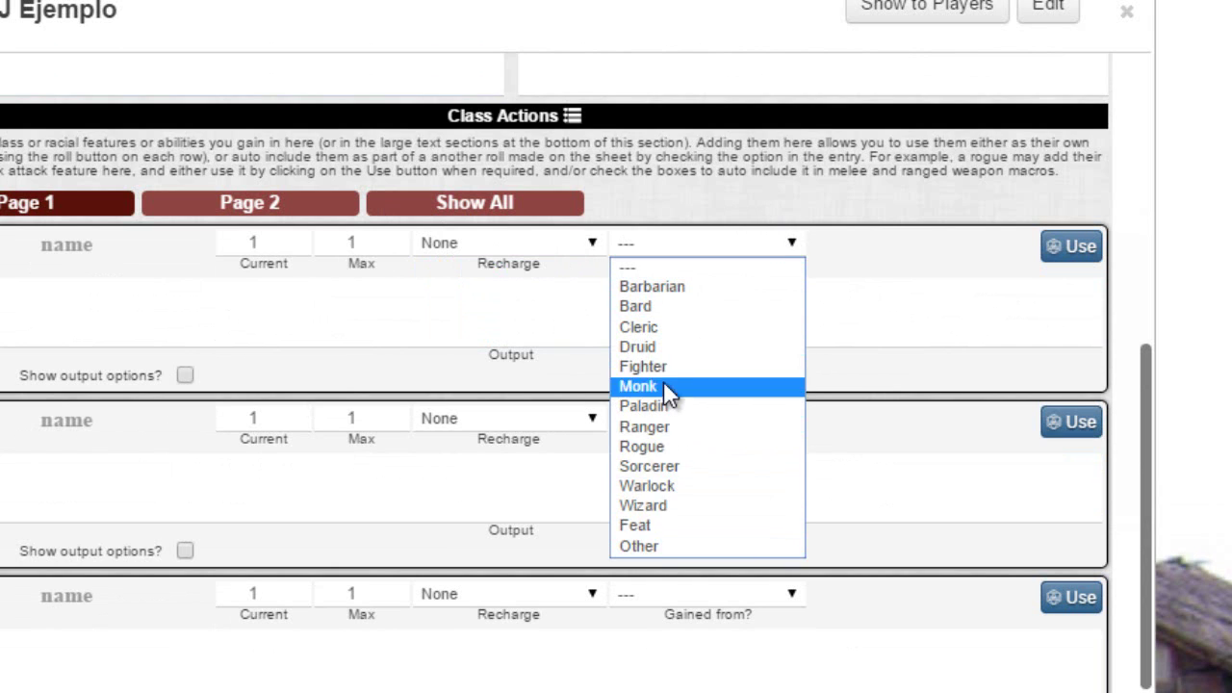
{"action": "left_click", "coordinate": [974, 310]}
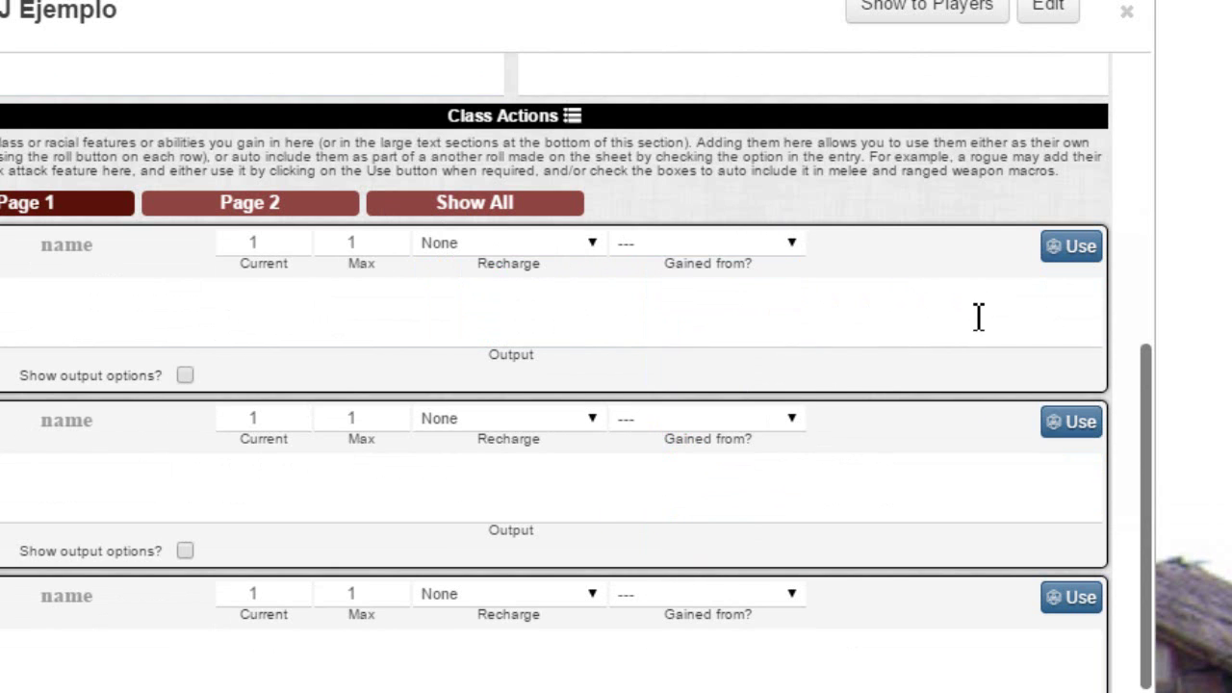
{"action": "scroll", "coordinate": [573, 331], "scroll_direction": "up", "scroll_amount": 10}
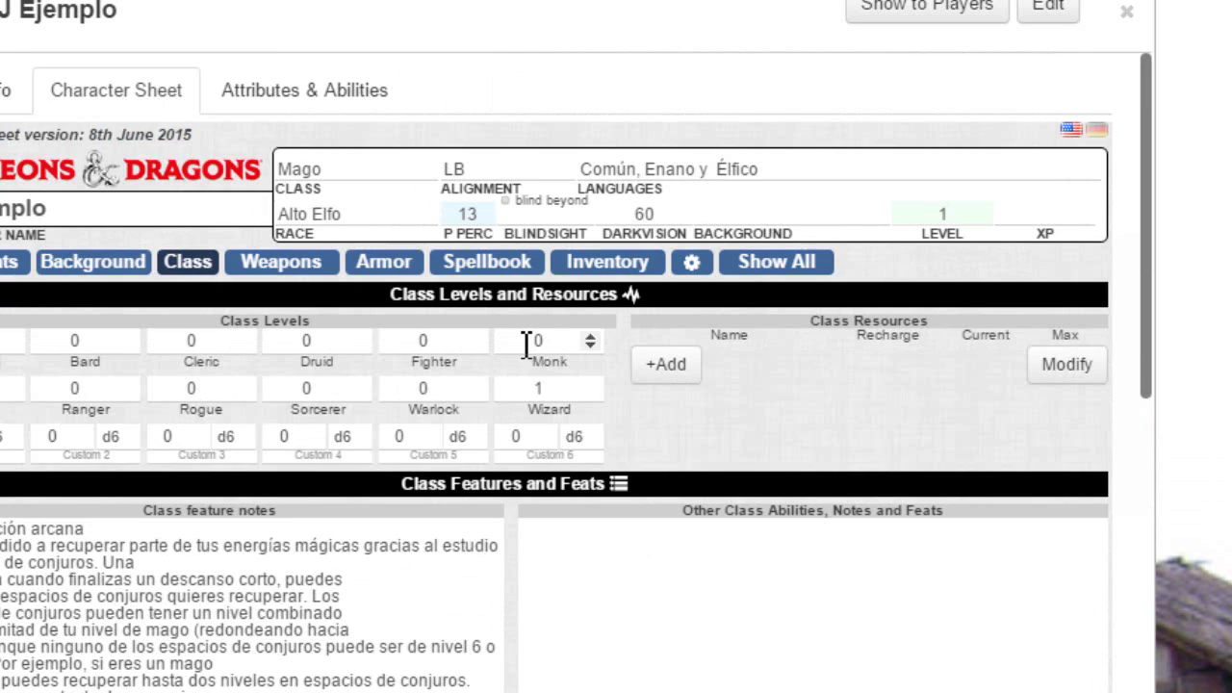
{"action": "scroll", "coordinate": [529, 341], "scroll_direction": "down", "scroll_amount": 2}
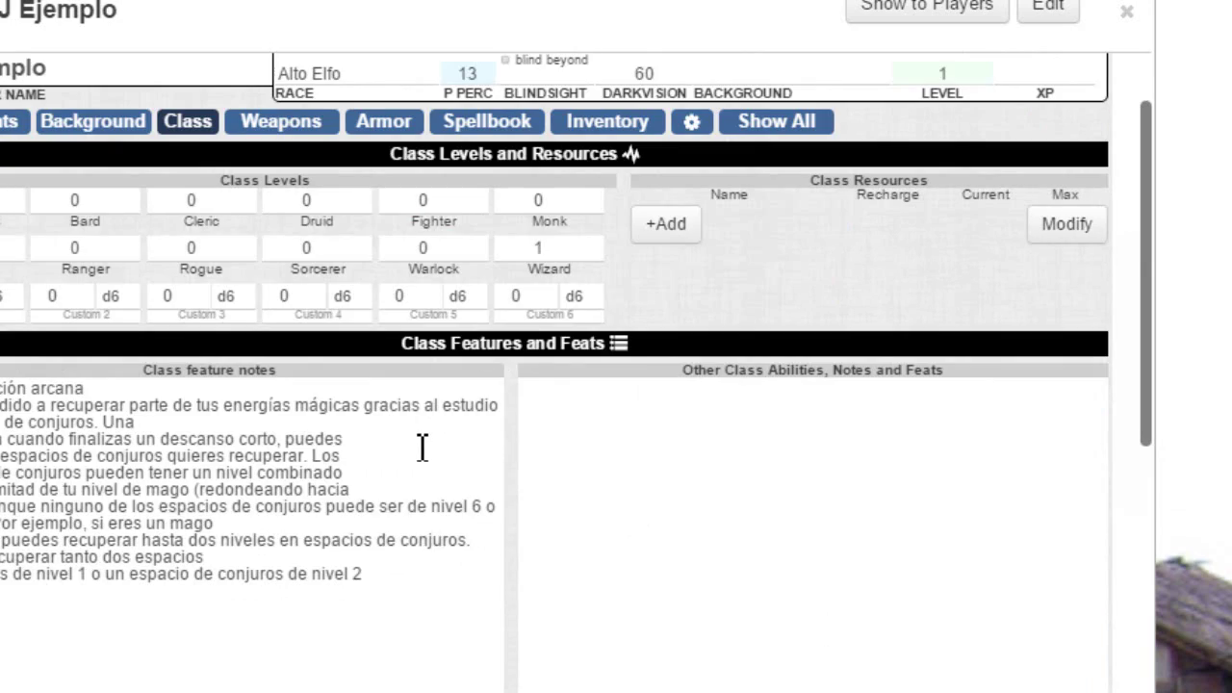
{"action": "scroll", "coordinate": [422, 447], "scroll_direction": "up", "scroll_amount": 1}
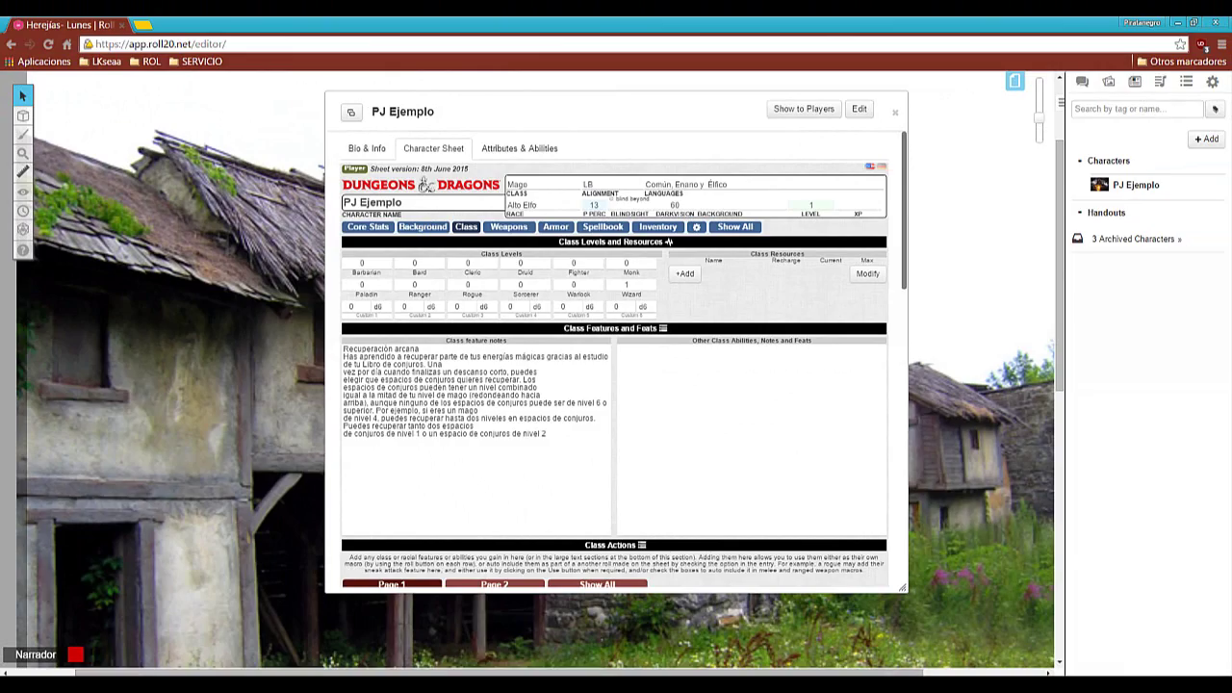
Switch to the rules PDF in Foxit Reader and review the mage's level table, proficiencies and starting equipment on pages 28 to 30.
{"action": "key", "text": "alt+Tab"}
{"action": "scroll", "coordinate": [622, 507], "scroll_direction": "down", "scroll_amount": 10}
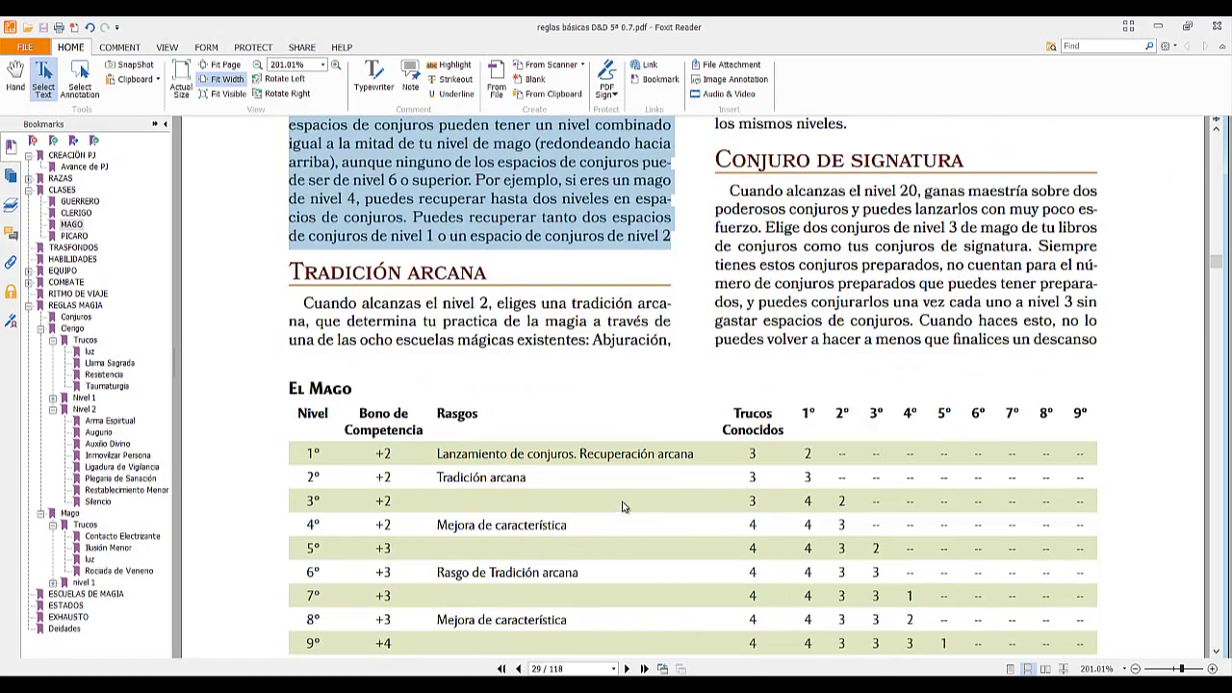
{"action": "scroll", "coordinate": [623, 507], "scroll_direction": "down", "scroll_amount": 10}
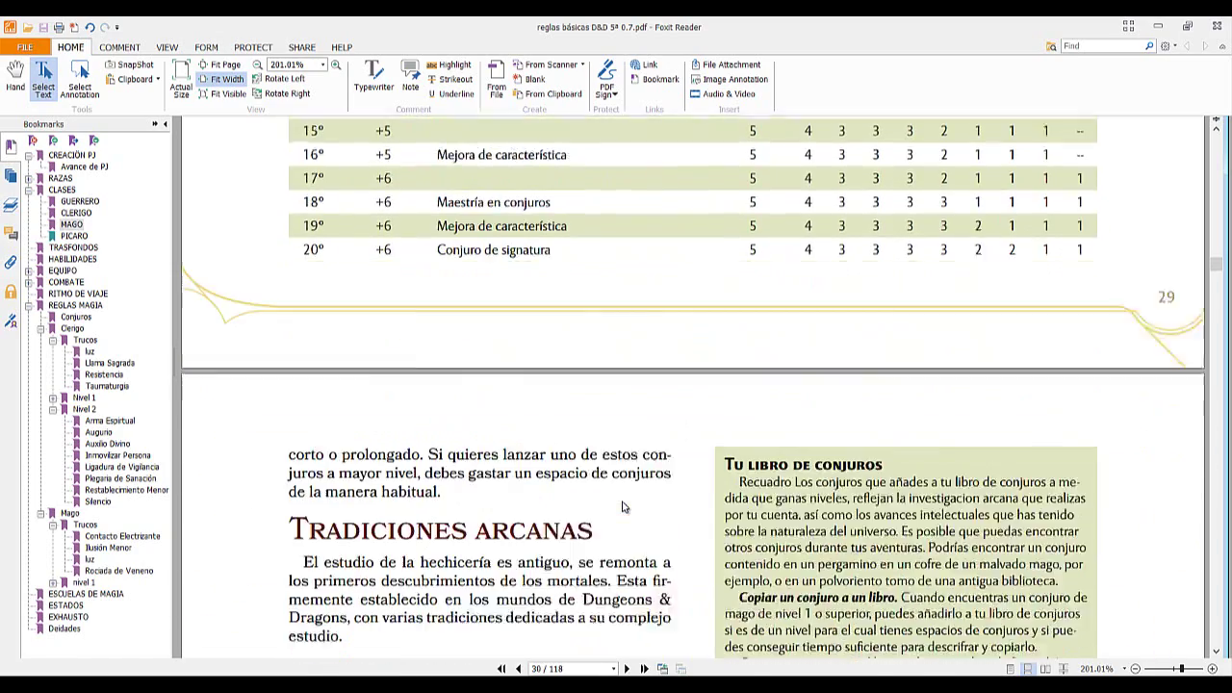
{"action": "scroll", "coordinate": [622, 508], "scroll_direction": "up", "scroll_amount": 20}
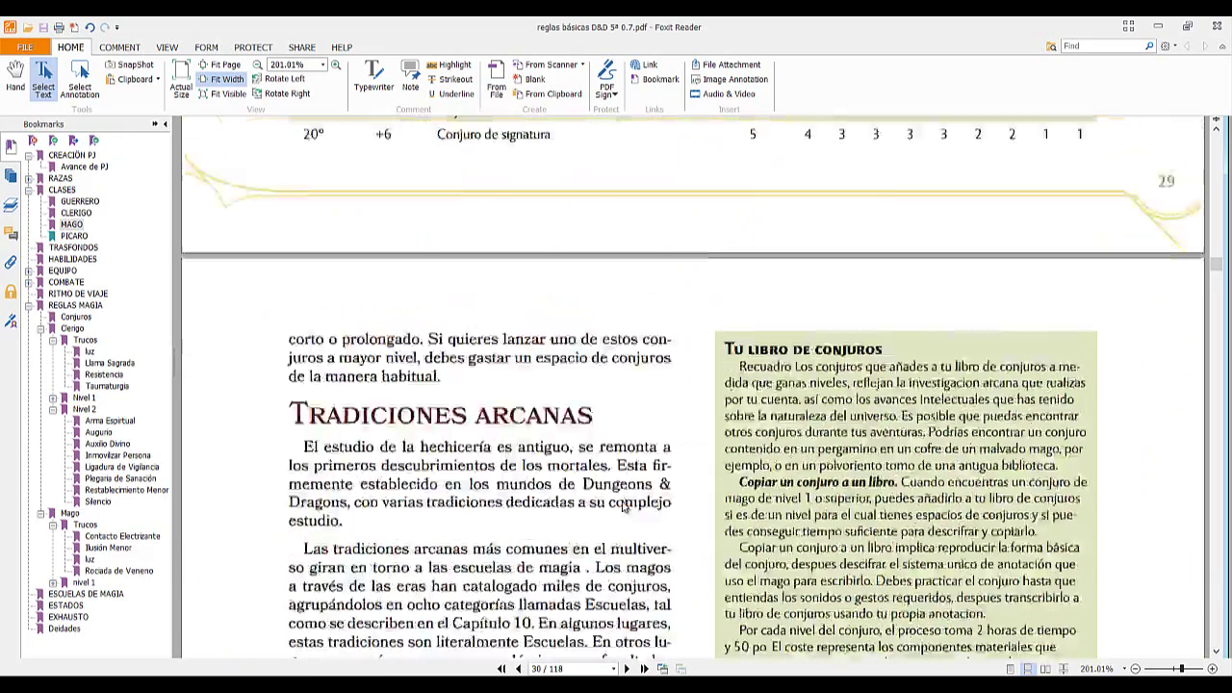
{"action": "scroll", "coordinate": [622, 507], "scroll_direction": "up", "scroll_amount": 15}
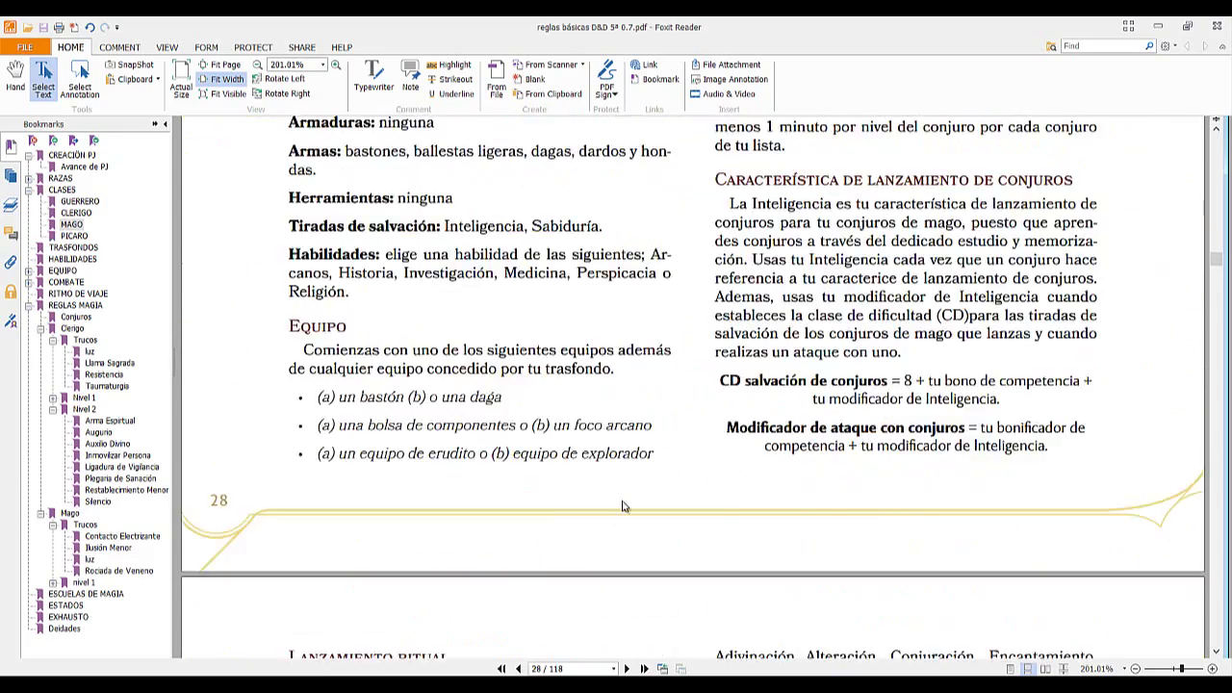
{"action": "scroll", "coordinate": [623, 507], "scroll_direction": "down", "scroll_amount": 5}
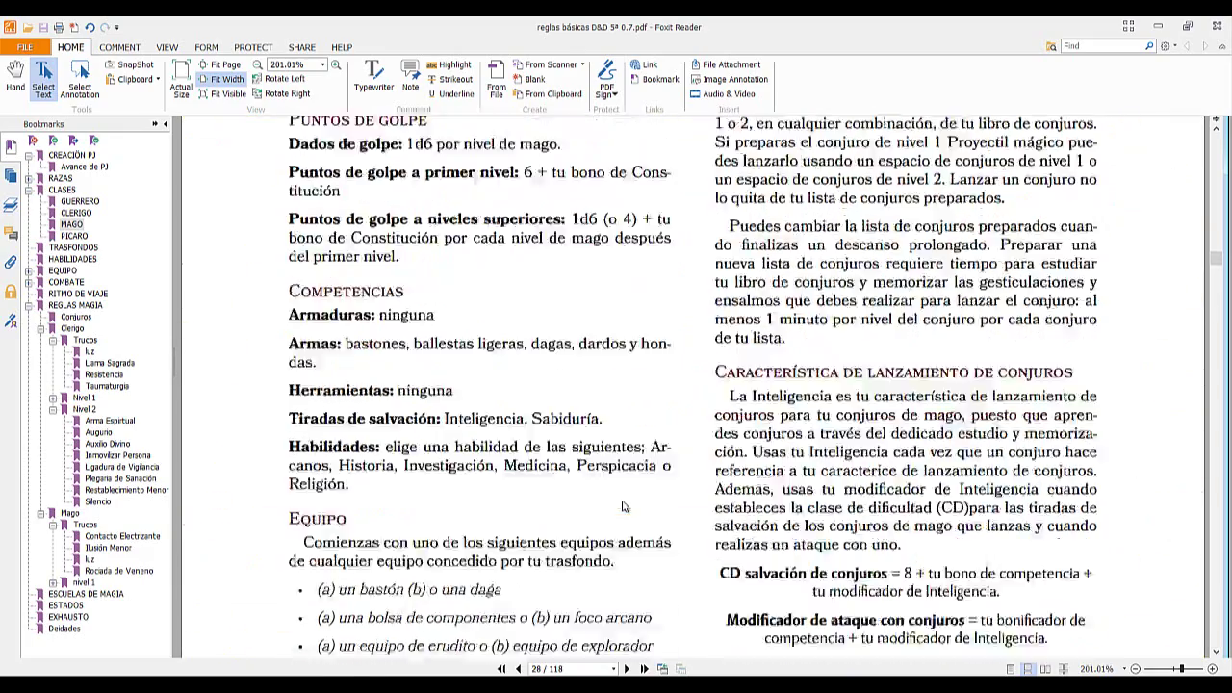
Find the Sabio background in the Trasfondos section of the rules PDF.
{"action": "left_click", "coordinate": [74, 248]}
{"action": "scroll", "coordinate": [710, 387], "scroll_direction": "down", "scroll_amount": 5}
{"action": "scroll", "coordinate": [710, 387], "scroll_direction": "down", "scroll_amount": 15}
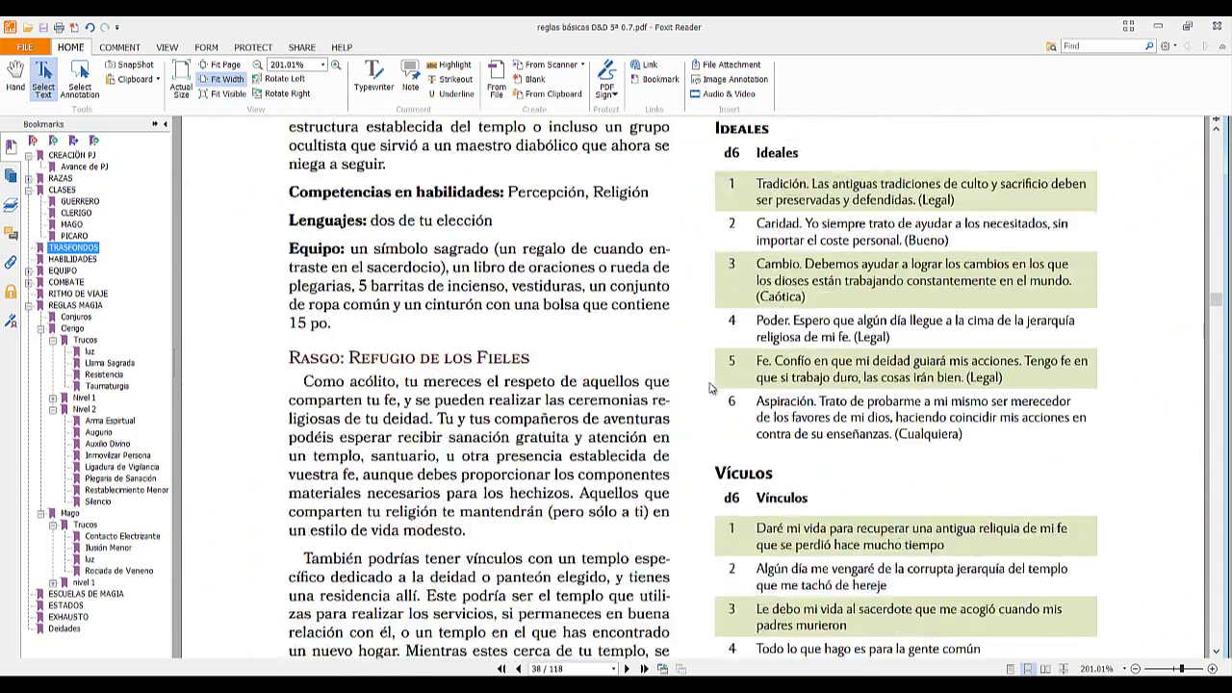
{"action": "scroll", "coordinate": [710, 387], "scroll_direction": "down", "scroll_amount": 15}
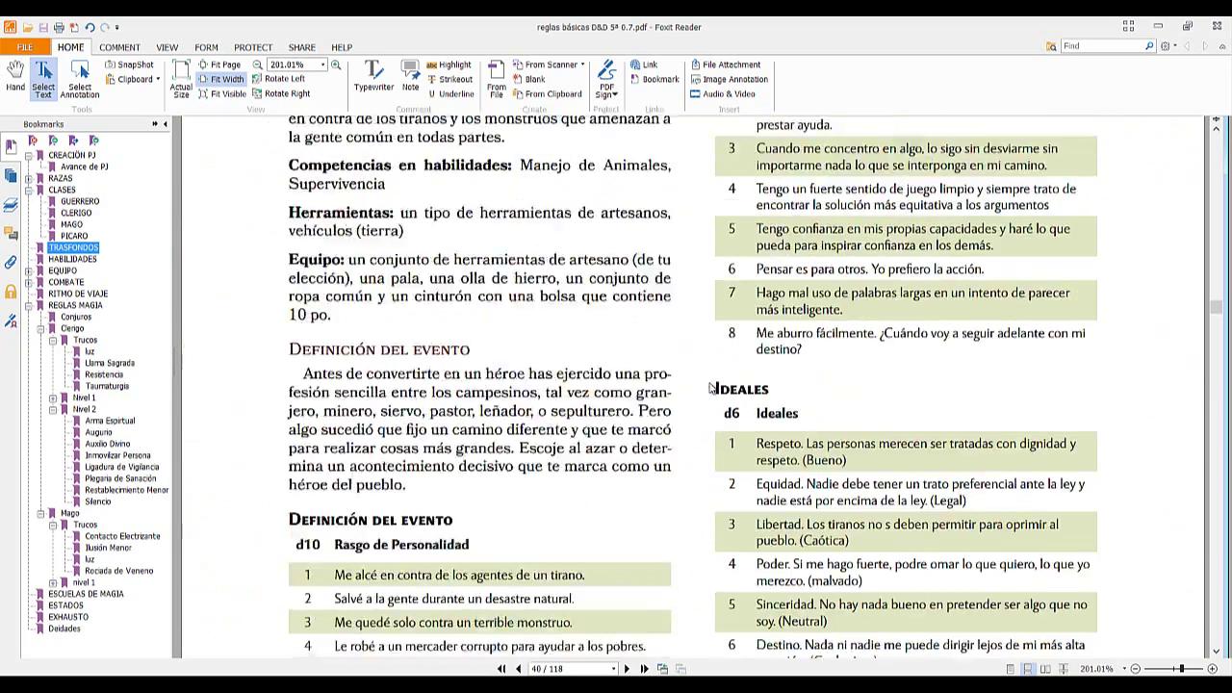
{"action": "scroll", "coordinate": [711, 386], "scroll_direction": "down", "scroll_amount": 10}
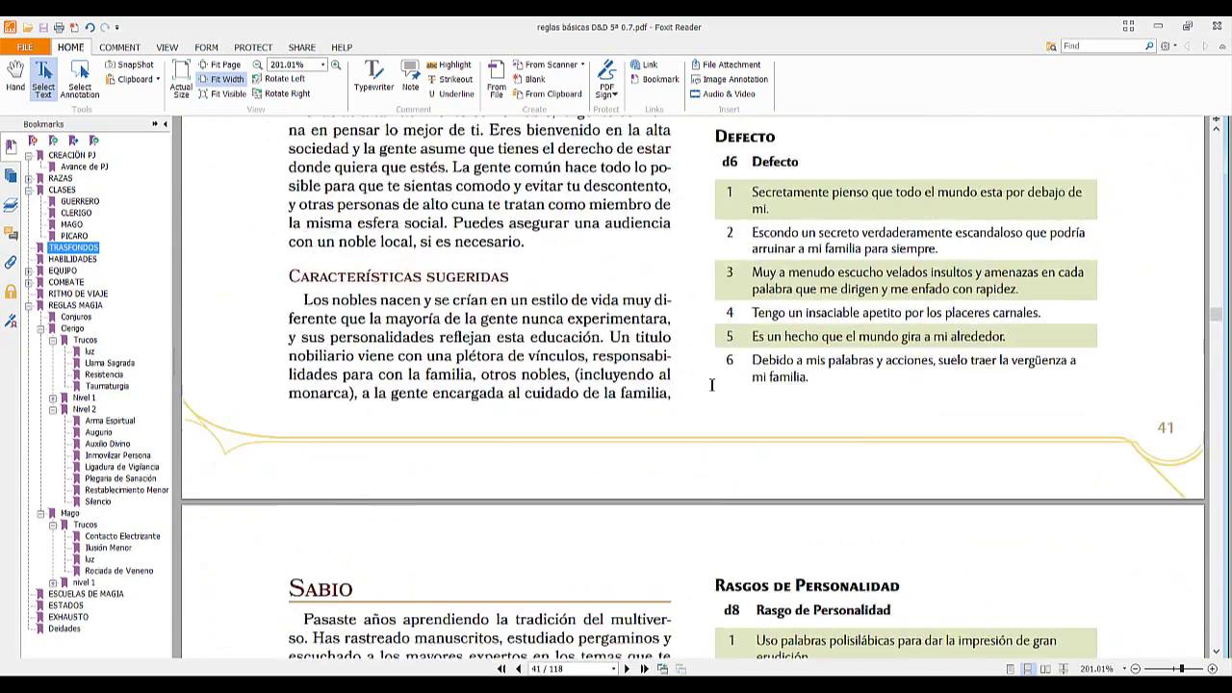
{"action": "scroll", "coordinate": [319, 252], "scroll_direction": "up", "scroll_amount": 2}
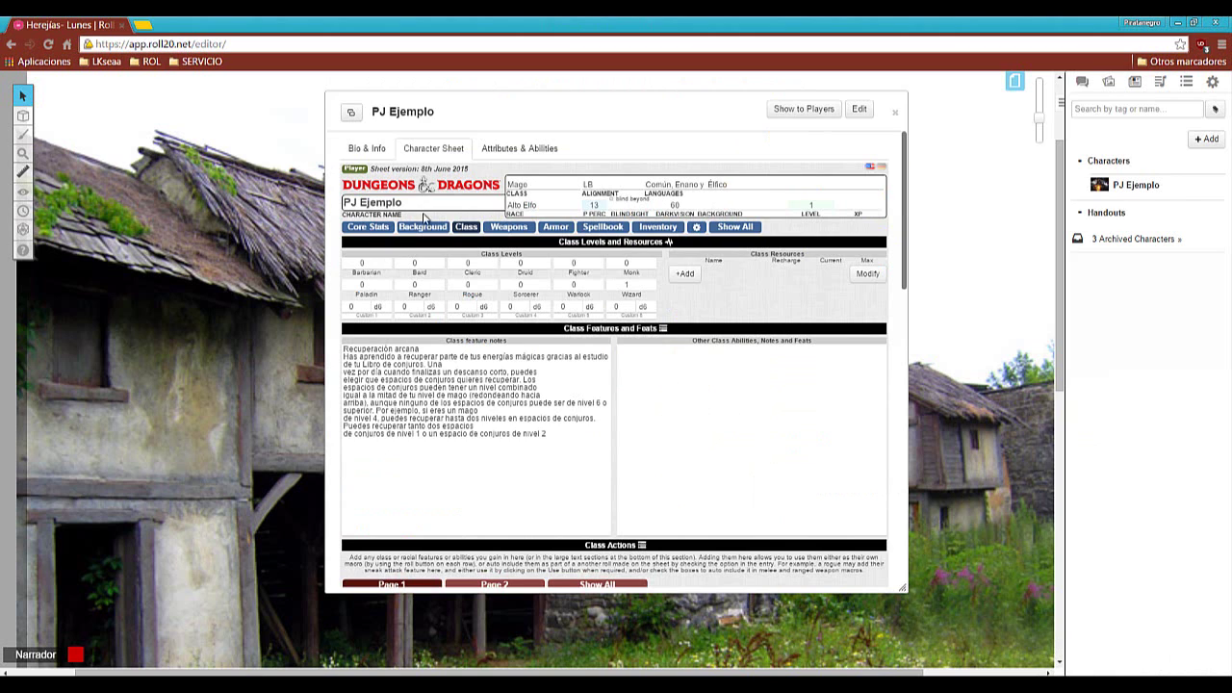
Mark the History and Investigation skills as Proficient in the Core Stats section of the Roll20 sheet.
{"action": "left_click", "coordinate": [355, 228]}
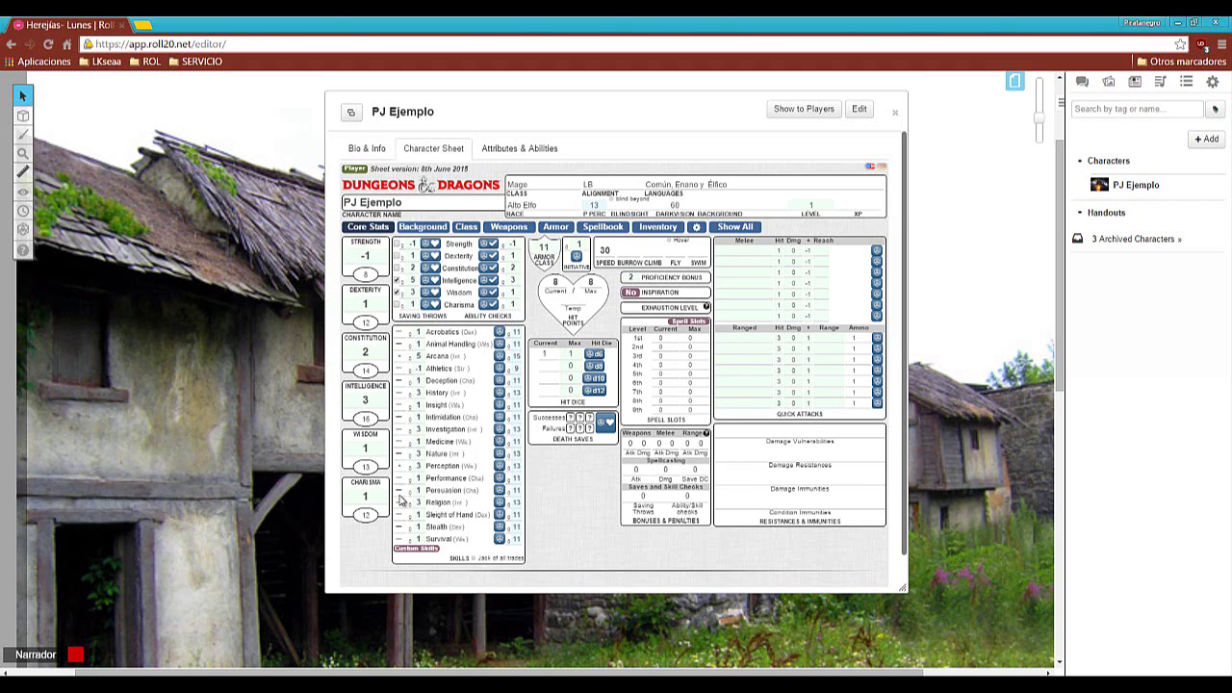
{"action": "left_click", "coordinate": [402, 393]}
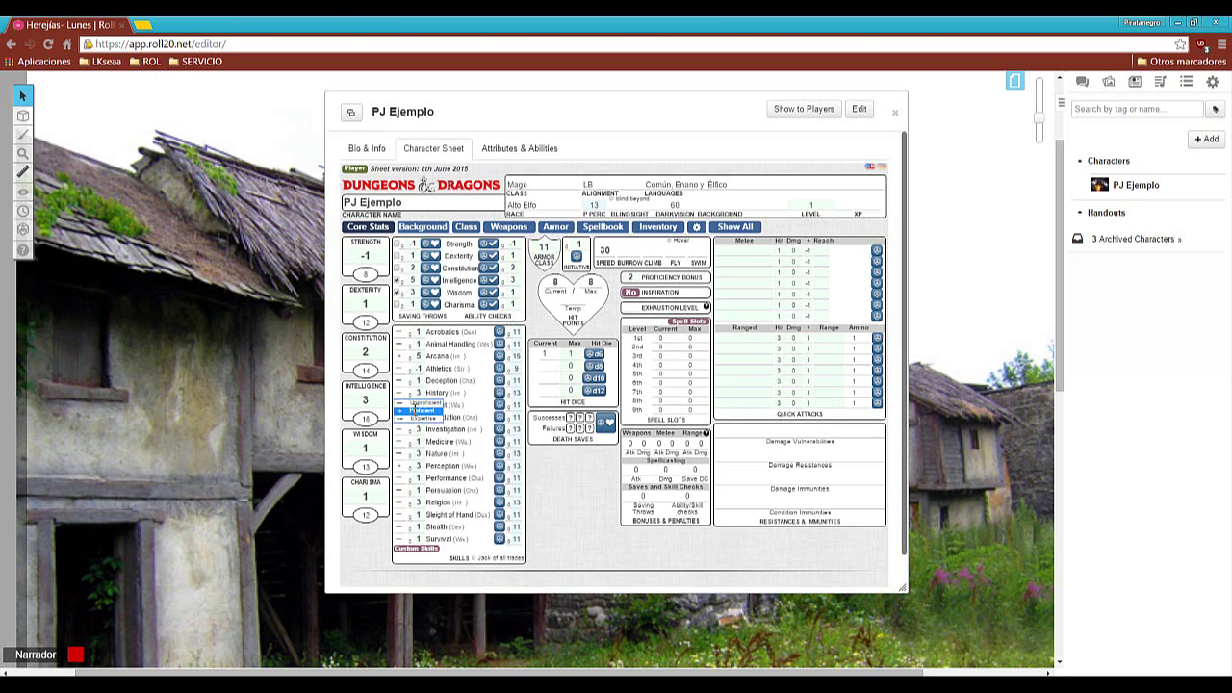
{"action": "left_click", "coordinate": [416, 410]}
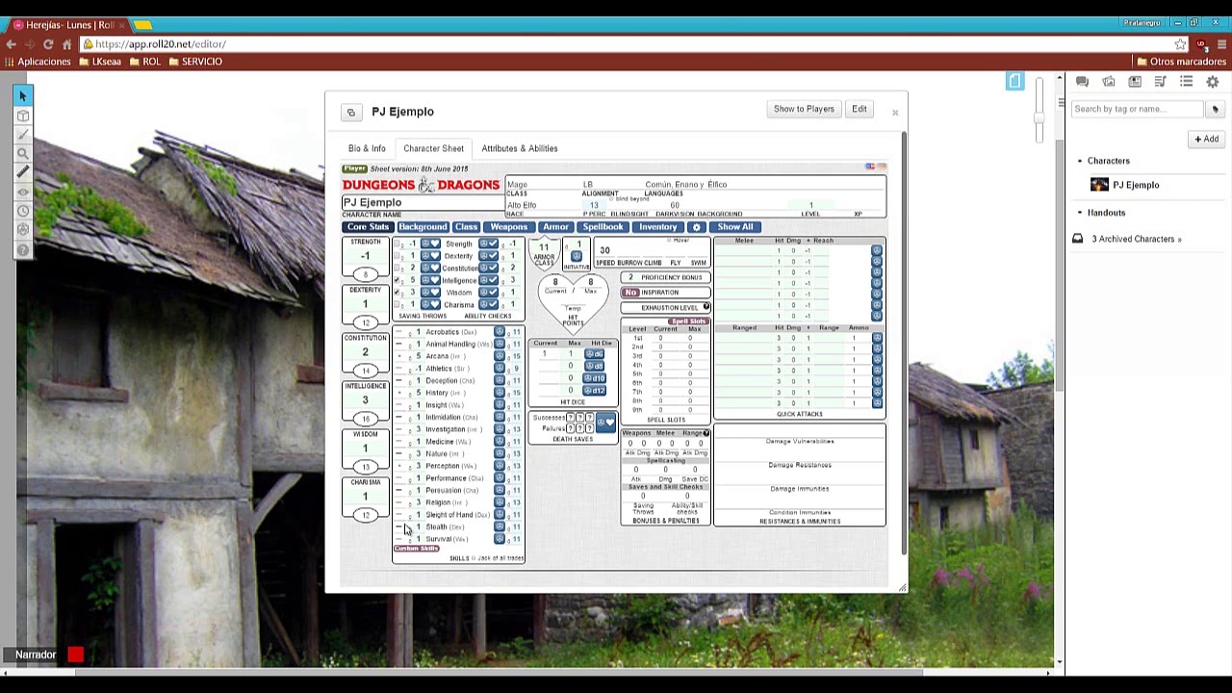
{"action": "left_click", "coordinate": [399, 430]}
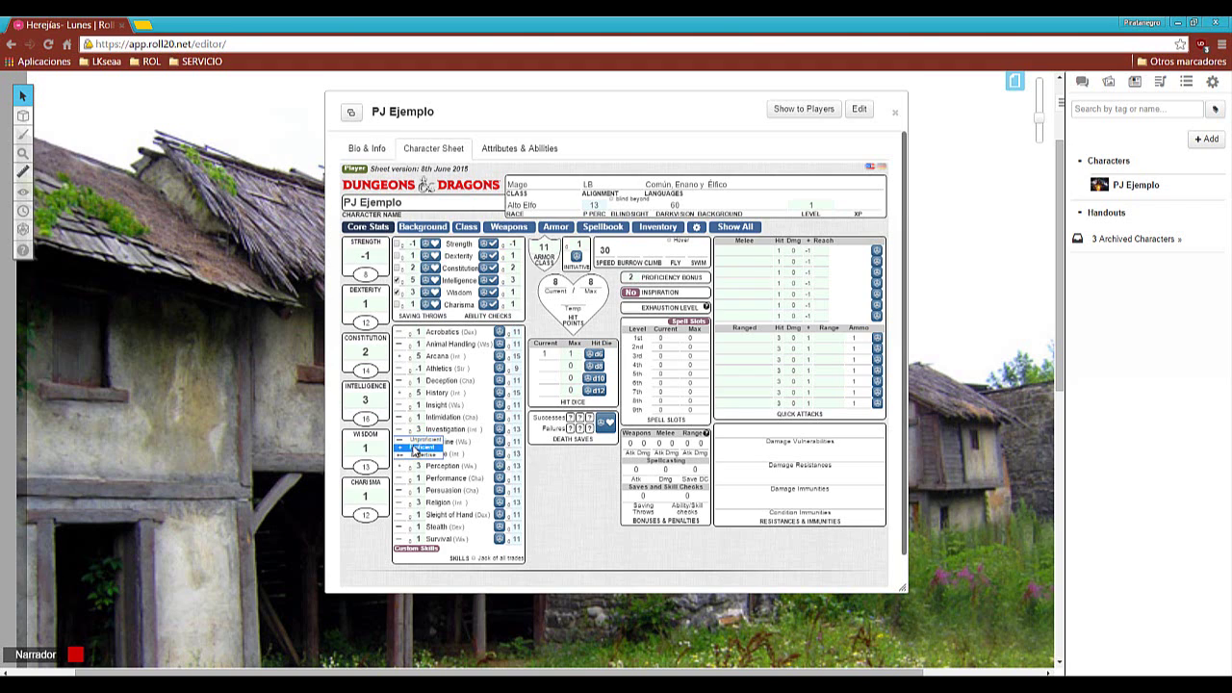
{"action": "left_click", "coordinate": [410, 442]}
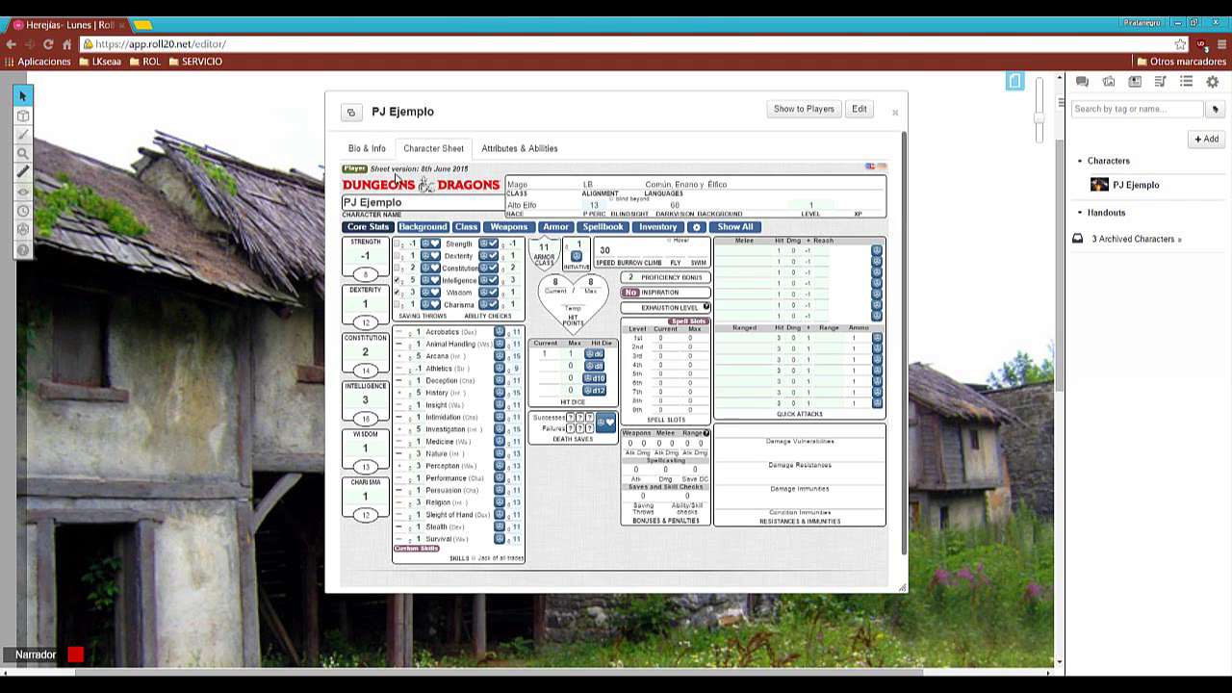
Check the Sabio entry in the rules PDF and enter Sabio as the background on the Roll20 sheet.
{"action": "key", "text": "alt+Tab"}
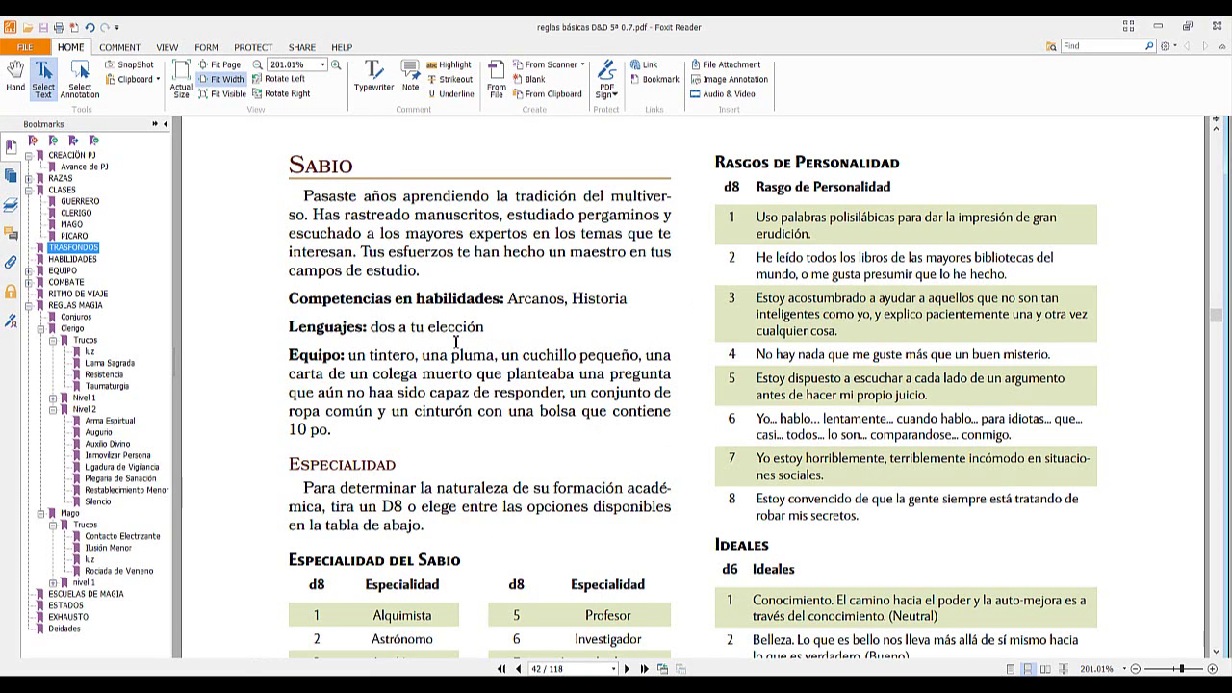
{"action": "mouse_move", "coordinate": [483, 685]}
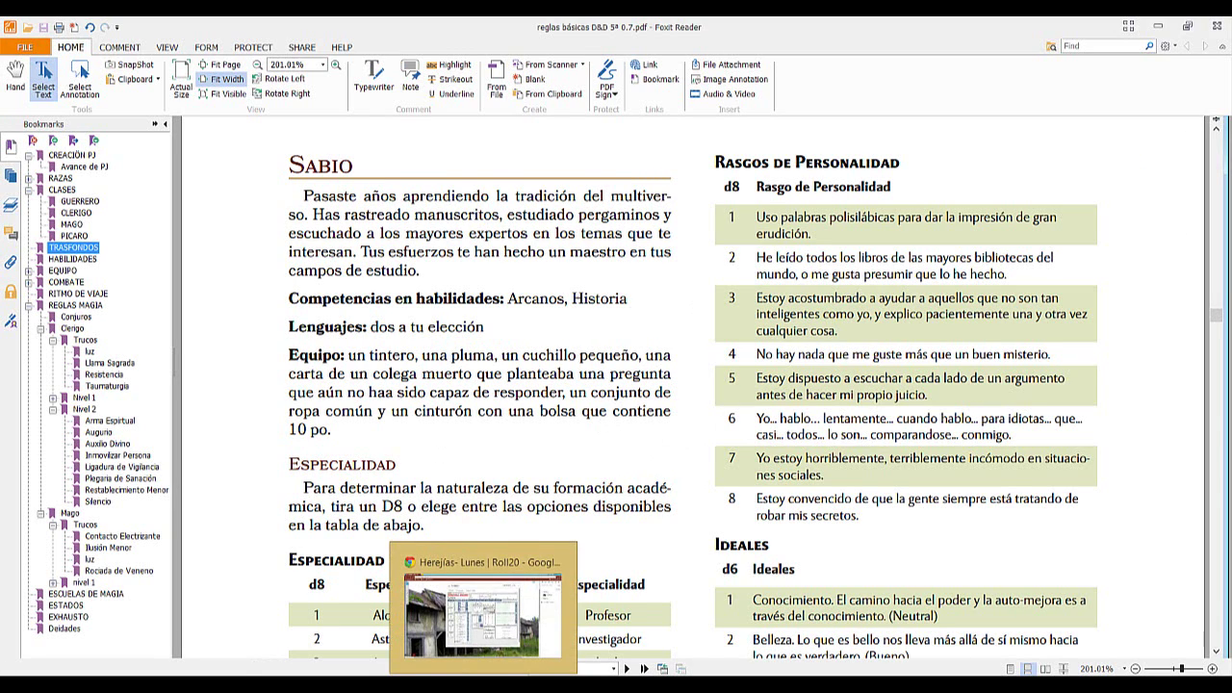
{"action": "left_click", "coordinate": [484, 609]}
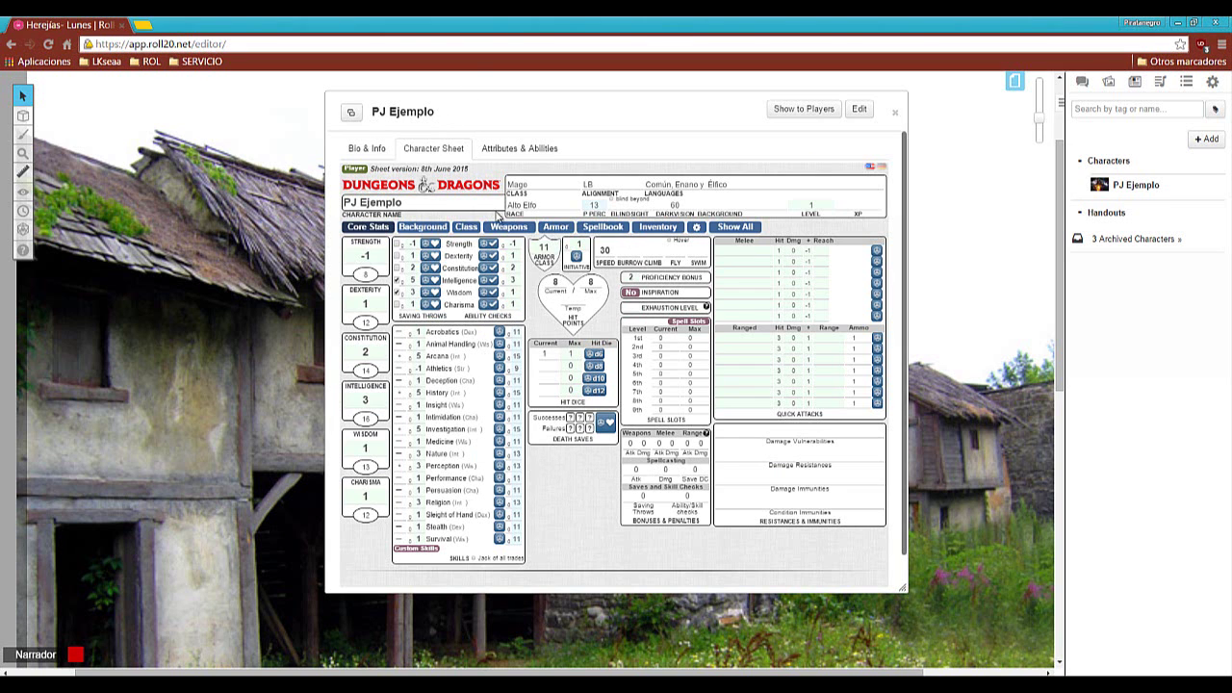
{"action": "left_click", "coordinate": [425, 231]}
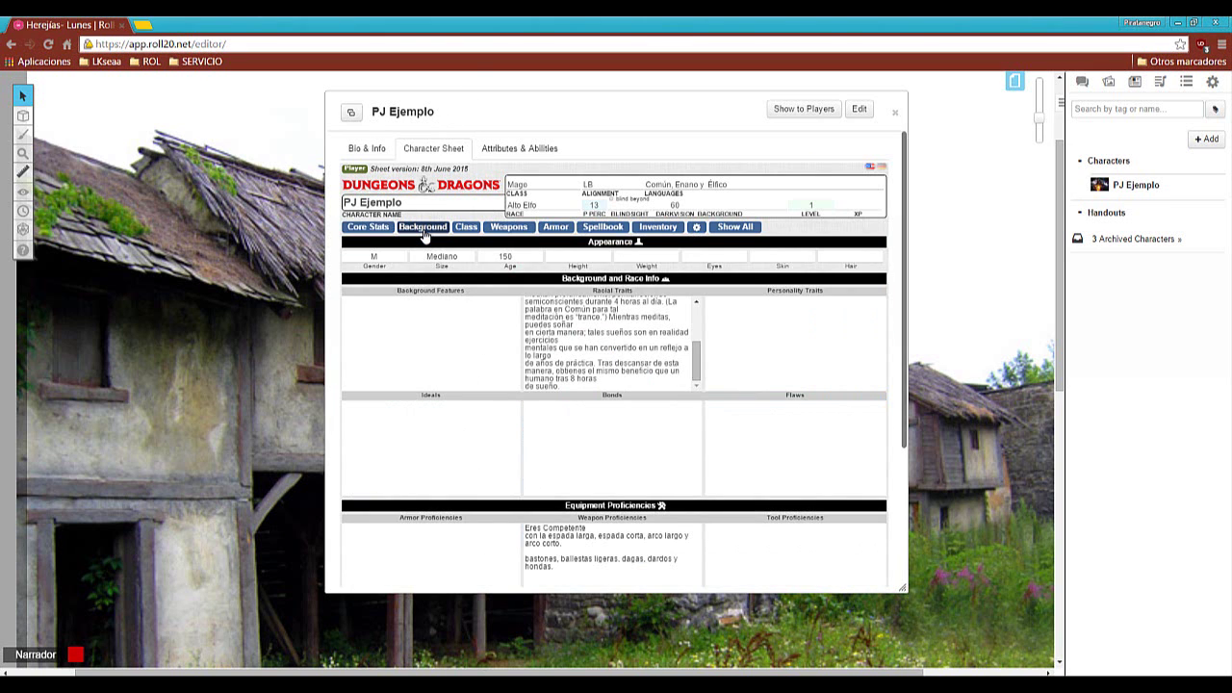
{"action": "scroll", "coordinate": [446, 308], "scroll_direction": "down", "scroll_amount": 1}
{"action": "scroll", "coordinate": [446, 308], "scroll_direction": "up", "scroll_amount": 1}
{"action": "left_click", "coordinate": [446, 308]}
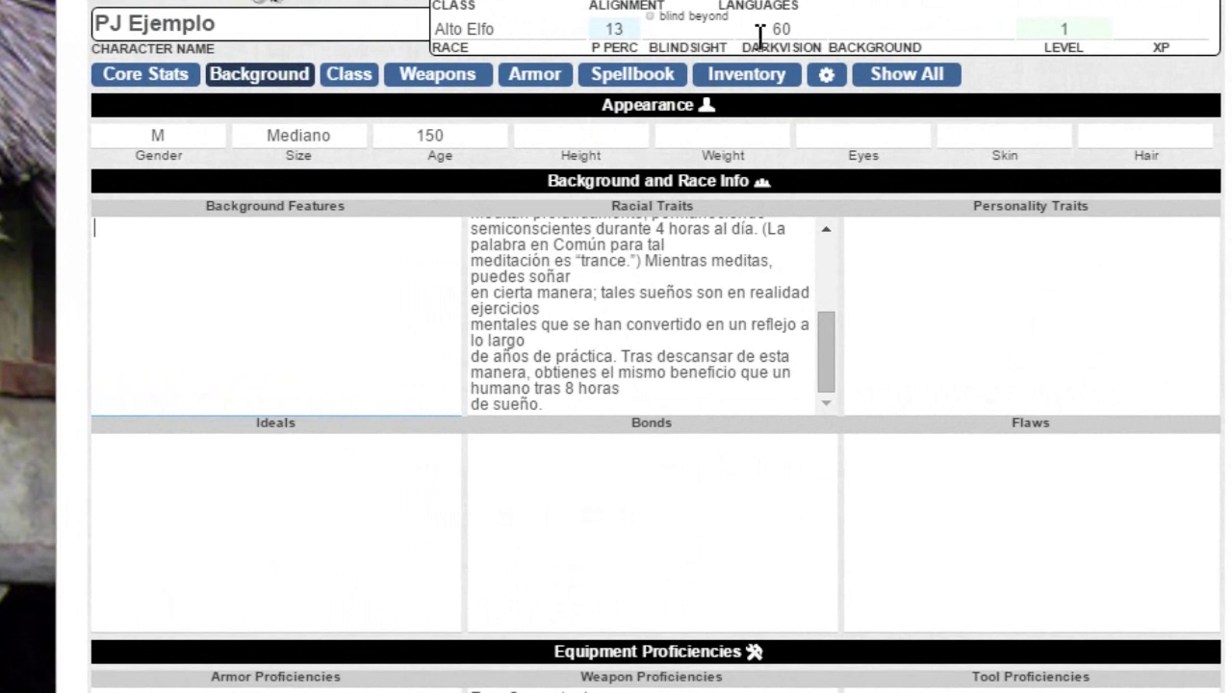
{"action": "left_click", "coordinate": [865, 27]}
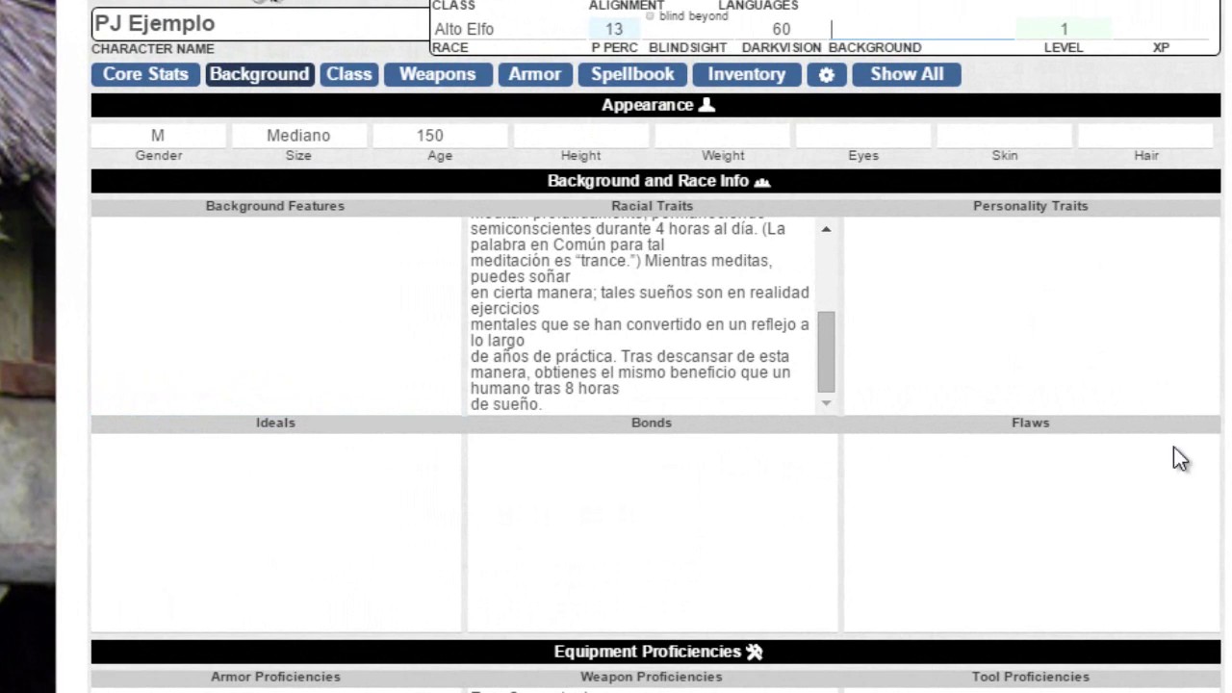
{"action": "type", "text": "Sabio"}
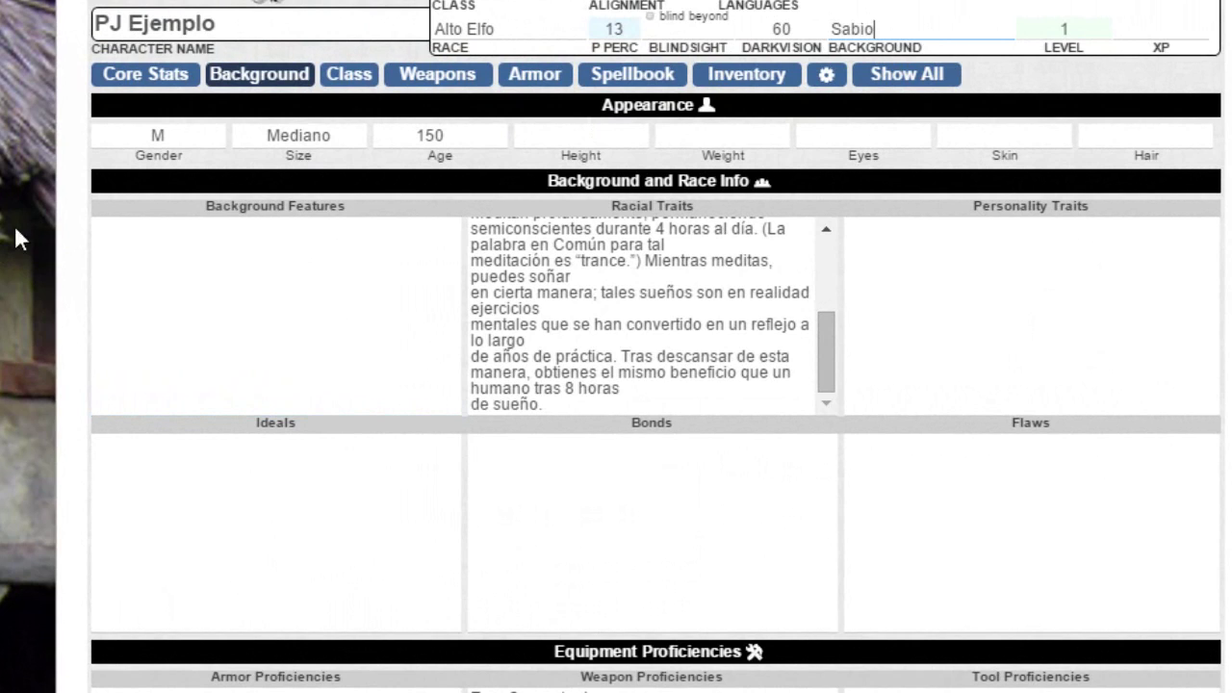
Copy the Rasgo: Investigador section, heading included, from the Sabio background in the rules PDF.
{"action": "left_click", "coordinate": [333, 249]}
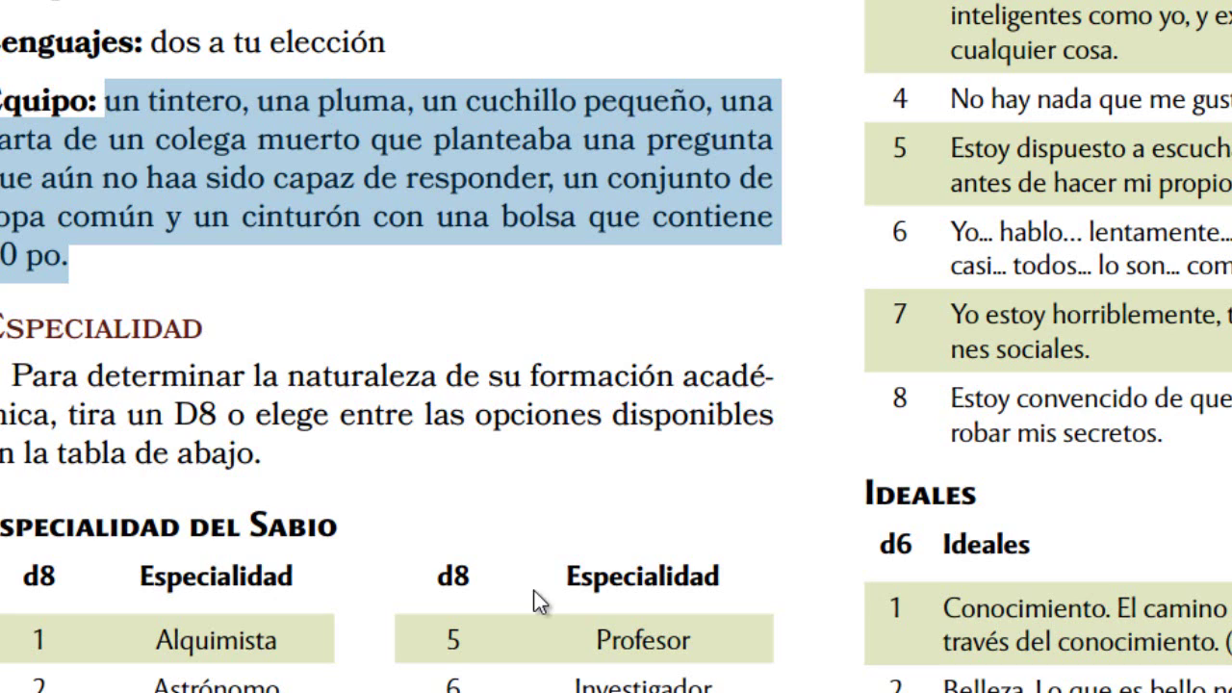
{"action": "scroll", "coordinate": [687, 385], "scroll_direction": "down", "scroll_amount": 4}
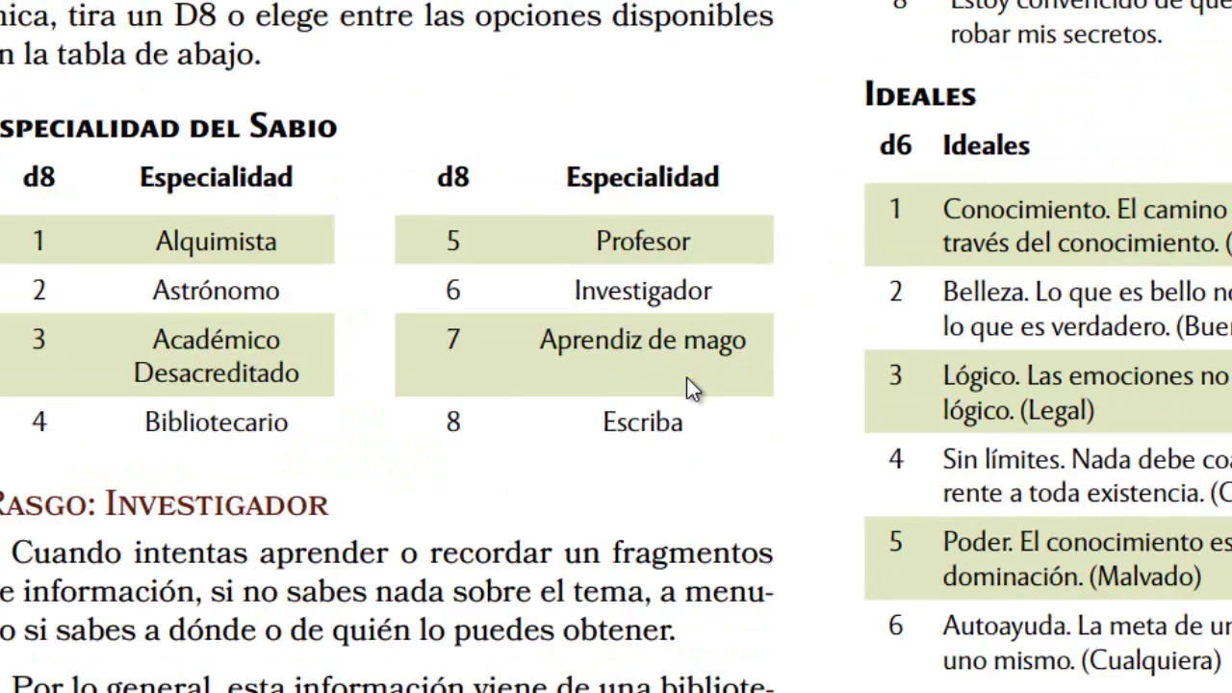
{"action": "scroll", "coordinate": [686, 385], "scroll_direction": "down", "scroll_amount": 6}
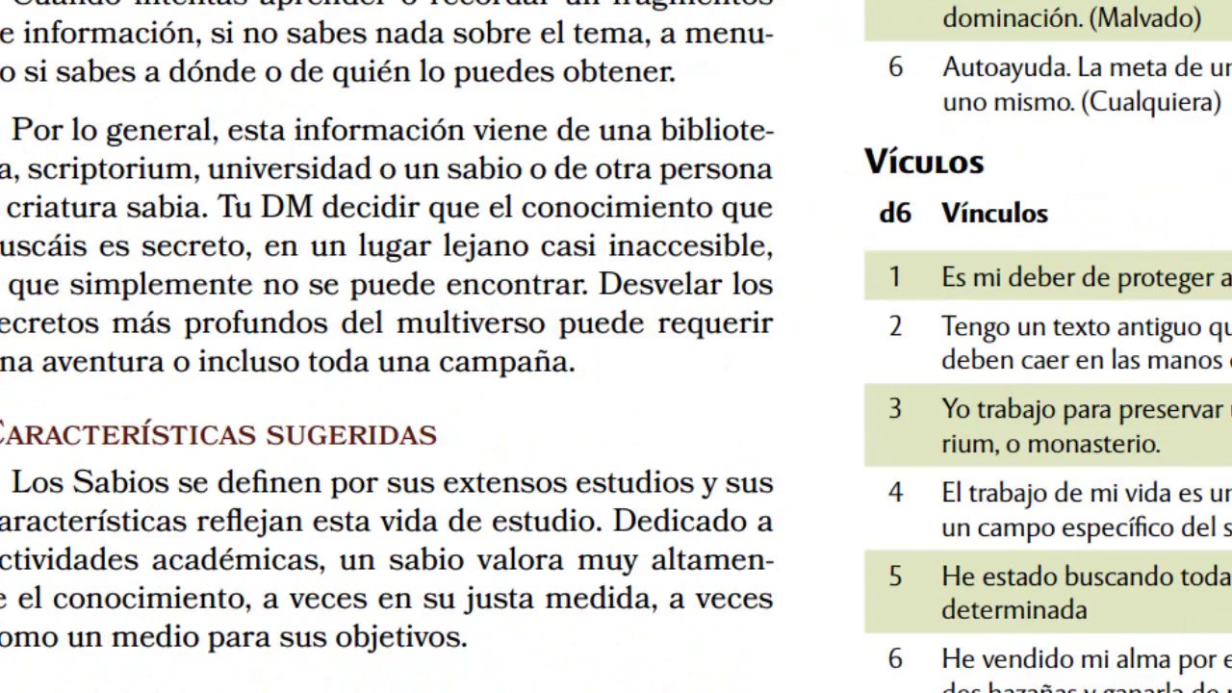
{"action": "left_click_drag", "start_coordinate": [140, 44], "coordinate": [581, 371]}
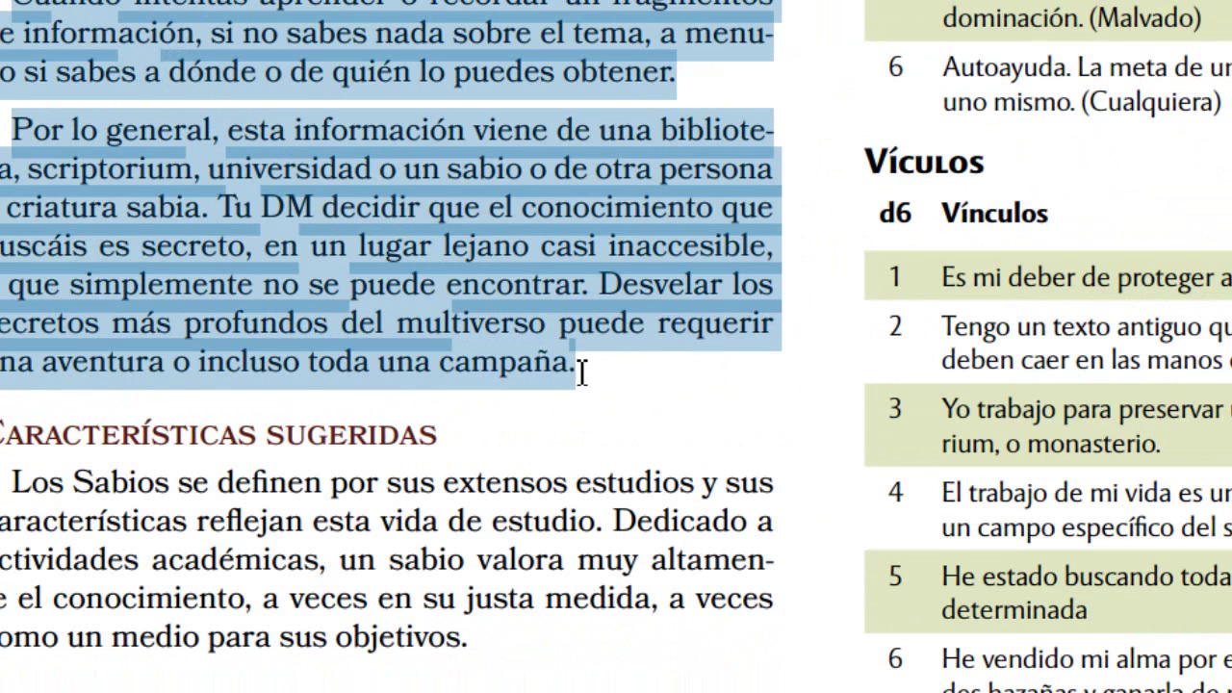
{"action": "right_click", "coordinate": [498, 204]}
{"action": "left_click", "coordinate": [599, 220]}
Return to the Roll20 sheet and paste the Rasgo: Investigador text into the Background Features.
{"action": "scroll", "coordinate": [738, 494], "scroll_direction": "up", "scroll_amount": 10}
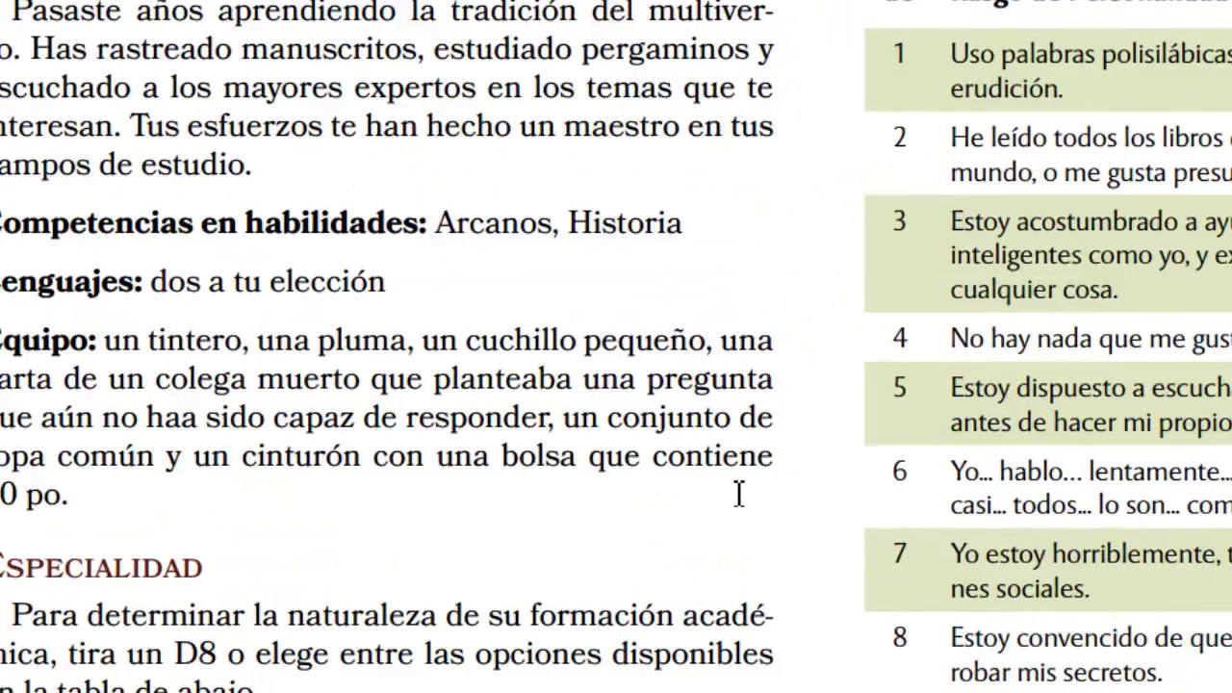
{"action": "scroll", "coordinate": [738, 494], "scroll_direction": "down", "scroll_amount": 7}
{"action": "scroll", "coordinate": [739, 494], "scroll_direction": "down", "scroll_amount": 3}
{"action": "scroll", "coordinate": [738, 494], "scroll_direction": "up", "scroll_amount": 10}
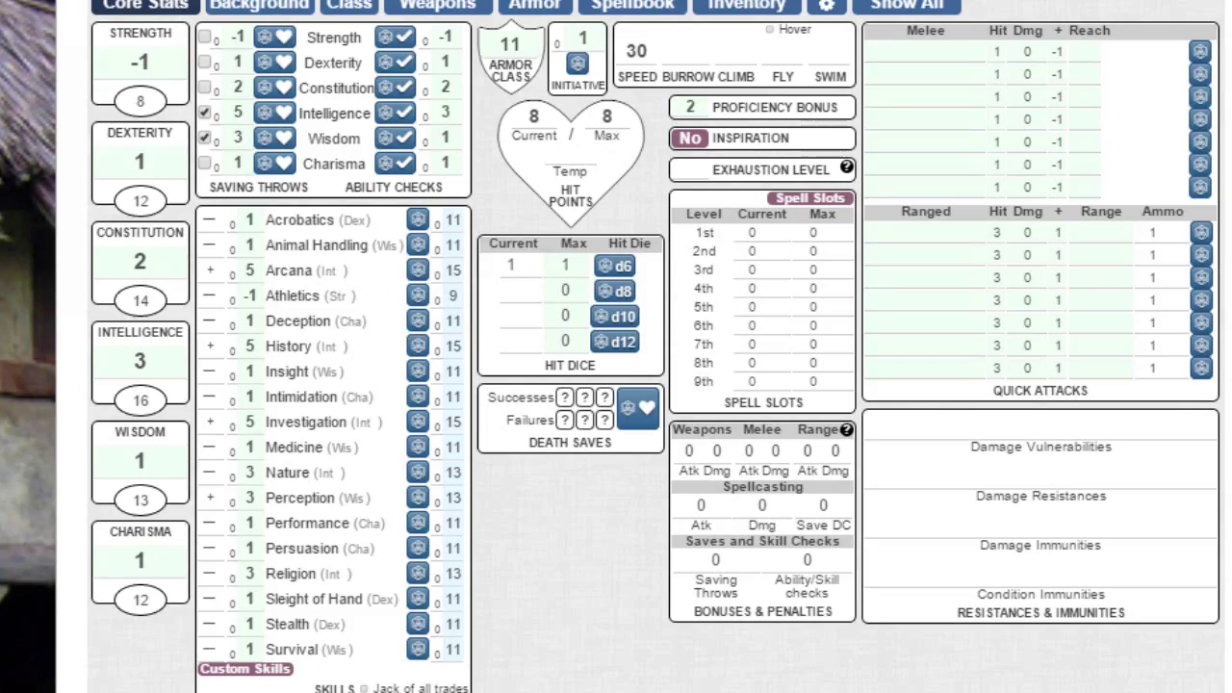
{"action": "left_click", "coordinate": [256, 12]}
{"action": "left_click", "coordinate": [218, 231]}
{"action": "right_click", "coordinate": [213, 229]}
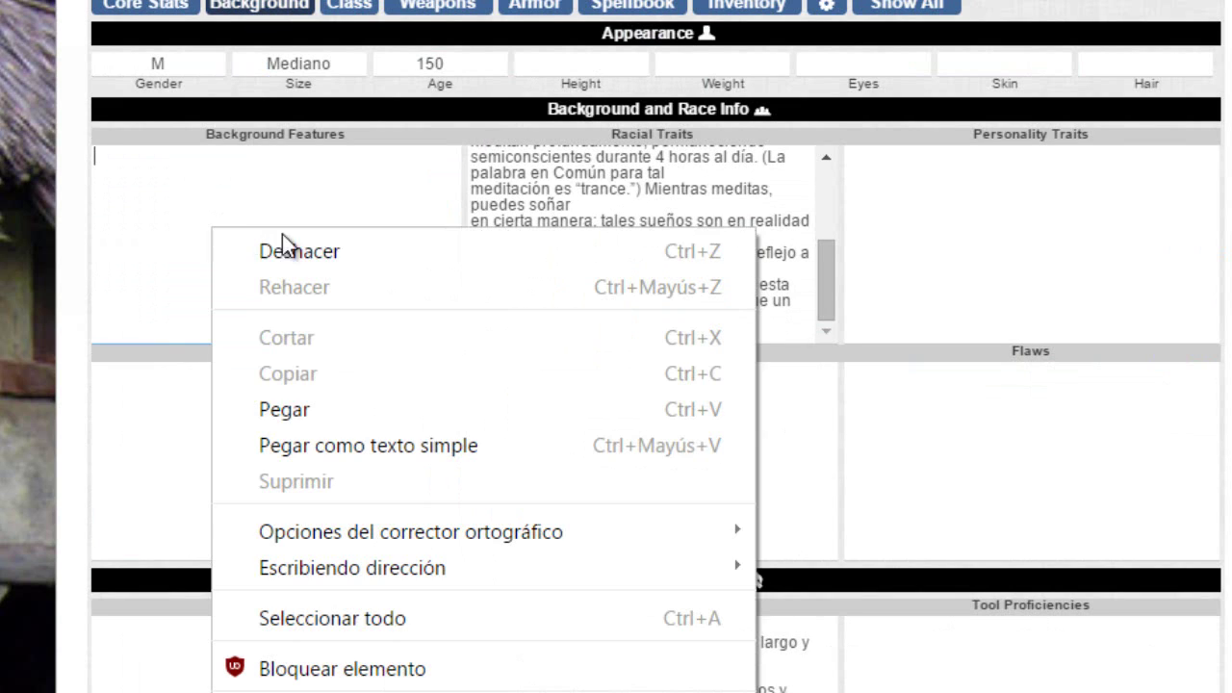
{"action": "left_click", "coordinate": [341, 402]}
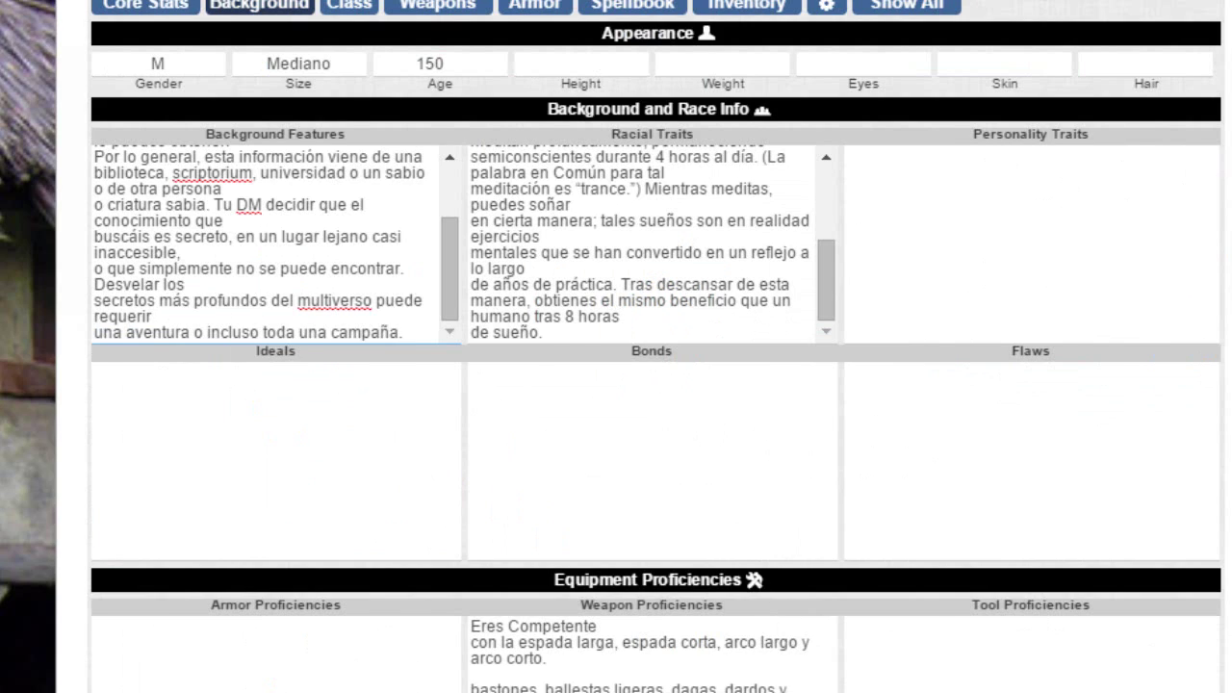
Return to the Sabio page of the rules PDF and select the text of personality trait 6, "Yo... hablo... lentamente...".
{"action": "key", "text": "alt+Tab"}
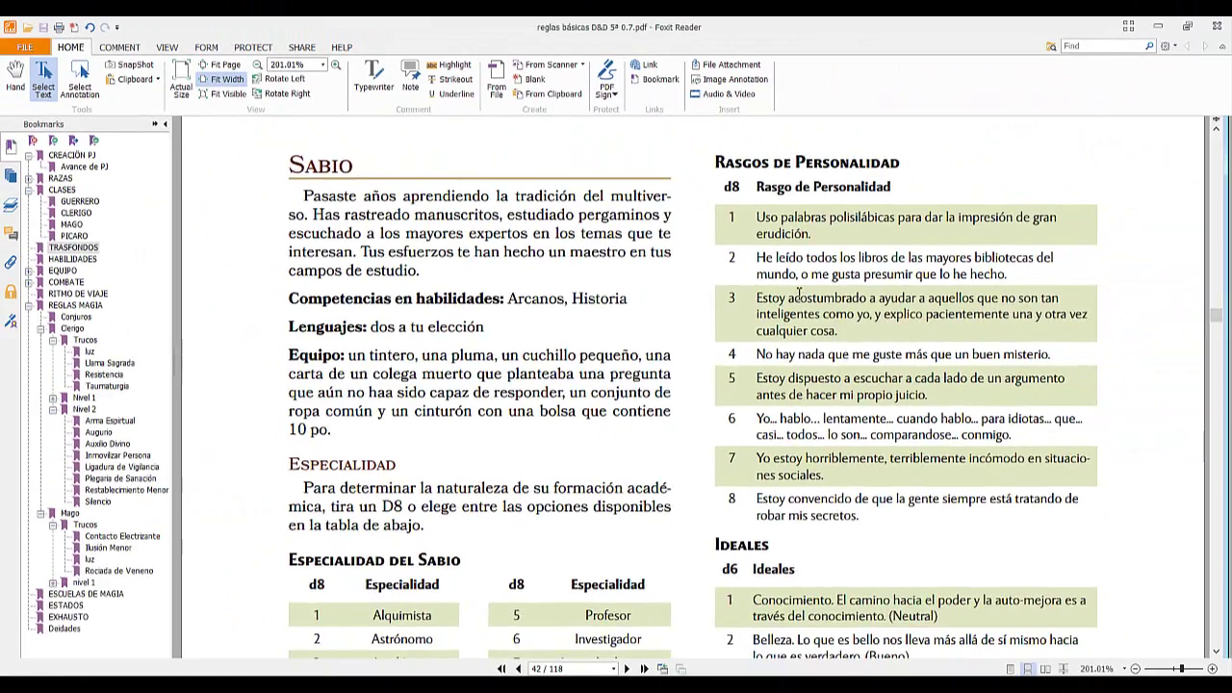
{"action": "scroll", "coordinate": [761, 313], "scroll_direction": "down", "scroll_amount": 3}
{"action": "scroll", "coordinate": [761, 313], "scroll_direction": "down", "scroll_amount": 5}
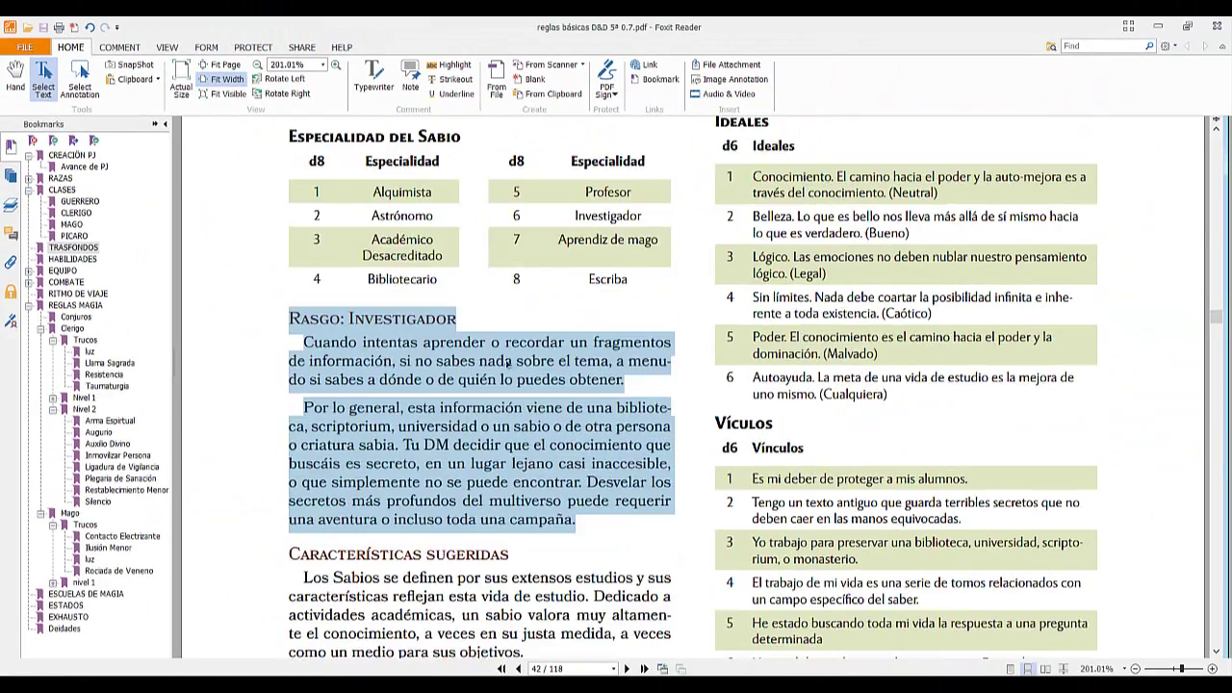
{"action": "scroll", "coordinate": [902, 274], "scroll_direction": "up", "scroll_amount": 8}
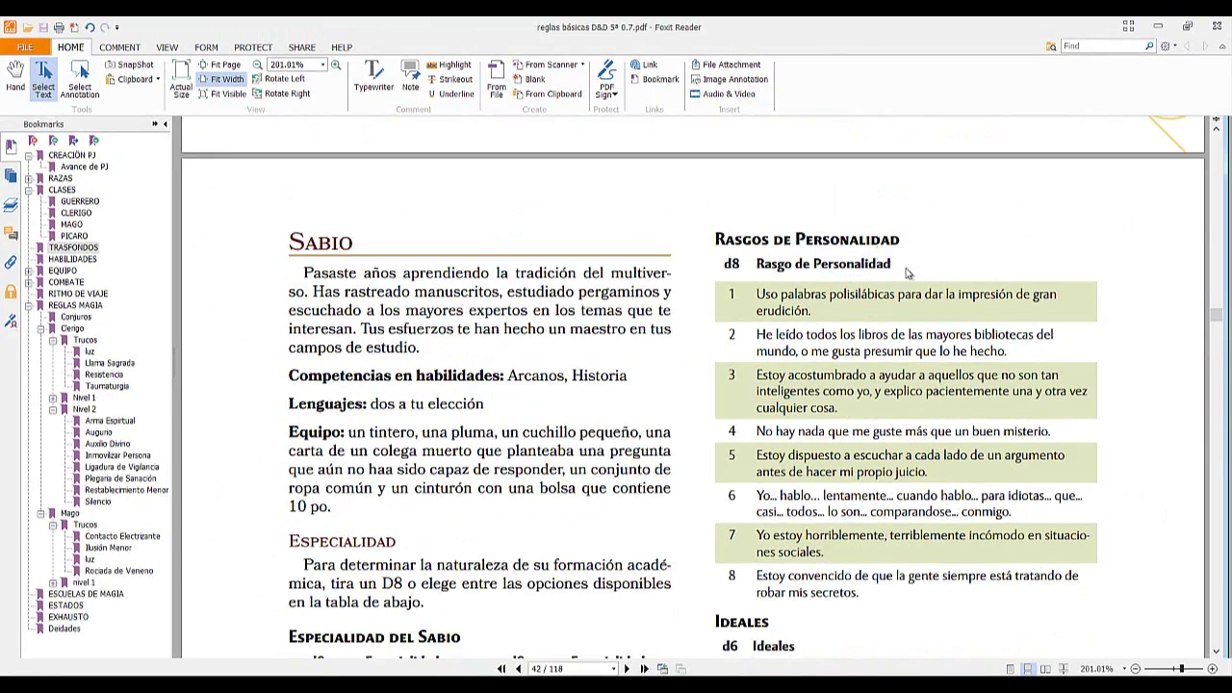
{"action": "scroll", "coordinate": [799, 271], "scroll_direction": "down", "scroll_amount": 1}
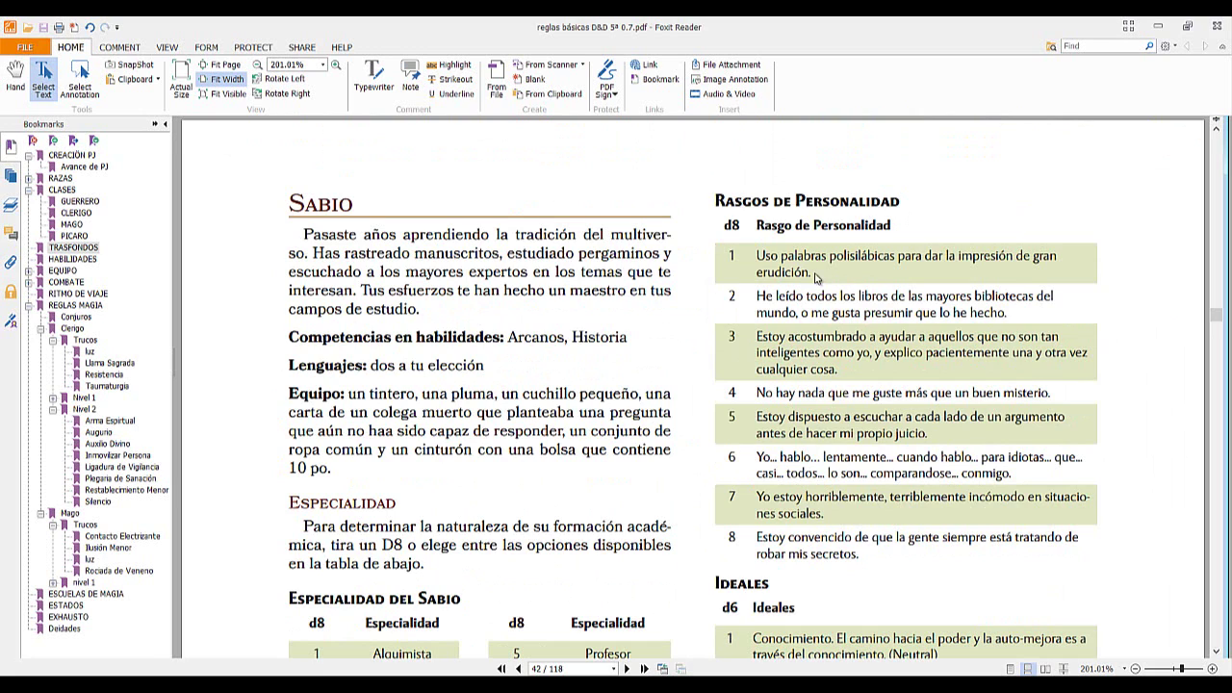
{"action": "scroll", "coordinate": [788, 303], "scroll_direction": "down", "scroll_amount": 8}
{"action": "scroll", "coordinate": [826, 280], "scroll_direction": "up", "scroll_amount": 6}
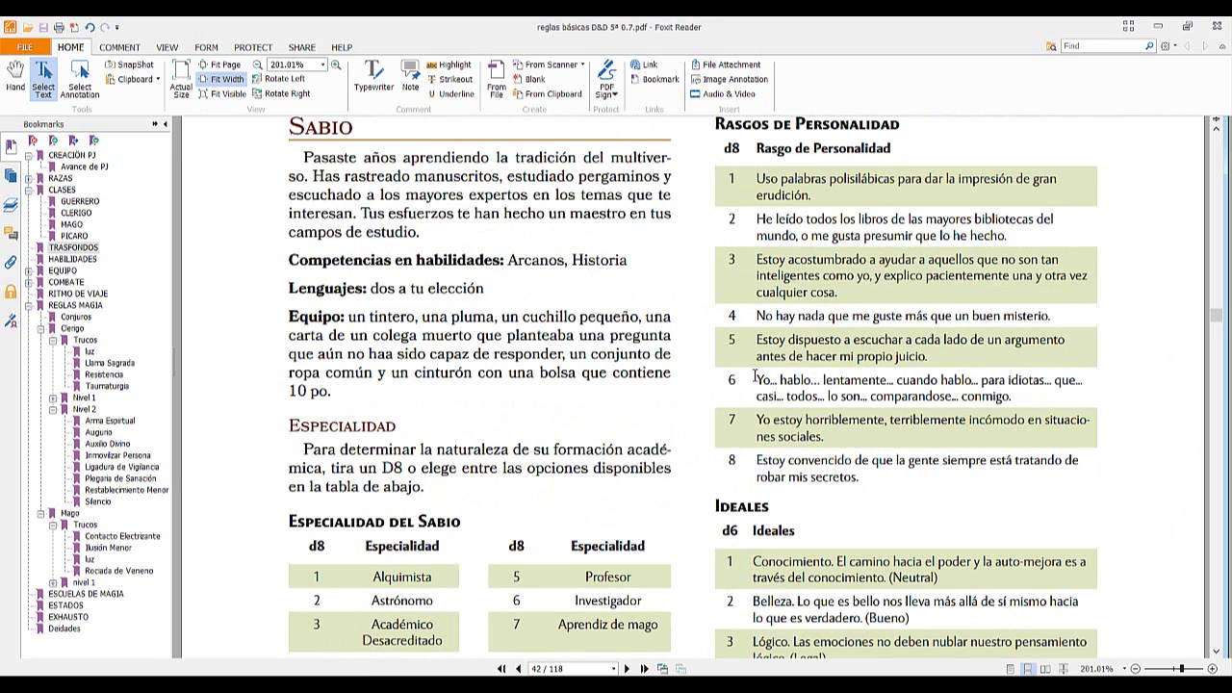
{"action": "left_click_drag", "start_coordinate": [754, 378], "coordinate": [1018, 399]}
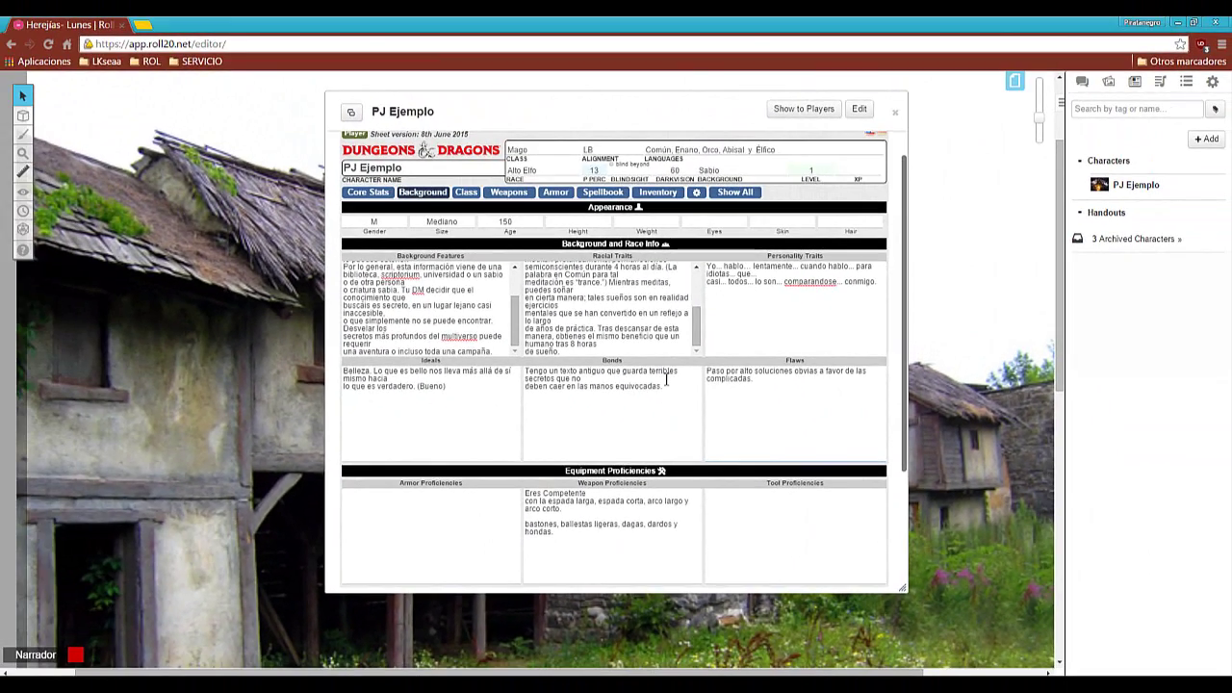
Set the 1st-level spell slots to 2 current and 2 maximum in the sheet's Core Stats.
{"action": "scroll", "coordinate": [663, 376], "scroll_direction": "down", "scroll_amount": 1}
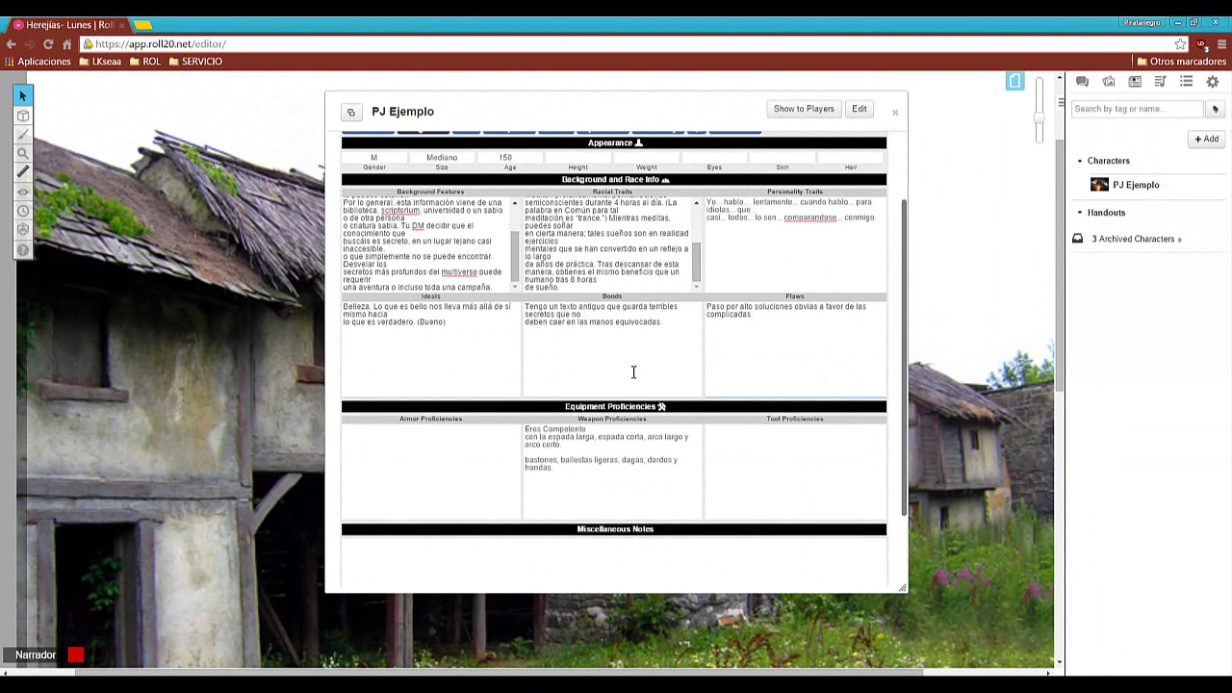
{"action": "scroll", "coordinate": [630, 372], "scroll_direction": "up", "scroll_amount": 2}
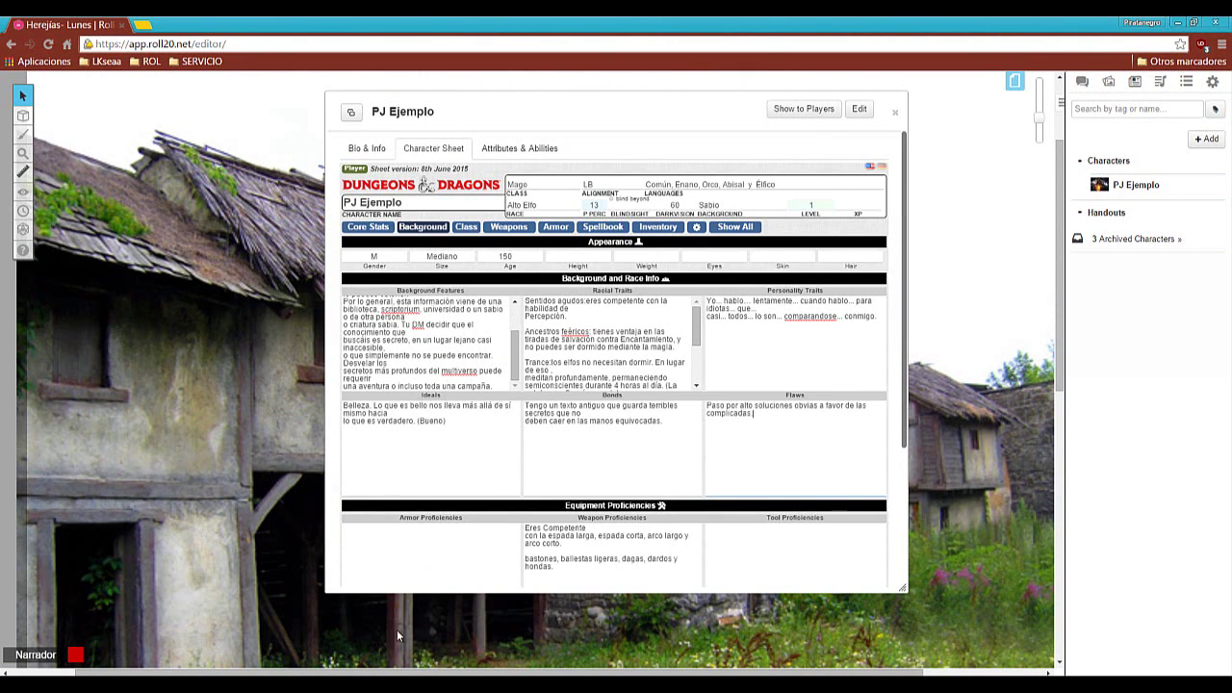
{"action": "mouse_move", "coordinate": [389, 686]}
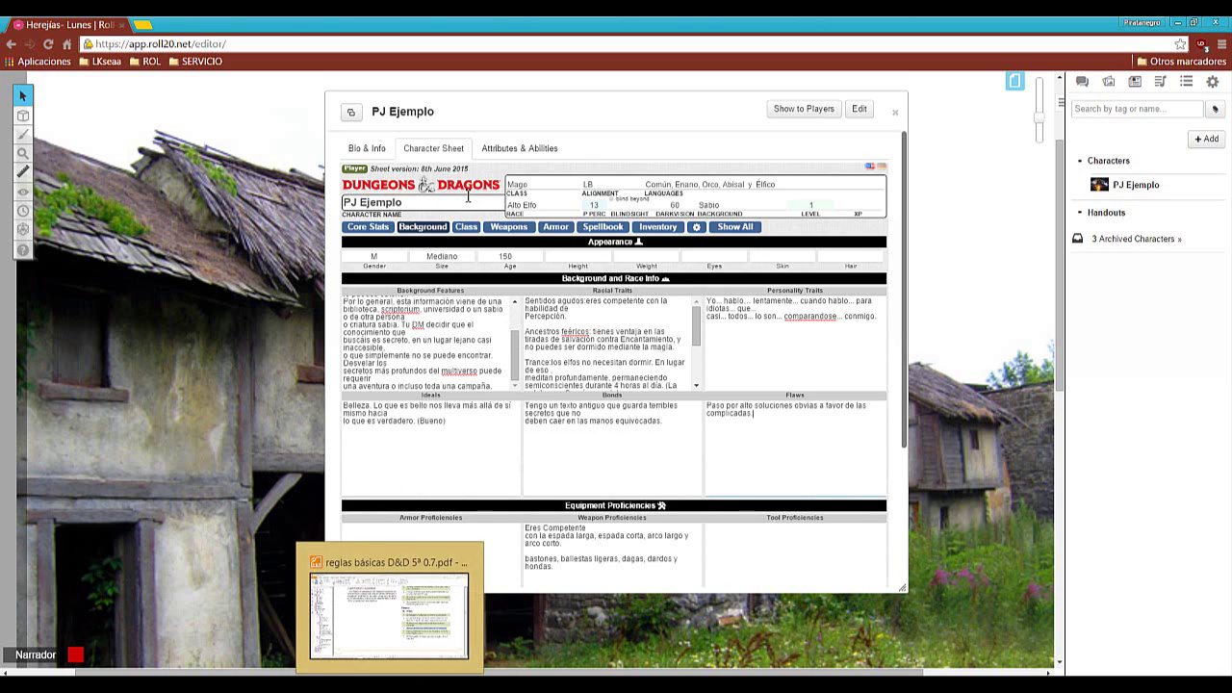
{"action": "left_click", "coordinate": [350, 227]}
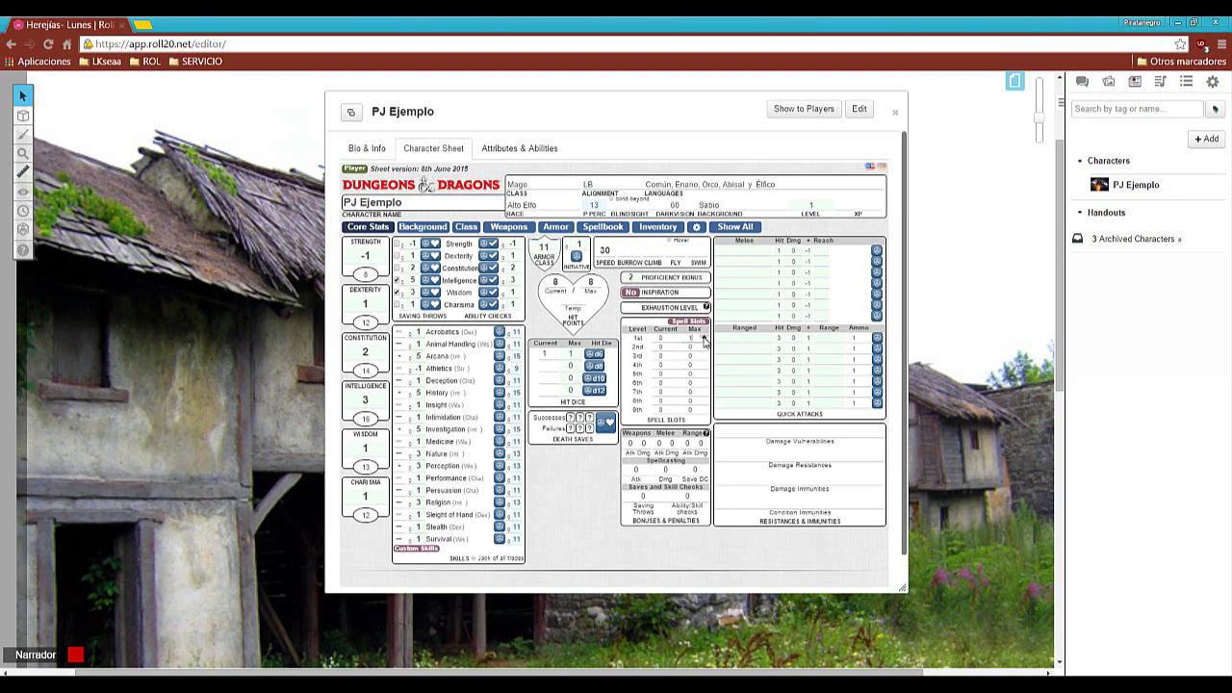
{"action": "left_click", "coordinate": [704, 337]}
{"action": "left_click", "coordinate": [676, 336]}
Open the sheet's Spellbook and add four cantrip entries with the placeholder names 1, 2, 3 and 4.
{"action": "left_click", "coordinate": [604, 227]}
{"action": "left_click", "coordinate": [604, 227]}
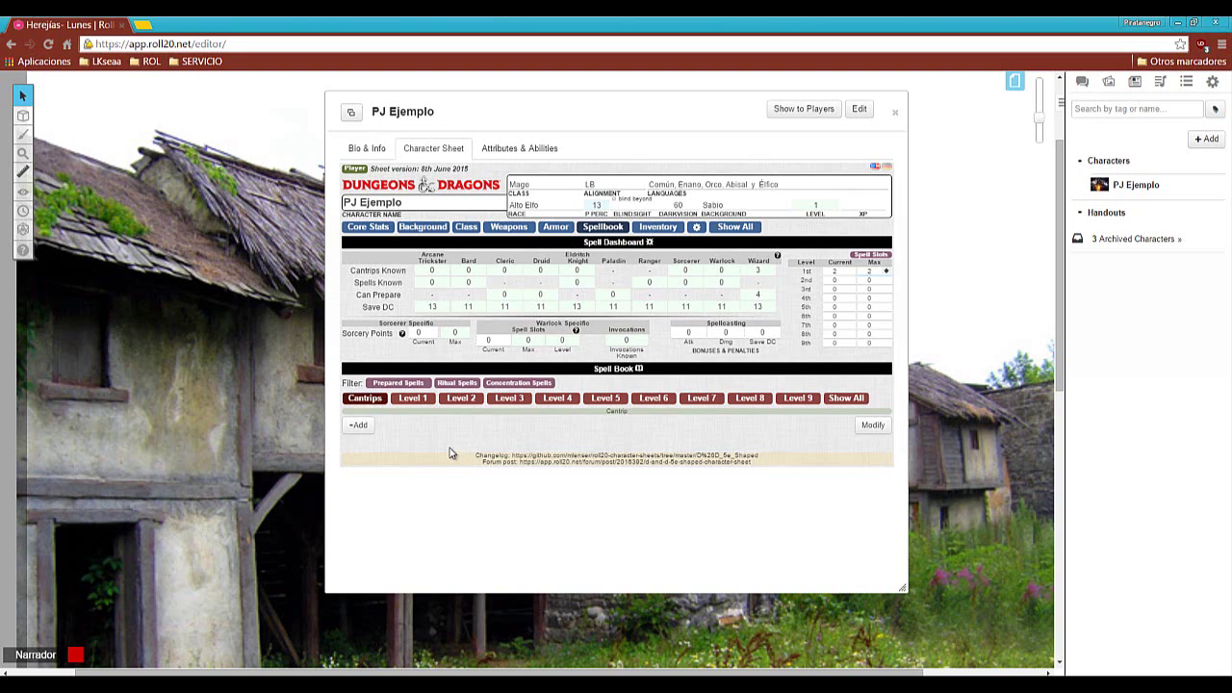
{"action": "left_click", "coordinate": [359, 426]}
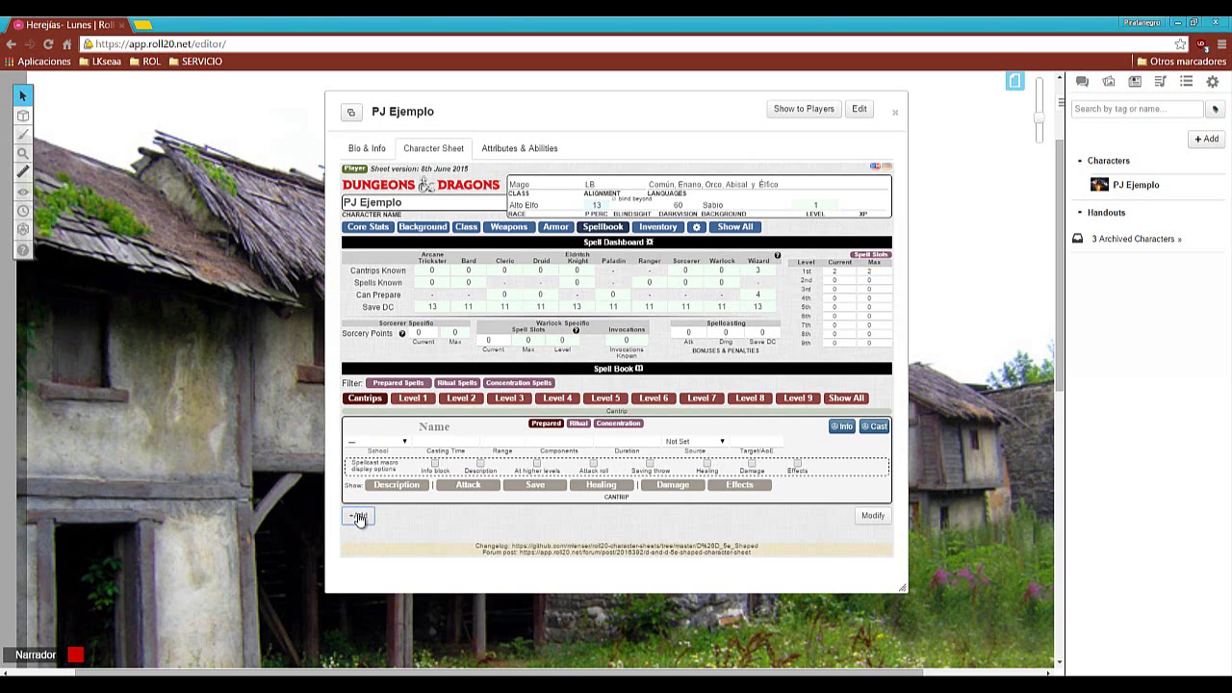
{"action": "left_click", "coordinate": [391, 436]}
{"action": "type", "text": "1"}
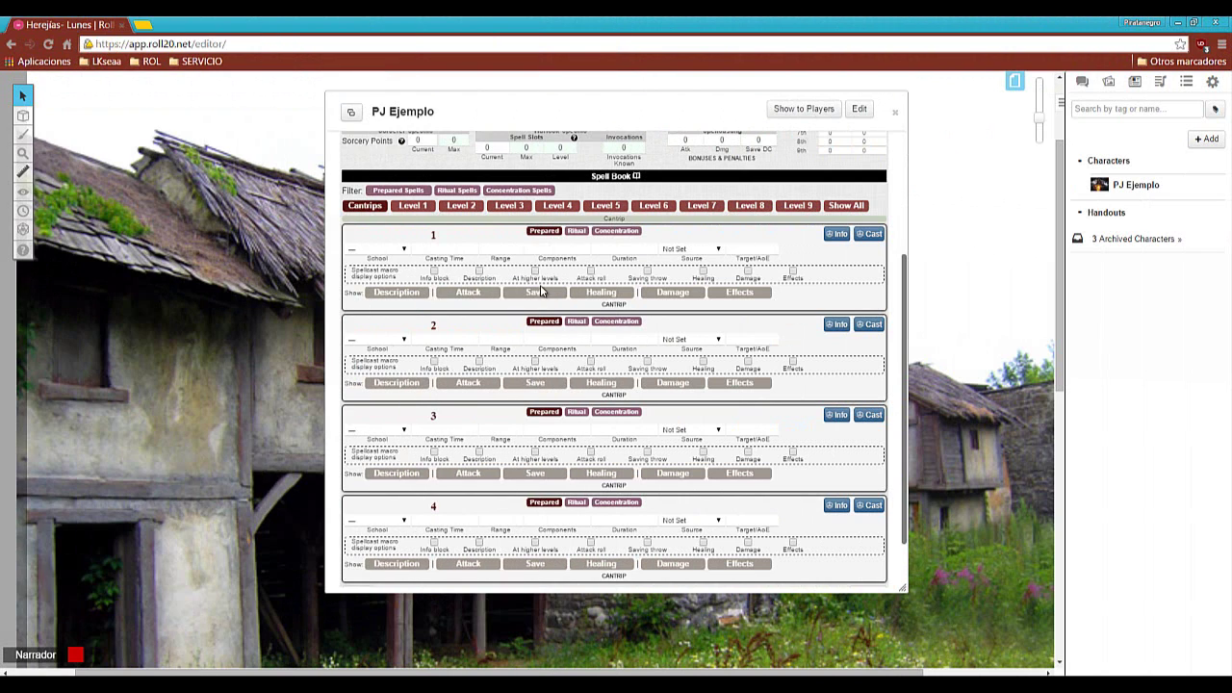
{"action": "scroll", "coordinate": [434, 241], "scroll_direction": "up", "scroll_amount": 1}
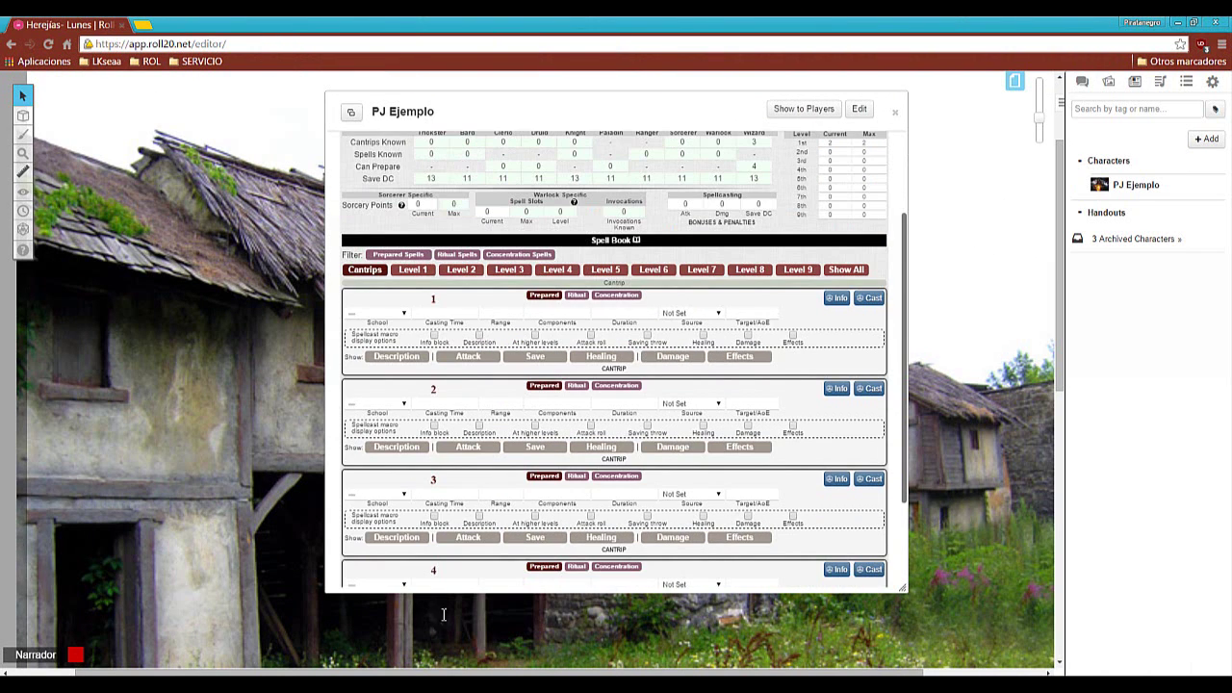
Switch to the rules PDF, check the Mago cantrip list and copy the spell name Rociada de Veneno from its entry.
{"action": "key", "text": "alt+Tab"}
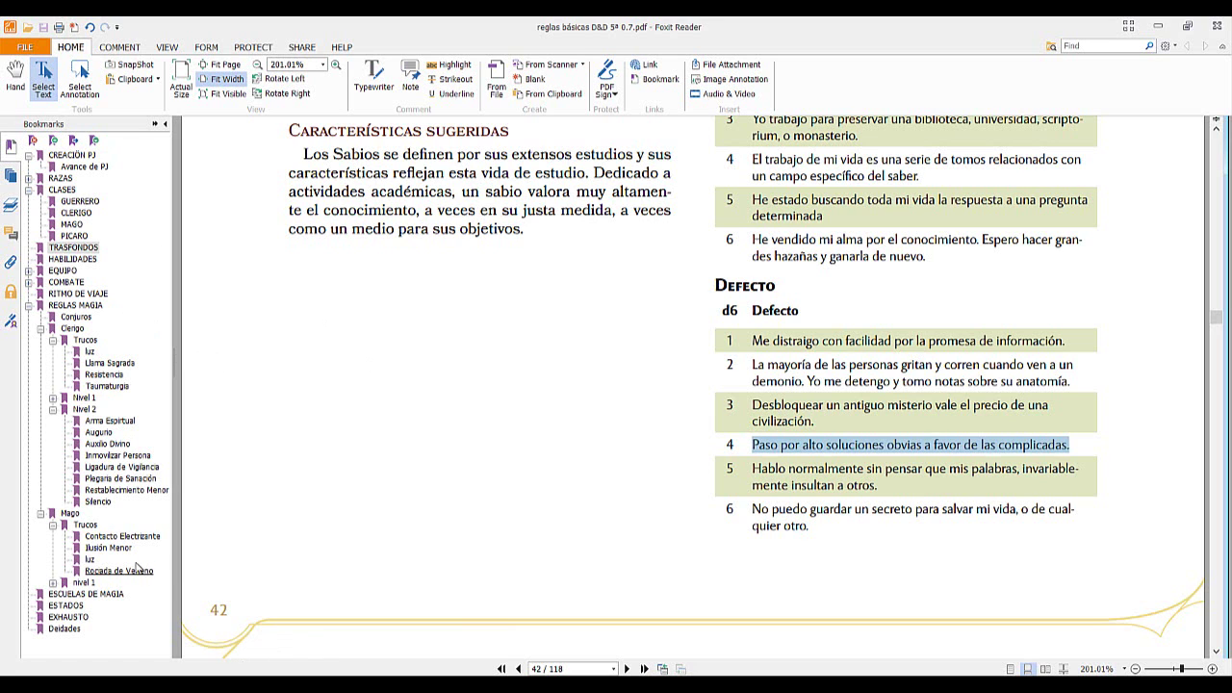
{"action": "left_click", "coordinate": [86, 526]}
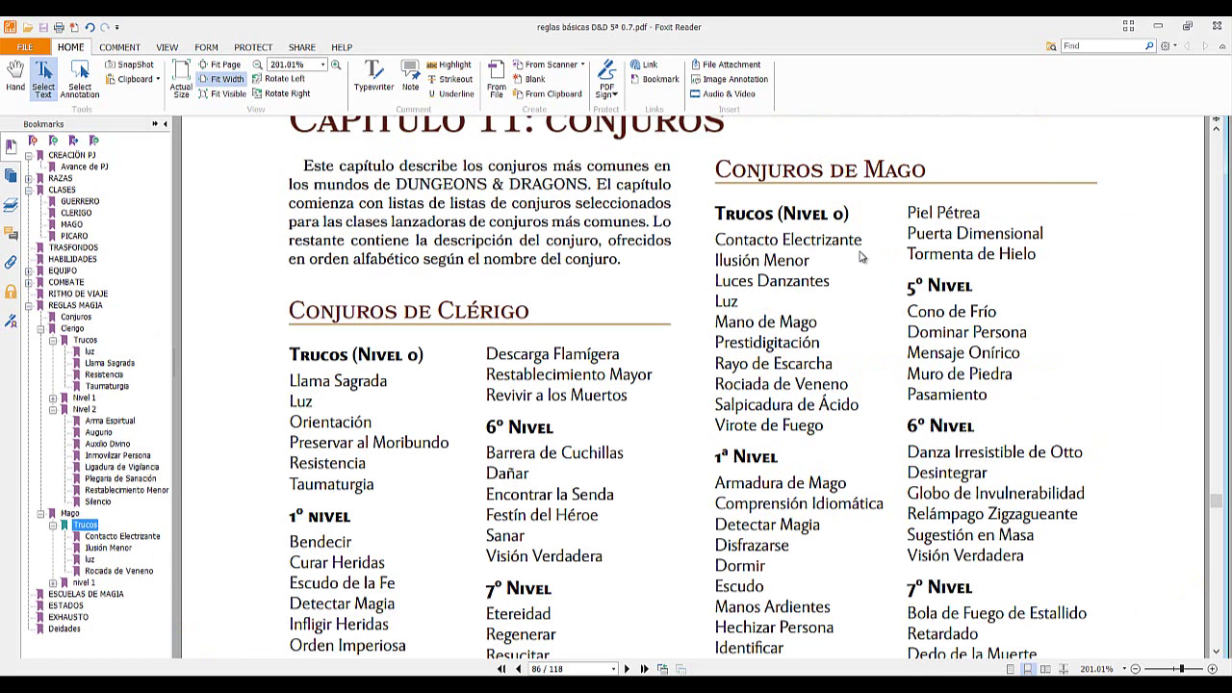
{"action": "scroll", "coordinate": [787, 227], "scroll_direction": "down", "scroll_amount": 1}
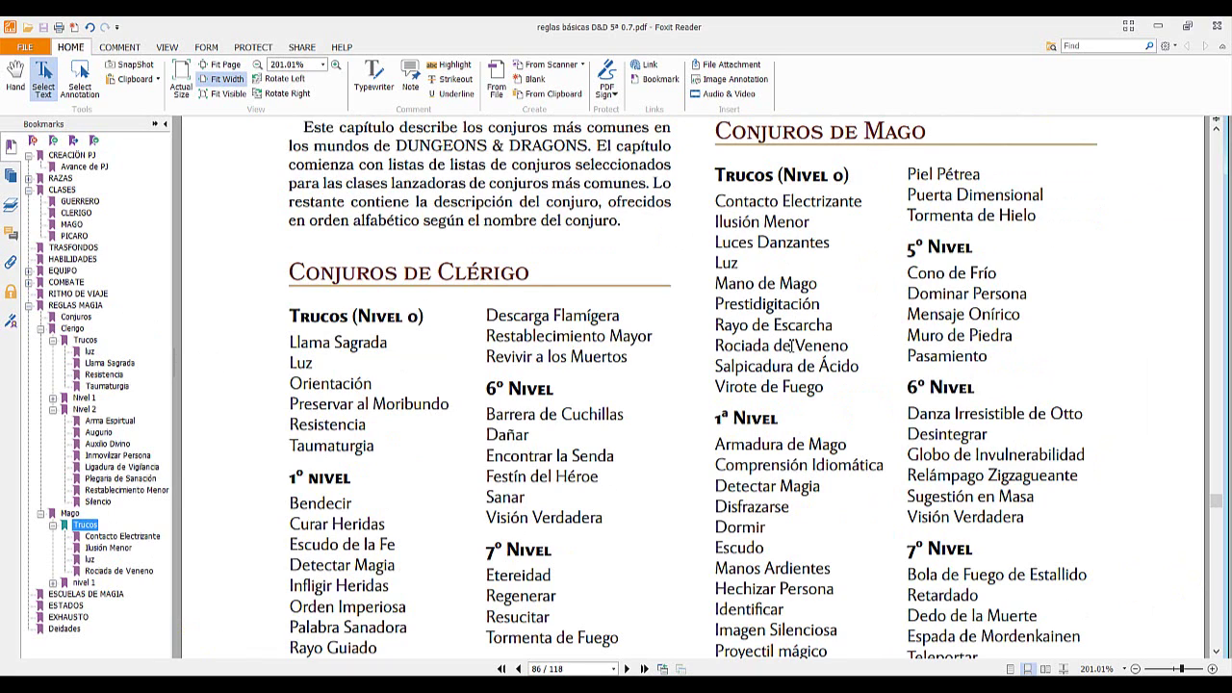
{"action": "left_click", "coordinate": [121, 571]}
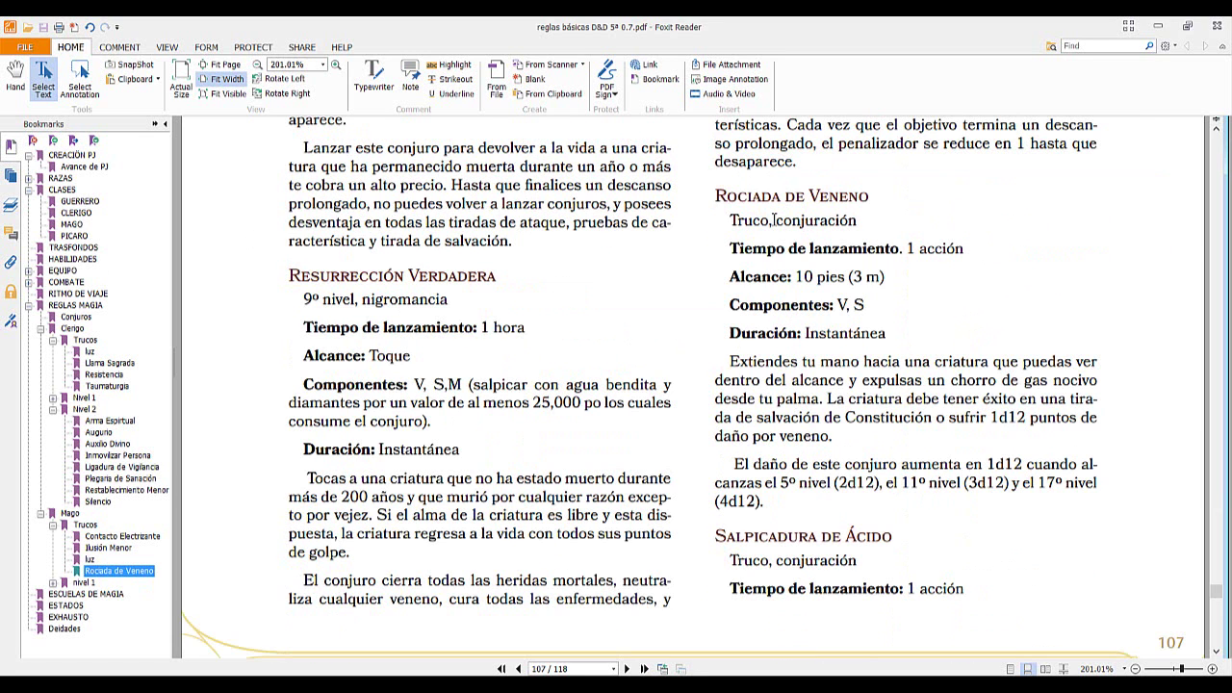
{"action": "left_click_drag", "start_coordinate": [717, 196], "coordinate": [874, 197]}
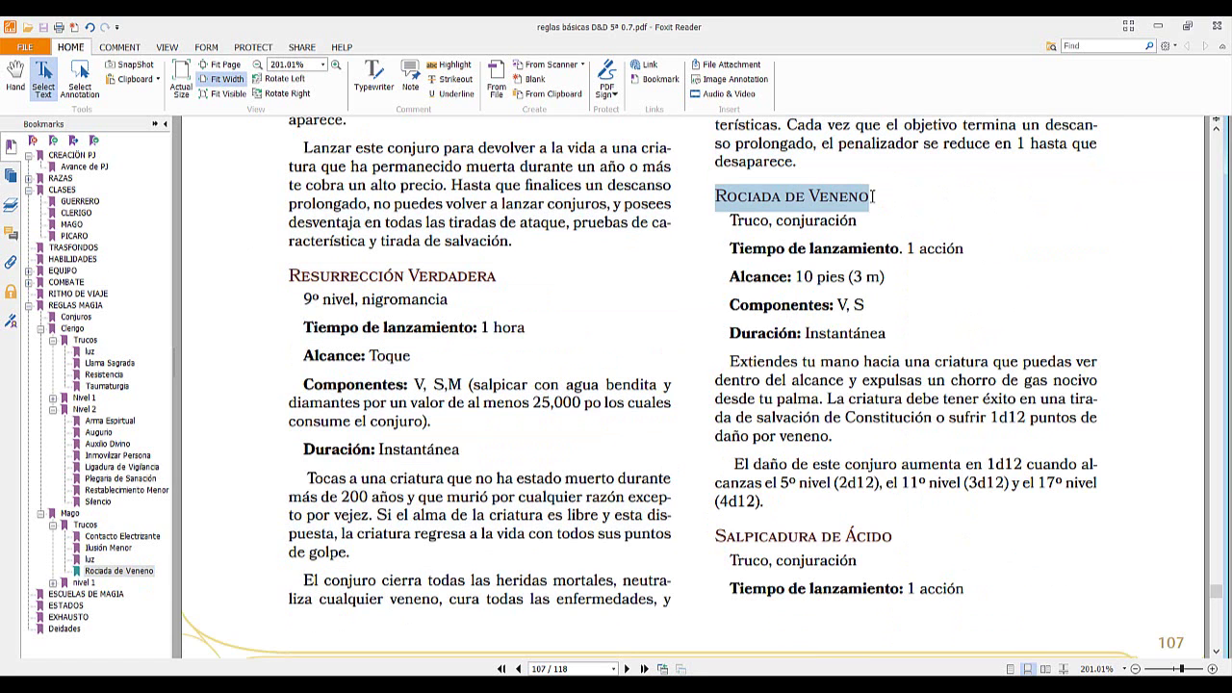
{"action": "right_click", "coordinate": [853, 202]}
{"action": "left_click", "coordinate": [881, 208]}
Back on the Roll20 sheet, replace the name of cantrip 1 with Rociada de Veneno and set its school to Conjuration.
{"action": "key", "text": "alt+Tab"}
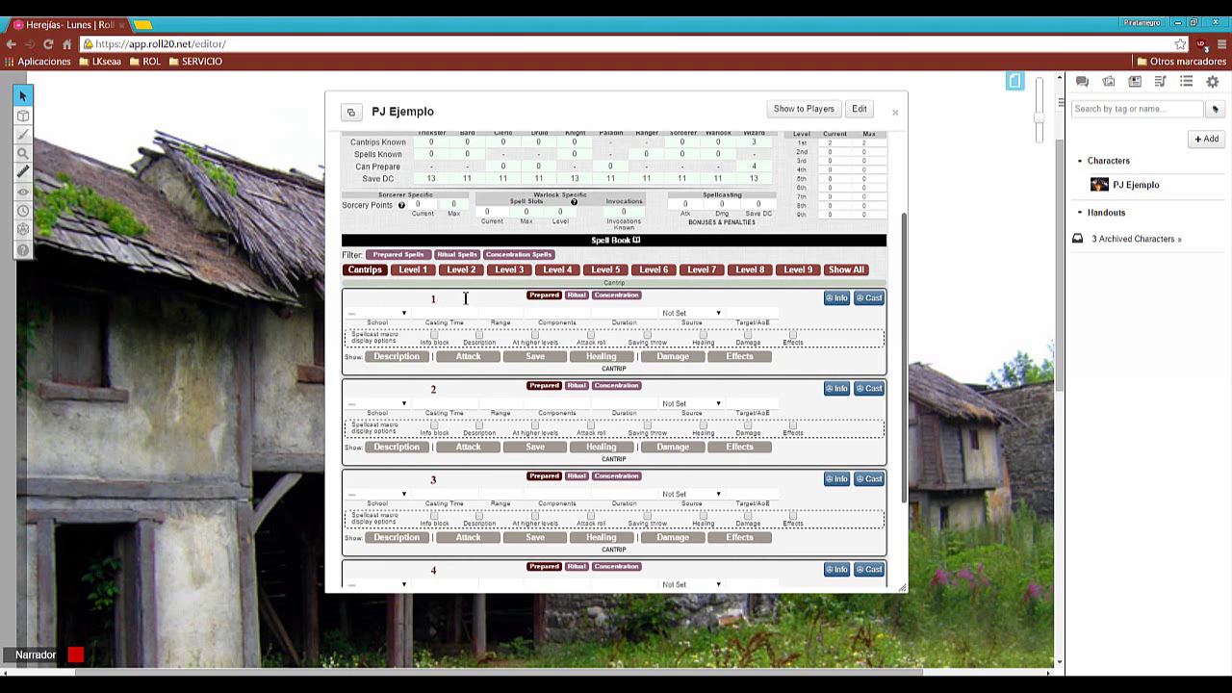
{"action": "left_click_drag", "start_coordinate": [466, 299], "coordinate": [389, 295]}
{"action": "key", "text": "ctrl+v"}
{"action": "left_click", "coordinate": [405, 315]}
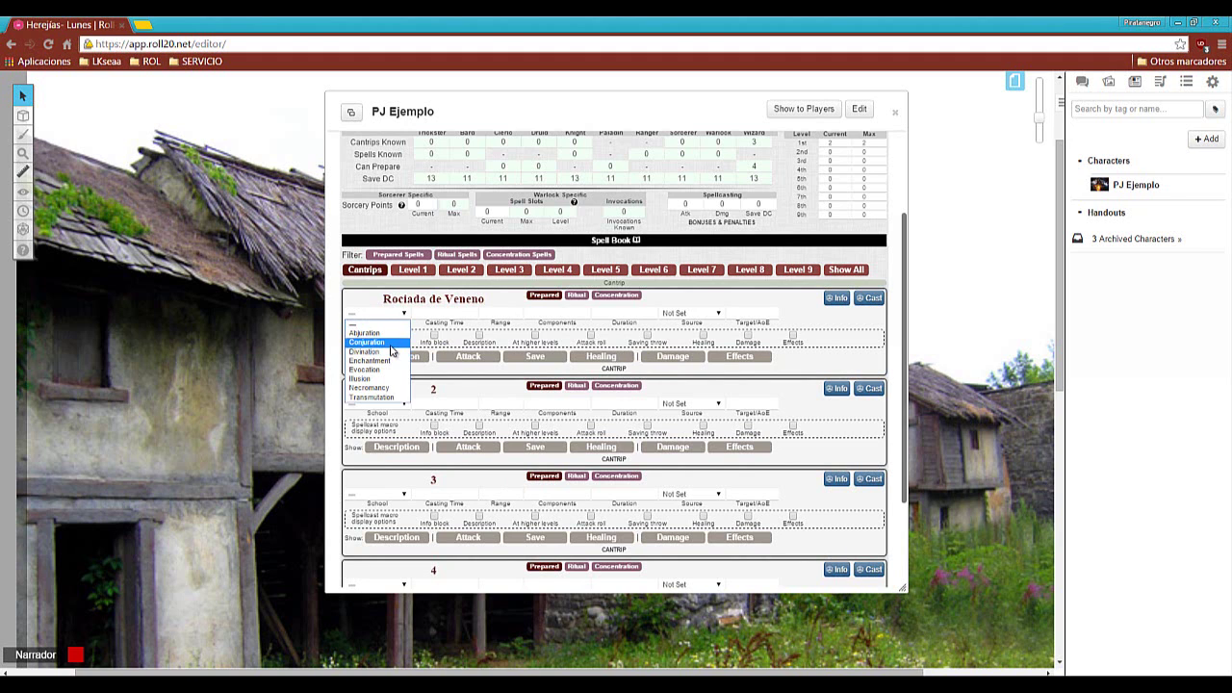
{"action": "left_click", "coordinate": [367, 343]}
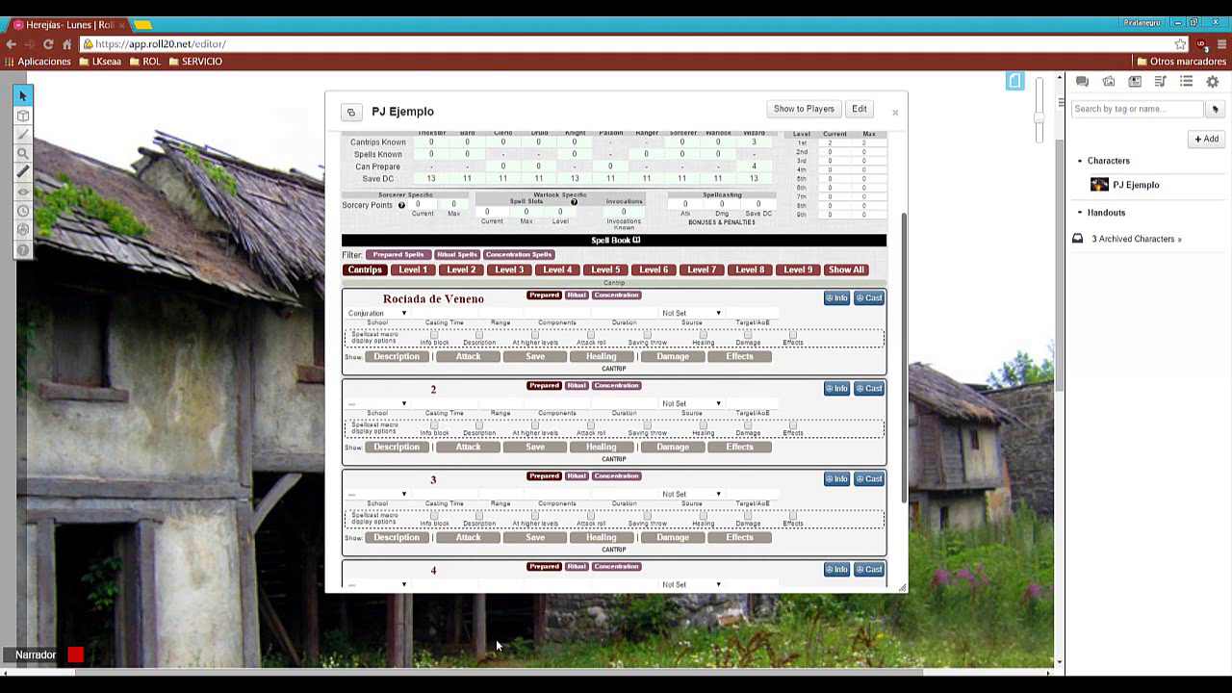
Check the Rociada de Veneno entry in the rules PDF and enter casting time 1 acción and range 10 on the sheet.
{"action": "key", "text": "alt+Tab"}
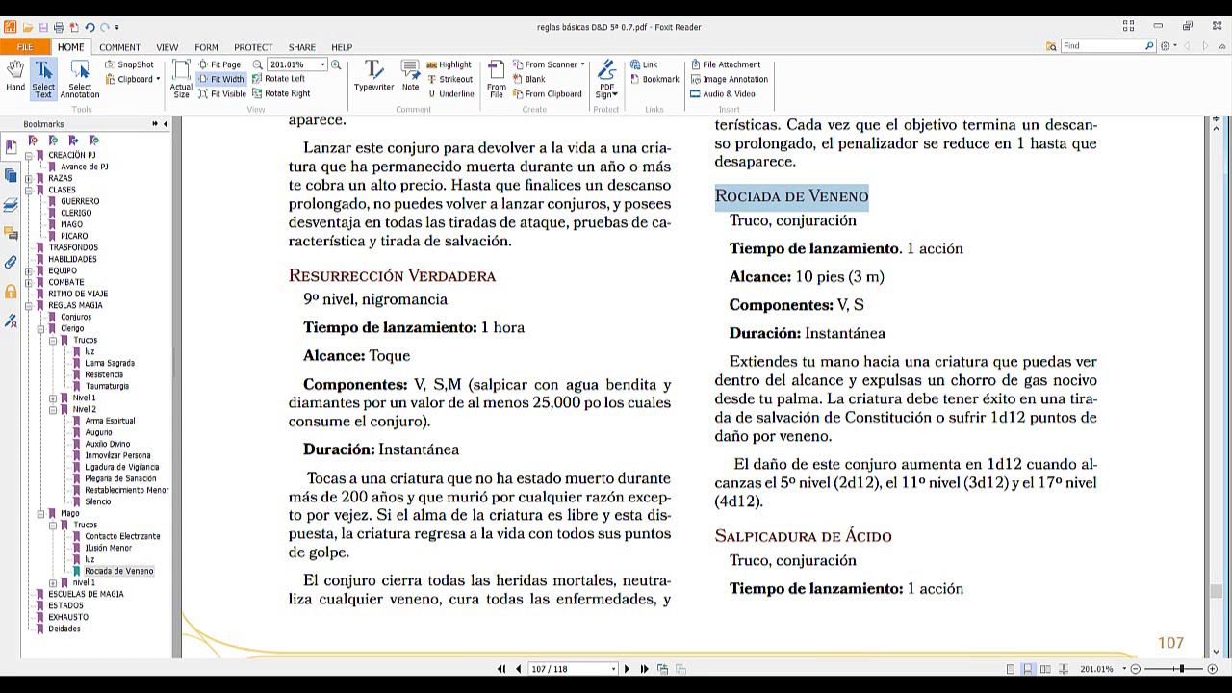
{"action": "mouse_move", "coordinate": [483, 685]}
{"action": "left_click", "coordinate": [483, 614]}
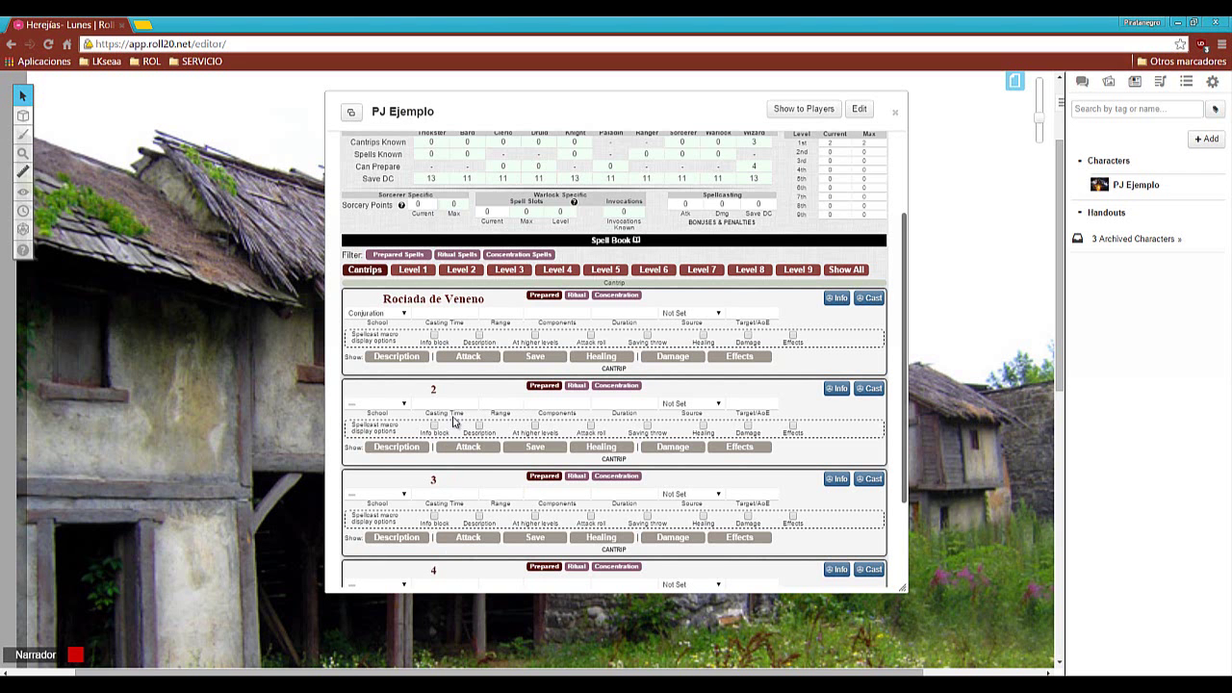
{"action": "left_click", "coordinate": [472, 312]}
{"action": "type", "text": "1 acción"}
{"action": "left_click", "coordinate": [505, 315]}
{"action": "key", "text": "alt+Tab"}
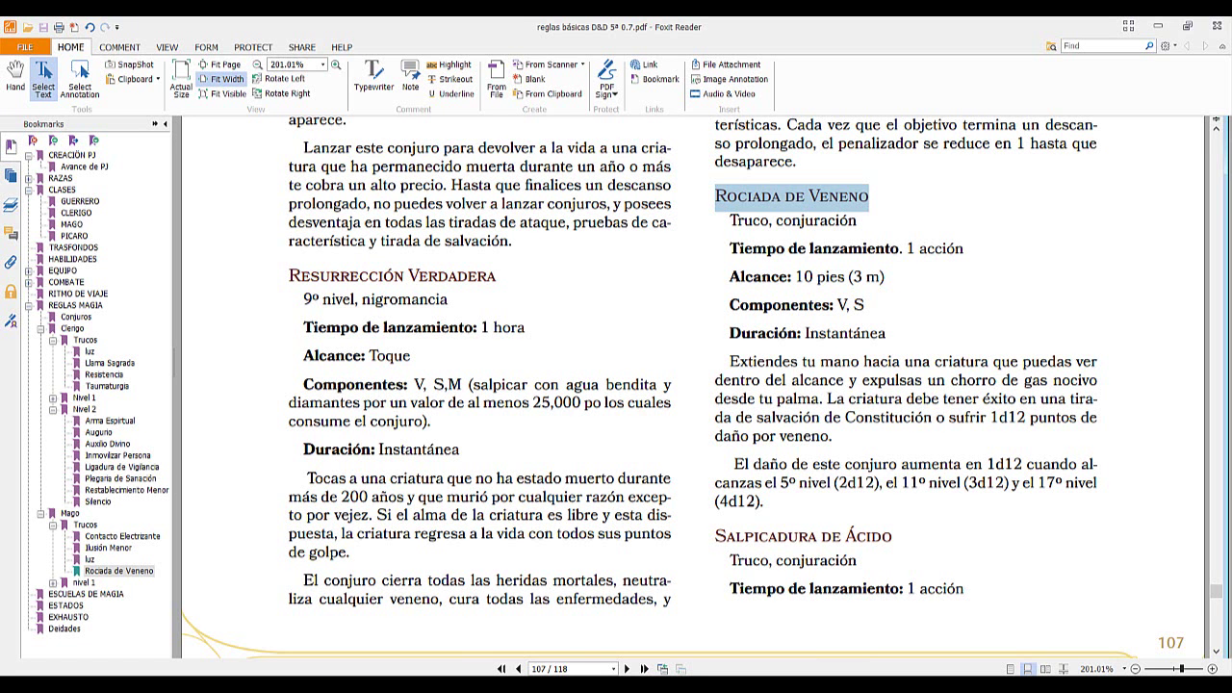
{"action": "key", "text": "alt+Tab"}
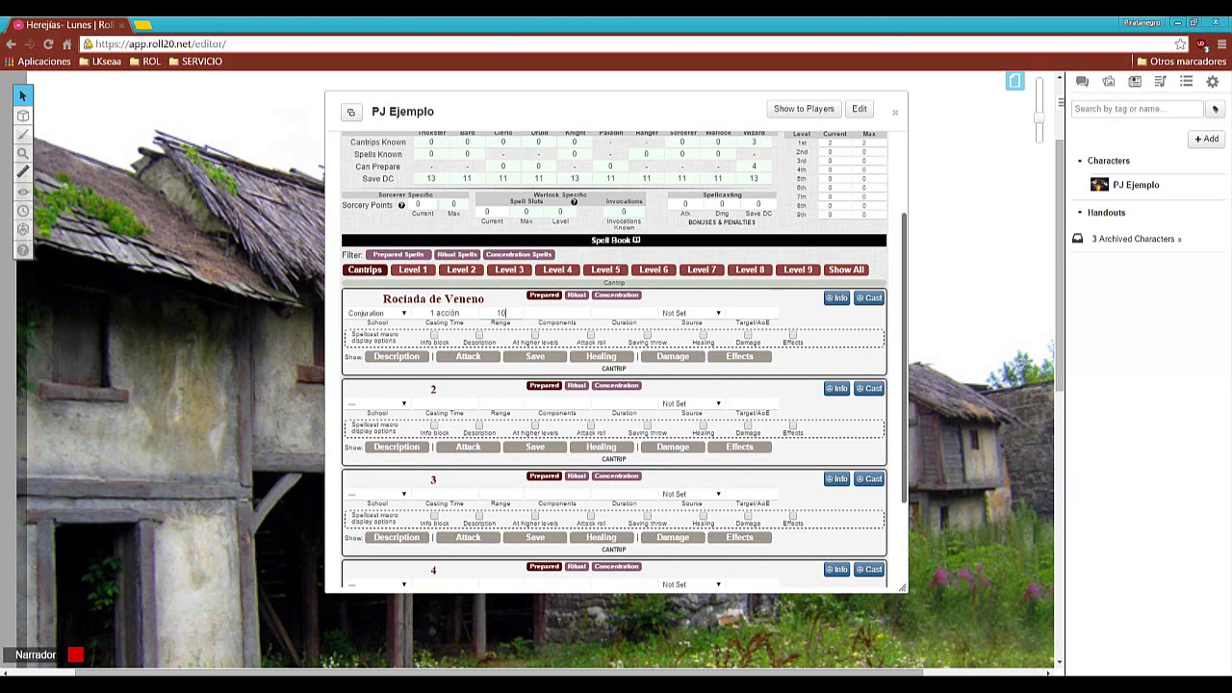
Copy the components V, S from the rules PDF and paste them into the Components of Rociada de Veneno on the sheet.
{"action": "key", "text": "alt+Tab"}
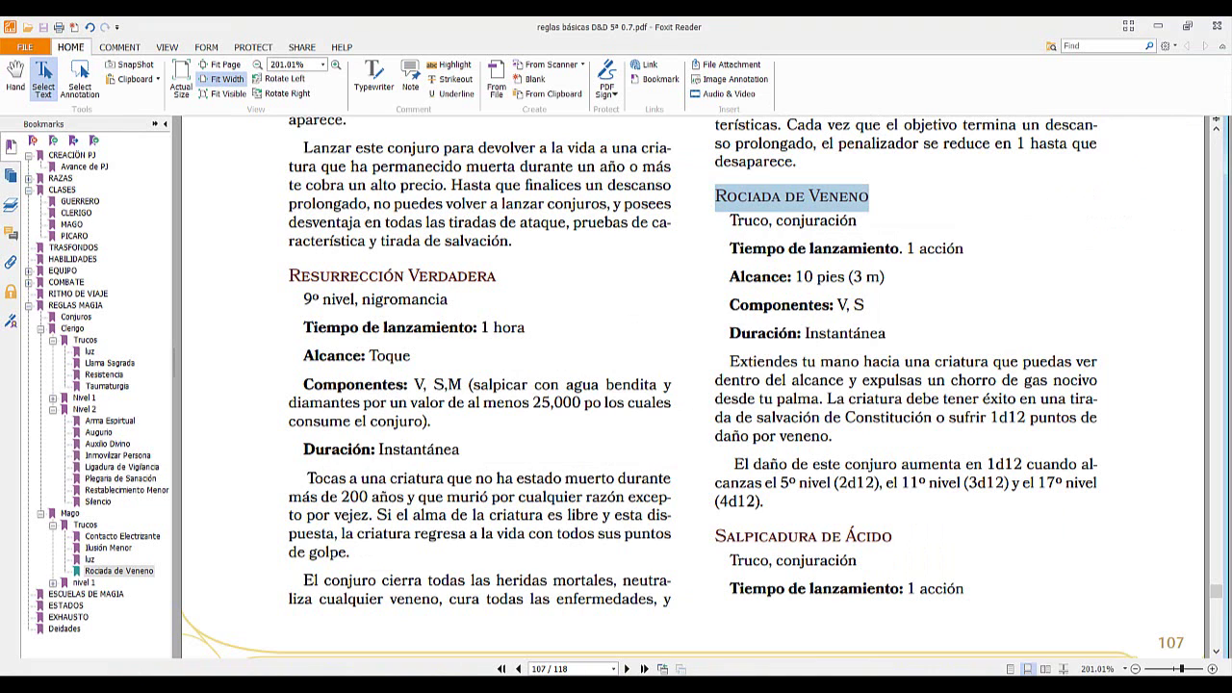
{"action": "left_click_drag", "start_coordinate": [838, 305], "coordinate": [866, 306]}
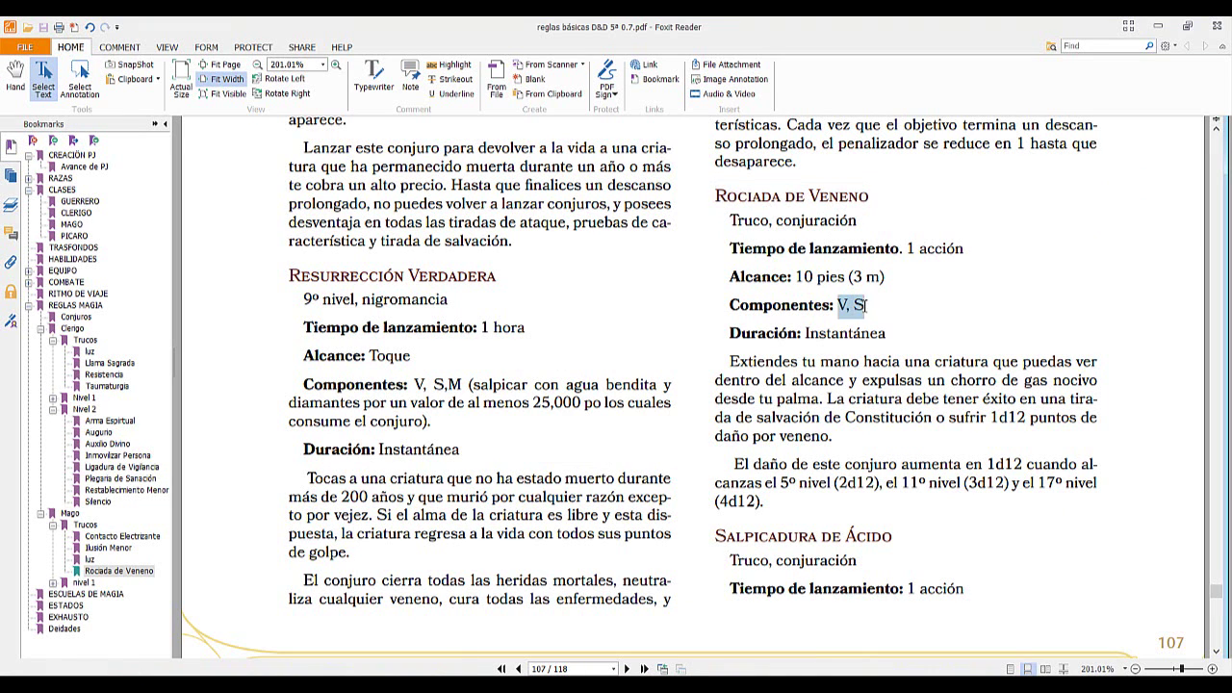
{"action": "right_click", "coordinate": [866, 306]}
{"action": "left_click", "coordinate": [876, 315]}
{"action": "key", "text": "alt+Tab"}
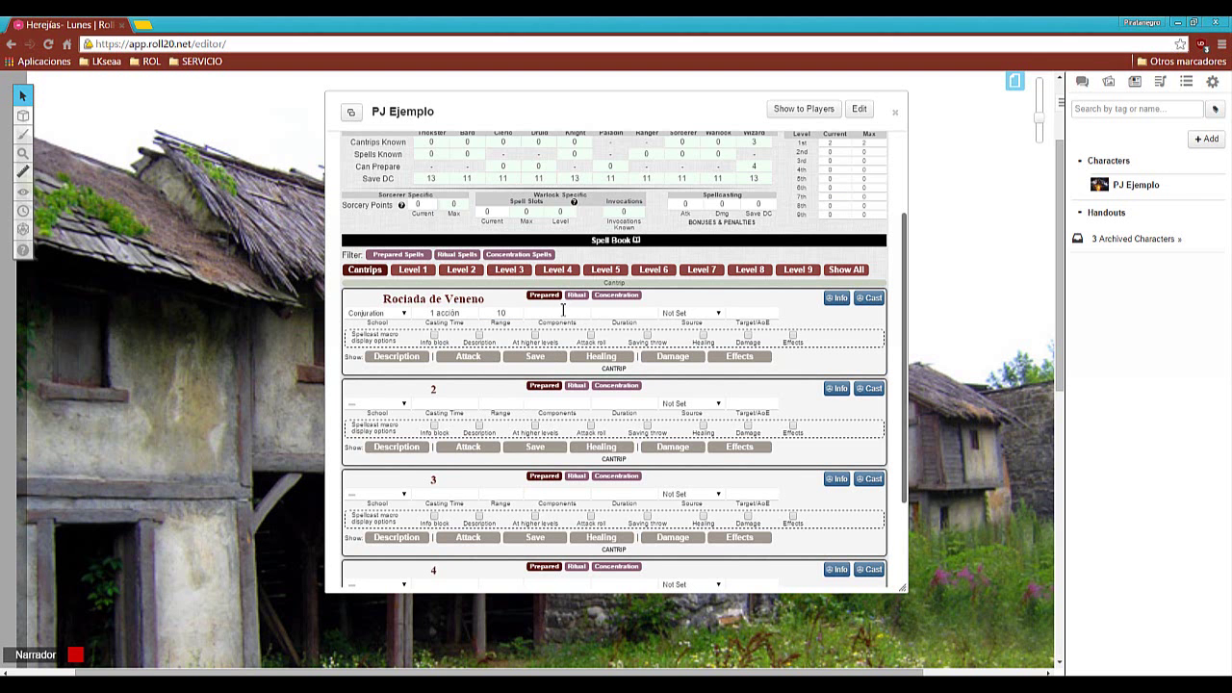
{"action": "left_click", "coordinate": [563, 314]}
{"action": "key", "text": "ctrl+v"}
Check the duration in the rules PDF, then set the cantrip's duration to Instantánea and its source to Wizard on the sheet.
{"action": "key", "text": "alt+Tab"}
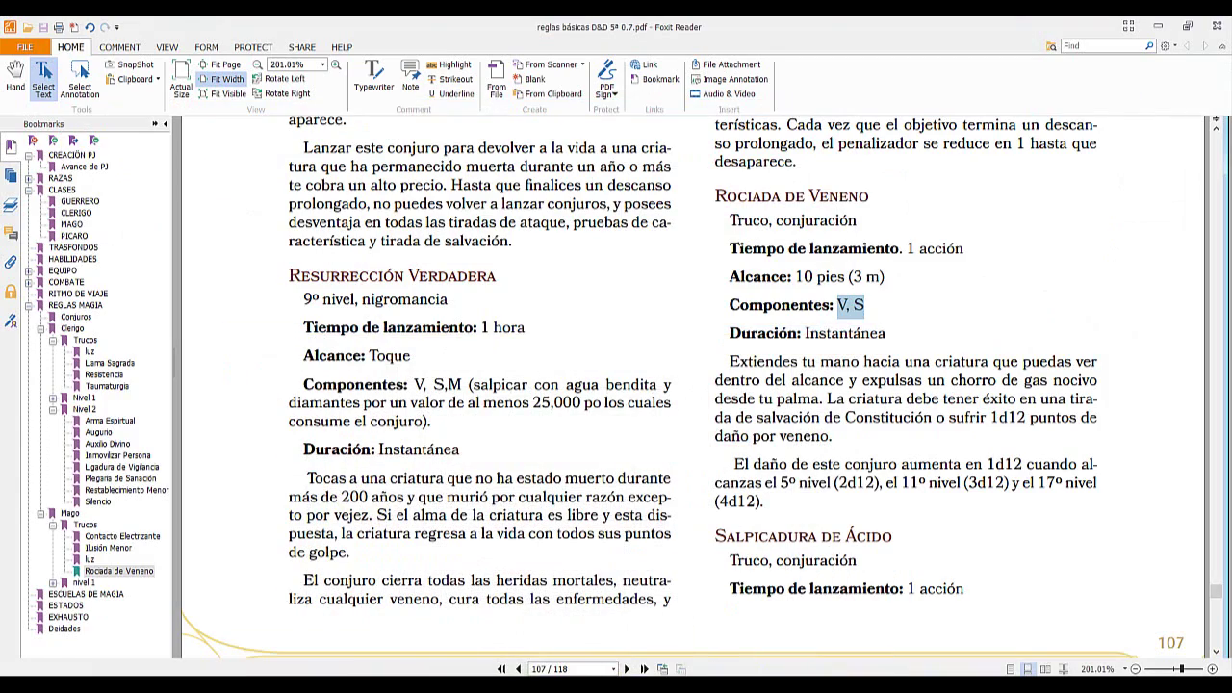
{"action": "key", "text": "alt+Tab"}
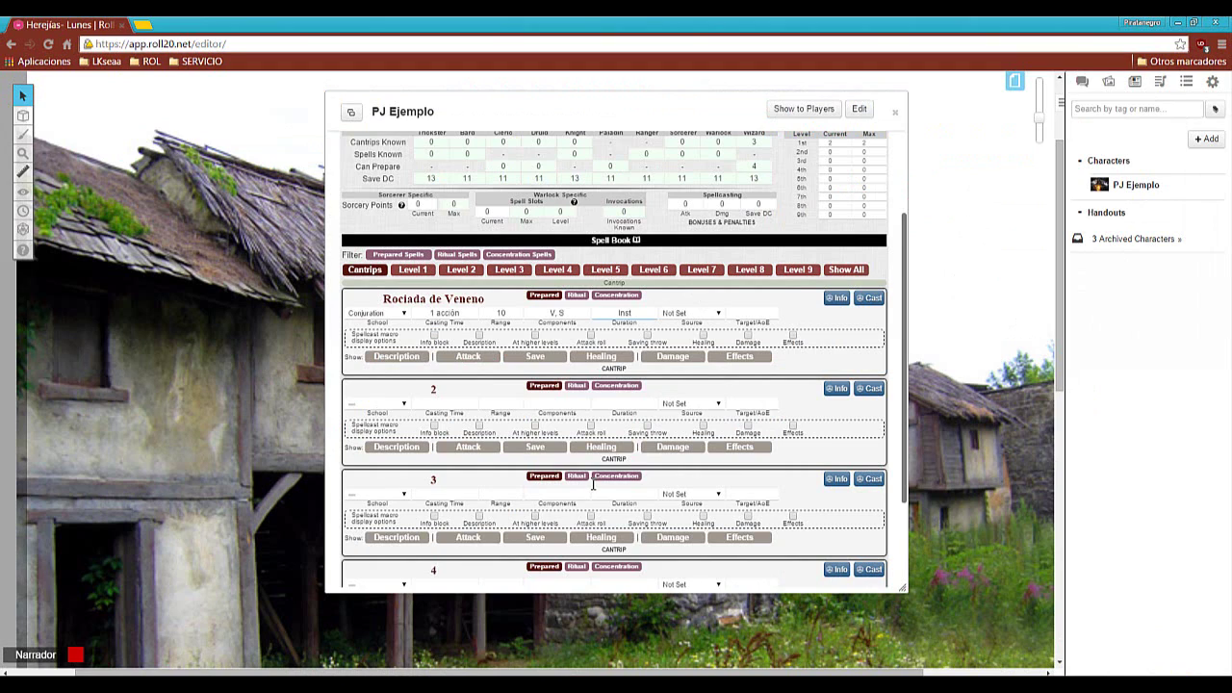
{"action": "type", "text": "Instán"}
{"action": "key", "text": "BackSpace"}
{"action": "key", "text": "BackSpace"}
{"action": "type", "text": "antan"}
{"action": "key", "text": "BackSpace"}
{"action": "key", "text": "BackSpace"}
{"action": "type", "text": "ánea"}
{"action": "left_click", "coordinate": [720, 314]}
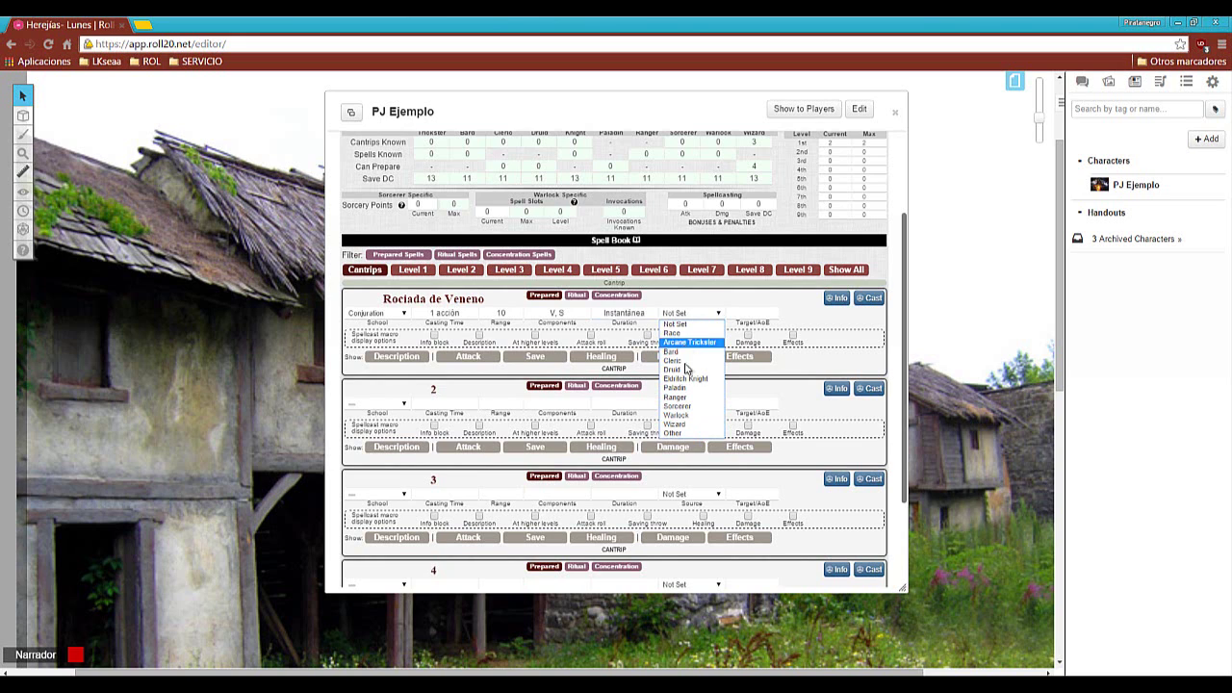
{"action": "left_click", "coordinate": [687, 424]}
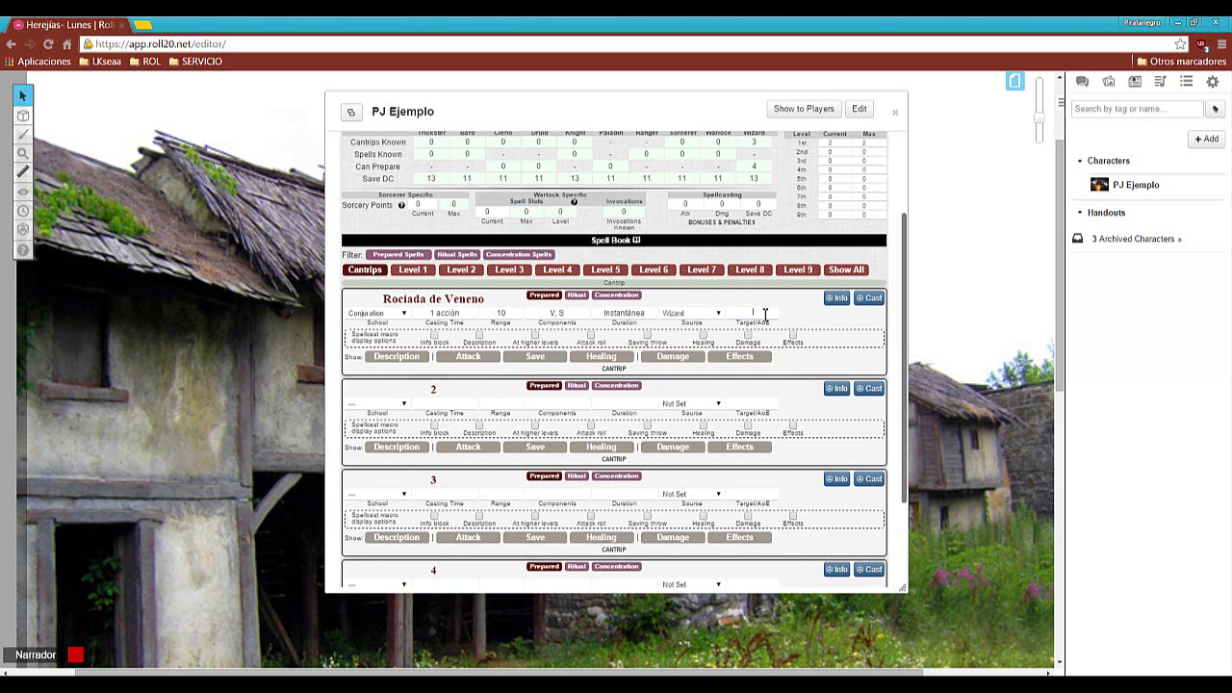
Switch to the rules PDF and copy both description paragraphs of Rociada de Veneno, from "Extiendes tu mano" to "(4d12)".
{"action": "key", "text": "alt+Tab"}
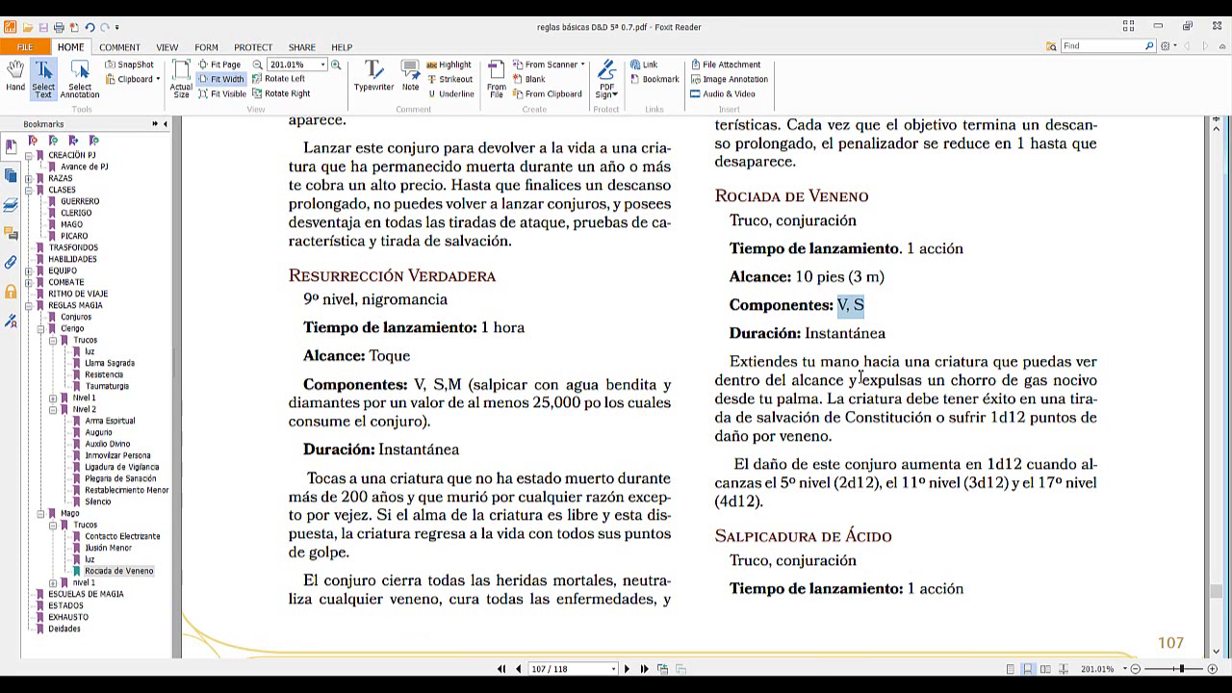
{"action": "scroll", "coordinate": [853, 354], "scroll_direction": "down", "scroll_amount": 3}
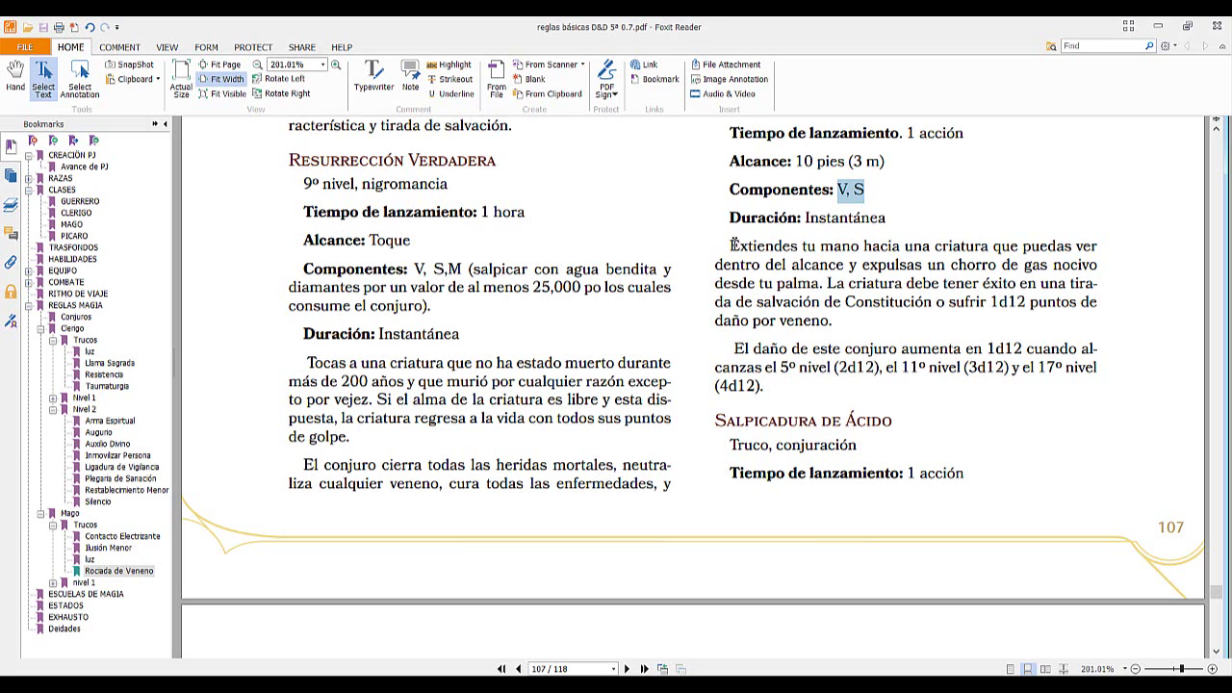
{"action": "left_click", "coordinate": [731, 247]}
{"action": "left_click_drag", "start_coordinate": [732, 246], "coordinate": [766, 399]}
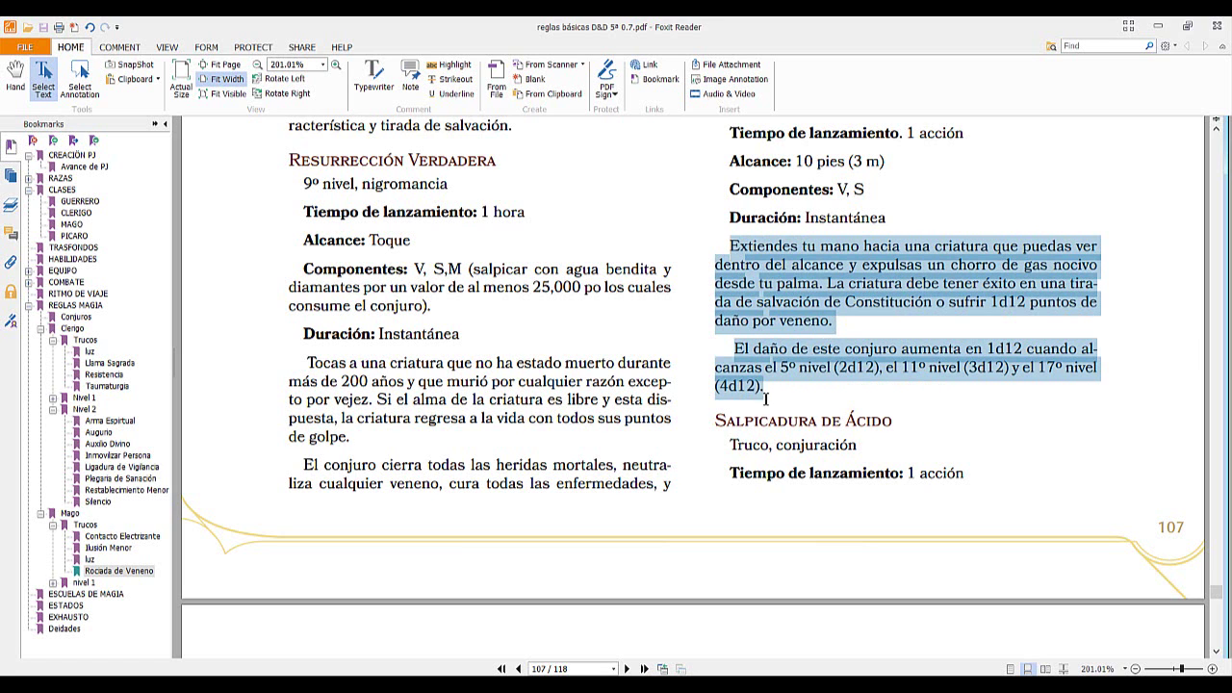
{"action": "right_click", "coordinate": [816, 283]}
{"action": "left_click", "coordinate": [848, 287]}
Return to the Roll20 sheet, show the Rociada de Veneno description section and paste the copied text into Spell Description/Flavor.
{"action": "key", "text": "alt+Tab"}
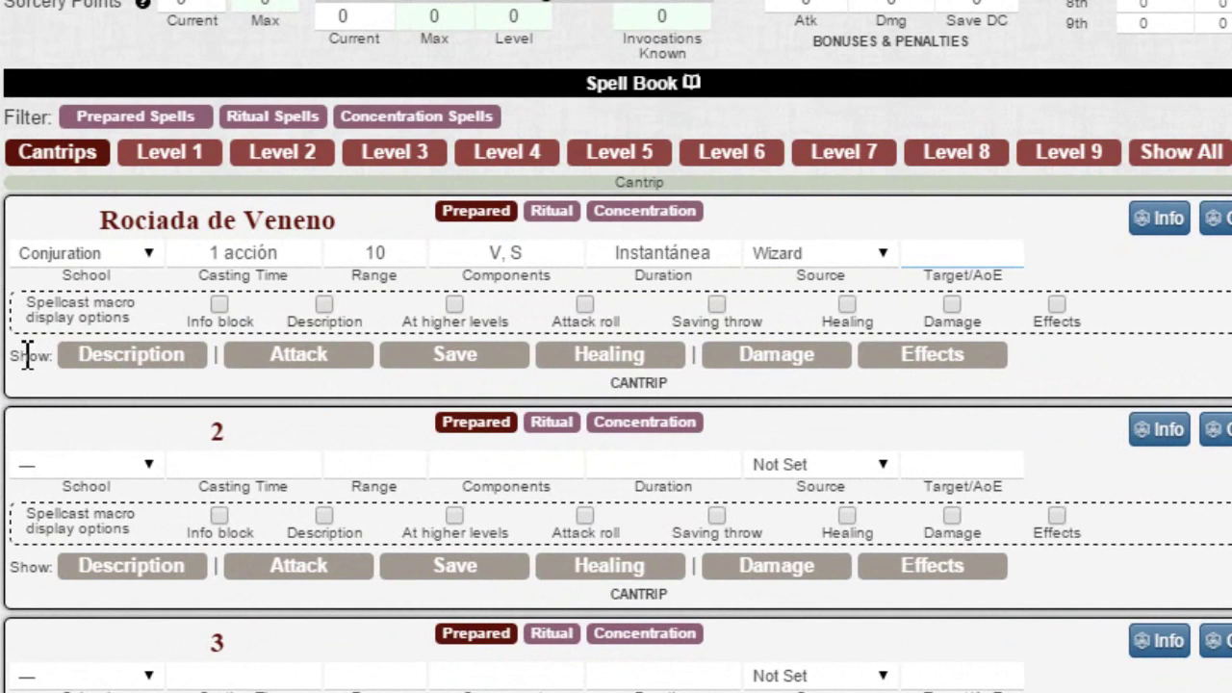
{"action": "left_click", "coordinate": [121, 371]}
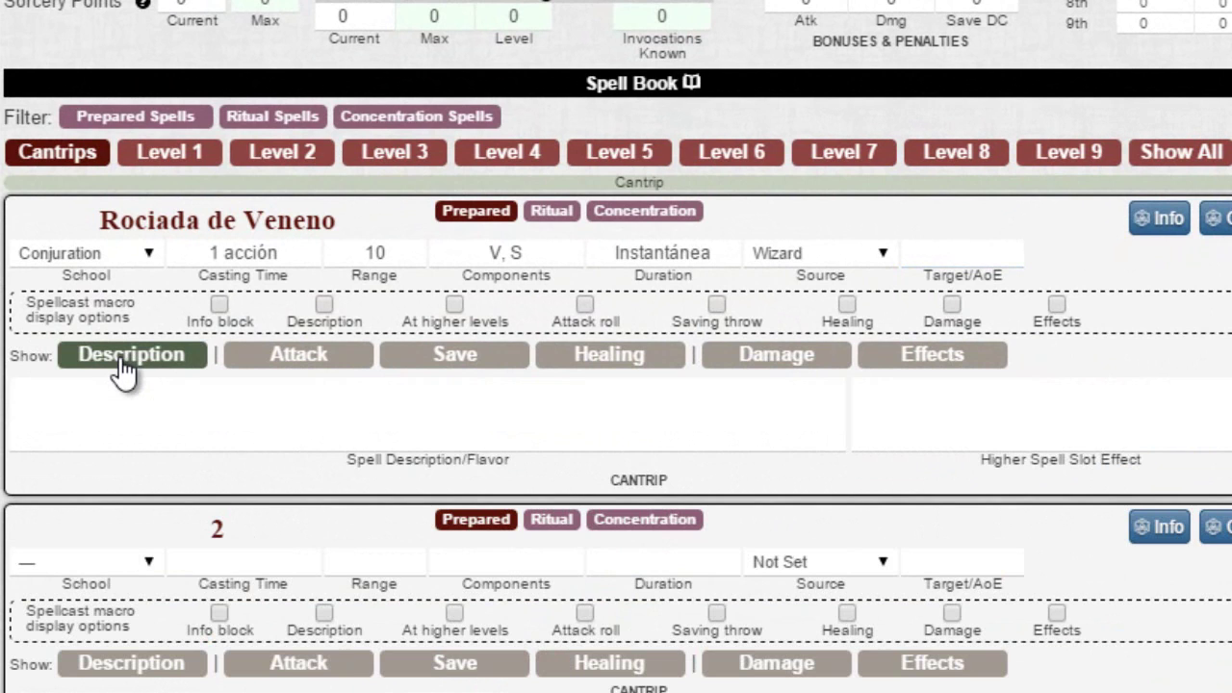
{"action": "left_click", "coordinate": [593, 406]}
{"action": "right_click", "coordinate": [594, 406]}
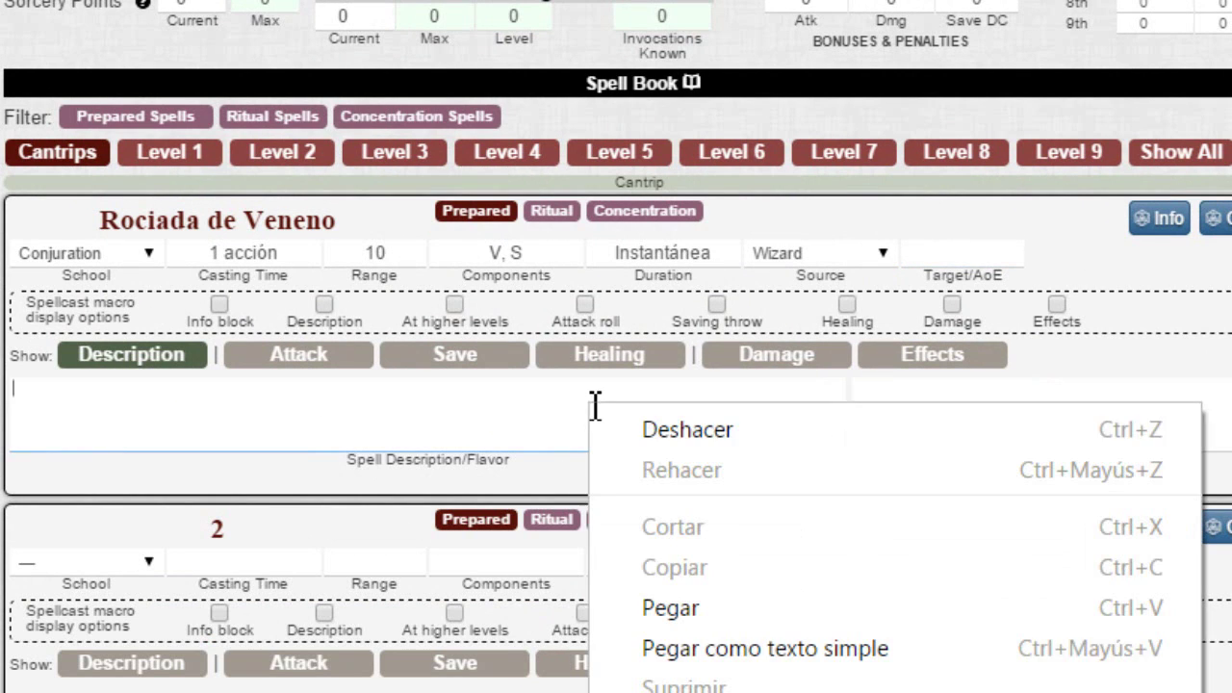
{"action": "left_click", "coordinate": [706, 609]}
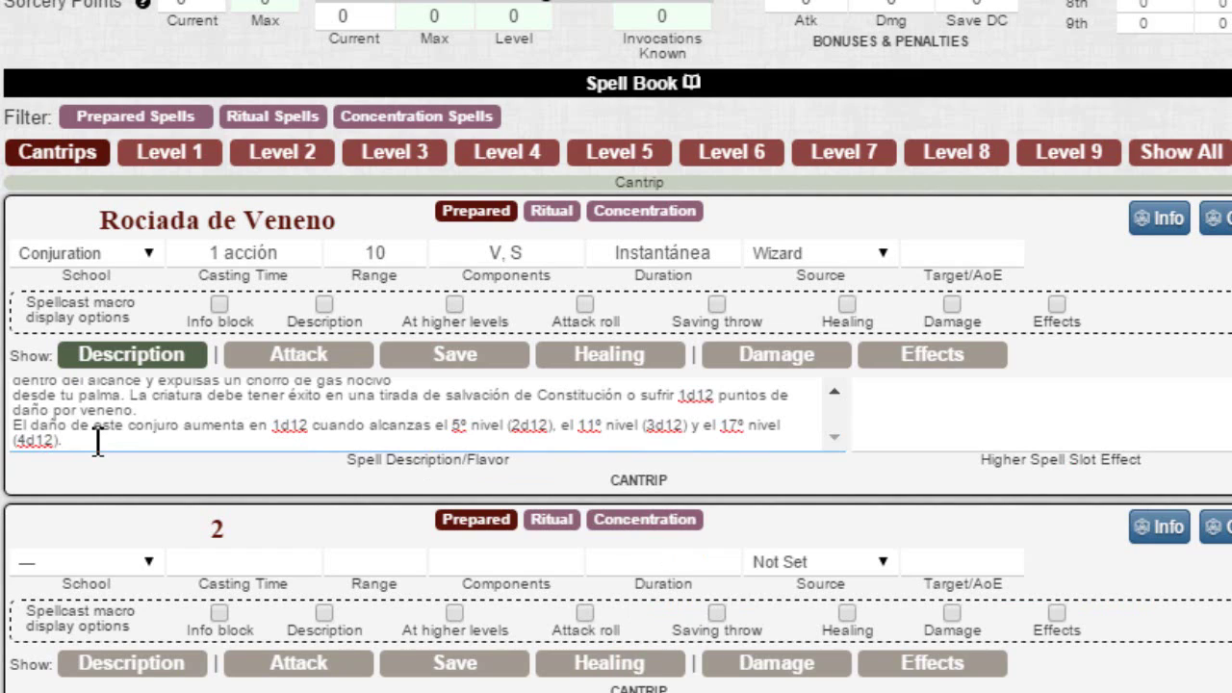
Move the paragraph beginning "El daño de este conjuro aumenta" from Rociada de Veneno's Spell Description/Flavor to its Higher Spell Slot Effect.
{"action": "left_click_drag", "start_coordinate": [97, 441], "coordinate": [12, 423]}
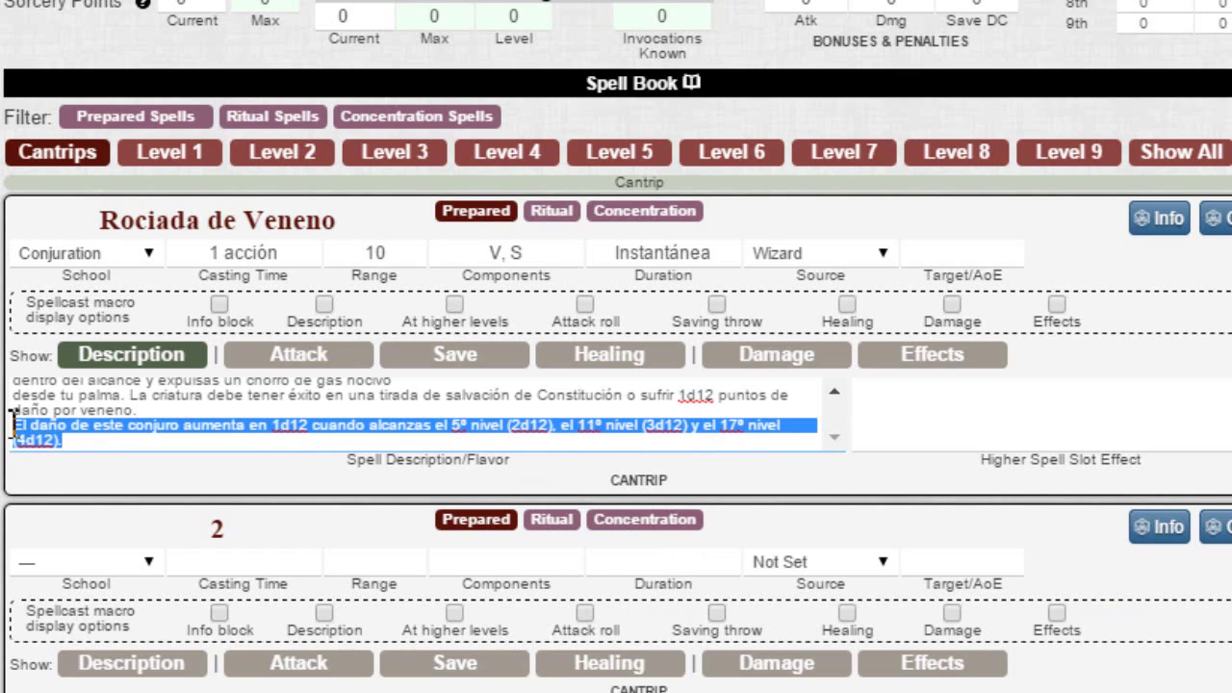
{"action": "right_click", "coordinate": [224, 424]}
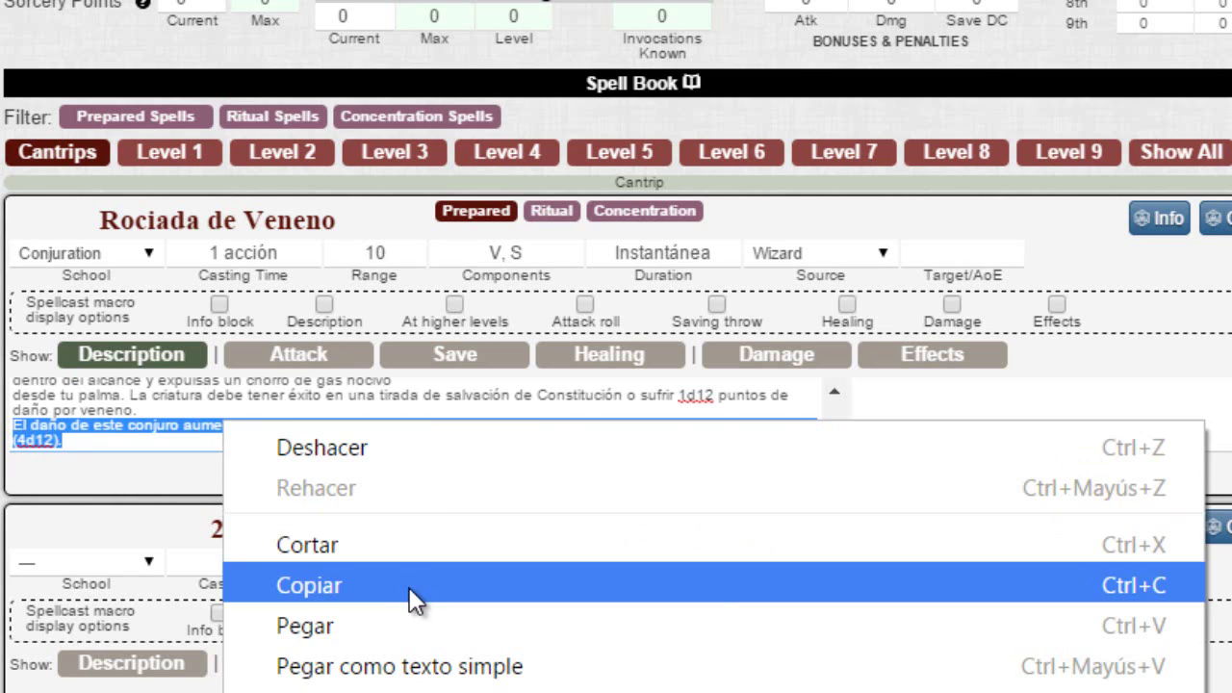
{"action": "left_click", "coordinate": [409, 587]}
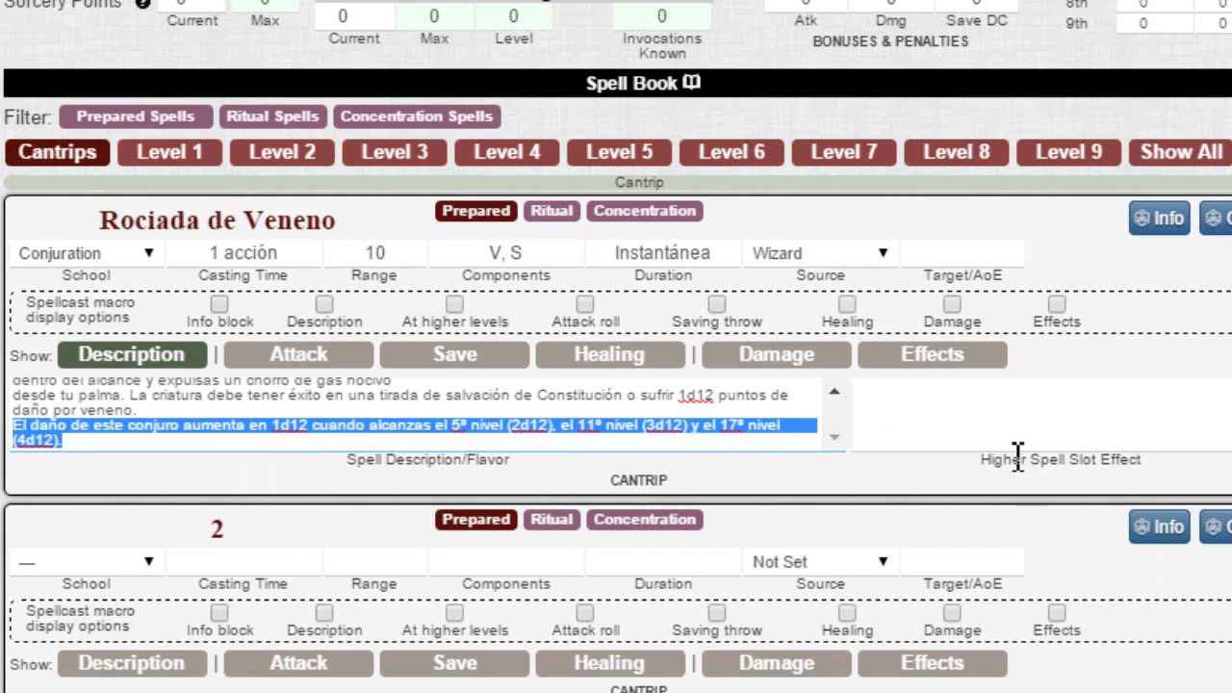
{"action": "left_click", "coordinate": [1098, 427]}
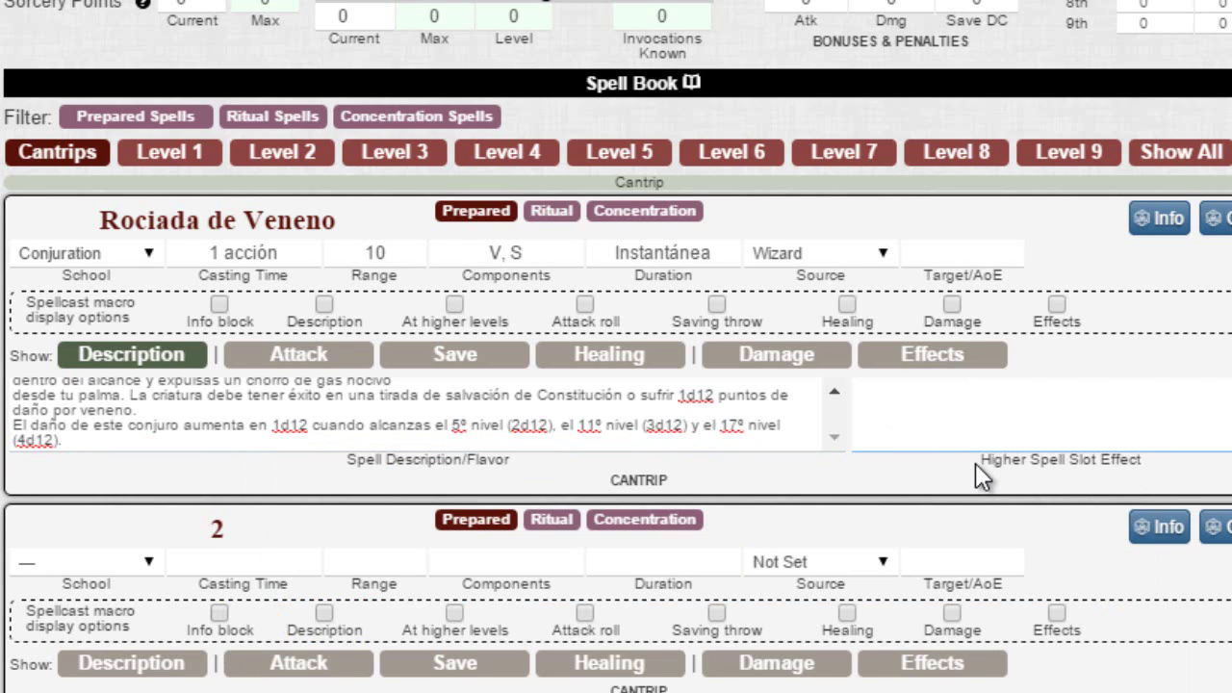
{"action": "key", "text": "ctrl+v"}
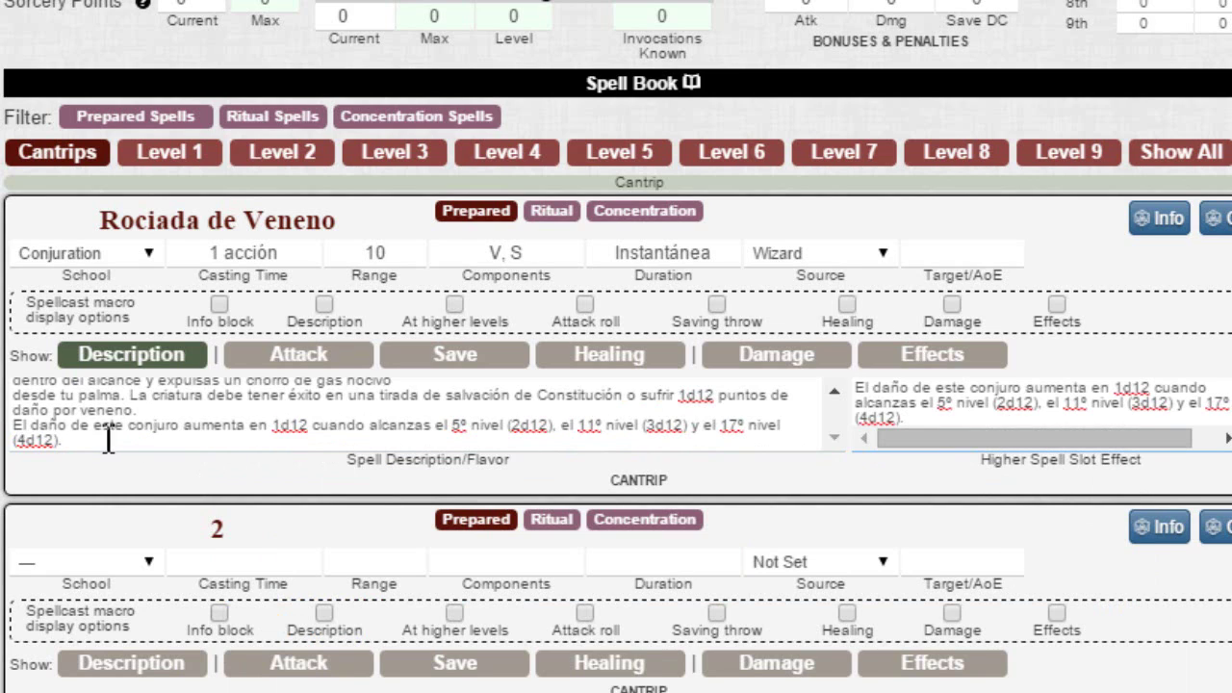
{"action": "left_click_drag", "start_coordinate": [108, 439], "coordinate": [11, 424]}
{"action": "key", "text": "BackSpace"}
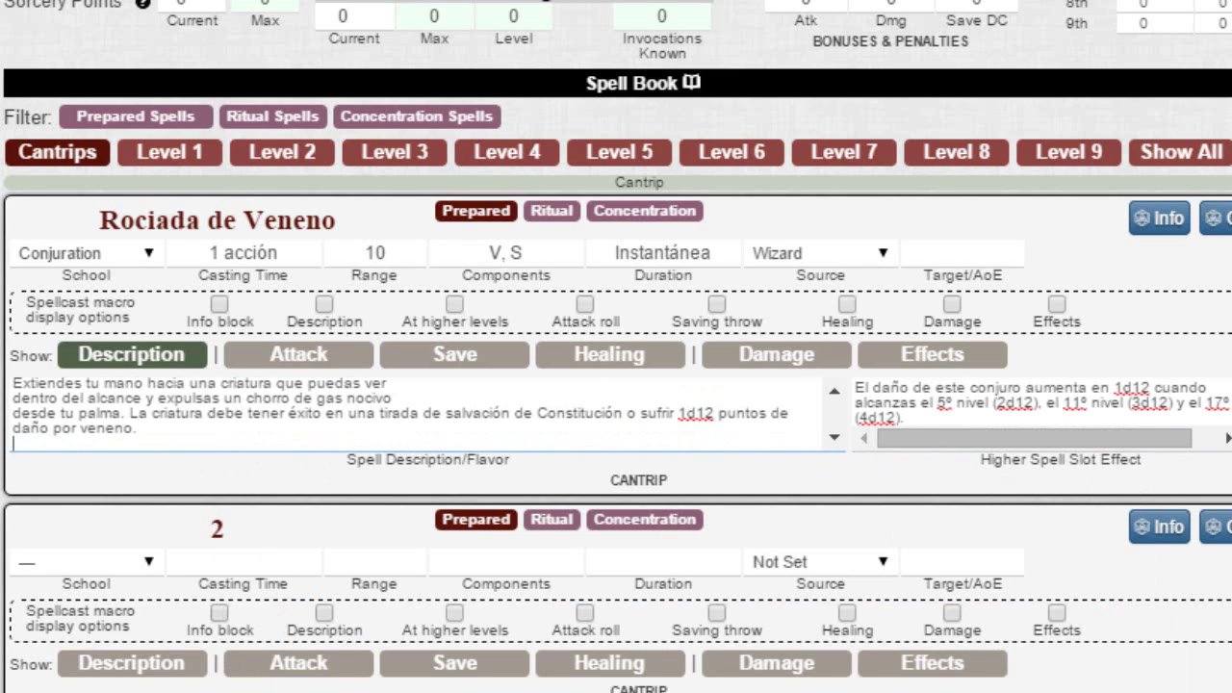
Show Rociada de Veneno's save section and set the Save Stat to Con, Save DC to Wizard DC and successful save to "Ignora daño".
{"action": "scroll", "coordinate": [449, 462], "scroll_direction": "up", "scroll_amount": 3}
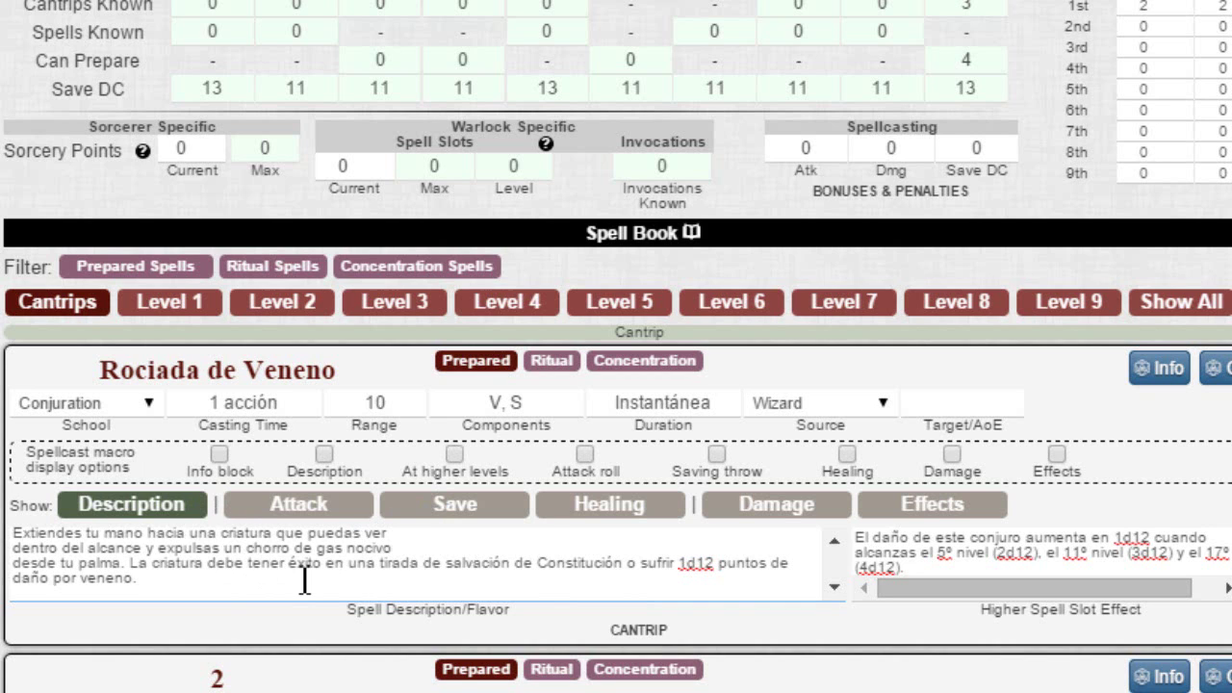
{"action": "scroll", "coordinate": [789, 462], "scroll_direction": "down", "scroll_amount": 6}
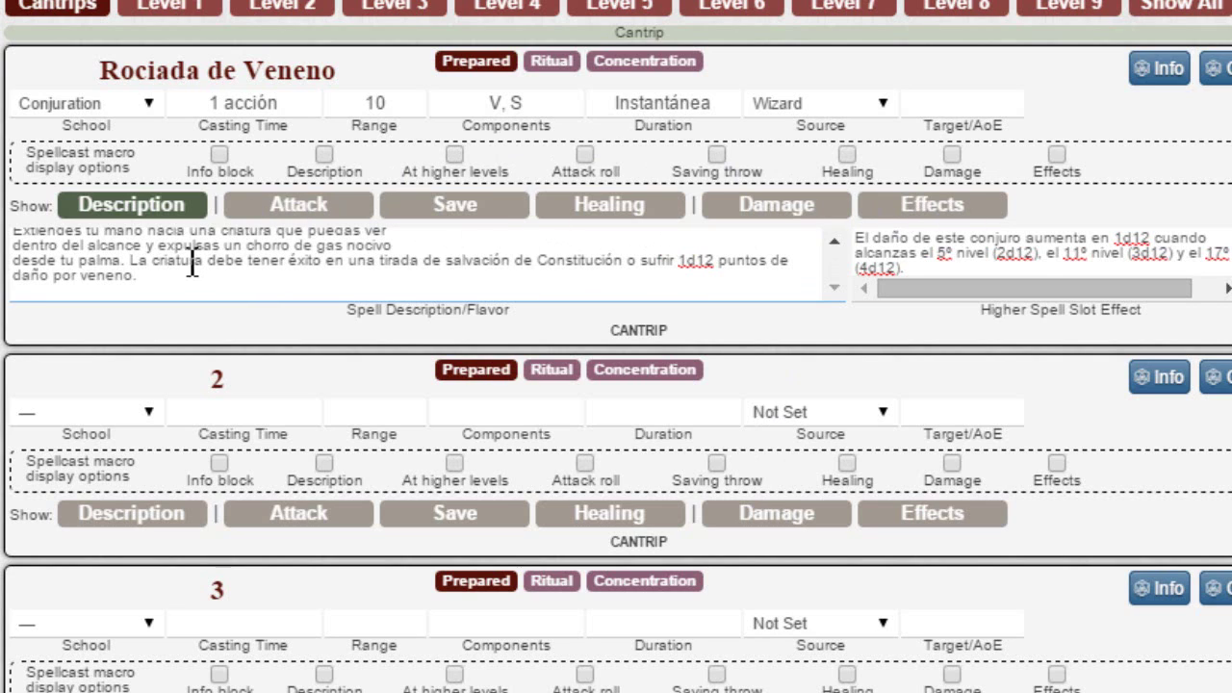
{"action": "scroll", "coordinate": [193, 267], "scroll_direction": "up", "scroll_amount": 1}
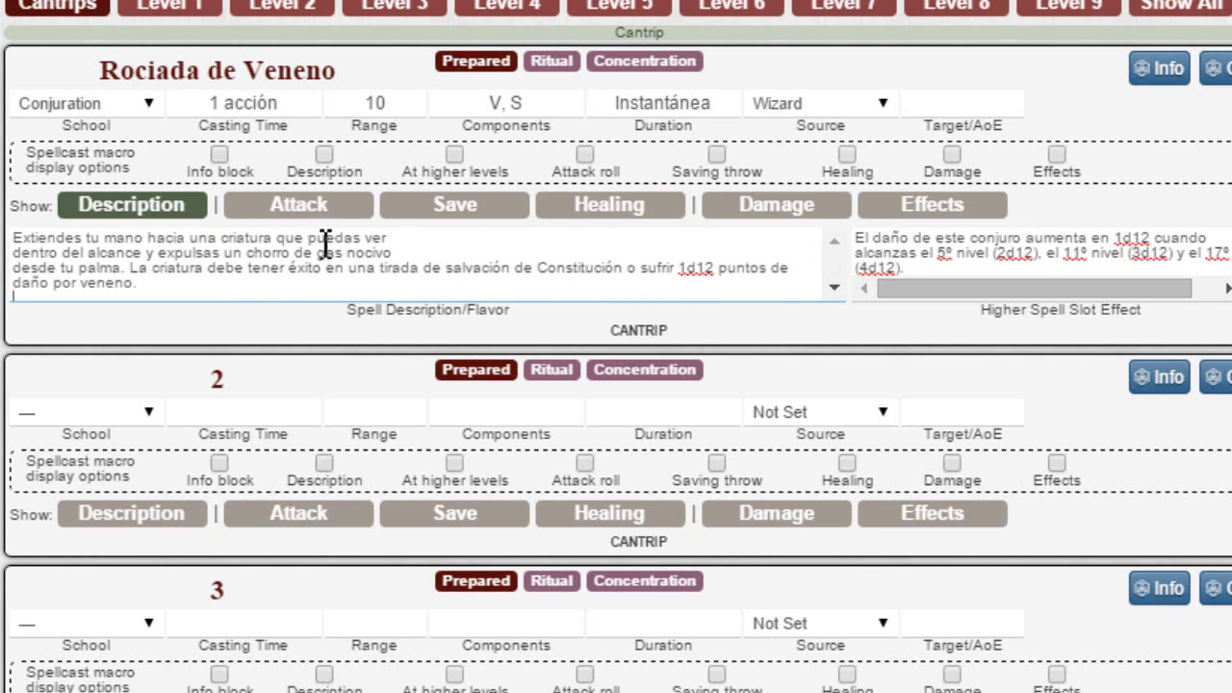
{"action": "left_click", "coordinate": [465, 216]}
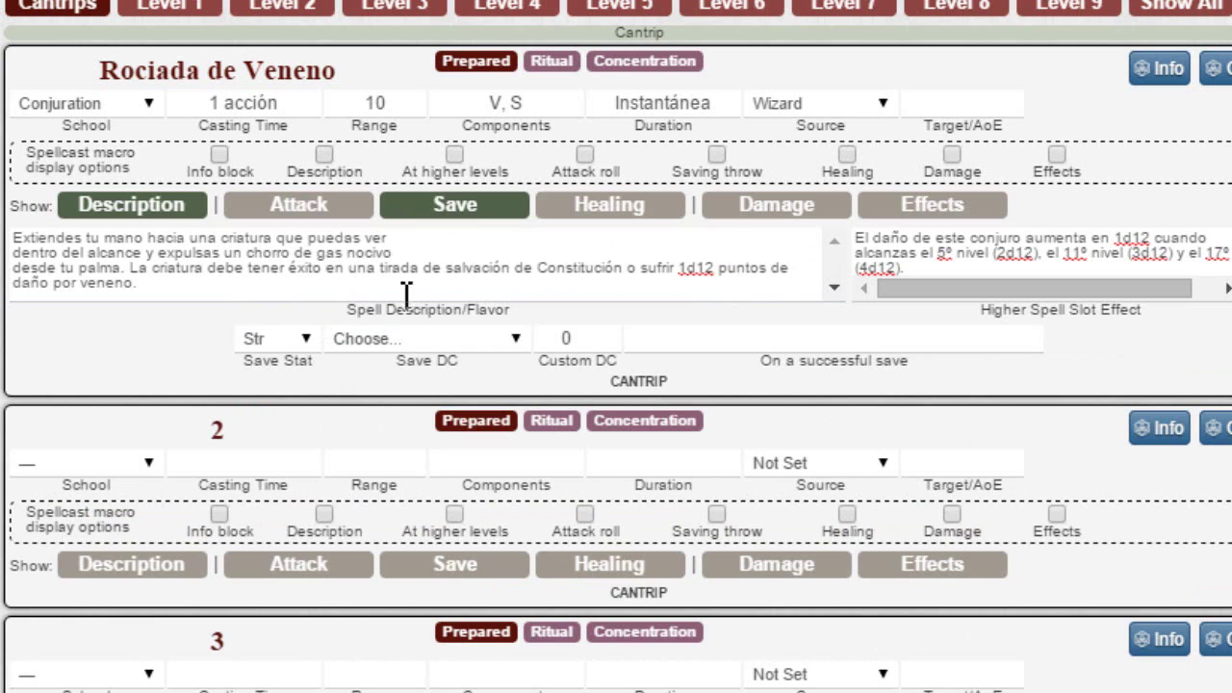
{"action": "left_click", "coordinate": [304, 341]}
{"action": "left_click", "coordinate": [306, 407]}
{"action": "left_click", "coordinate": [517, 338]}
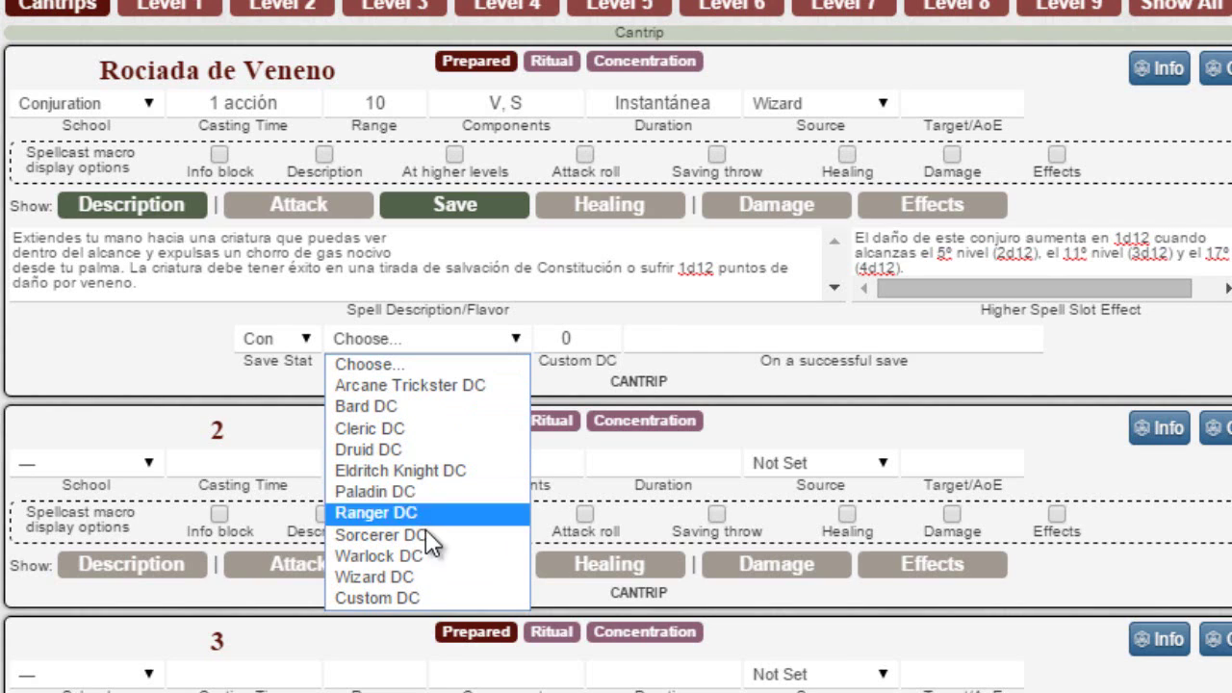
{"action": "left_click", "coordinate": [392, 579]}
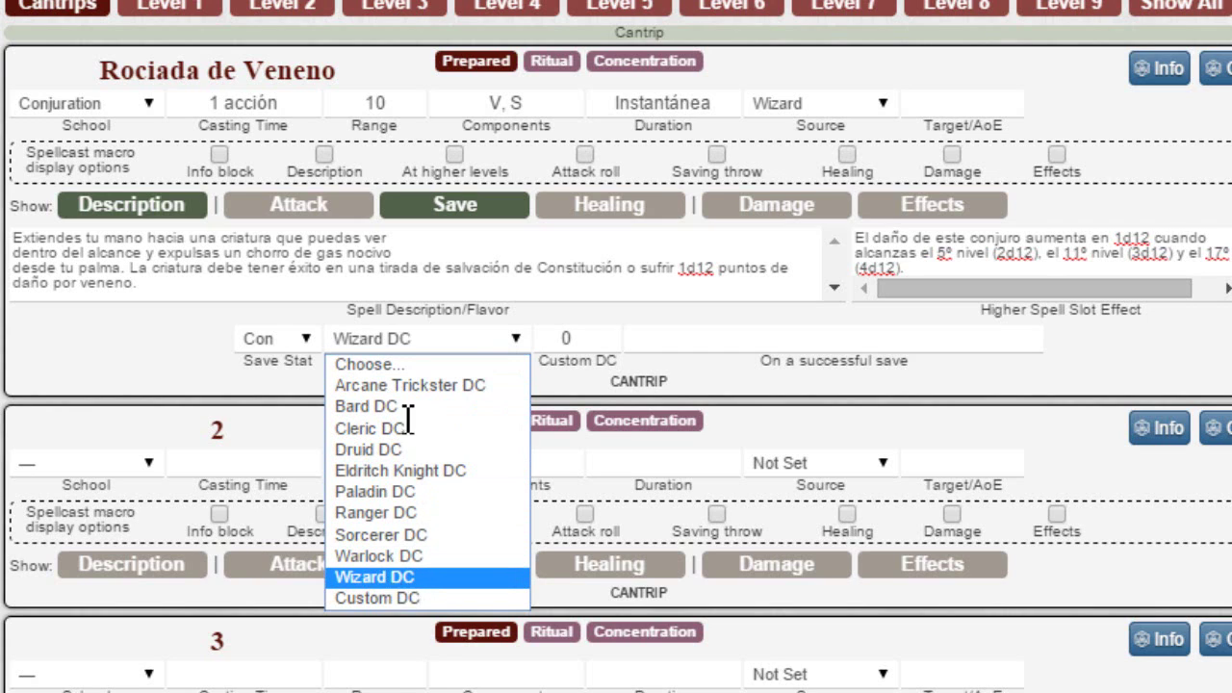
{"action": "left_click", "coordinate": [833, 342]}
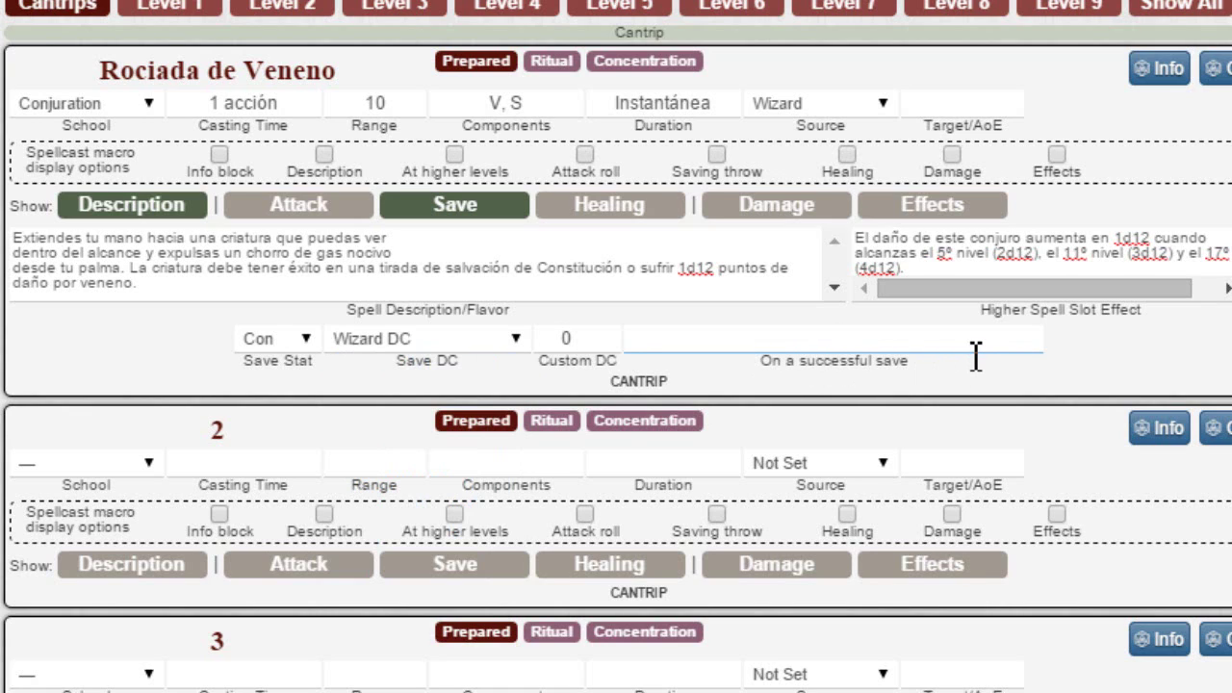
{"action": "type", "text": "Ignora daño"}
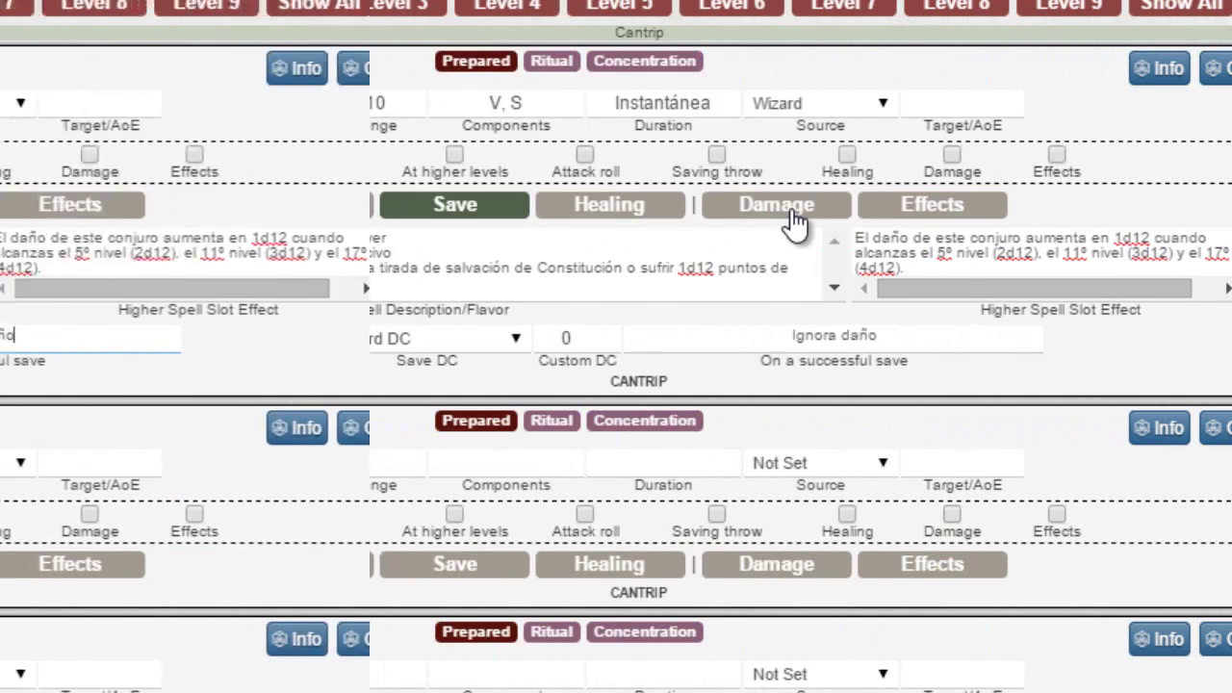
Show Rociada de Veneno's damage section, enter 1d12 damage of type "veneno", and enable Saving throw and Damage in the spellcast macro display options.
{"action": "left_click", "coordinate": [795, 209]}
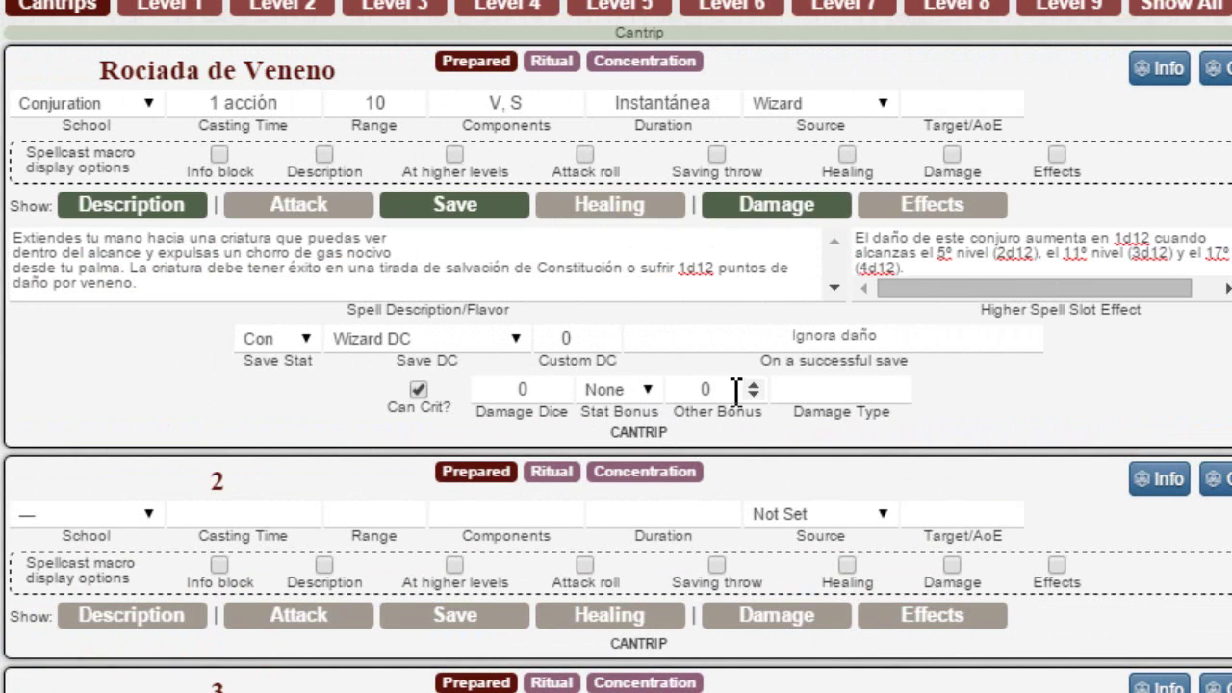
{"action": "double_click", "coordinate": [524, 390]}
{"action": "type", "text": "1d12"}
{"action": "left_click", "coordinate": [853, 388]}
{"action": "type", "text": "Vene"}
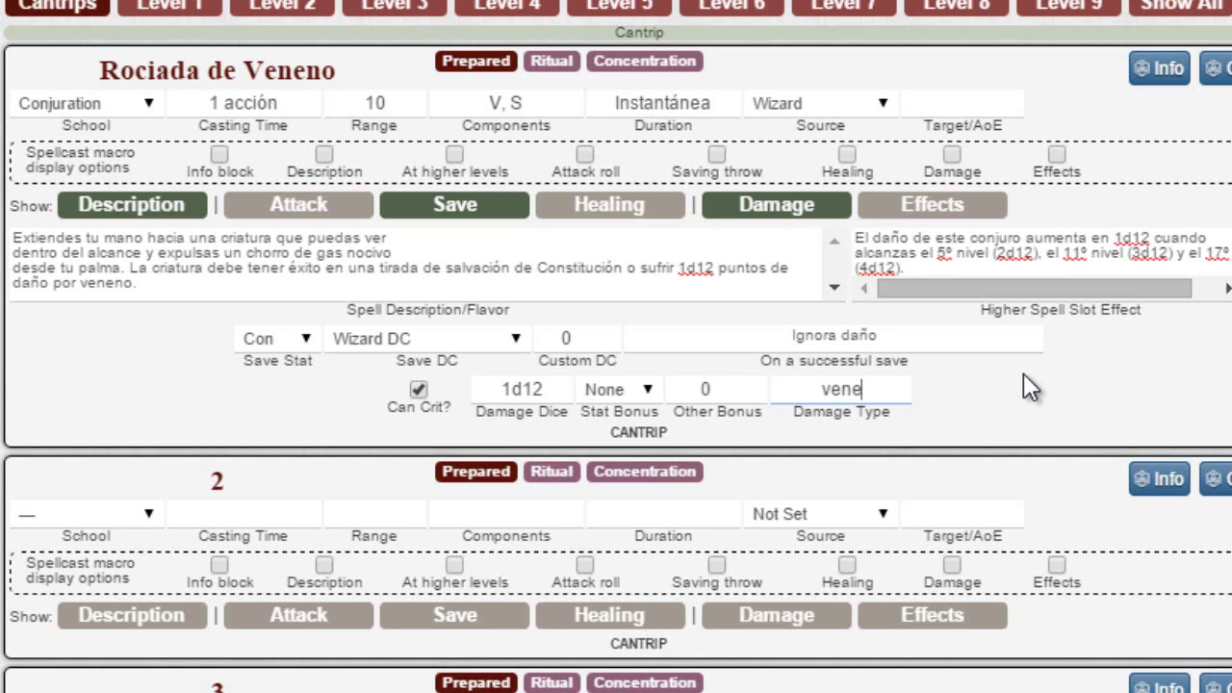
{"action": "type", "text": "np"}
{"action": "key", "text": "BackSpace"}
{"action": "type", "text": "o"}
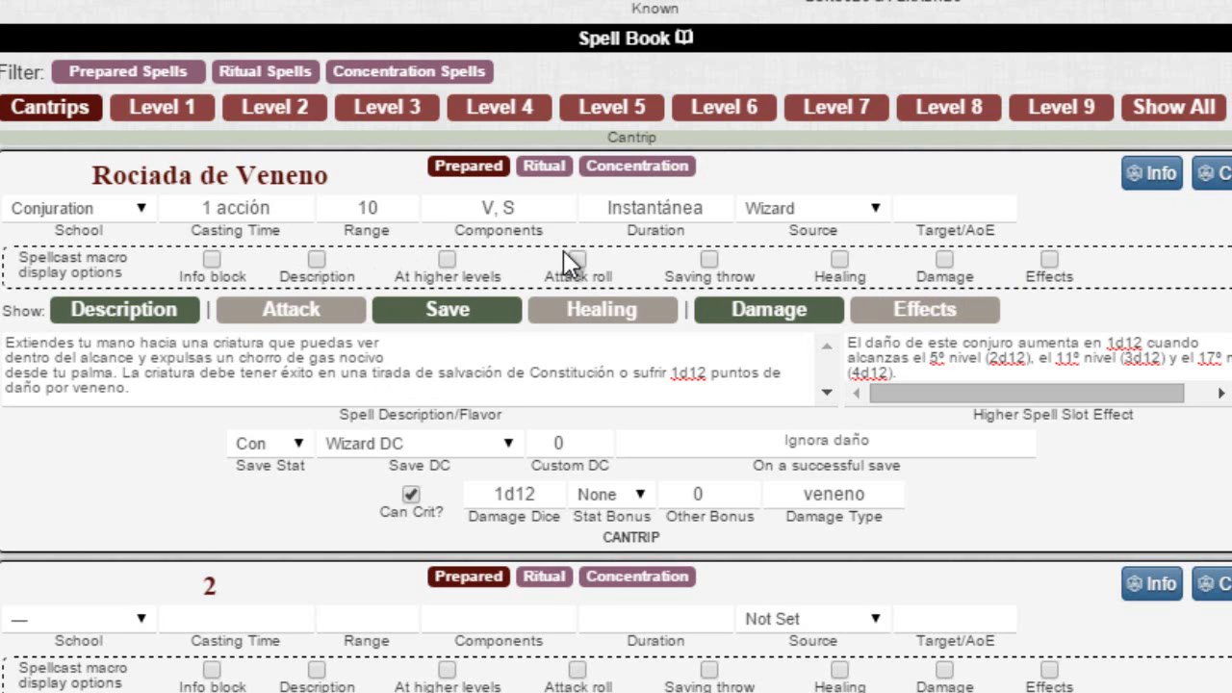
{"action": "left_click", "coordinate": [710, 259]}
{"action": "left_click", "coordinate": [945, 259]}
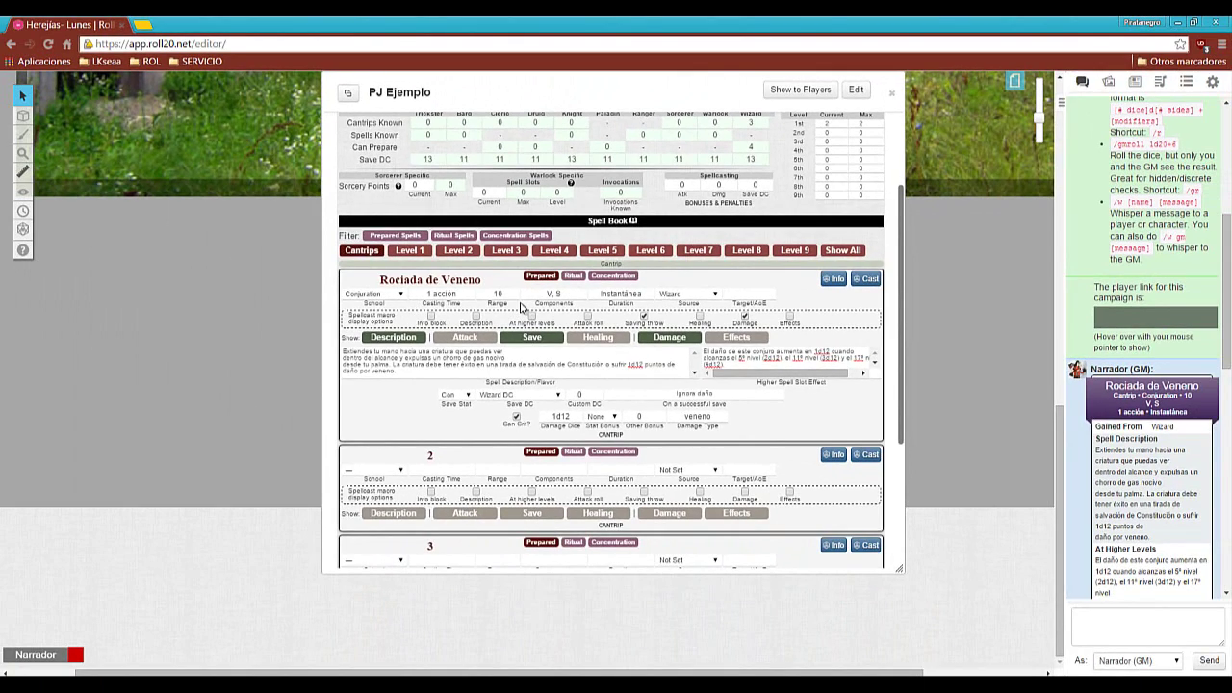
Filter the spell book to show the Level 1 spells.
{"action": "scroll", "coordinate": [521, 306], "scroll_direction": "down", "scroll_amount": 3}
{"action": "scroll", "coordinate": [433, 359], "scroll_direction": "up", "scroll_amount": 2}
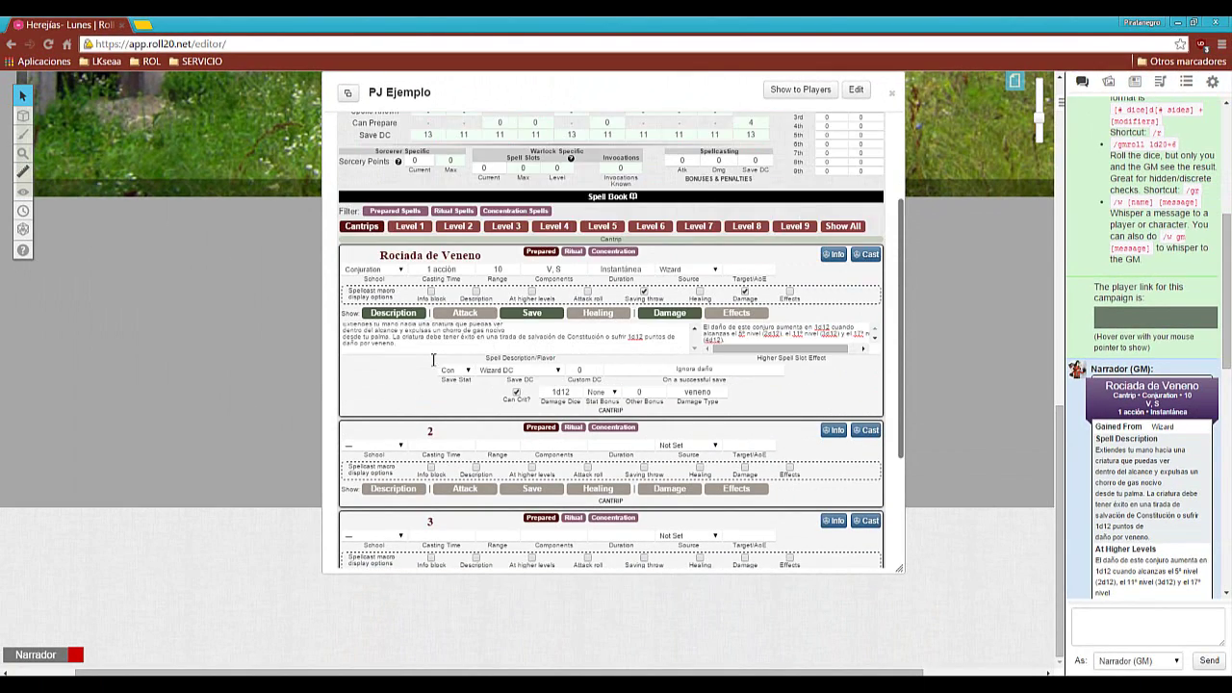
{"action": "scroll", "coordinate": [453, 347], "scroll_direction": "down", "scroll_amount": 2}
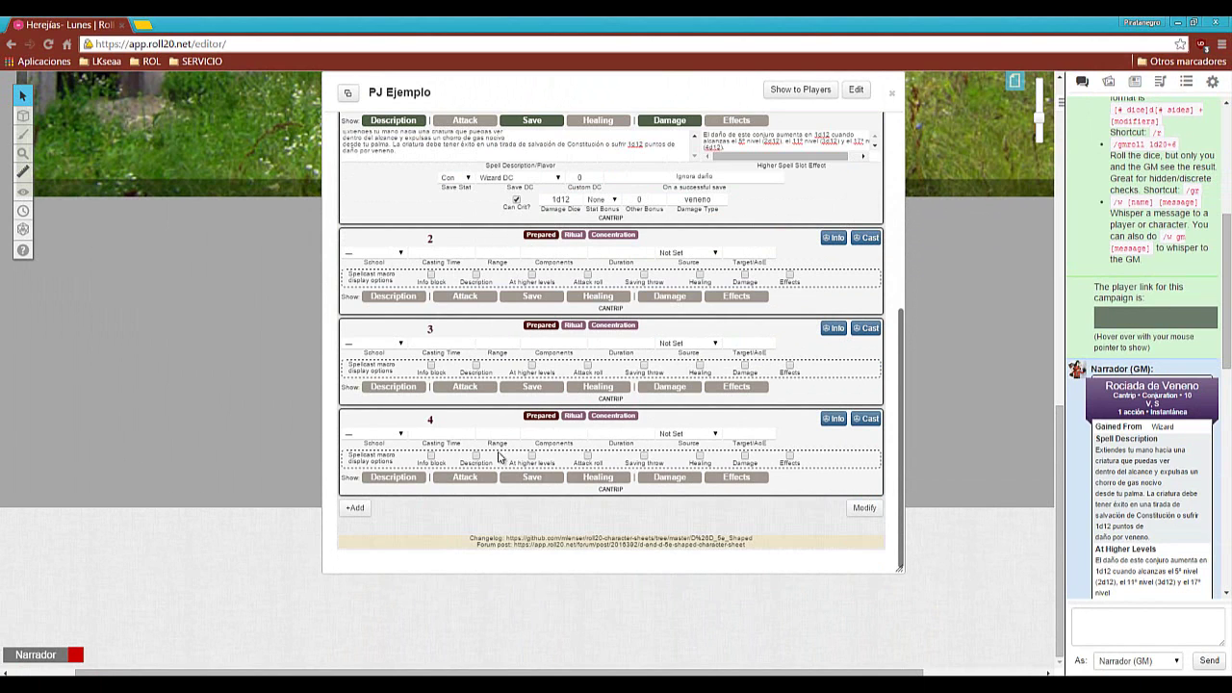
{"action": "scroll", "coordinate": [546, 403], "scroll_direction": "up", "scroll_amount": 2}
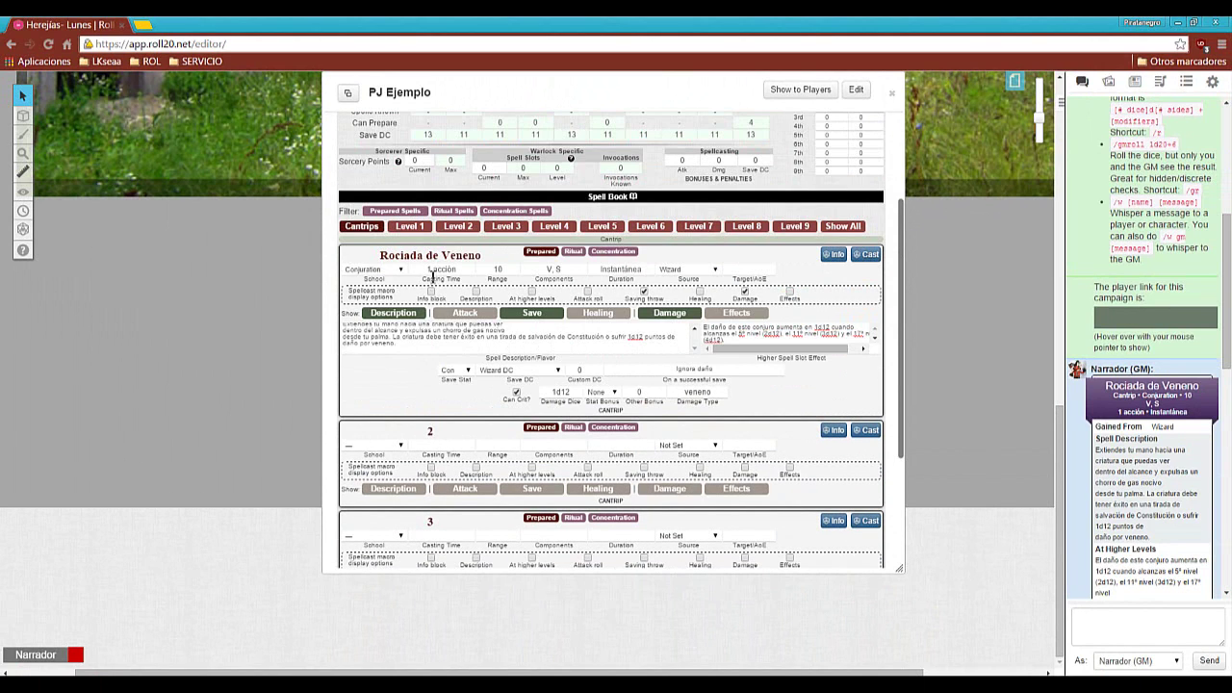
{"action": "left_click", "coordinate": [410, 228]}
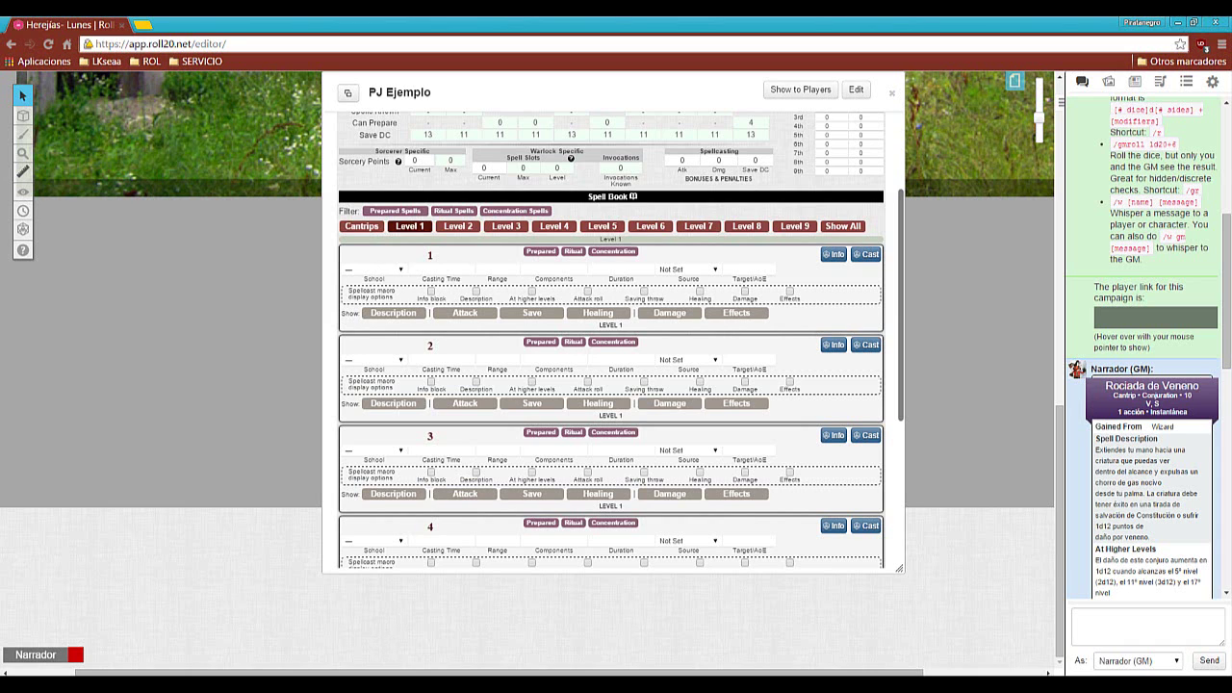
Switch to the rules PDF, open the Dormir entry among the mage's level 1 spells and read through its description.
{"action": "left_click", "coordinate": [390, 587]}
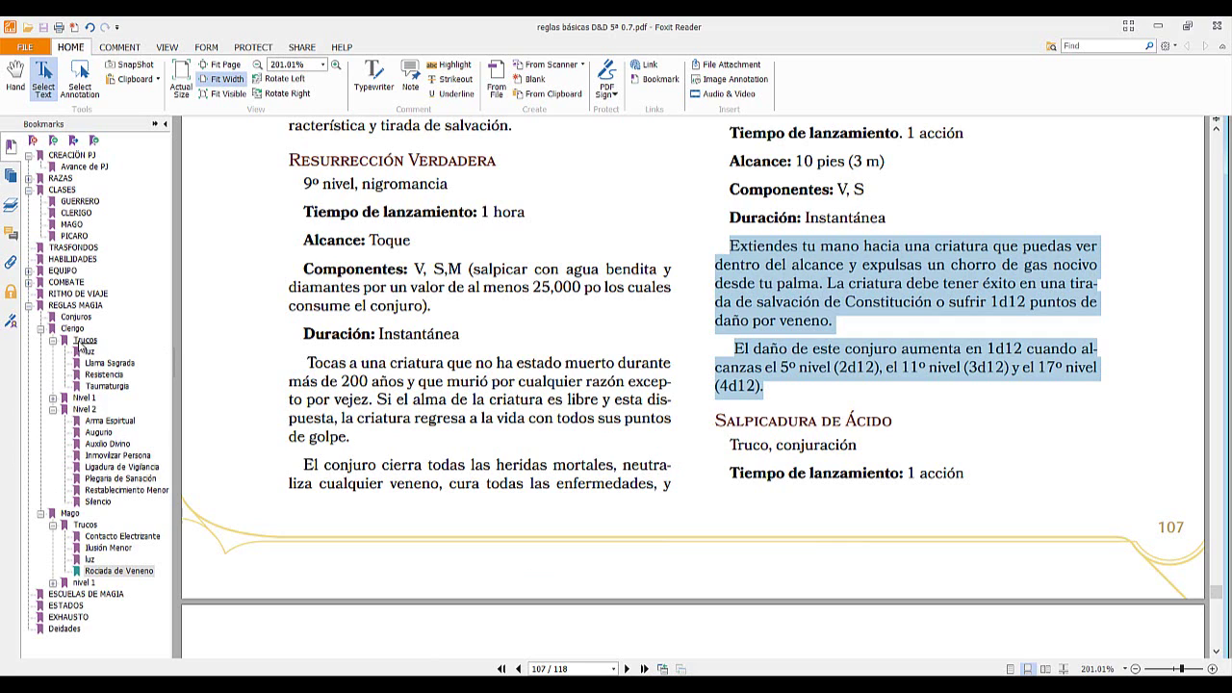
{"action": "left_click", "coordinate": [40, 328]}
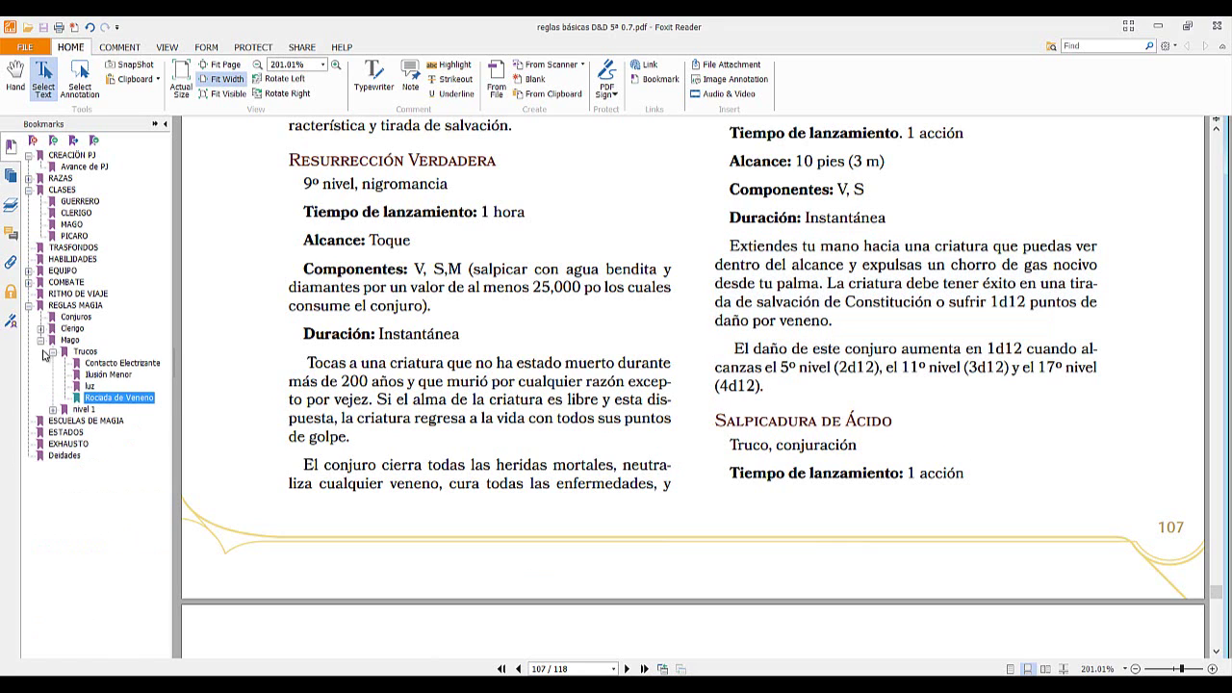
{"action": "left_click", "coordinate": [53, 409]}
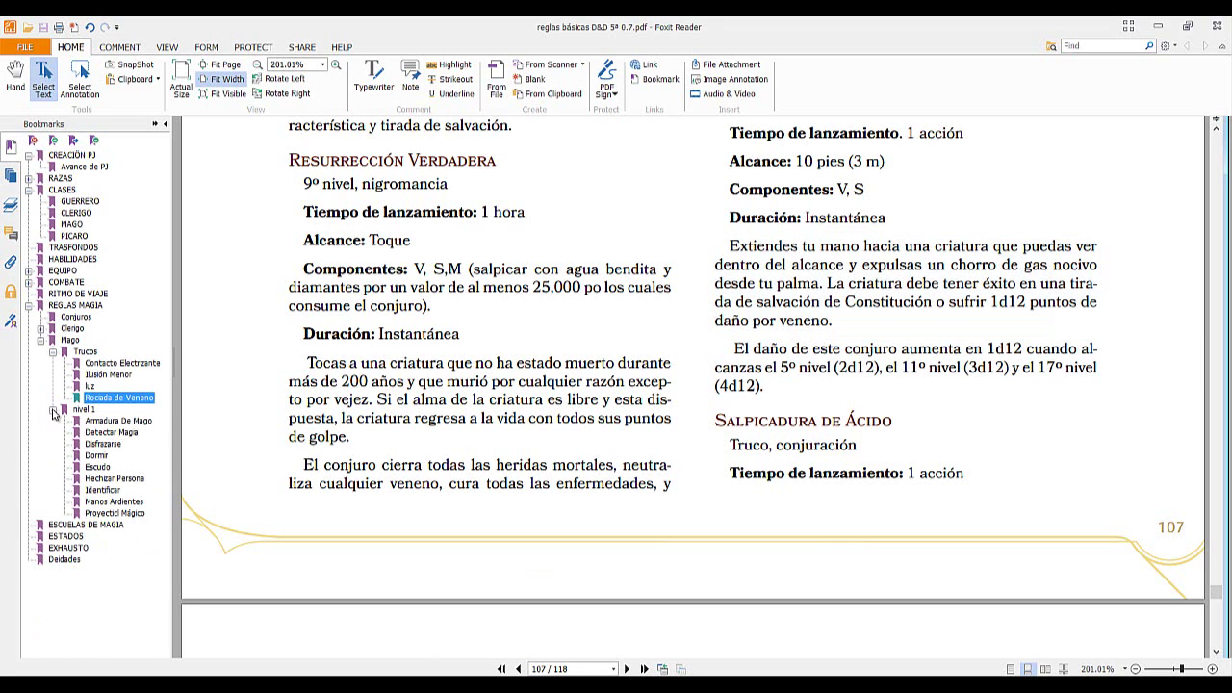
{"action": "left_click", "coordinate": [98, 457]}
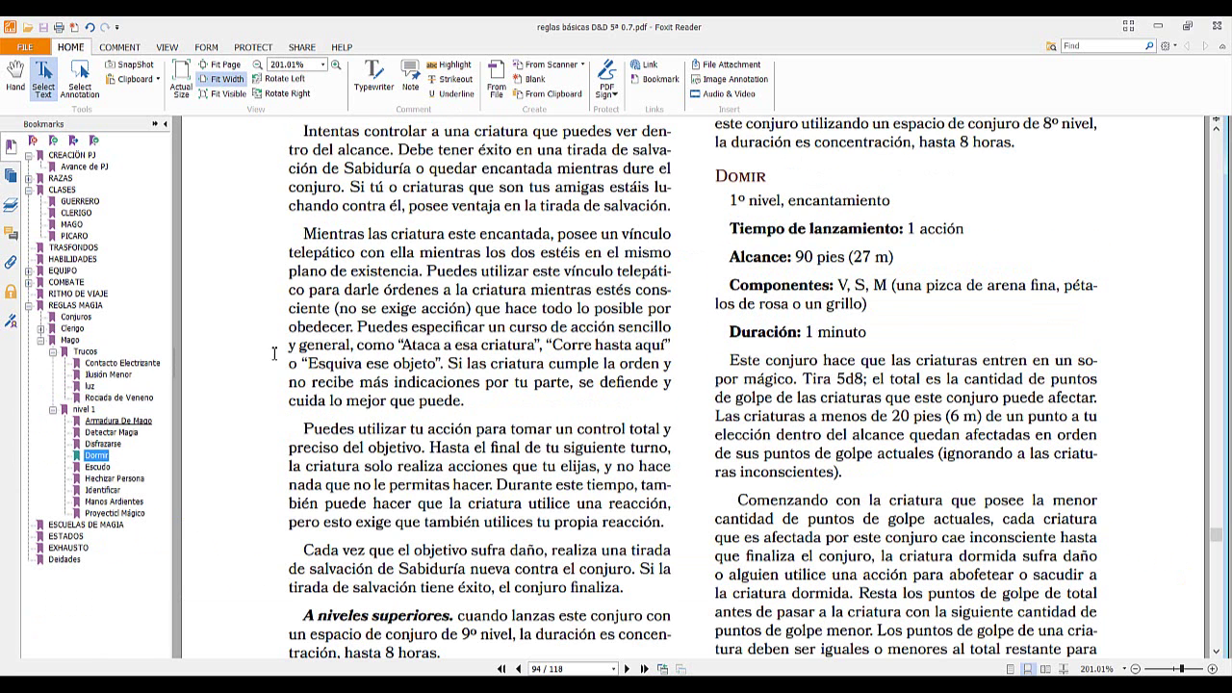
{"action": "scroll", "coordinate": [1082, 282], "scroll_direction": "down", "scroll_amount": 3}
{"action": "scroll", "coordinate": [1081, 282], "scroll_direction": "down", "scroll_amount": 3}
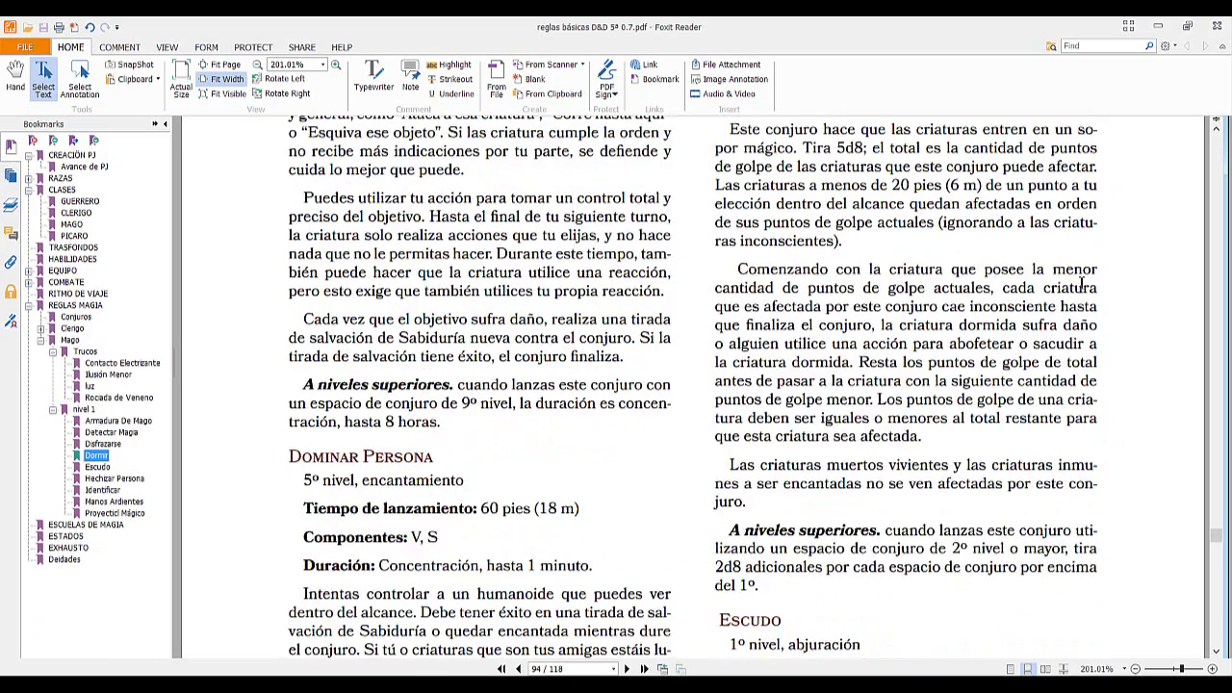
{"action": "scroll", "coordinate": [1082, 281], "scroll_direction": "up", "scroll_amount": 5}
{"action": "scroll", "coordinate": [1081, 282], "scroll_direction": "up", "scroll_amount": 4}
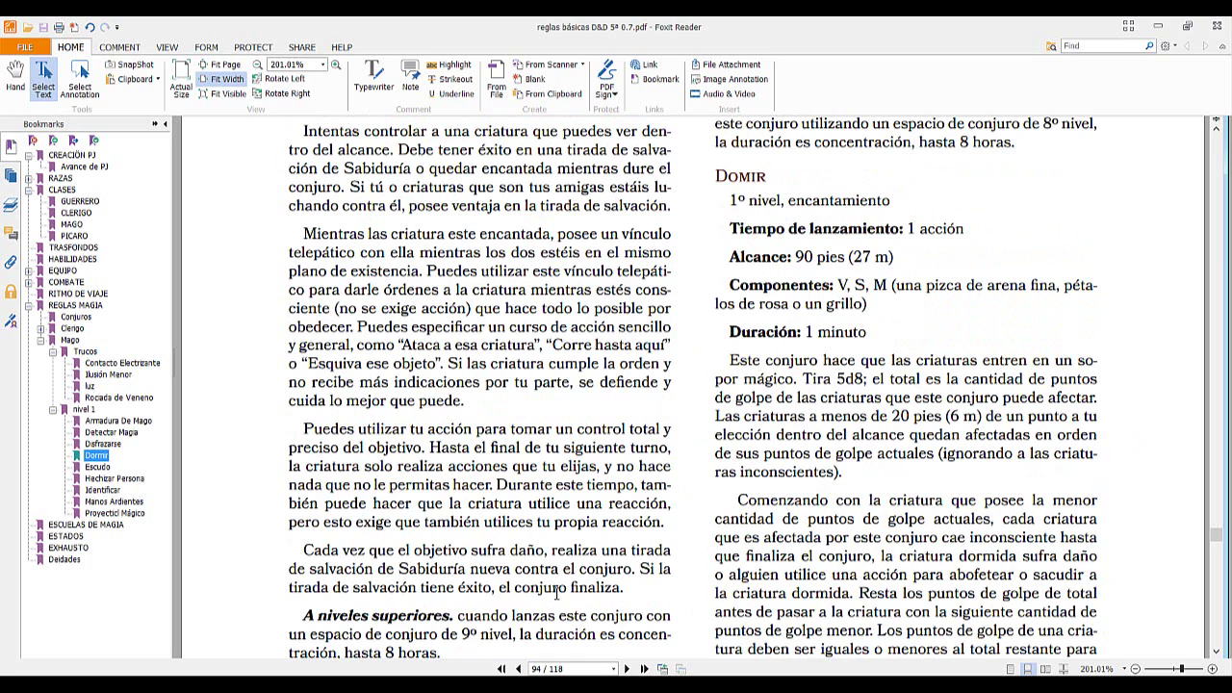
Return to the Roll20 sheet, set the first level 1 spell's school to Enchantment and name it "Dormir".
{"action": "key", "text": "alt+Tab"}
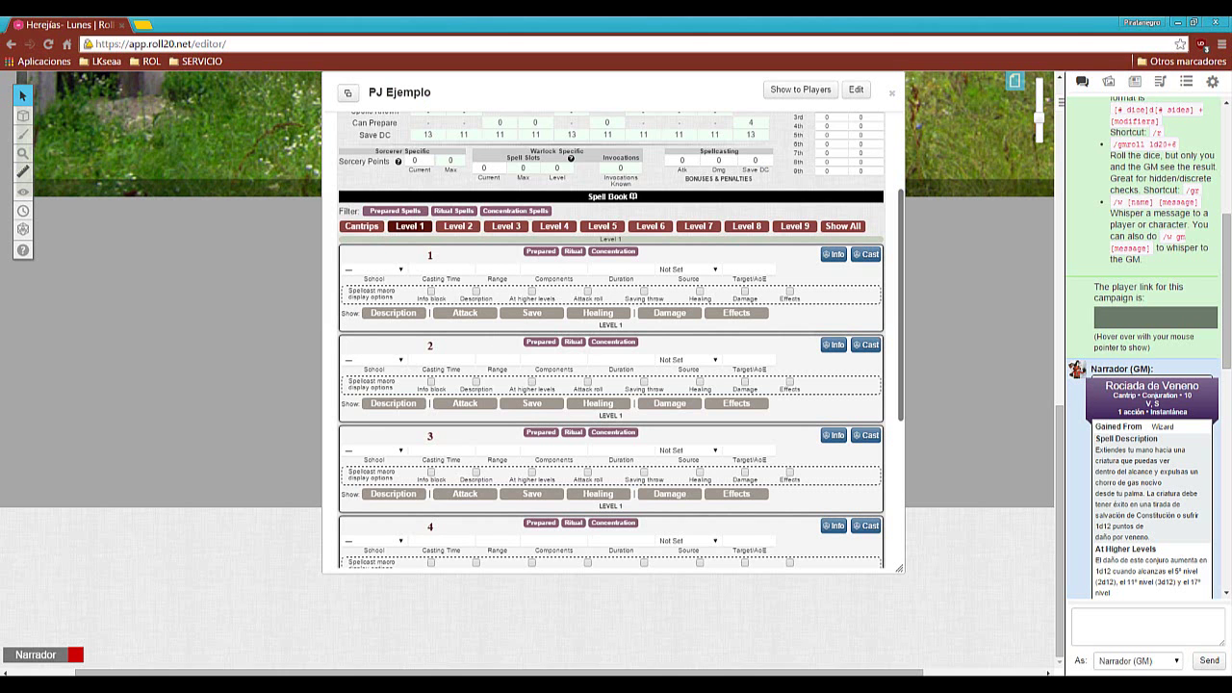
{"action": "left_click", "coordinate": [400, 271]}
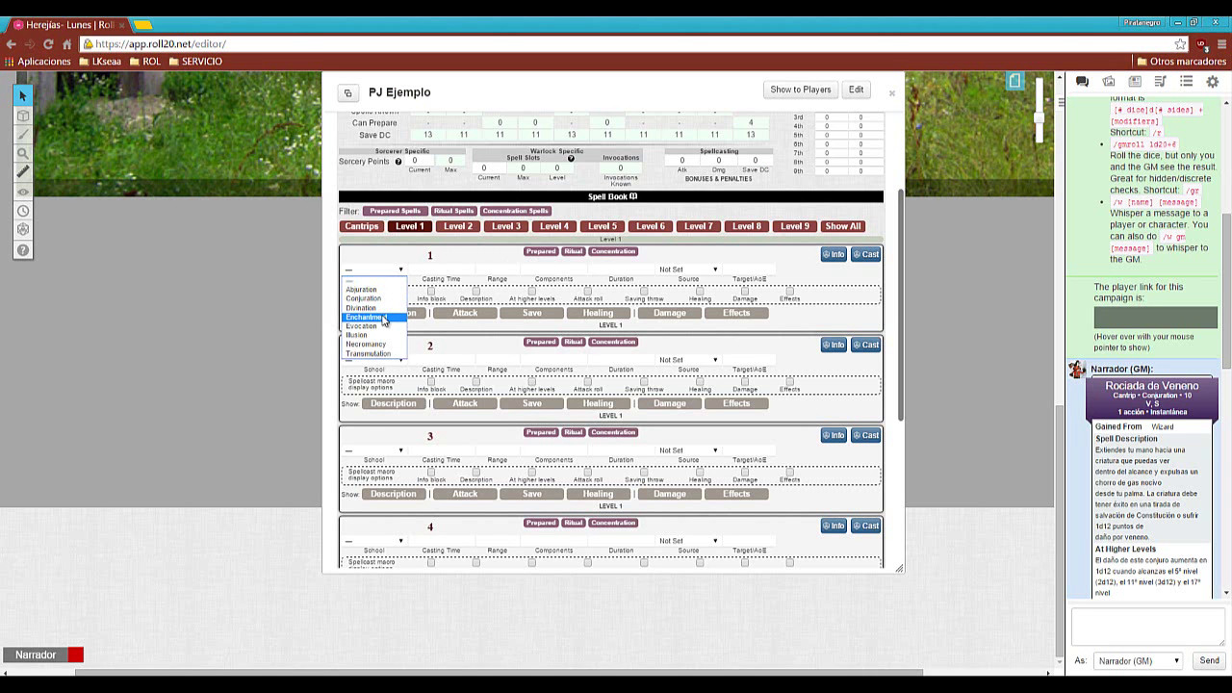
{"action": "left_click", "coordinate": [383, 317]}
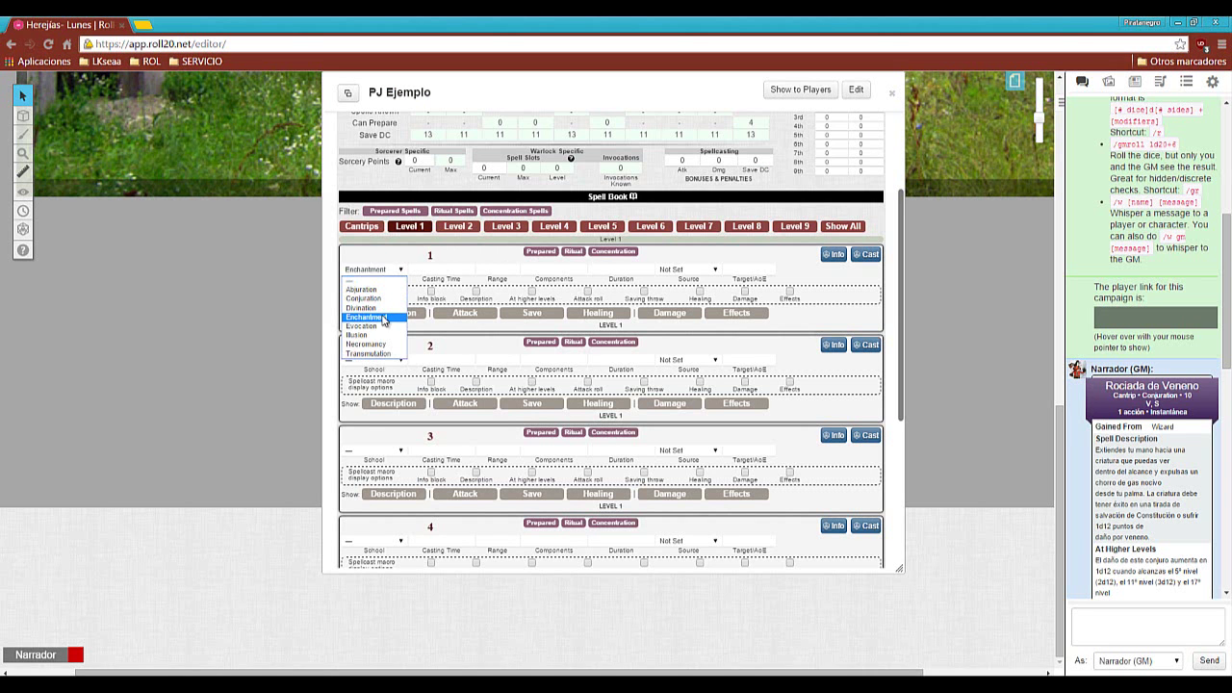
{"action": "double_click", "coordinate": [458, 258]}
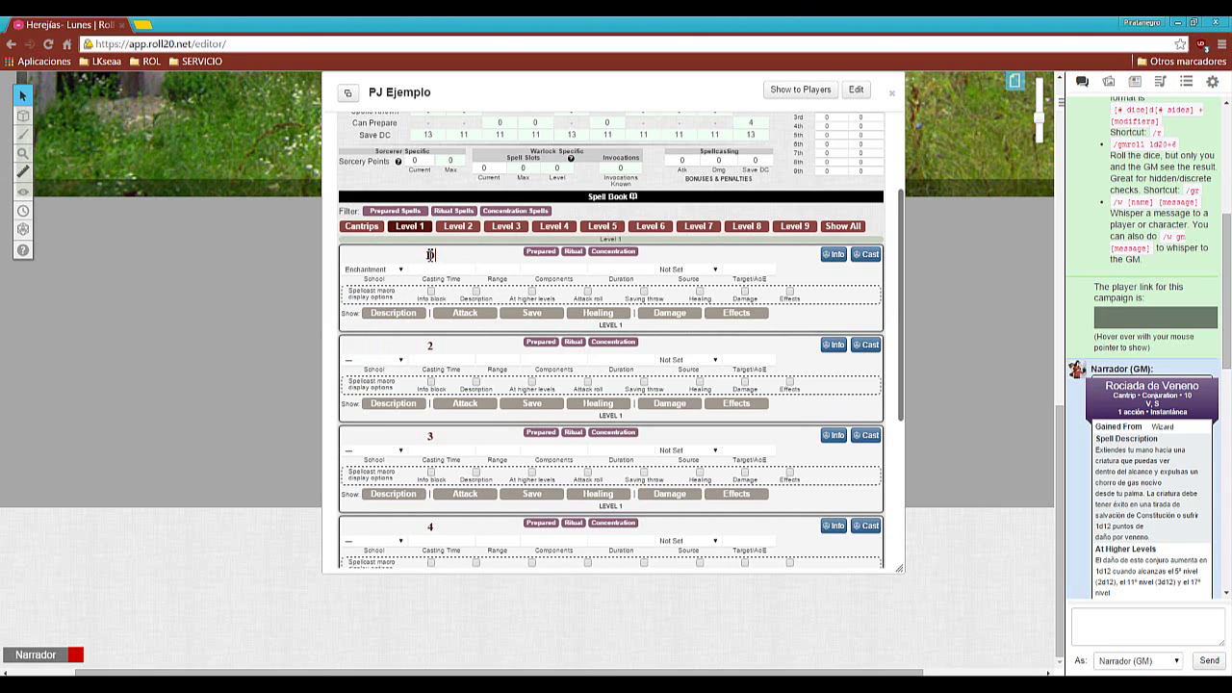
{"action": "type", "text": "Dormir"}
Consult Dormir's entry in the rules PDF, copy its components text, and set the spell's casting time to "1 acción" and range to 90 in Roll20.
{"action": "key", "text": "alt+Tab"}
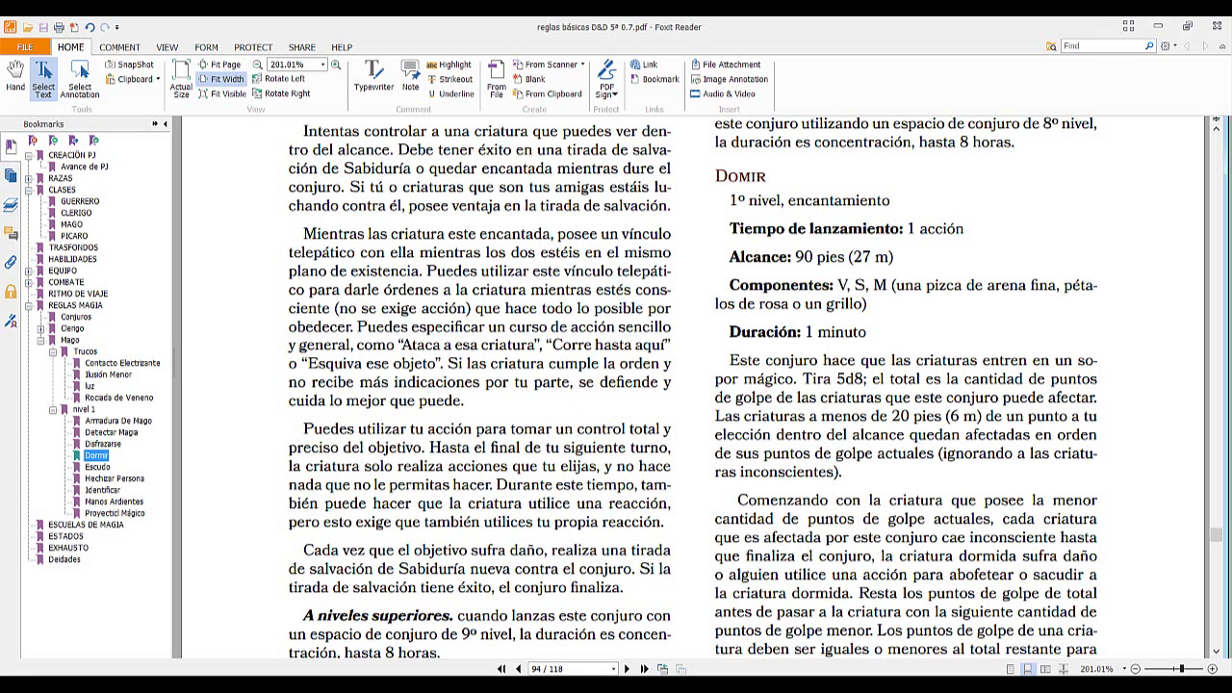
{"action": "key", "text": "alt+Tab"}
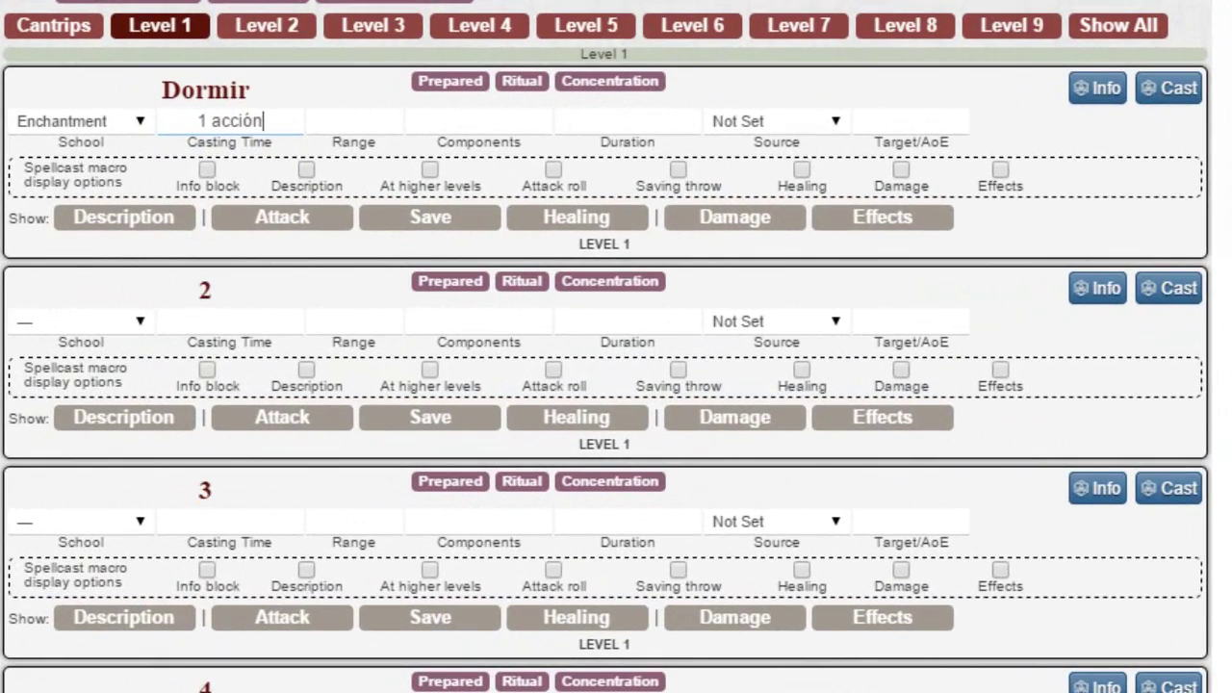
{"action": "key", "text": "alt+Tab"}
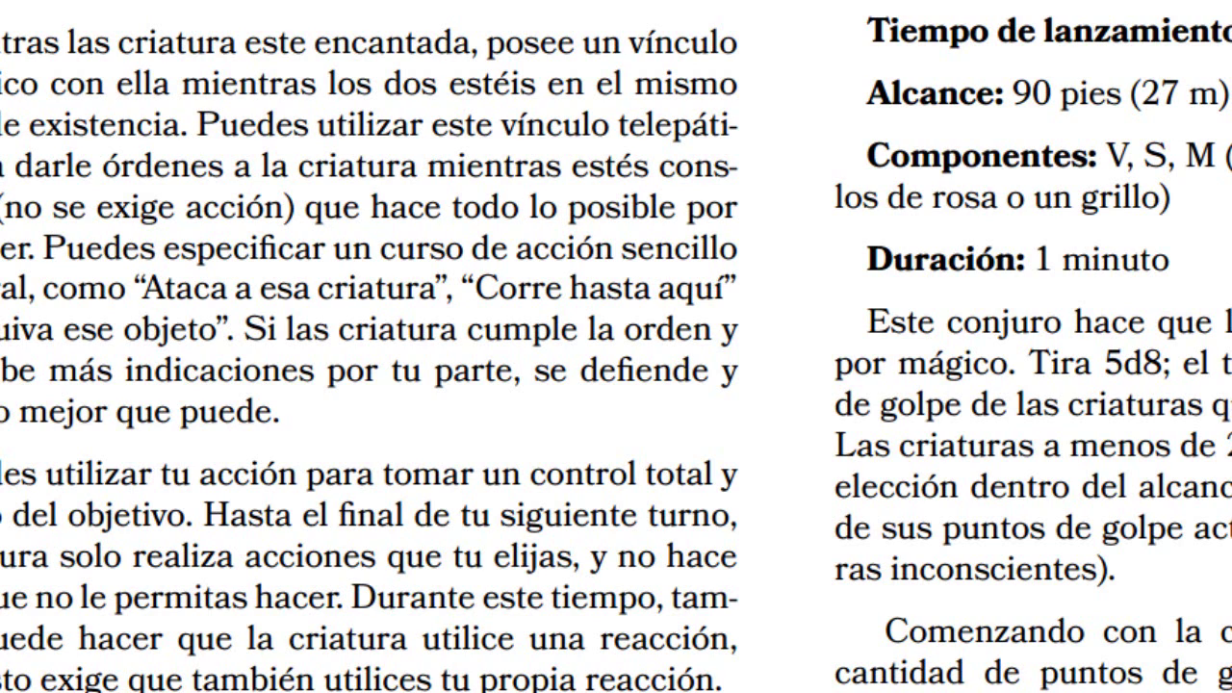
{"action": "left_click_drag", "start_coordinate": [1107, 156], "coordinate": [1199, 197]}
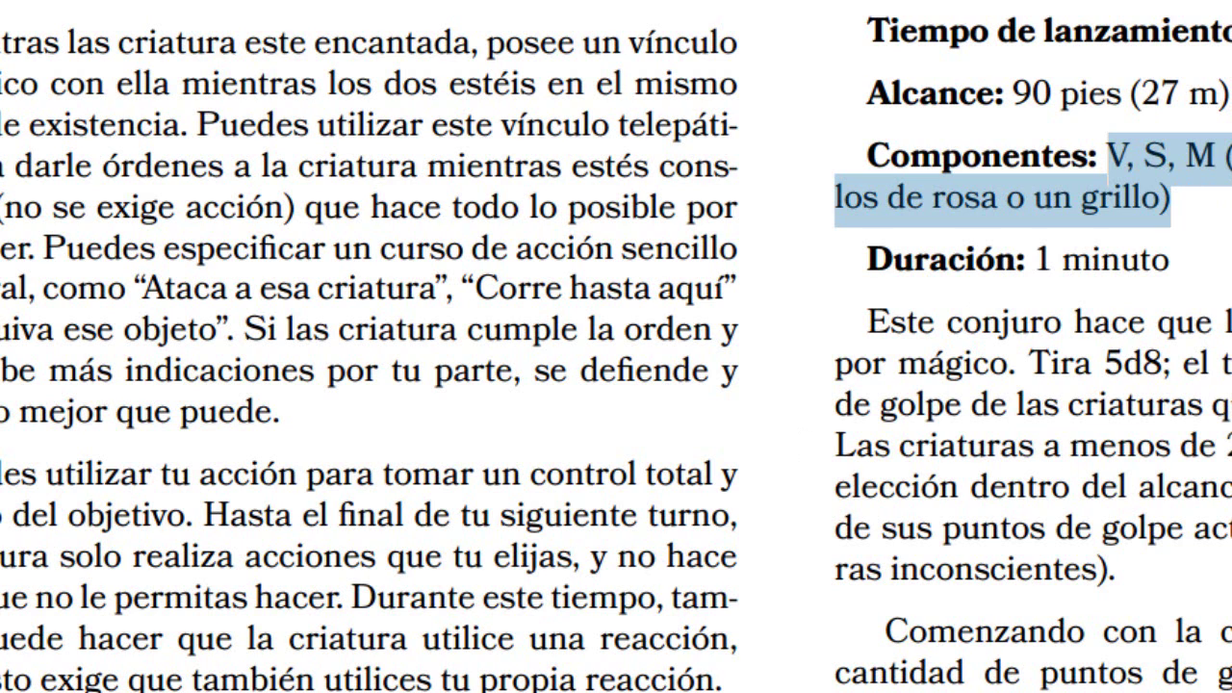
{"action": "key", "text": "alt+Tab"}
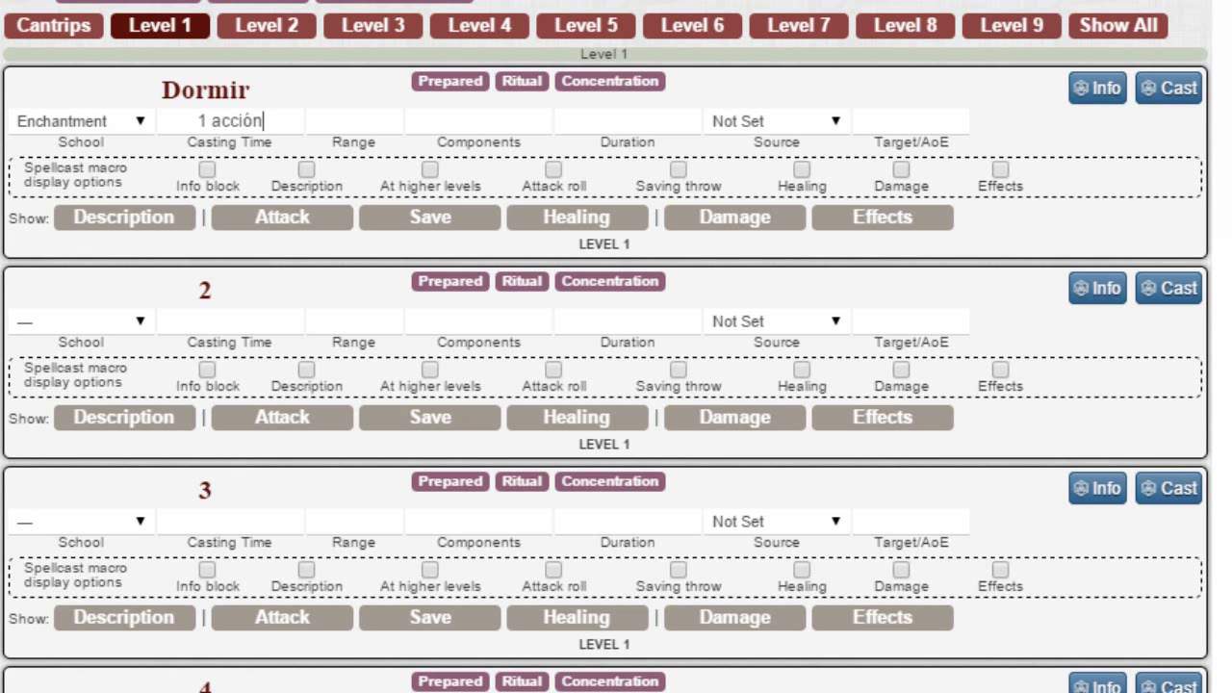
{"action": "left_click", "coordinate": [338, 122]}
{"action": "type", "text": "90"}
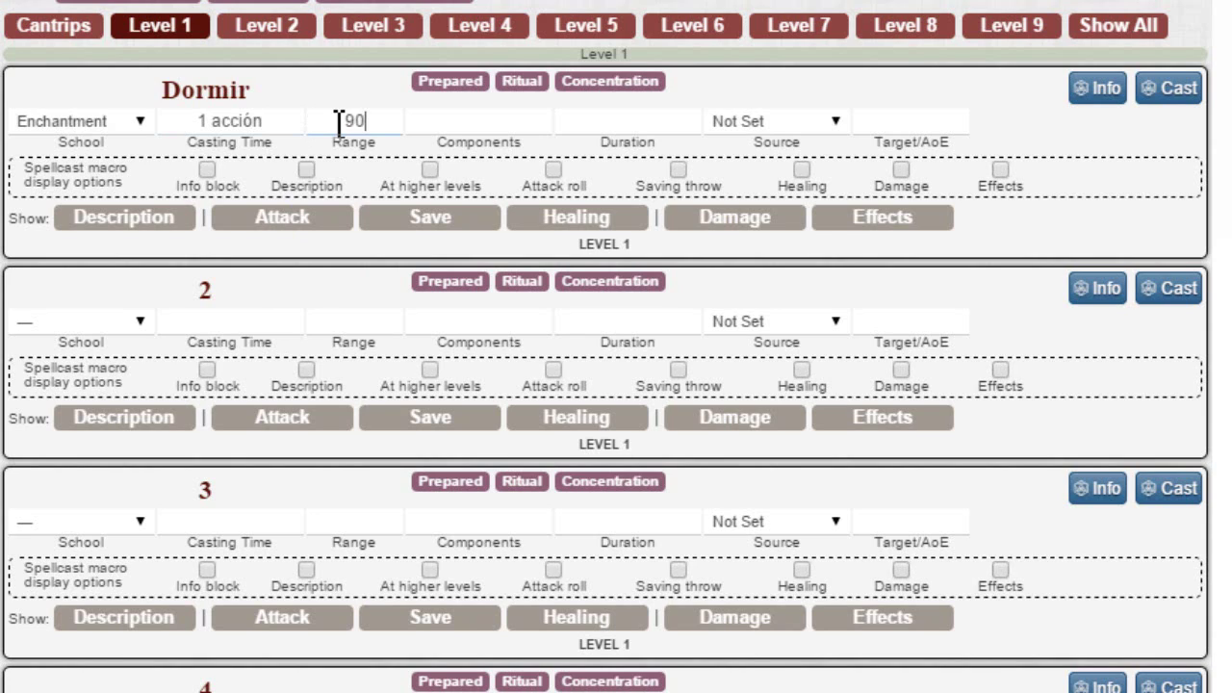
Paste the copied components into Dormir's Components and trim away the material details, leaving "V, S, M".
{"action": "left_click", "coordinate": [449, 123]}
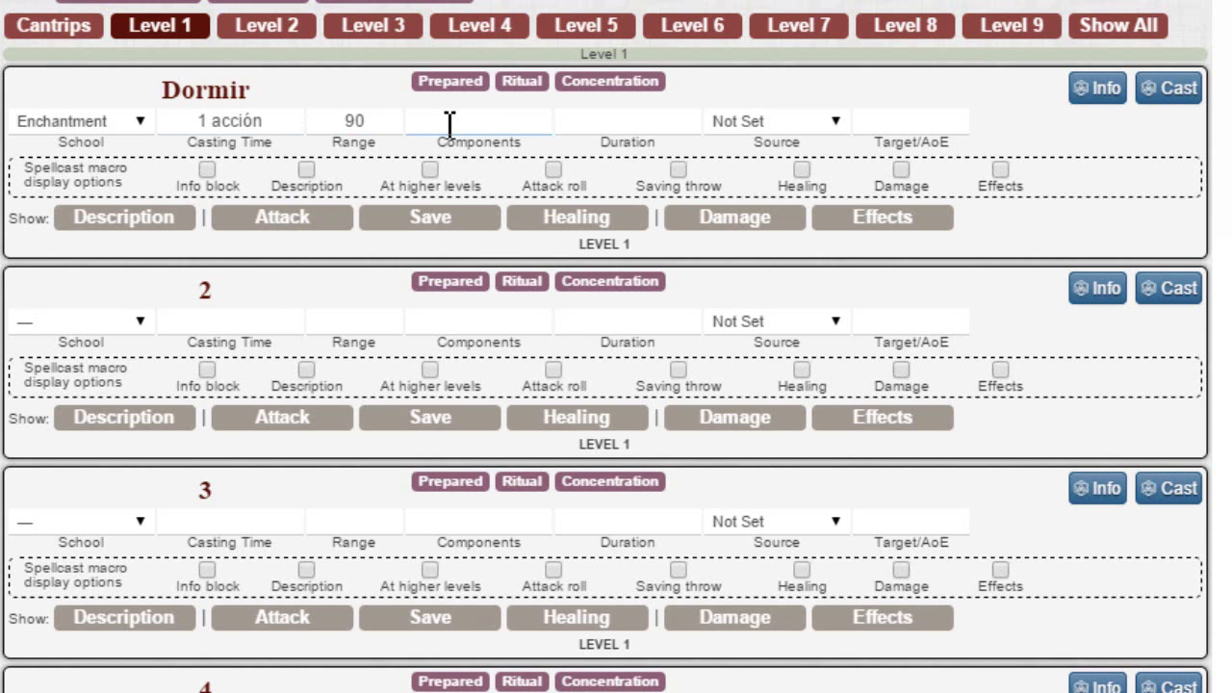
{"action": "key", "text": "ctrl+v"}
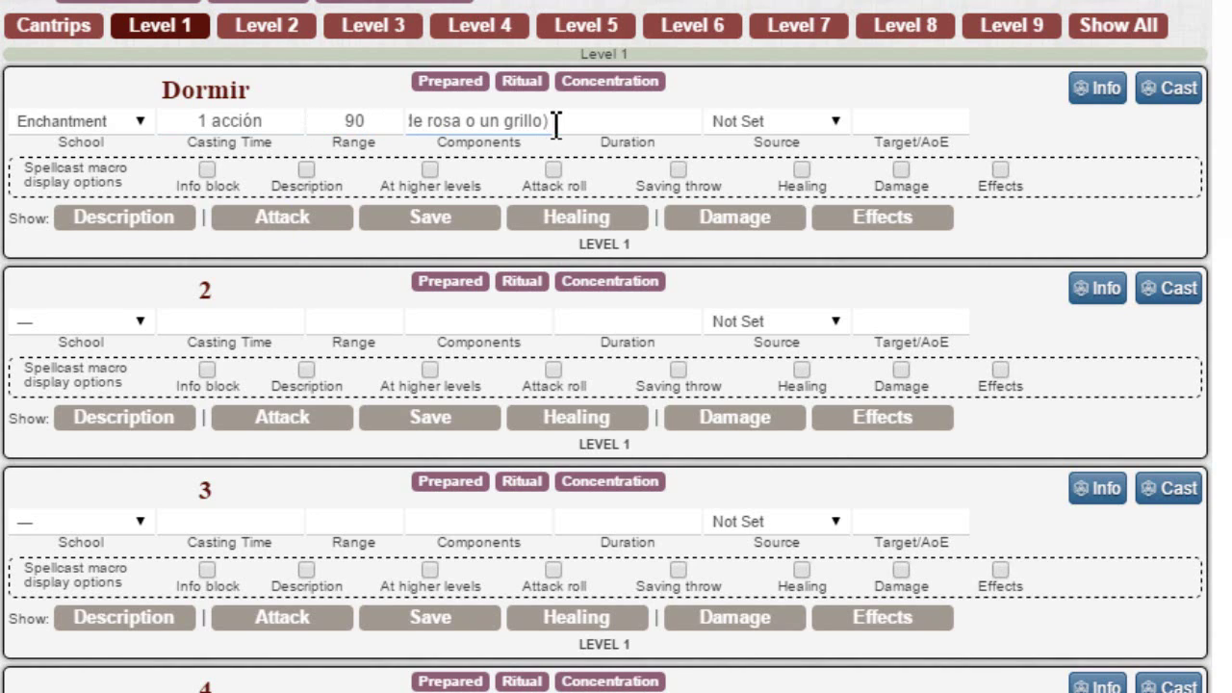
{"action": "left_click_drag", "start_coordinate": [555, 125], "coordinate": [295, 129]}
{"action": "left_click", "coordinate": [476, 117]}
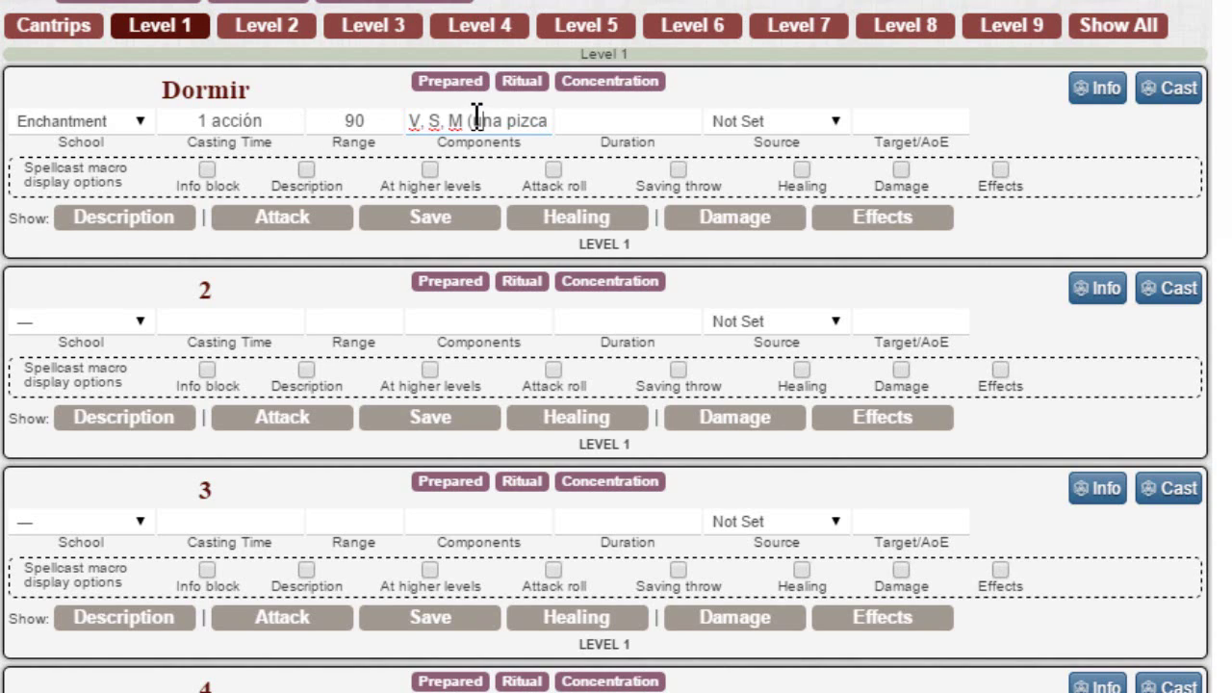
{"action": "left_click_drag", "start_coordinate": [477, 117], "coordinate": [898, 126]}
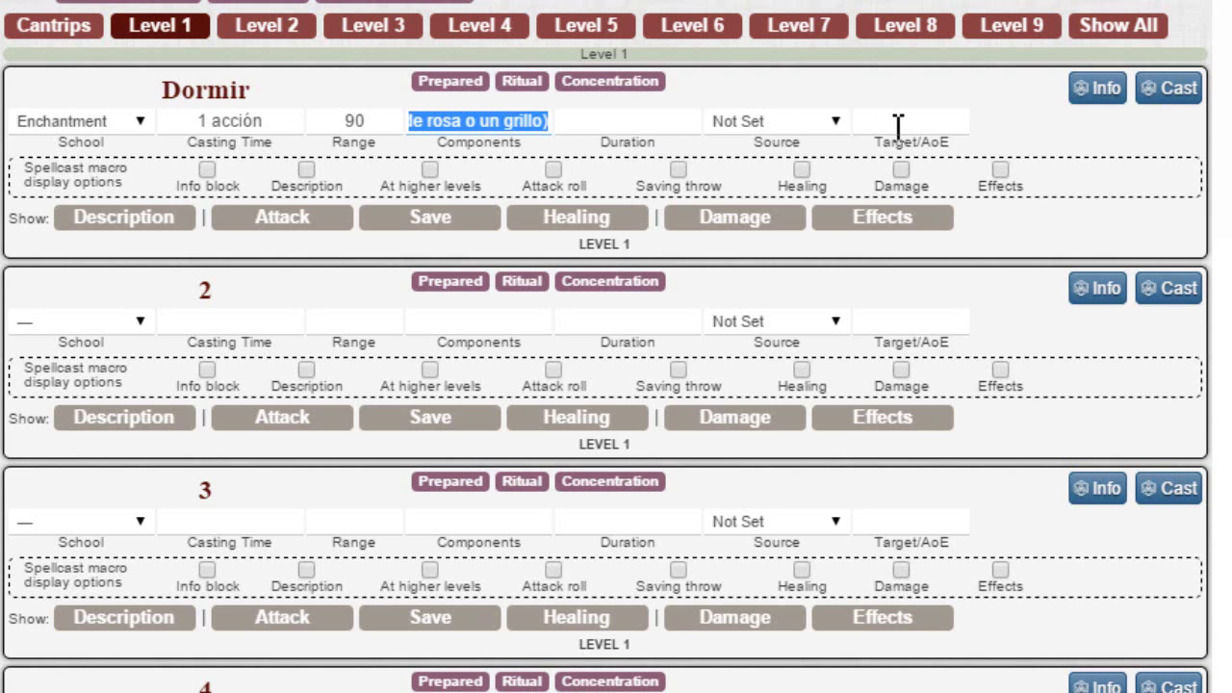
{"action": "key", "text": "BackSpace"}
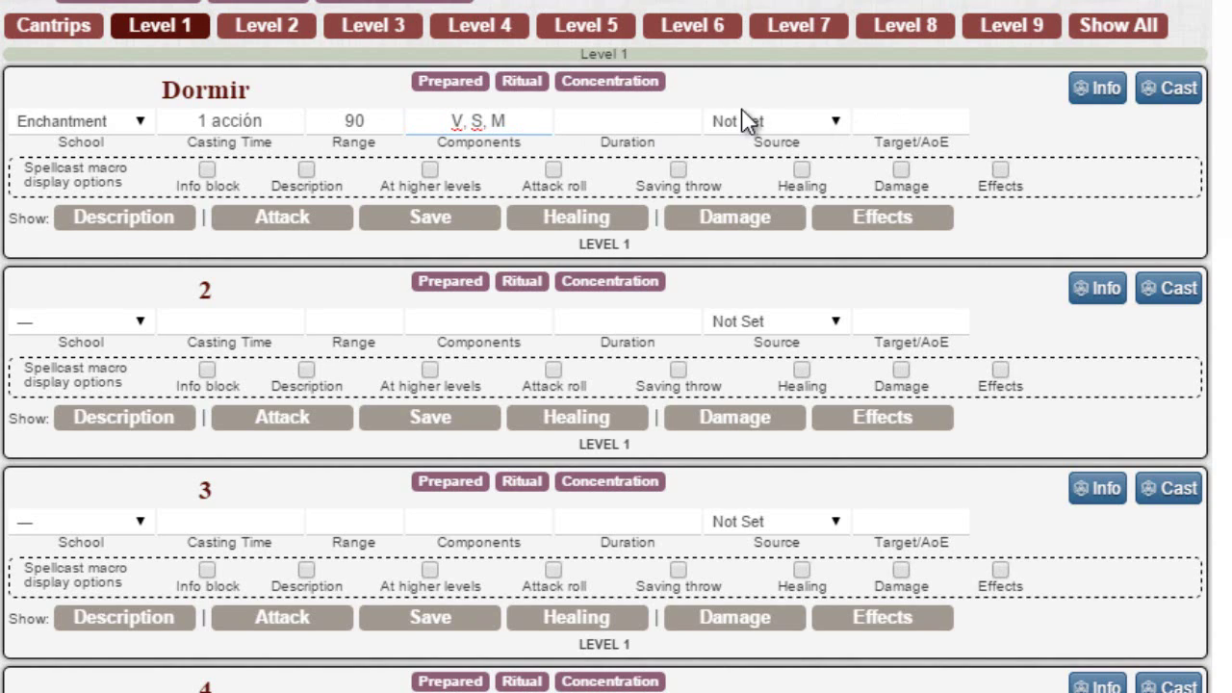
Check Dormir's duration in the rules PDF, set it to "1 minuto" on the sheet, and choose Wizard as the source.
{"action": "left_click", "coordinate": [635, 121]}
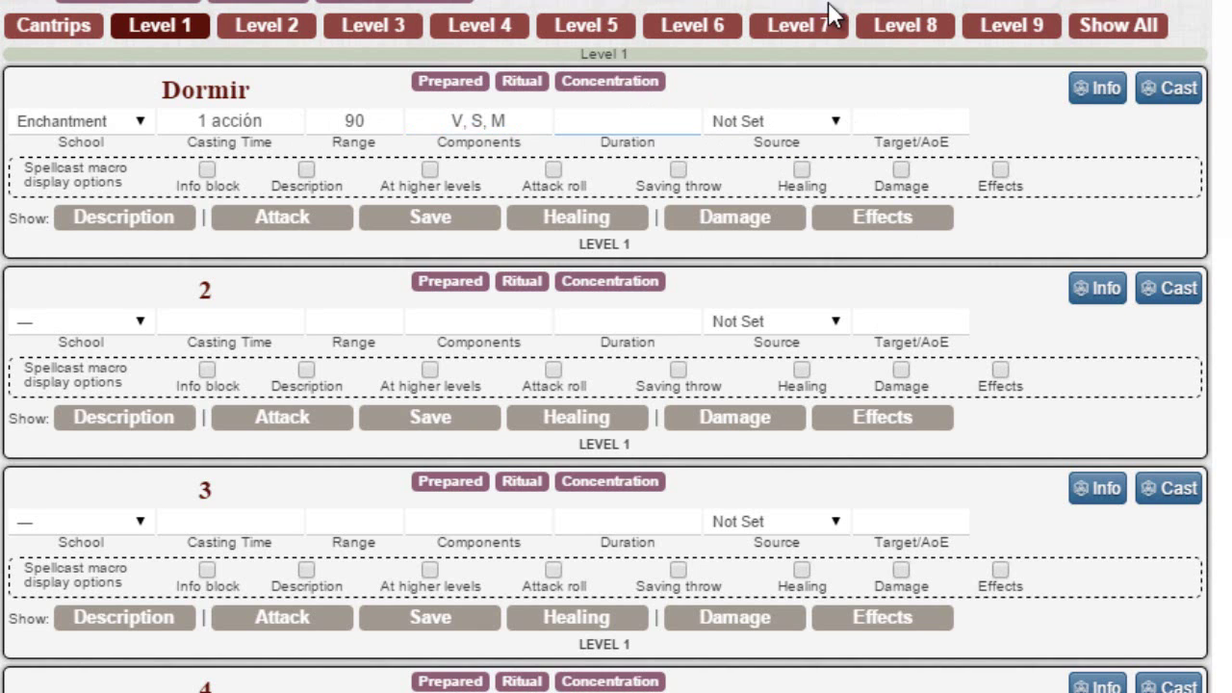
{"action": "key", "text": "alt+Tab"}
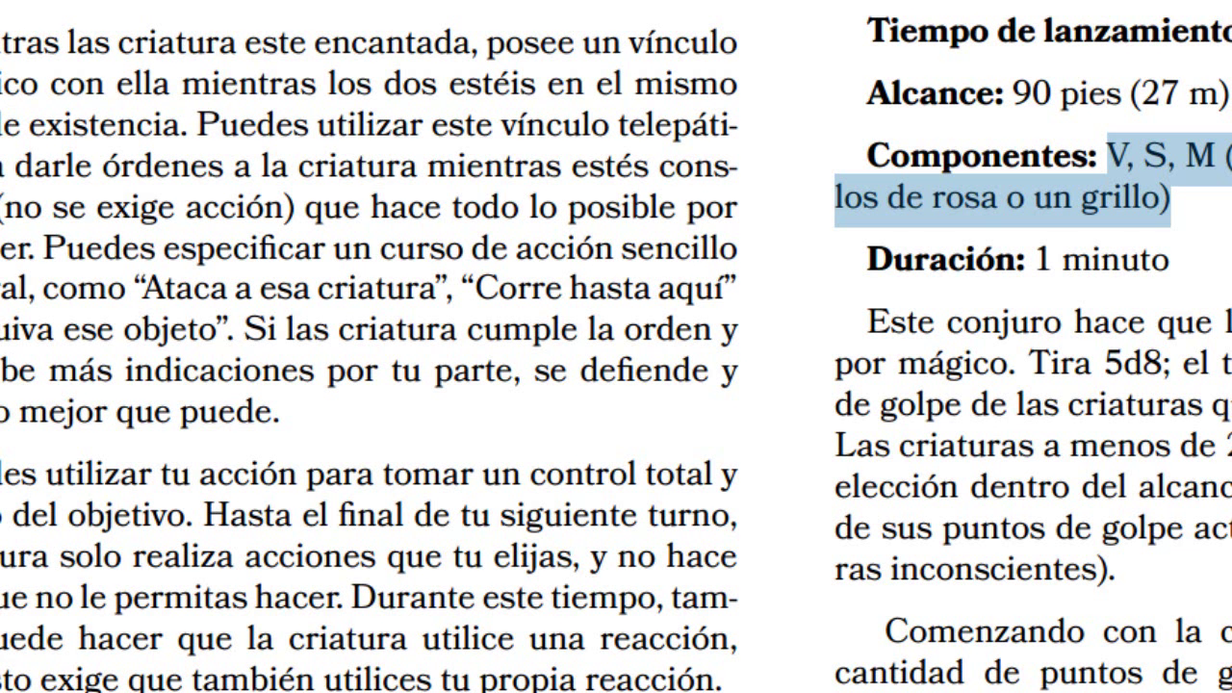
{"action": "key", "text": "alt+Tab"}
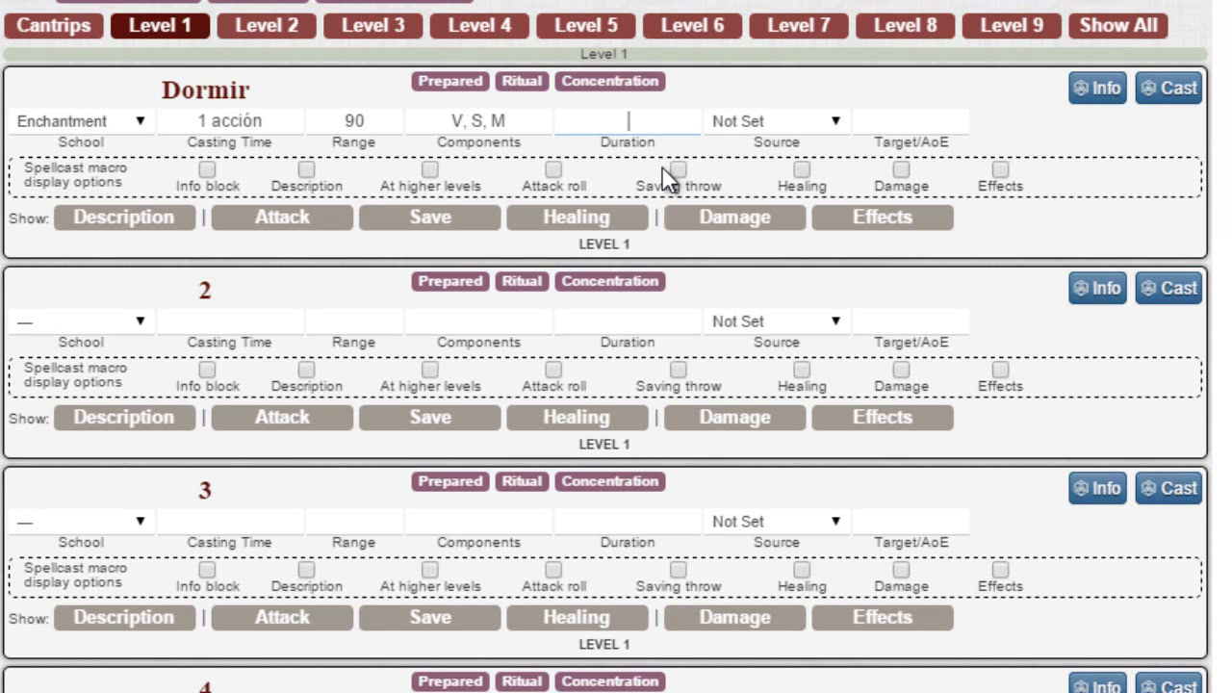
{"action": "type", "text": "1 minuto"}
{"action": "left_click", "coordinate": [833, 122]}
{"action": "left_click", "coordinate": [782, 368]}
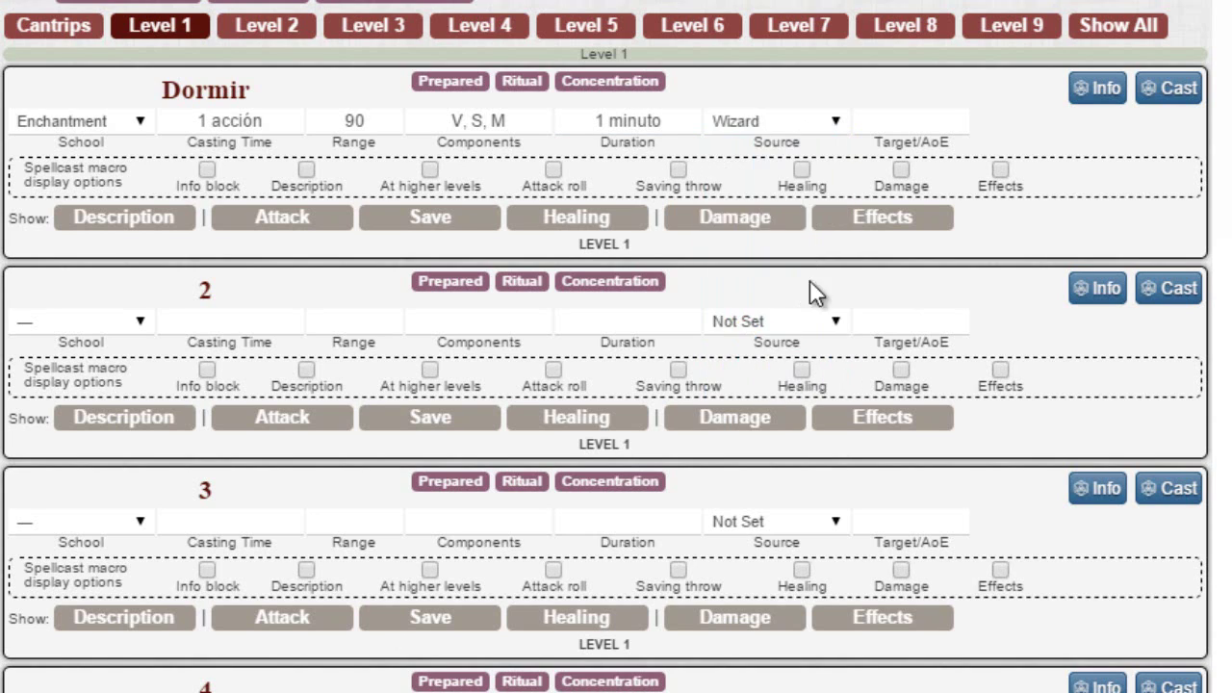
{"action": "left_click", "coordinate": [895, 130]}
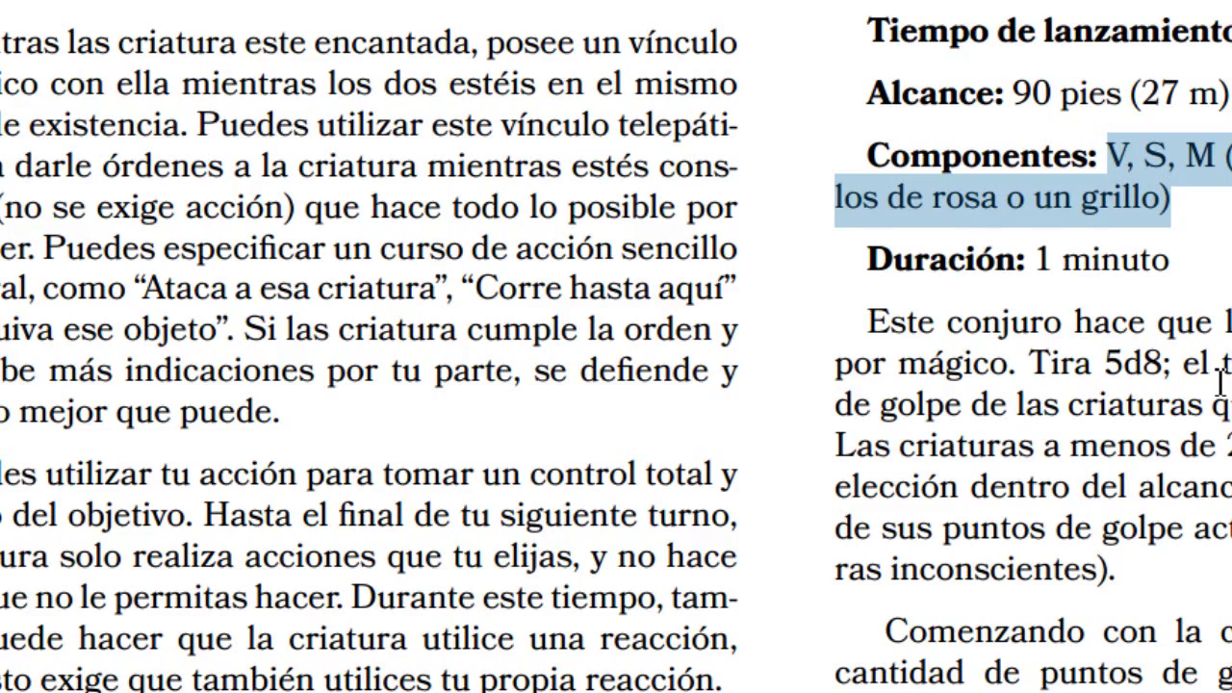
Copy Dormir's full description from the rules PDF, including the higher levels text, and paste it into the spell's description in Roll20.
{"action": "scroll", "coordinate": [1221, 383], "scroll_direction": "down", "scroll_amount": 10}
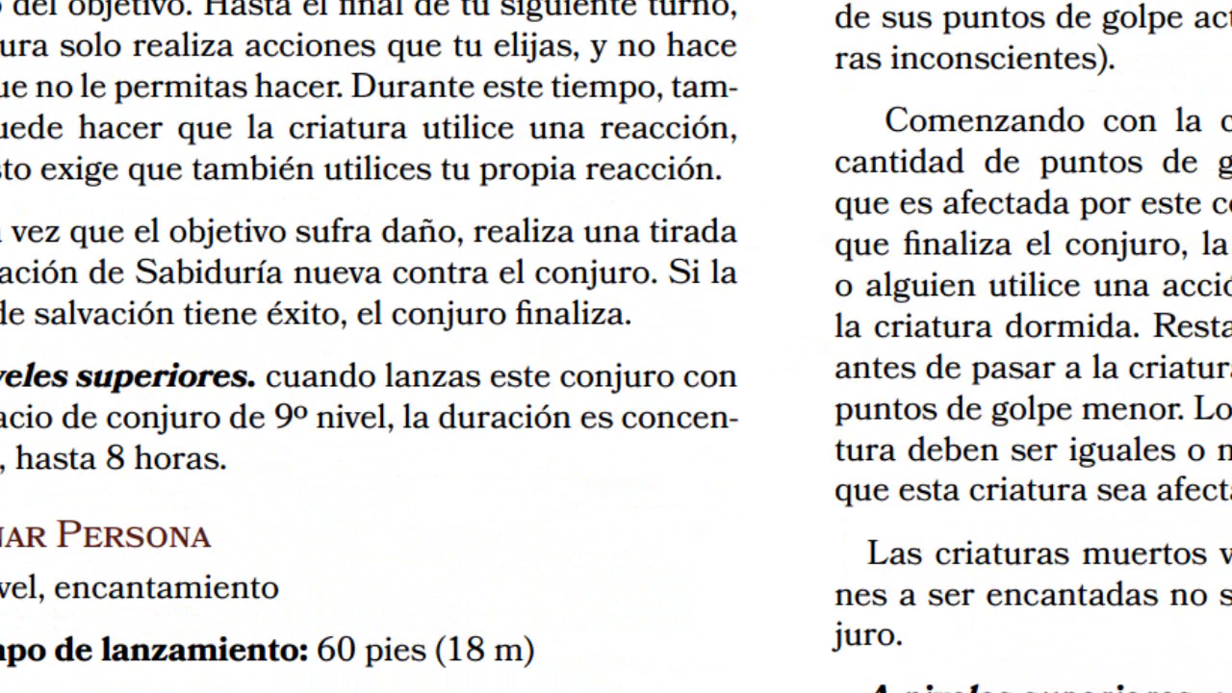
{"action": "left_click_drag", "start_coordinate": [836, 2], "coordinate": [1204, 687]}
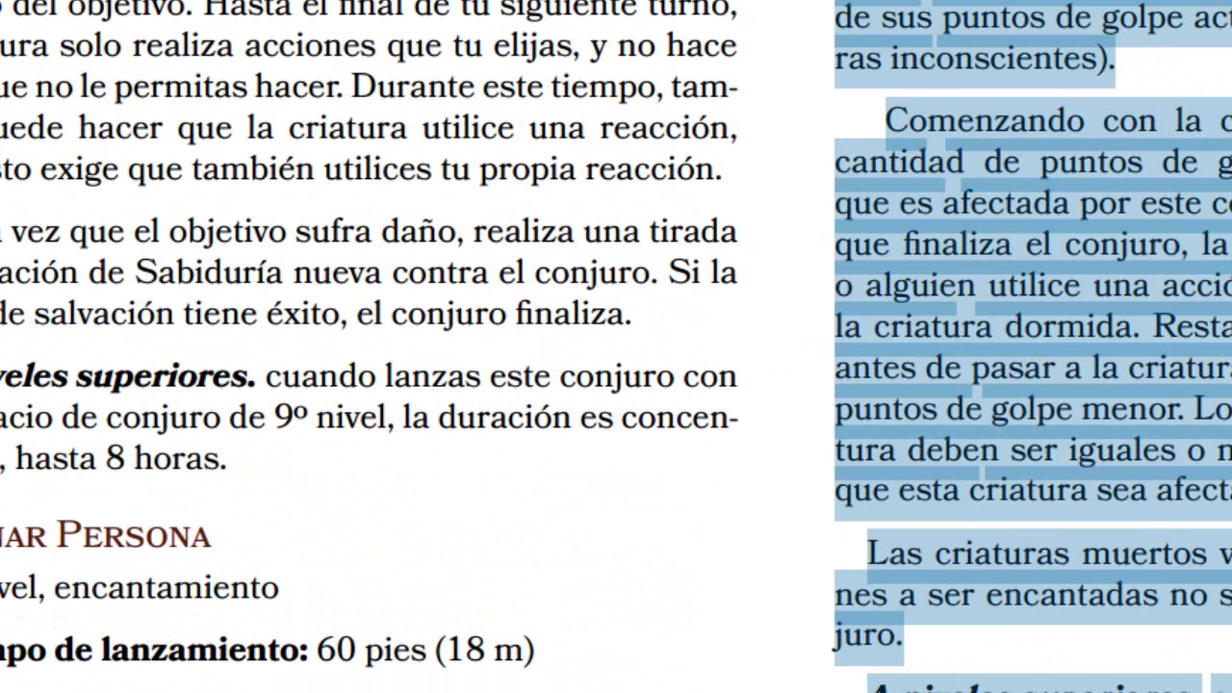
{"action": "right_click", "coordinate": [1086, 328]}
{"action": "left_click", "coordinate": [1150, 340]}
{"action": "key", "text": "alt+Tab"}
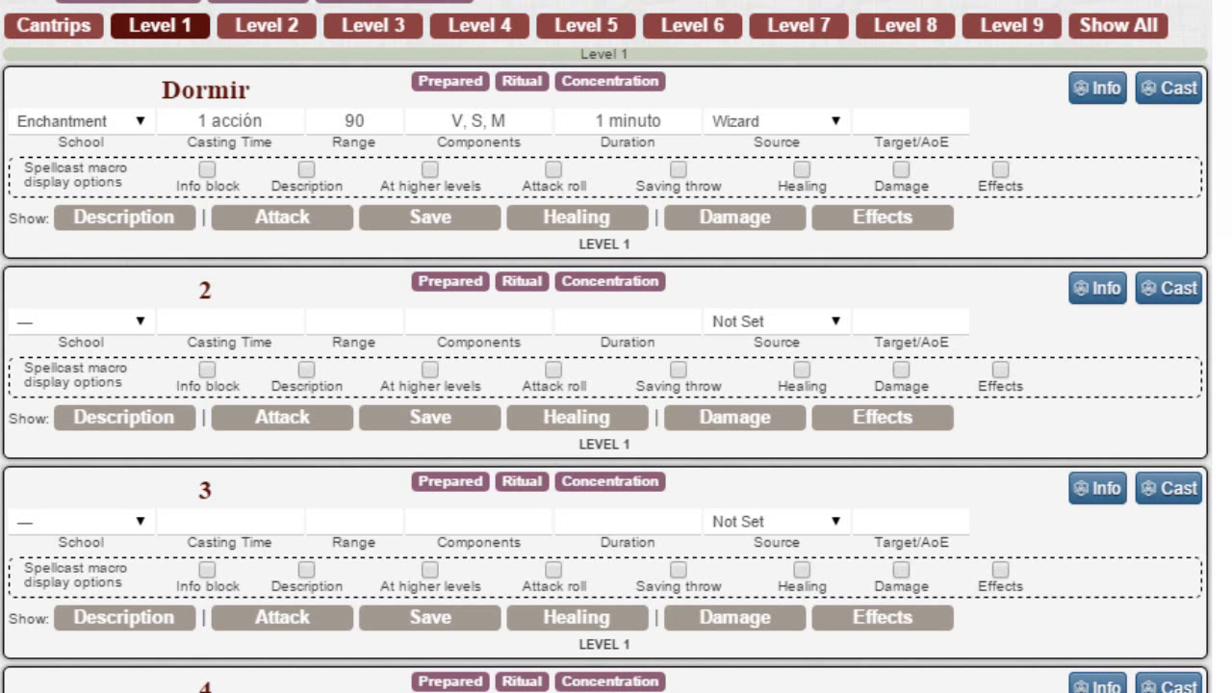
{"action": "left_click", "coordinate": [103, 220]}
{"action": "left_click", "coordinate": [317, 282]}
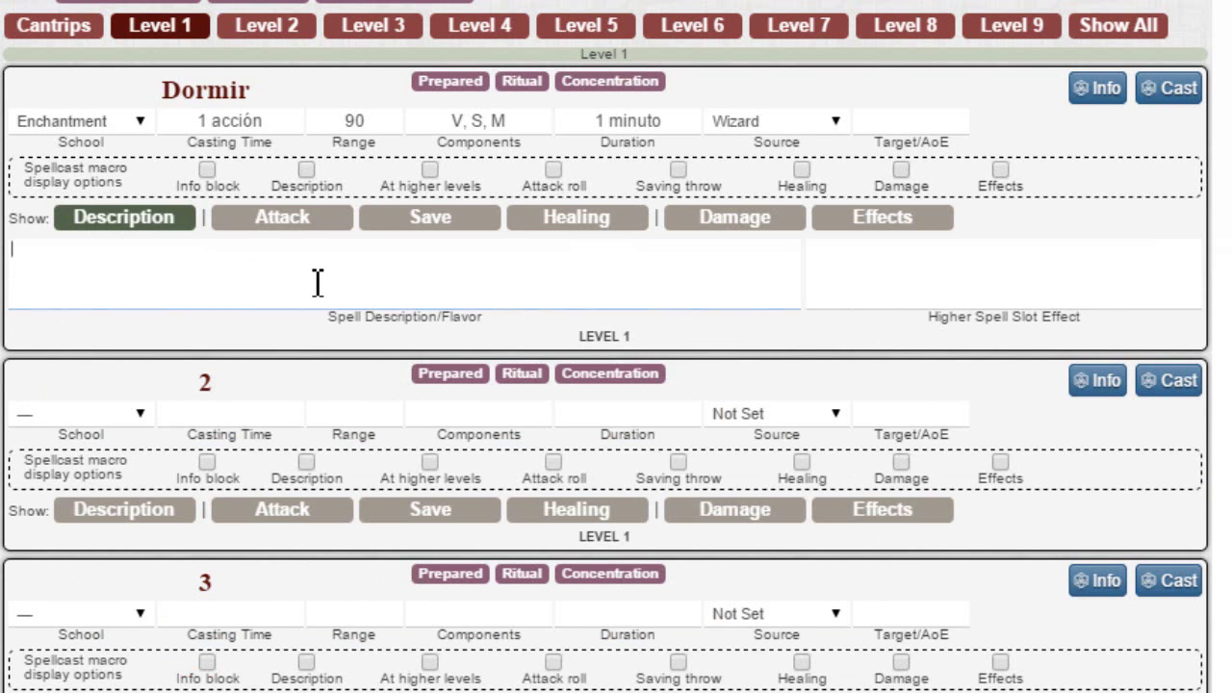
{"action": "key", "text": "ctrl+v"}
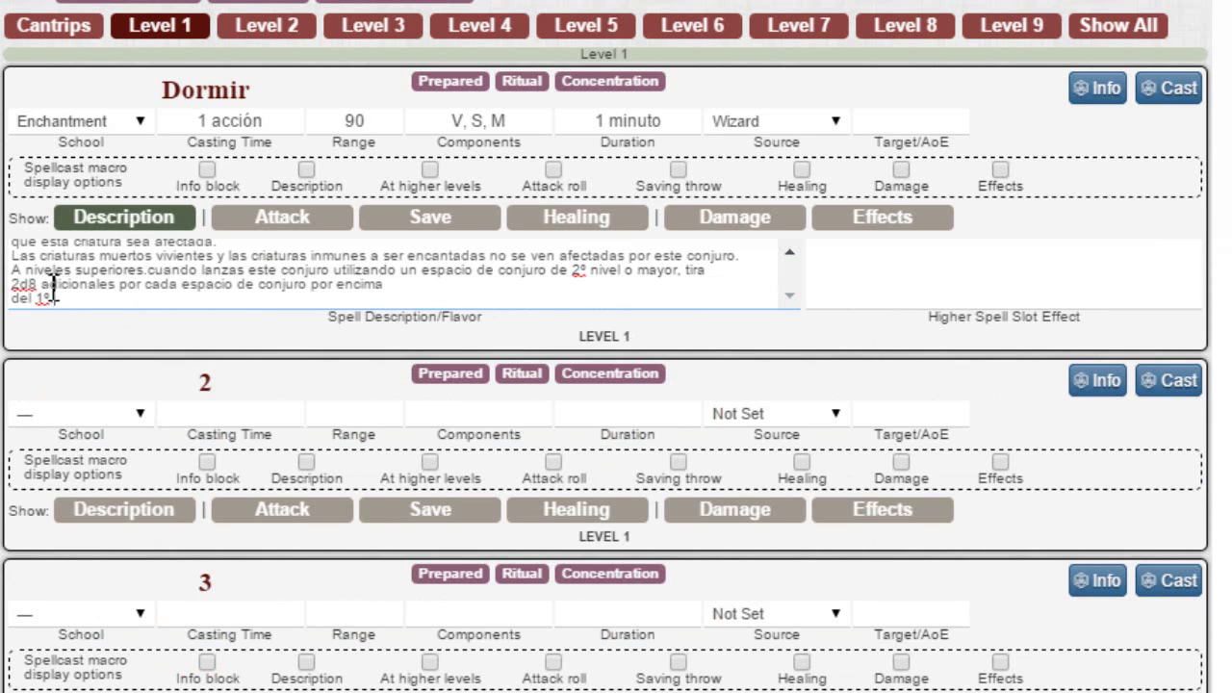
Move the closing text, from "Las criaturas muertos vivientes" through the higher levels rule, from Dormir's description into Higher Spell Slot Effect.
{"action": "left_click_drag", "start_coordinate": [54, 299], "coordinate": [12, 260]}
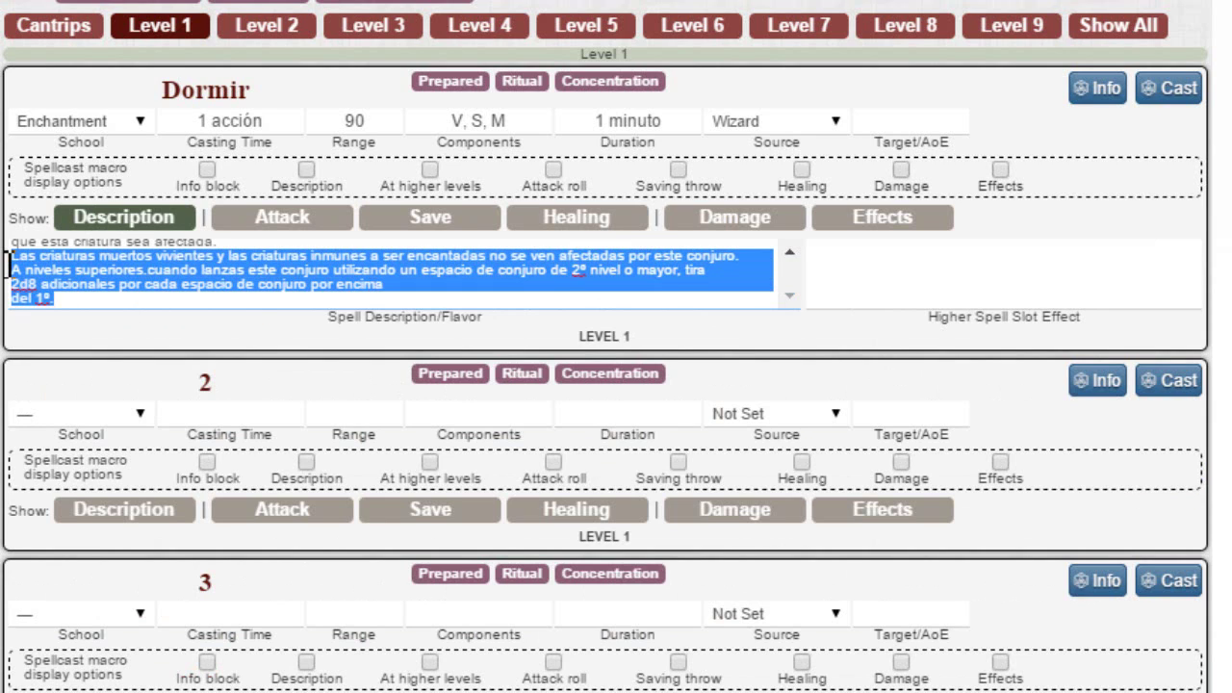
{"action": "key", "text": "ctrl+c"}
{"action": "left_click", "coordinate": [977, 274]}
{"action": "key", "text": "ctrl+v"}
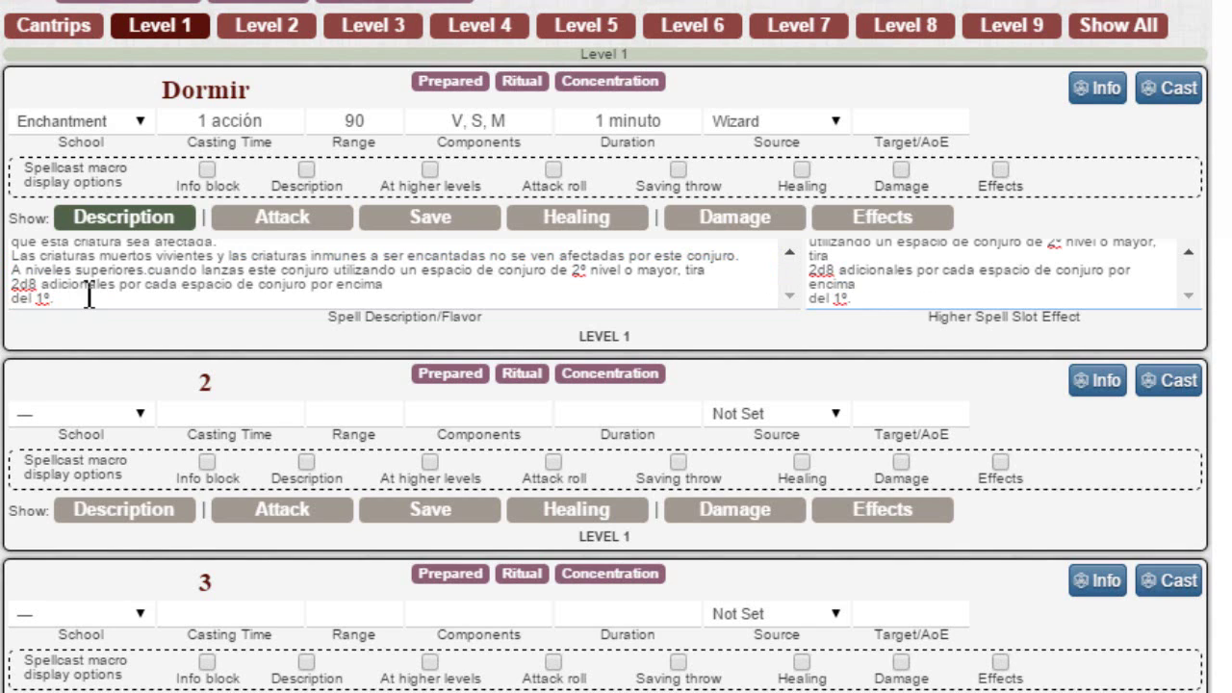
{"action": "left_click_drag", "start_coordinate": [55, 298], "coordinate": [12, 256]}
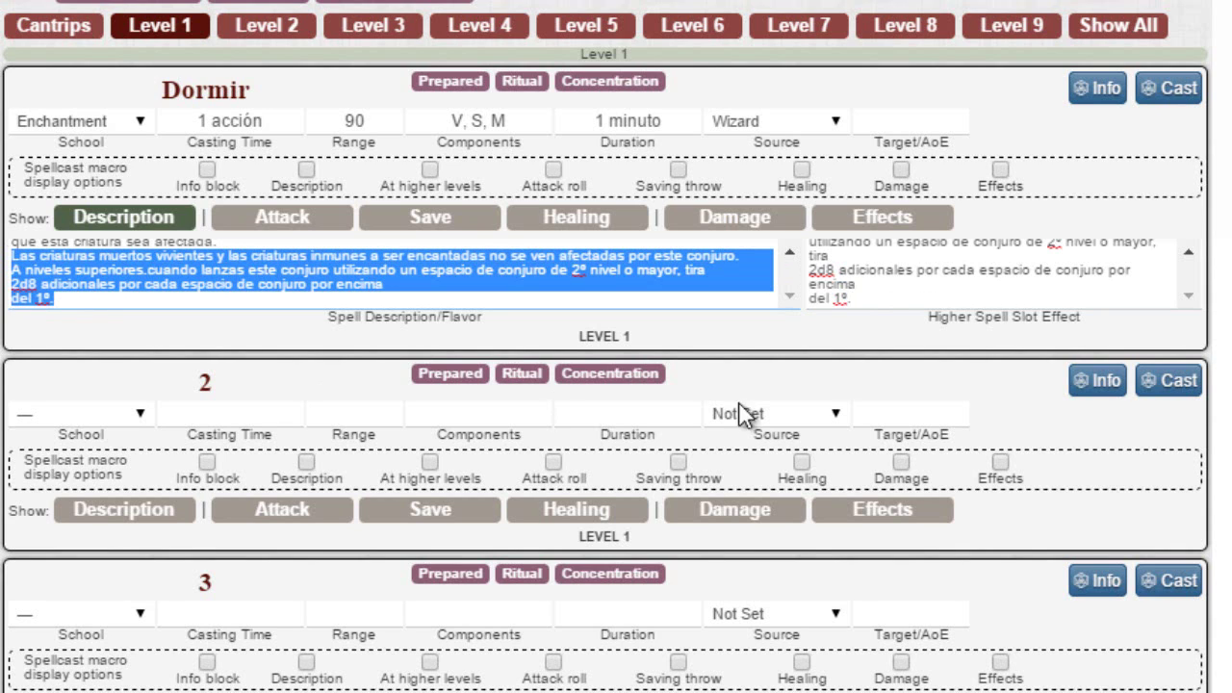
{"action": "key", "text": "BackSpace"}
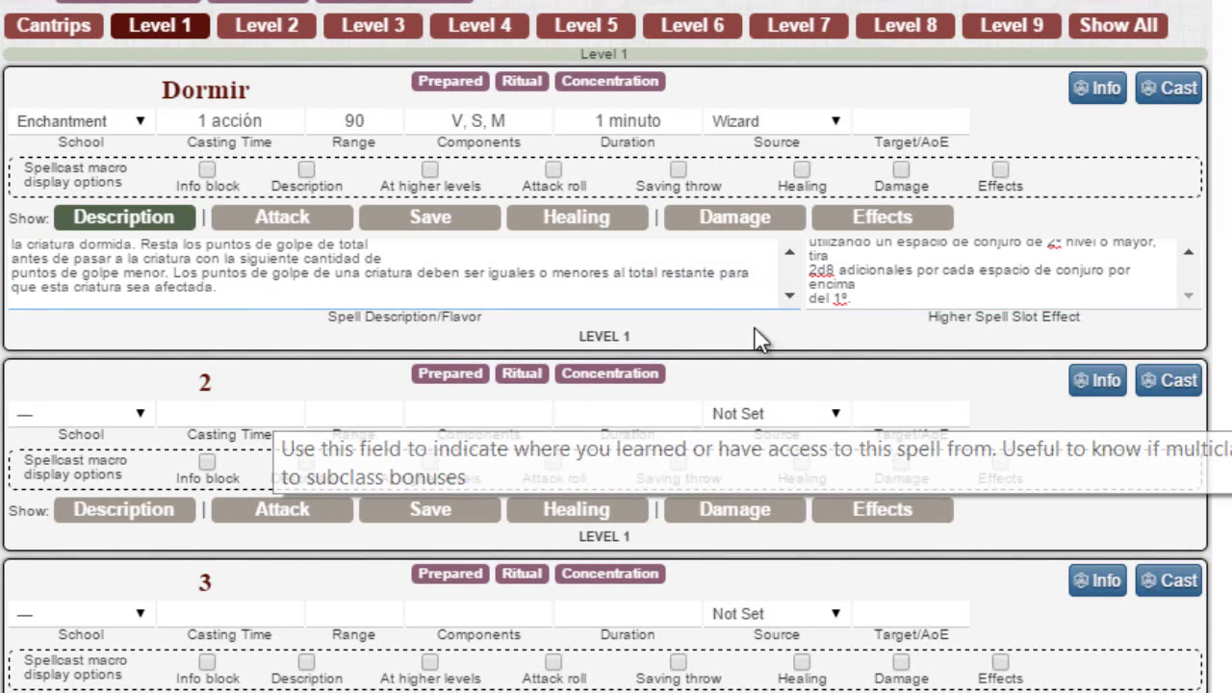
Reread Dormir's rules in the PDF and enter the spell effect "Tira 5d8, durmiendo oponentes con menor vida que el resultado." on the sheet.
{"action": "scroll", "coordinate": [407, 253], "scroll_direction": "up", "scroll_amount": 5}
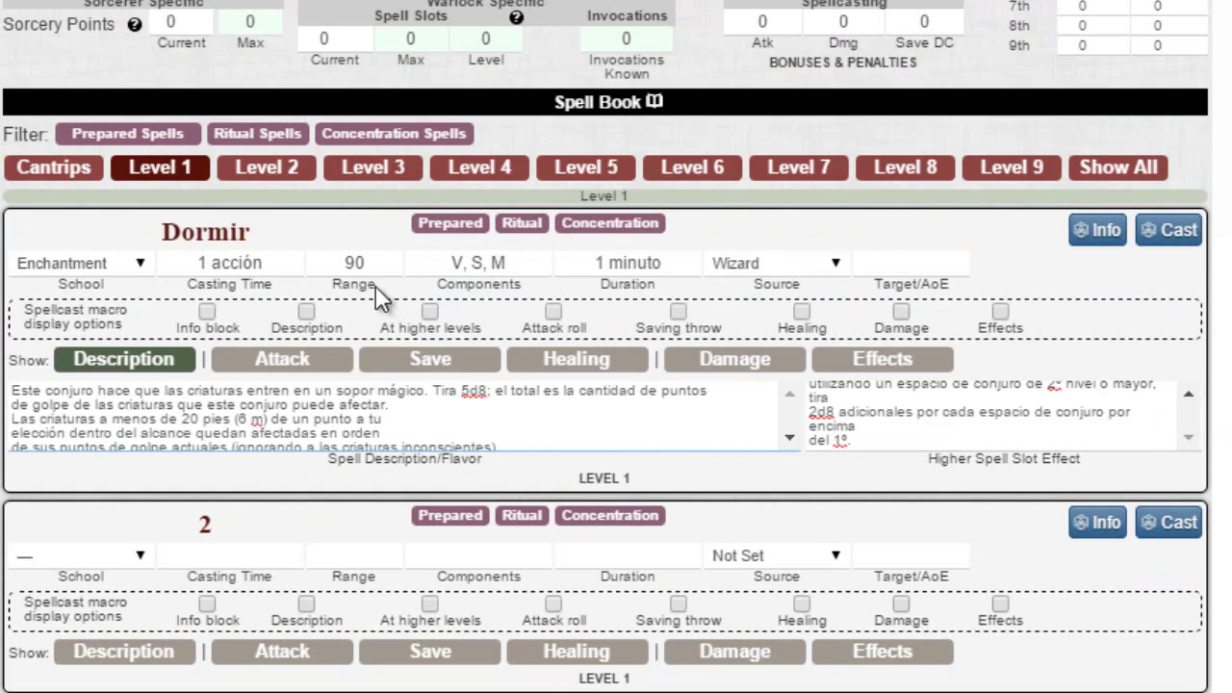
{"action": "key", "text": "alt+Tab"}
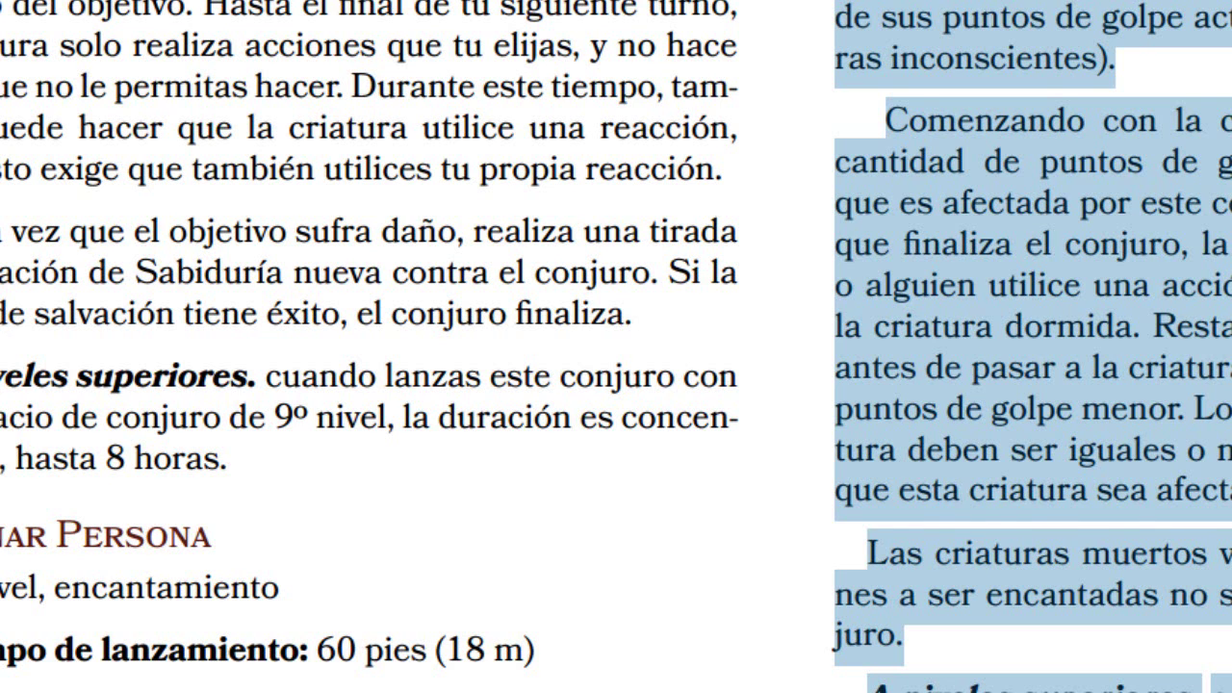
{"action": "scroll", "coordinate": [616, 346], "scroll_direction": "up", "scroll_amount": 3}
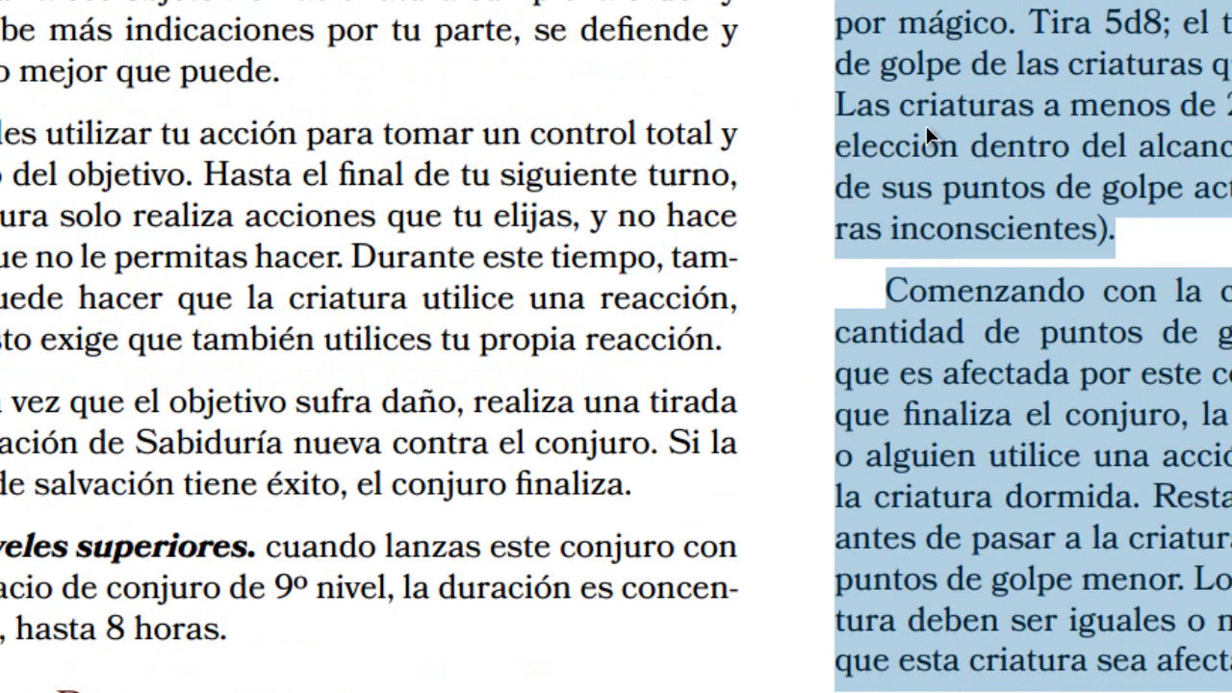
{"action": "scroll", "coordinate": [1133, 195], "scroll_direction": "down", "scroll_amount": 1}
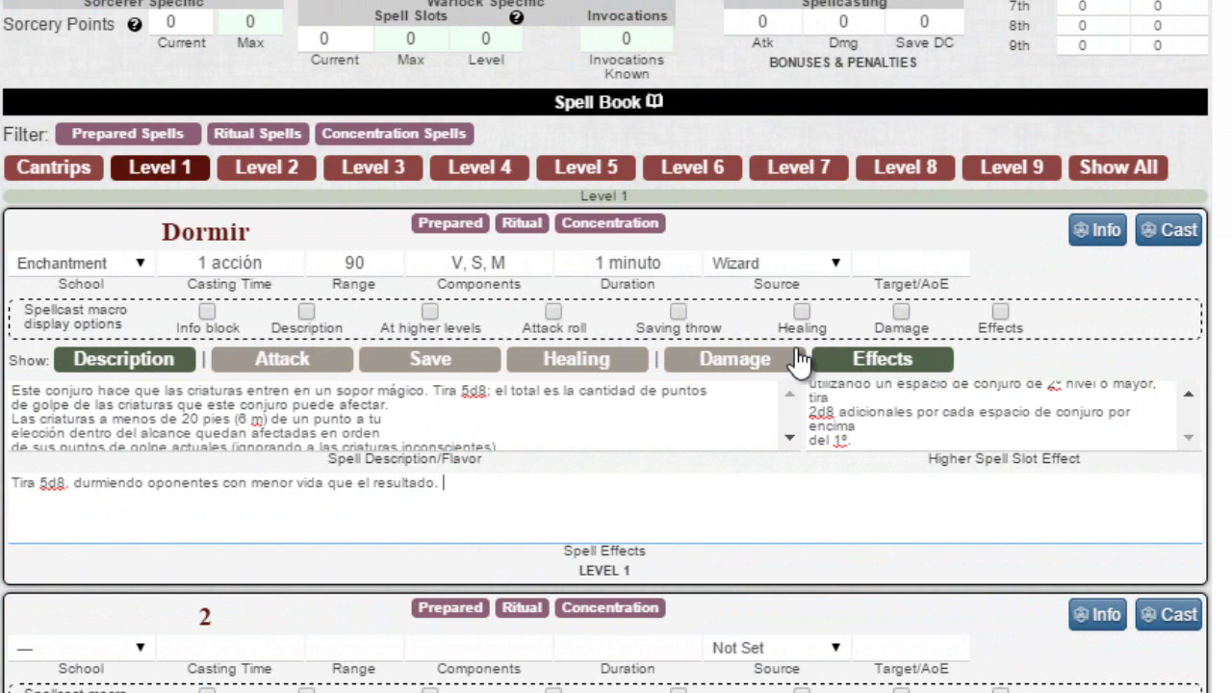
Show Dormir's damage section, set the damage dice to 5d8 with type "sueño", and disable Can Crit.
{"action": "left_click", "coordinate": [770, 366]}
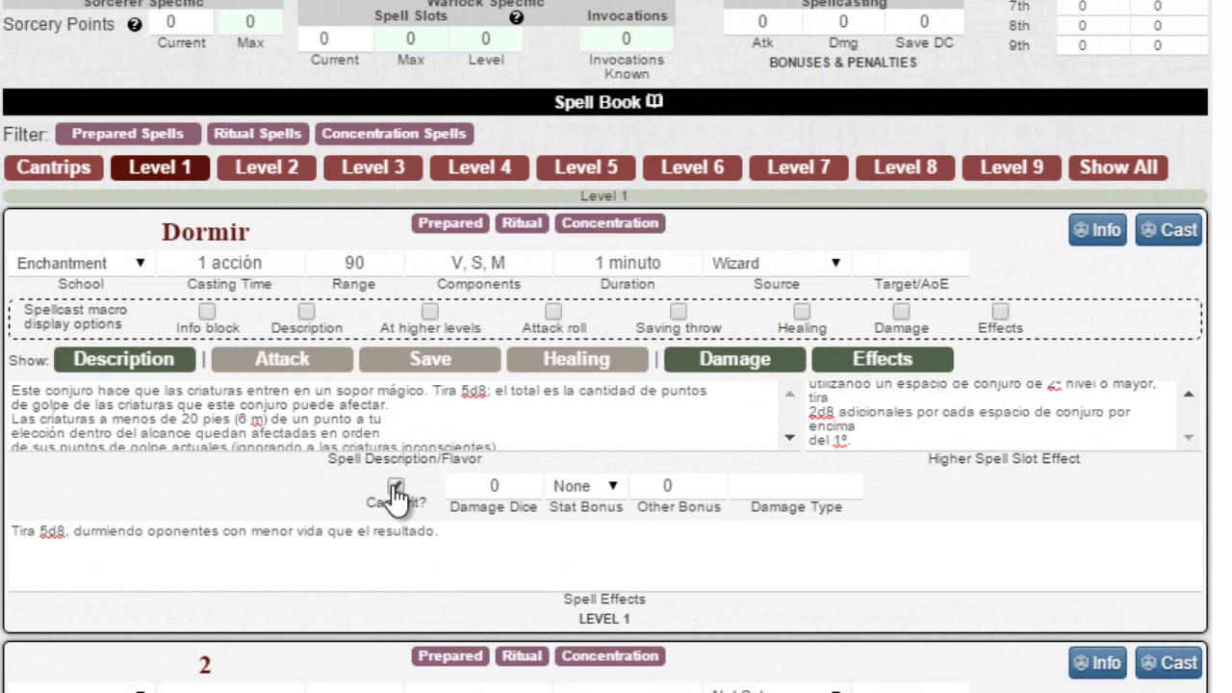
{"action": "double_click", "coordinate": [492, 486]}
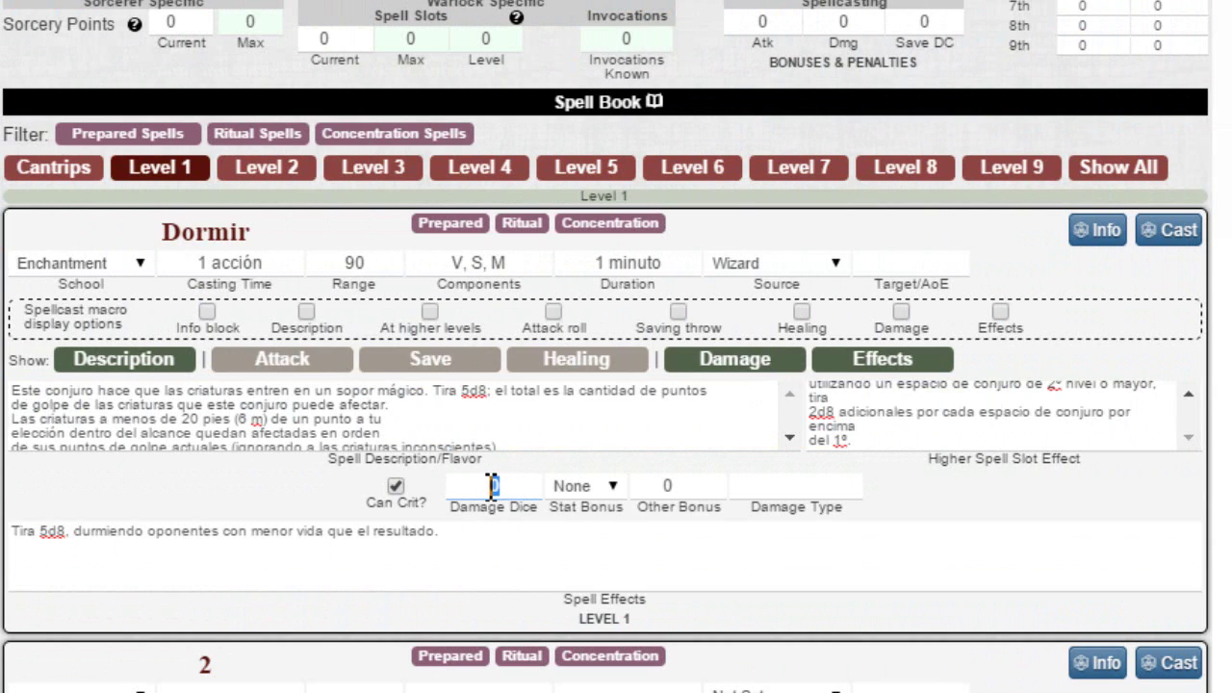
{"action": "type", "text": "5d8"}
{"action": "left_click", "coordinate": [397, 487]}
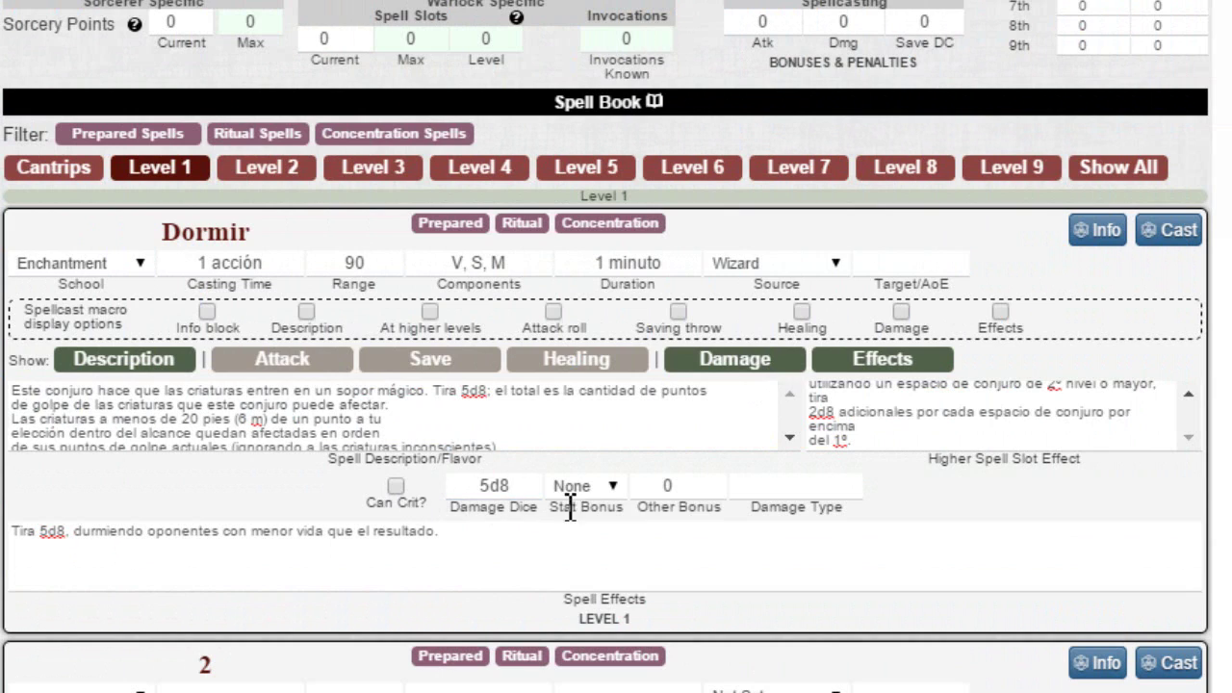
{"action": "left_click", "coordinate": [784, 491]}
{"action": "type", "text": "sueñp"}
{"action": "key", "text": "BackSpace"}
{"action": "type", "text": "o"}
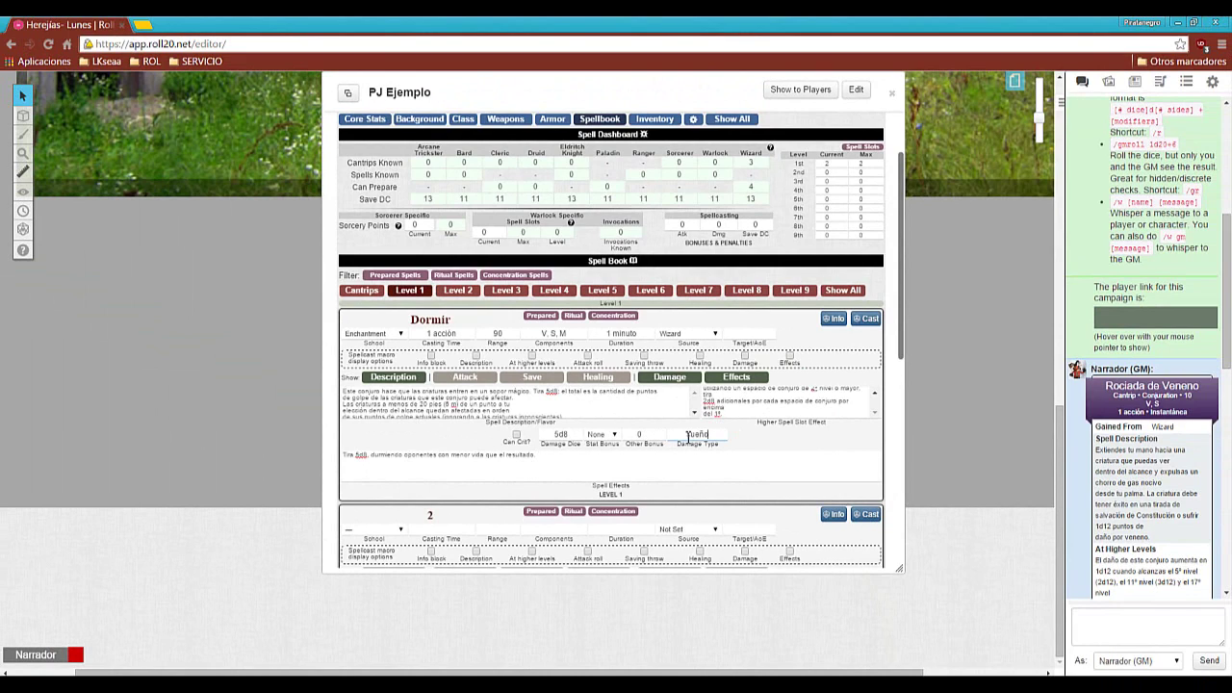
Enable Damage and Effects in Dormir's spellcast macro display options, then cast the spell and review its chat output.
{"action": "left_click", "coordinate": [789, 357]}
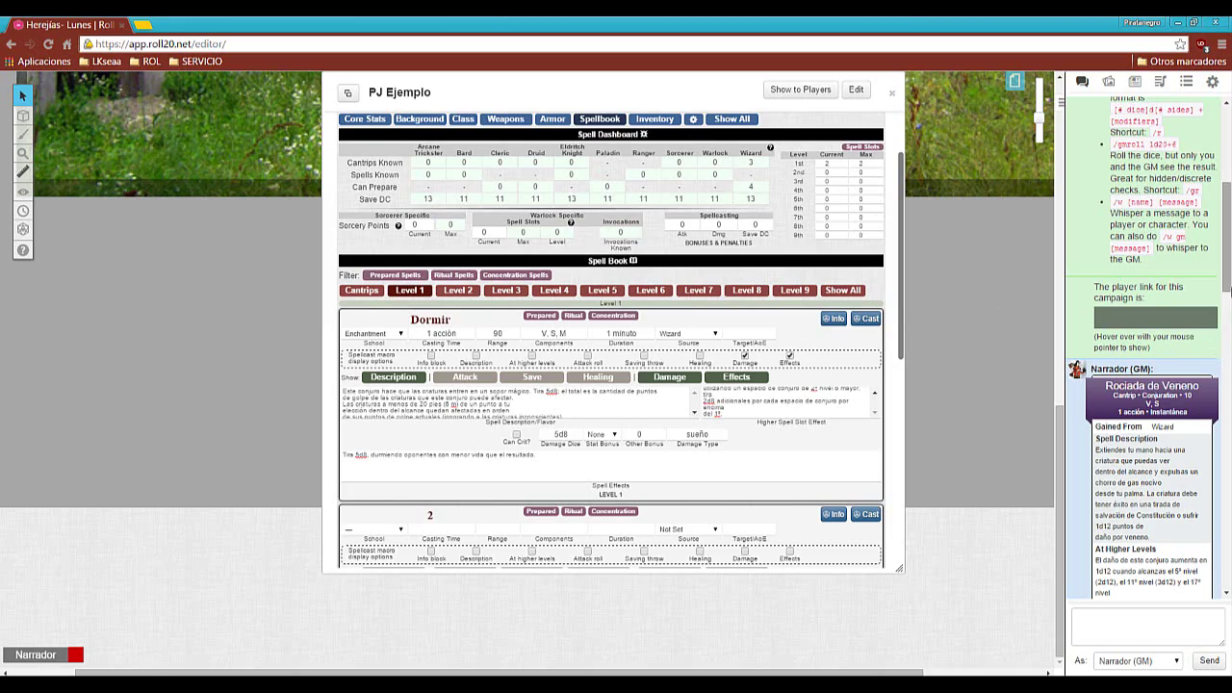
{"action": "scroll", "coordinate": [1122, 308], "scroll_direction": "down", "scroll_amount": 4}
{"action": "scroll", "coordinate": [1121, 308], "scroll_direction": "down", "scroll_amount": 5}
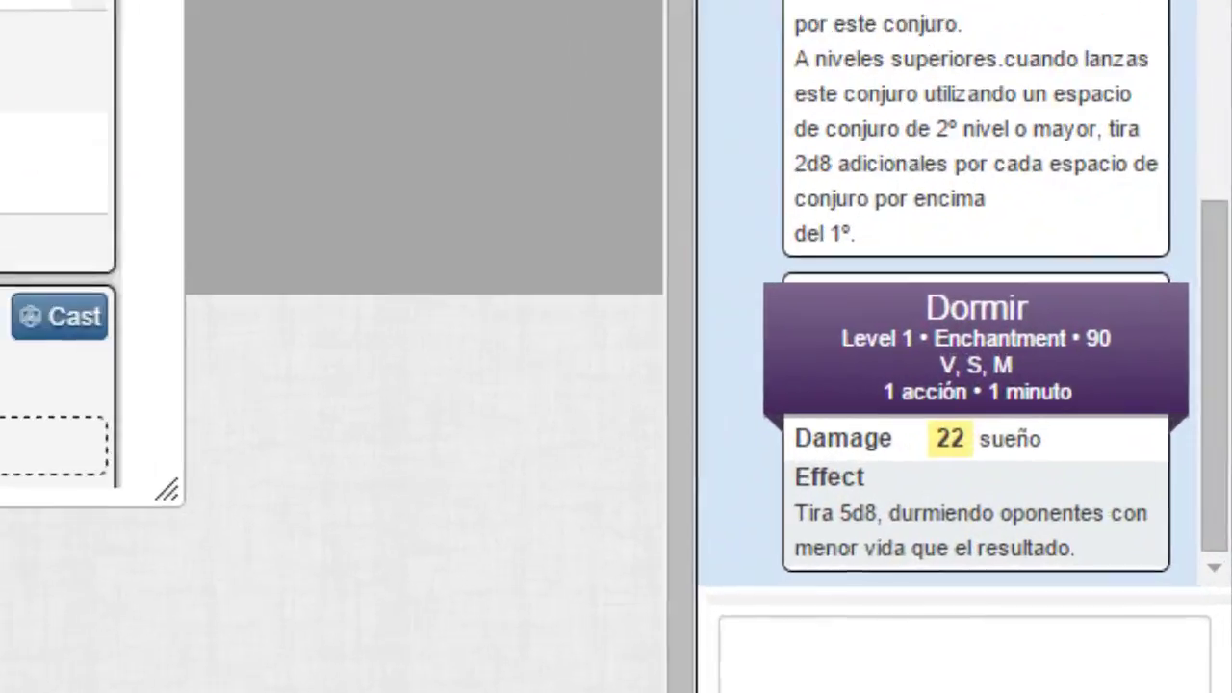
Read through Dormir's chat entries, from the spell header and description to the higher levels text, damage and effect.
{"action": "scroll", "coordinate": [1122, 305], "scroll_direction": "up", "scroll_amount": 3}
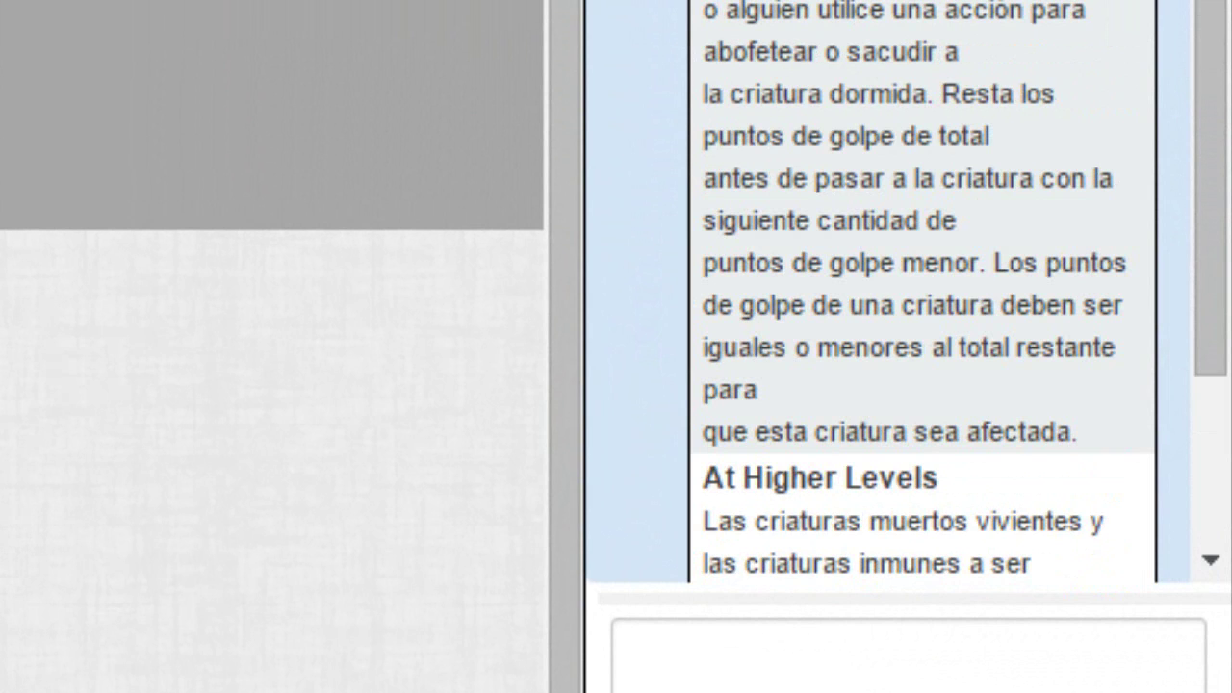
{"action": "scroll", "coordinate": [922, 289], "scroll_direction": "down", "scroll_amount": 3}
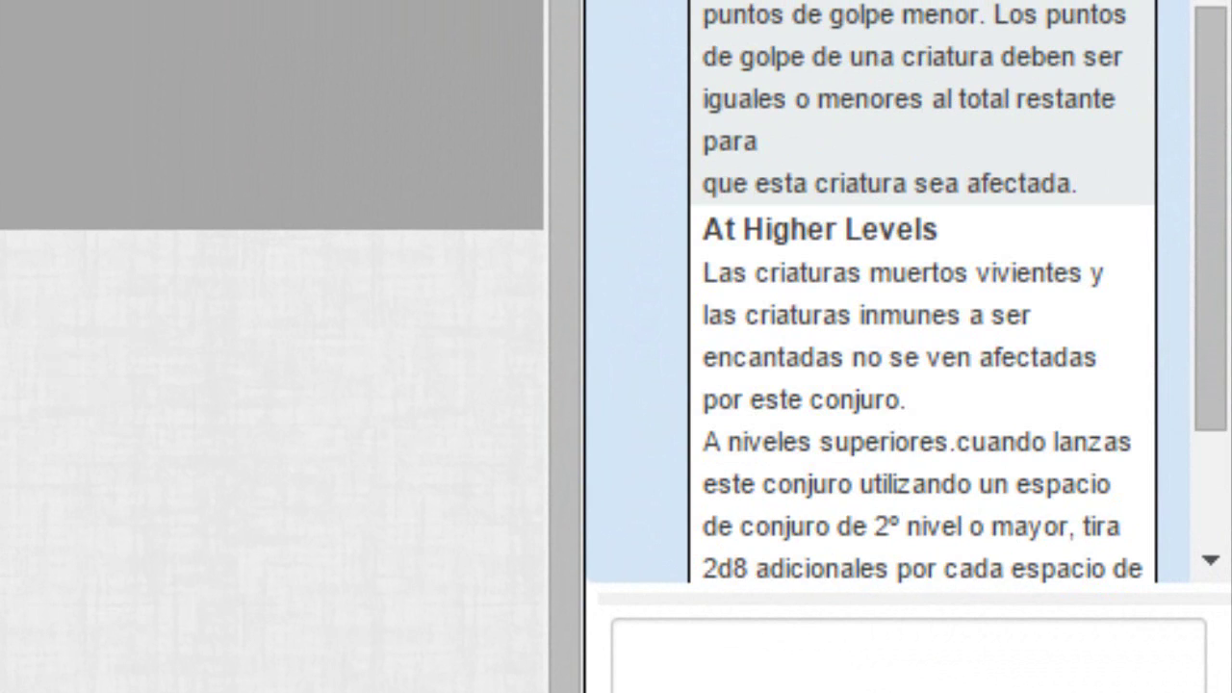
{"action": "scroll", "coordinate": [923, 289], "scroll_direction": "down", "scroll_amount": 6}
{"action": "scroll", "coordinate": [880, 19], "scroll_direction": "up", "scroll_amount": 3}
{"action": "scroll", "coordinate": [1097, 91], "scroll_direction": "up", "scroll_amount": 15}
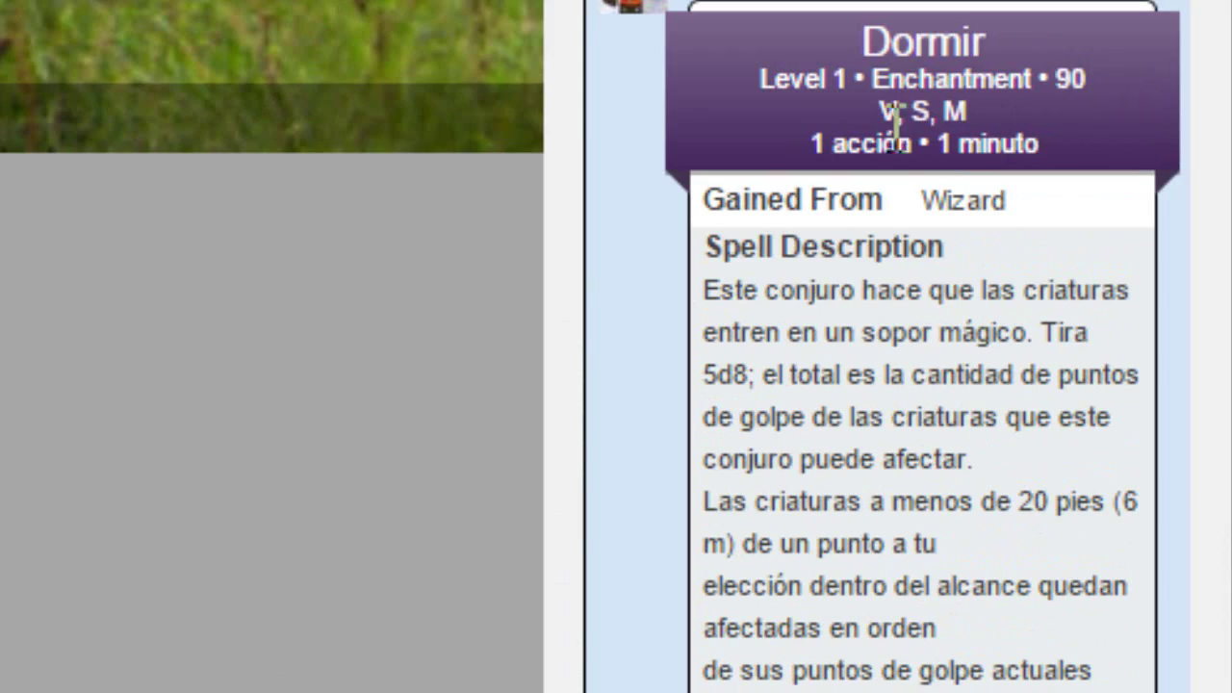
{"action": "scroll", "coordinate": [948, 303], "scroll_direction": "down", "scroll_amount": 6}
{"action": "scroll", "coordinate": [948, 303], "scroll_direction": "up", "scroll_amount": 6}
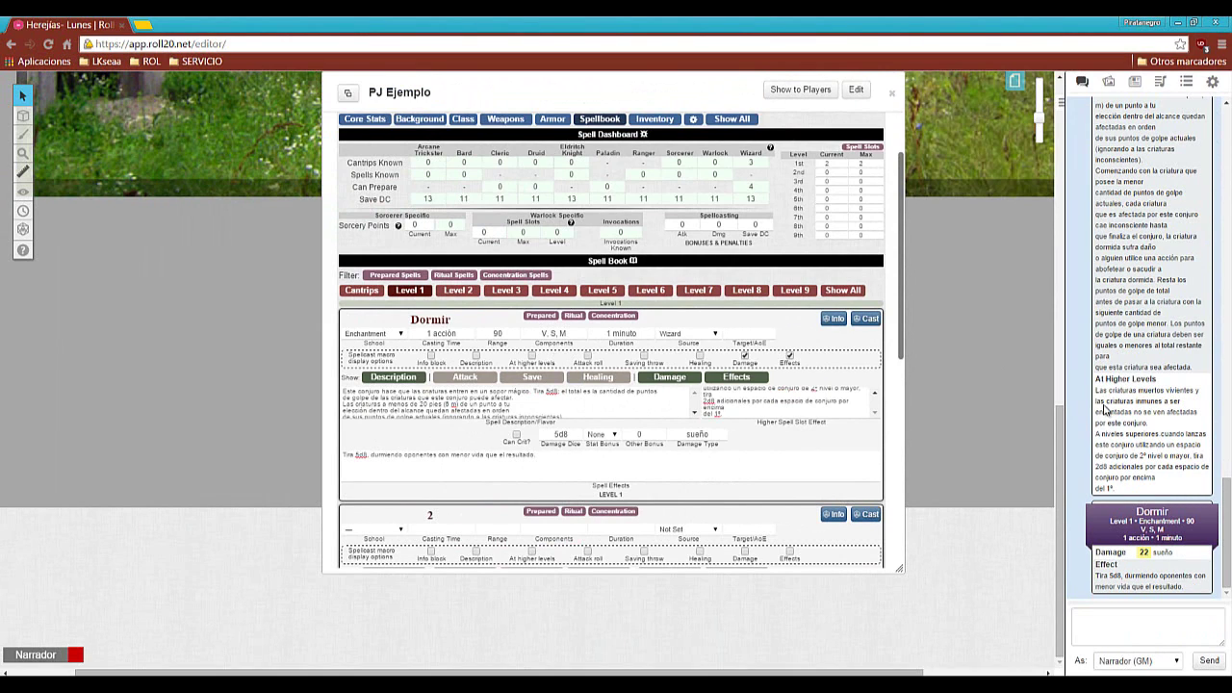
Look over the level 1 spell list, from Dormir's ritual and concentration markers through the empty entries 2 to 6.
{"action": "left_click", "coordinate": [605, 321]}
{"action": "left_click", "coordinate": [573, 317]}
{"action": "scroll", "coordinate": [461, 410], "scroll_direction": "down", "scroll_amount": 5}
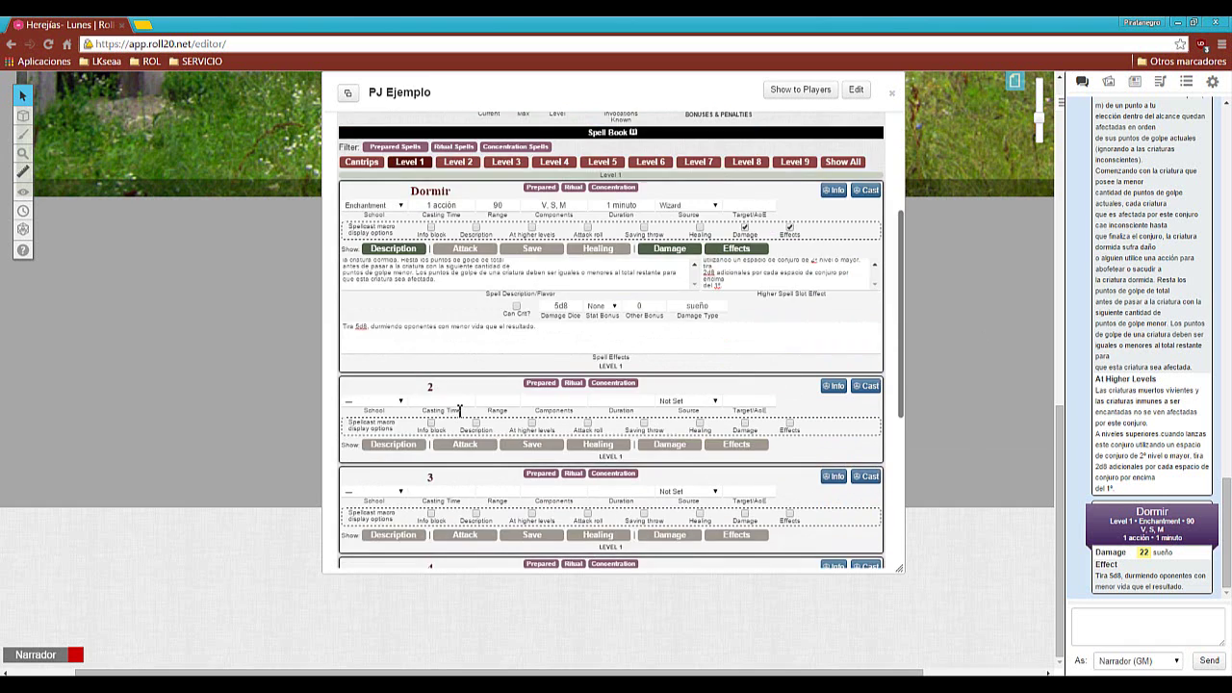
{"action": "scroll", "coordinate": [461, 410], "scroll_direction": "down", "scroll_amount": 5}
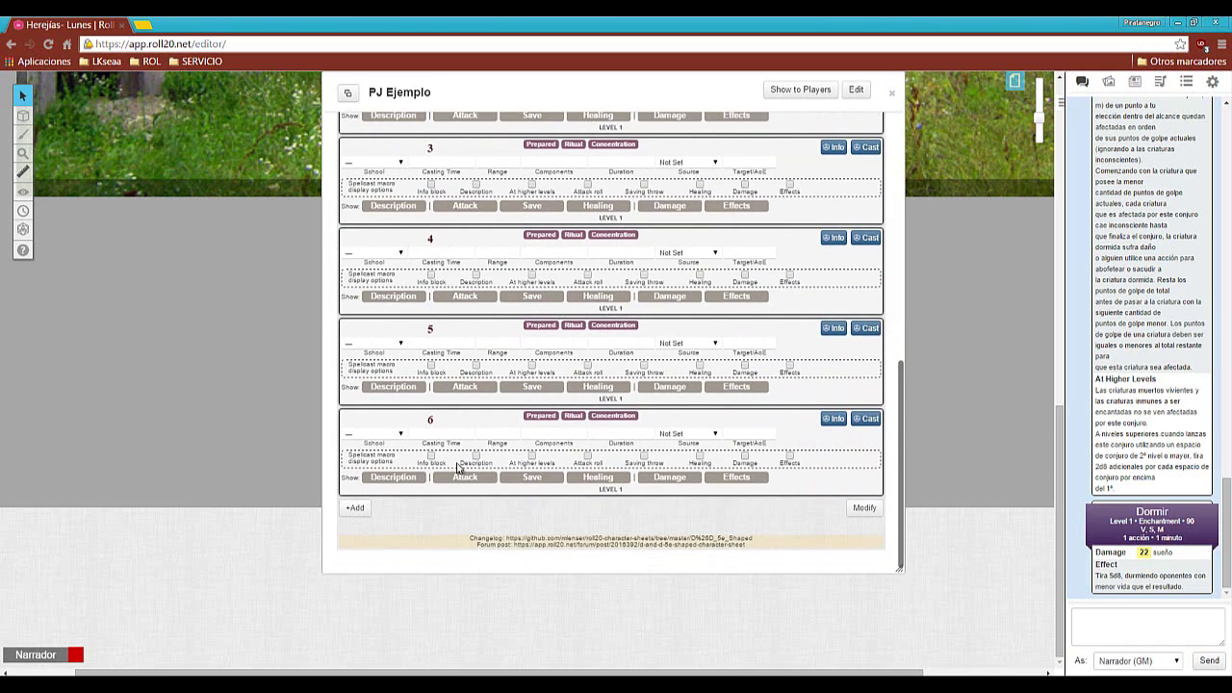
{"action": "scroll", "coordinate": [458, 466], "scroll_direction": "up", "scroll_amount": 3}
{"action": "scroll", "coordinate": [499, 303], "scroll_direction": "down", "scroll_amount": 5}
{"action": "scroll", "coordinate": [500, 300], "scroll_direction": "up", "scroll_amount": 3}
{"action": "scroll", "coordinate": [498, 302], "scroll_direction": "up", "scroll_amount": 1}
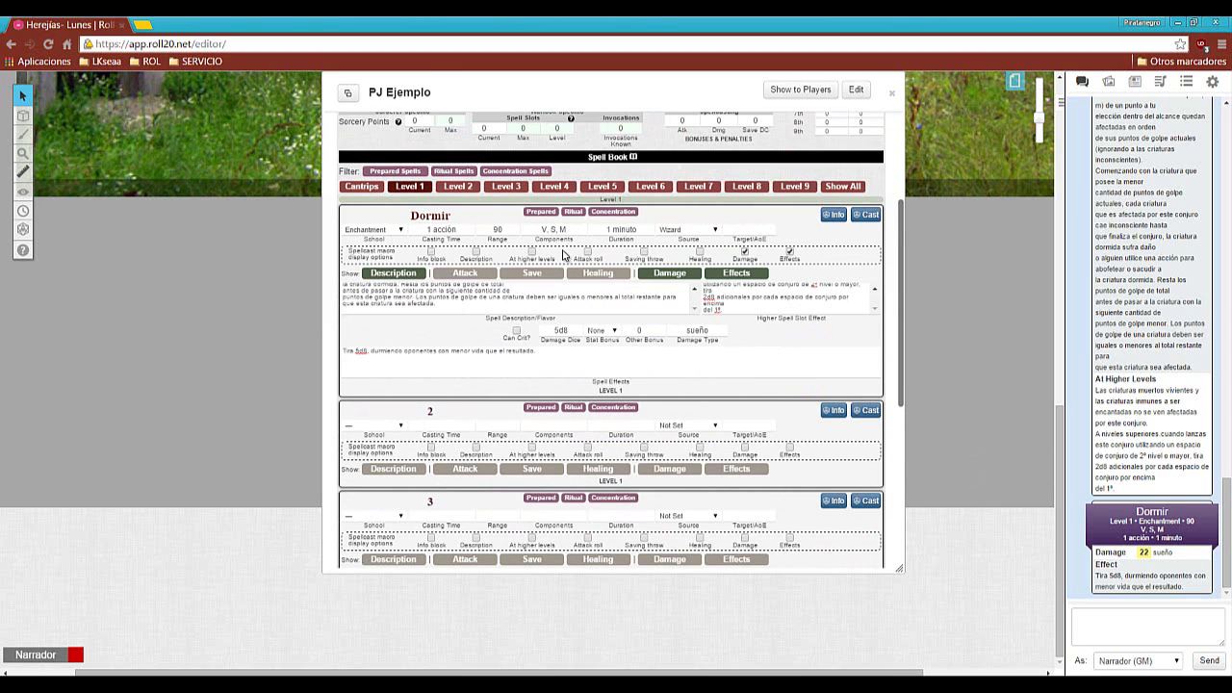
{"action": "scroll", "coordinate": [565, 252], "scroll_direction": "down", "scroll_amount": 4}
{"action": "scroll", "coordinate": [565, 251], "scroll_direction": "up", "scroll_amount": 5}
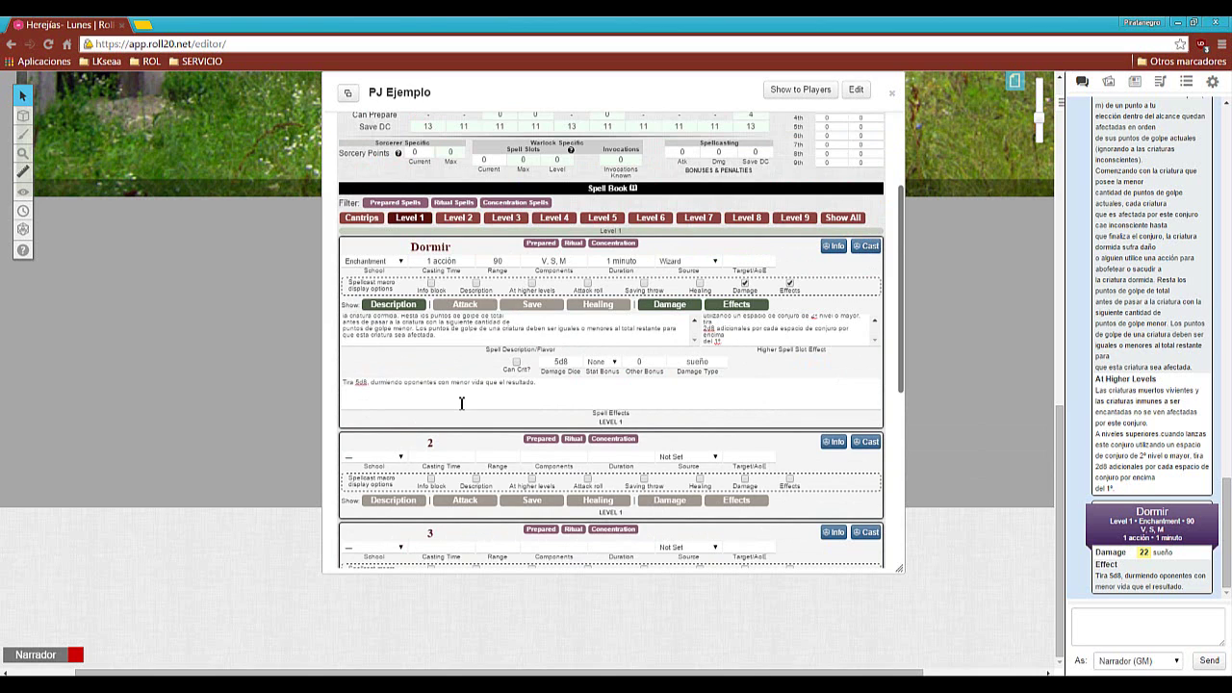
{"action": "scroll", "coordinate": [467, 394], "scroll_direction": "up", "scroll_amount": 1}
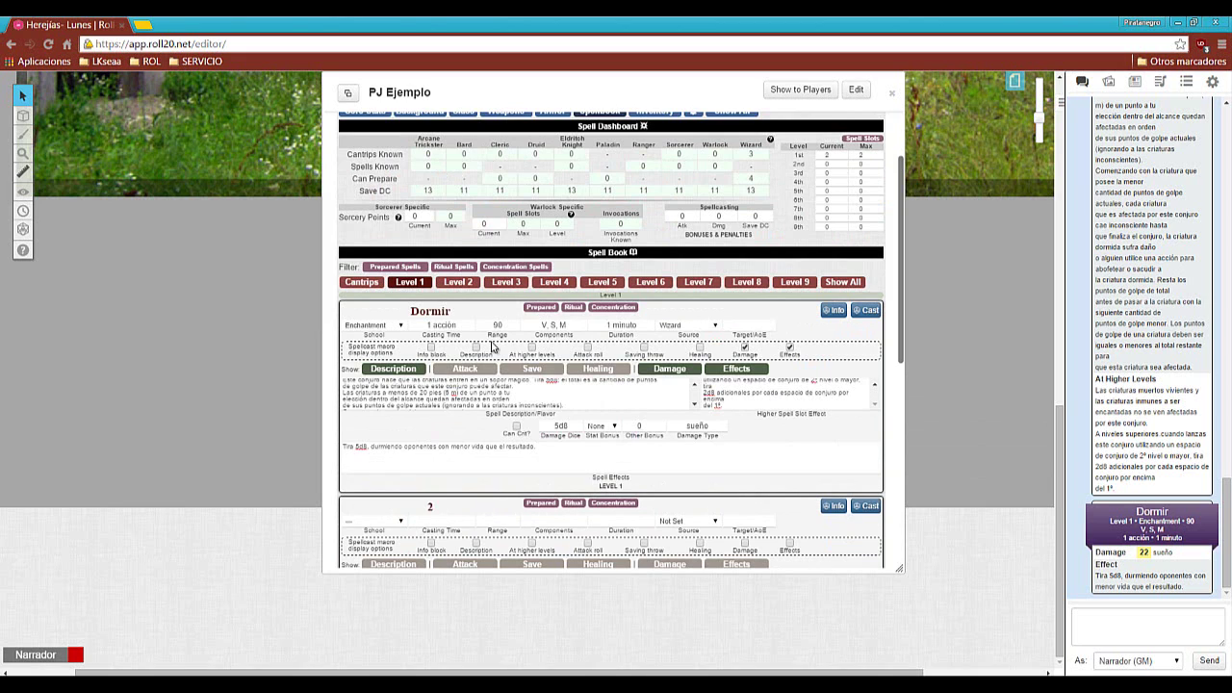
{"action": "scroll", "coordinate": [493, 347], "scroll_direction": "down", "scroll_amount": 6}
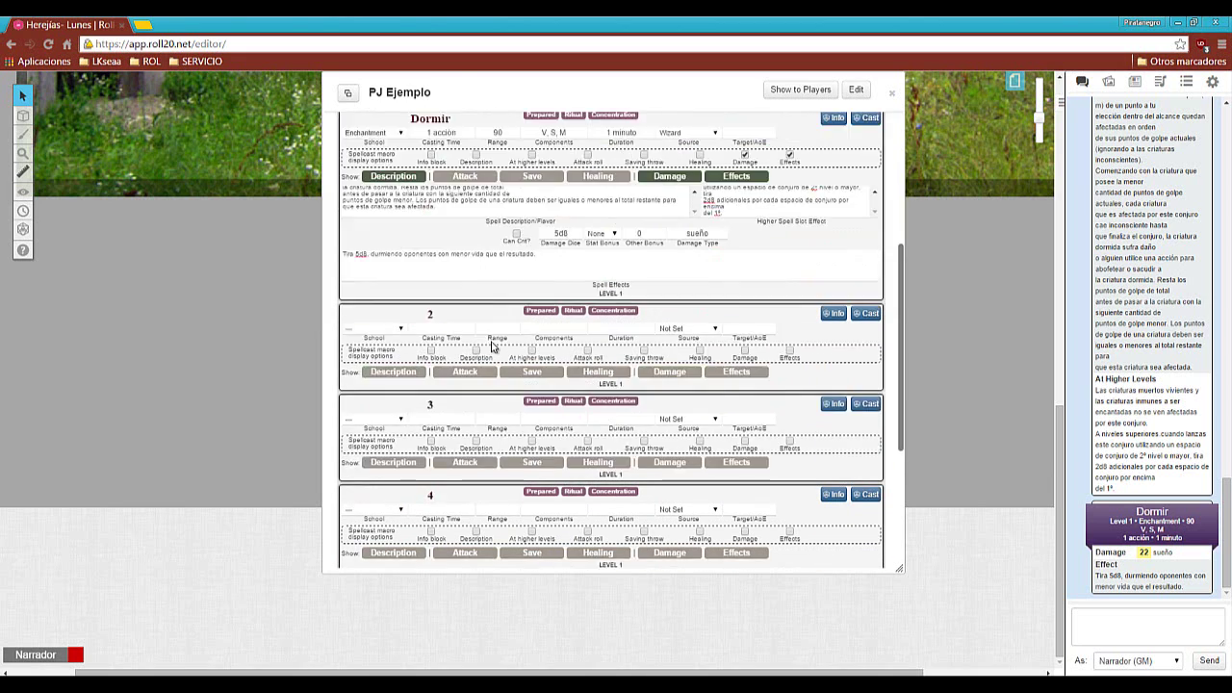
{"action": "scroll", "coordinate": [494, 342], "scroll_direction": "up", "scroll_amount": 4}
{"action": "scroll", "coordinate": [493, 343], "scroll_direction": "up", "scroll_amount": 1}
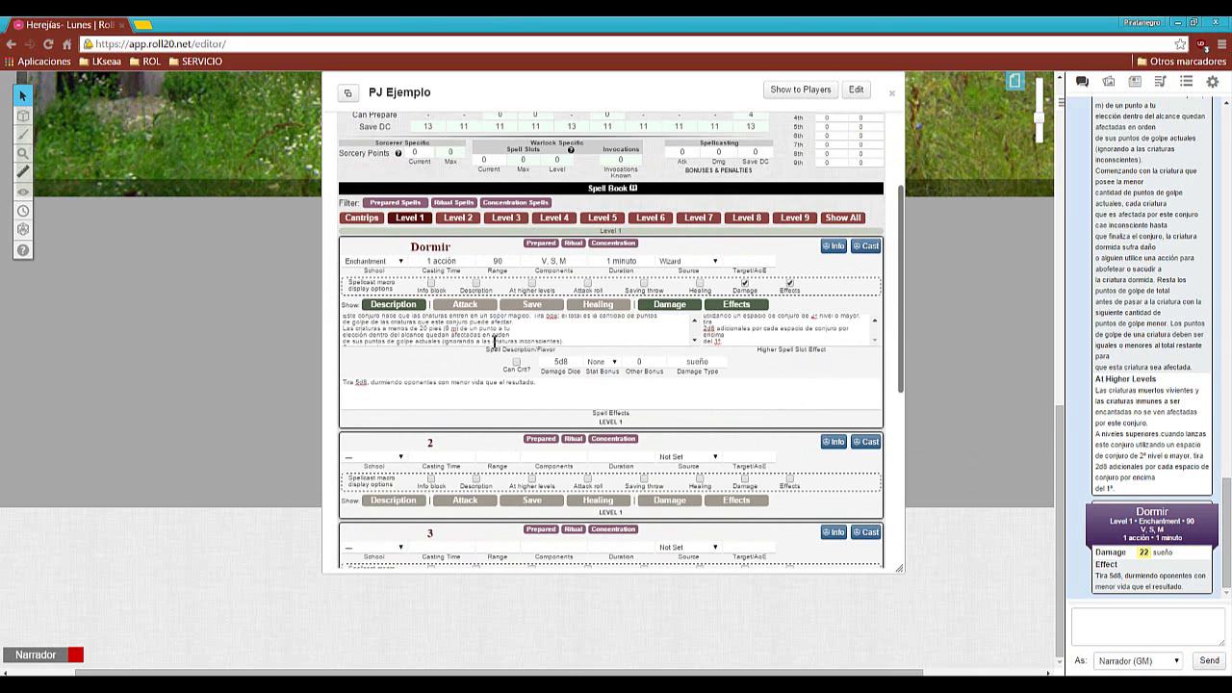
Mark Dormir as prepared, then check the level 1 list with the Prepared Spells filter on and switch the filter off.
{"action": "left_click", "coordinate": [542, 244]}
{"action": "left_click", "coordinate": [407, 204]}
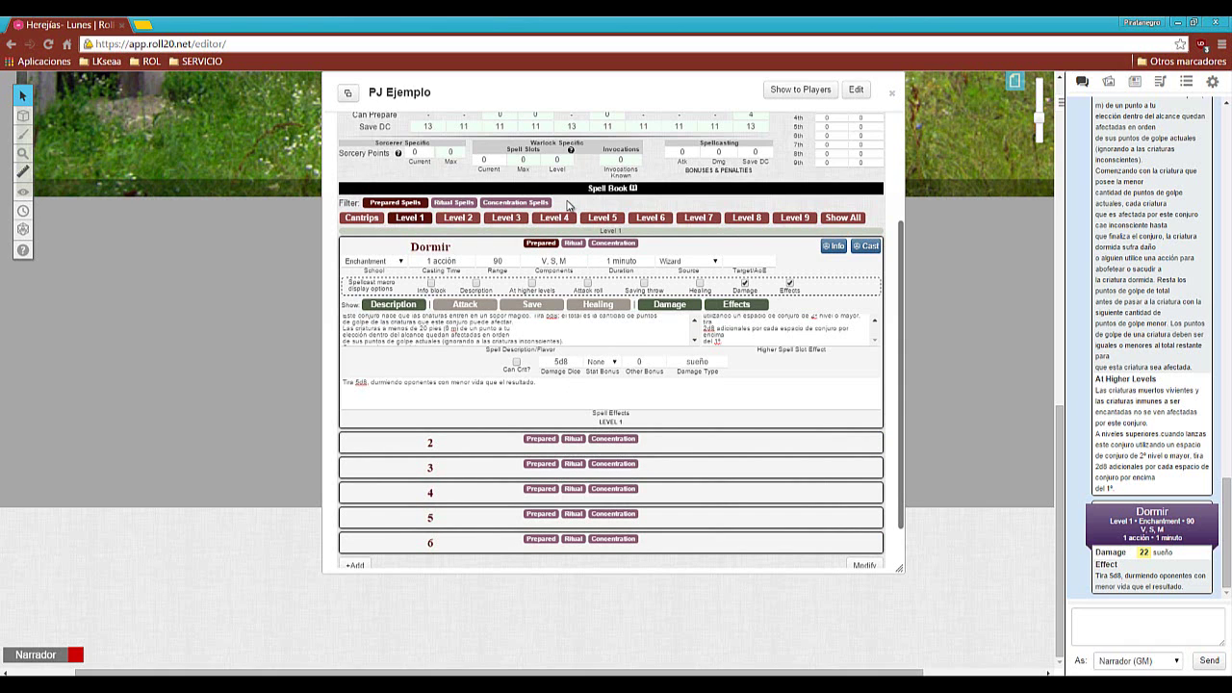
{"action": "scroll", "coordinate": [516, 327], "scroll_direction": "down", "scroll_amount": 1}
{"action": "scroll", "coordinate": [482, 401], "scroll_direction": "up", "scroll_amount": 2}
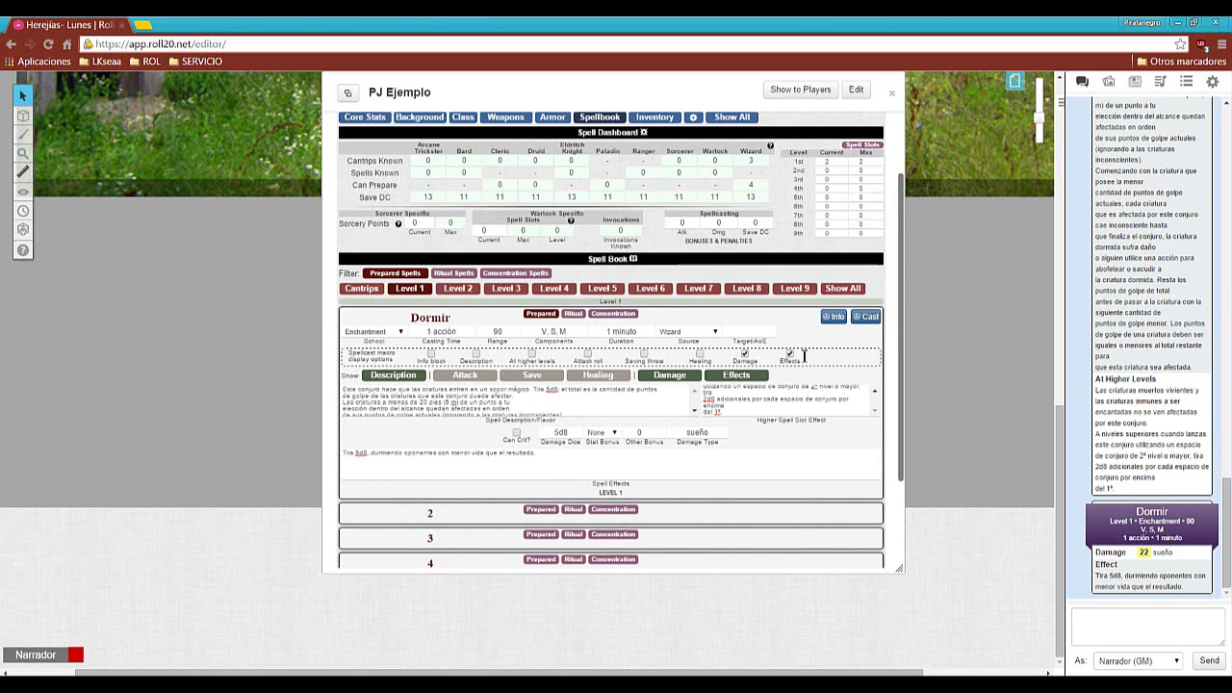
{"action": "scroll", "coordinate": [460, 532], "scroll_direction": "down", "scroll_amount": 3}
{"action": "scroll", "coordinate": [541, 389], "scroll_direction": "up", "scroll_amount": 2}
{"action": "left_click", "coordinate": [403, 274]}
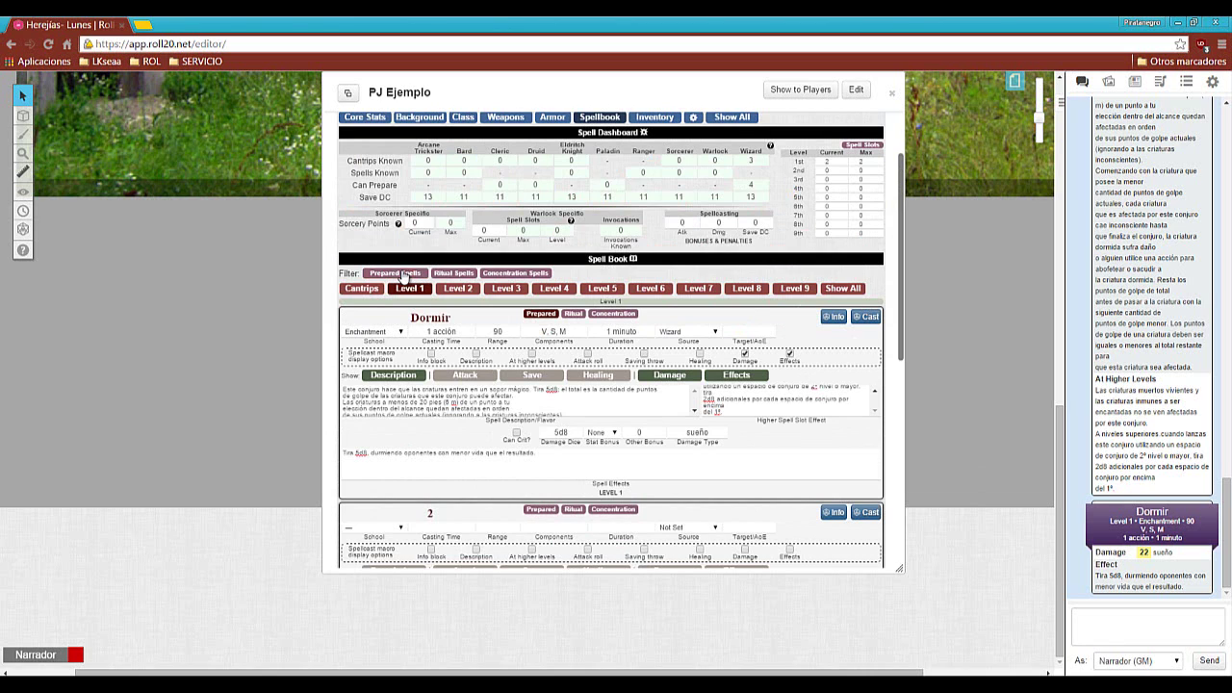
Show the sheet's weapons section and enter "Bastón" as the first melee weapon and "Ballesta Ligera" as the first ranged weapon.
{"action": "scroll", "coordinate": [807, 333], "scroll_direction": "up", "scroll_amount": 2}
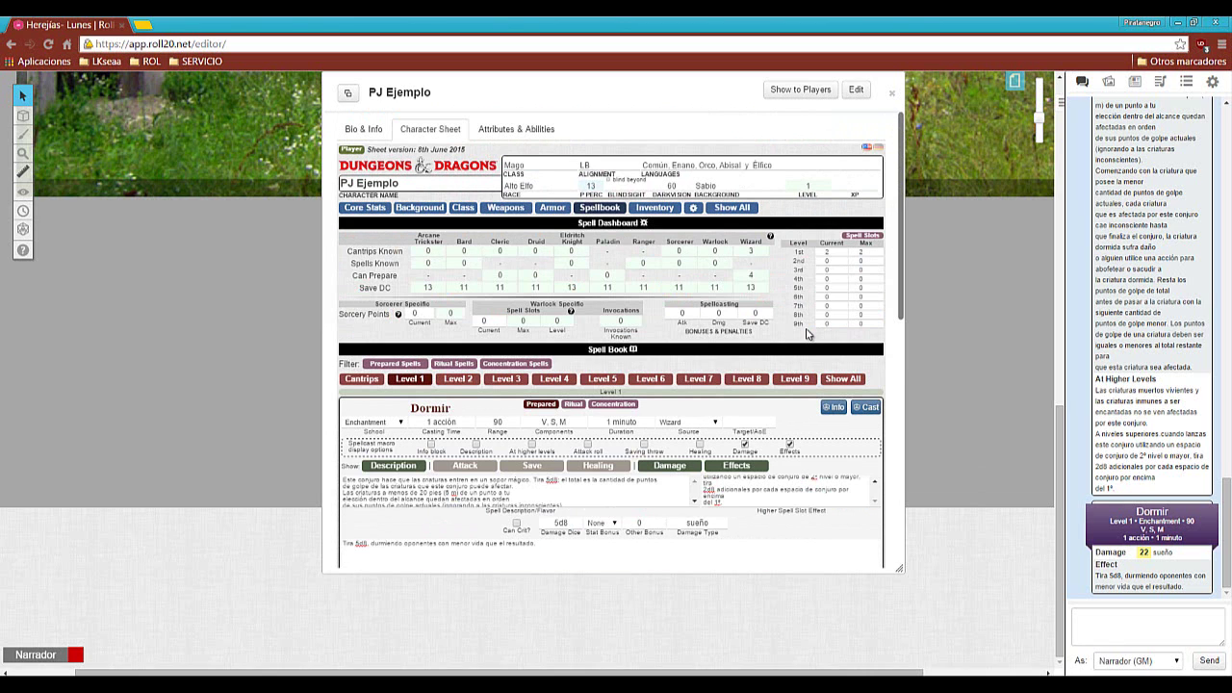
{"action": "scroll", "coordinate": [593, 393], "scroll_direction": "down", "scroll_amount": 1}
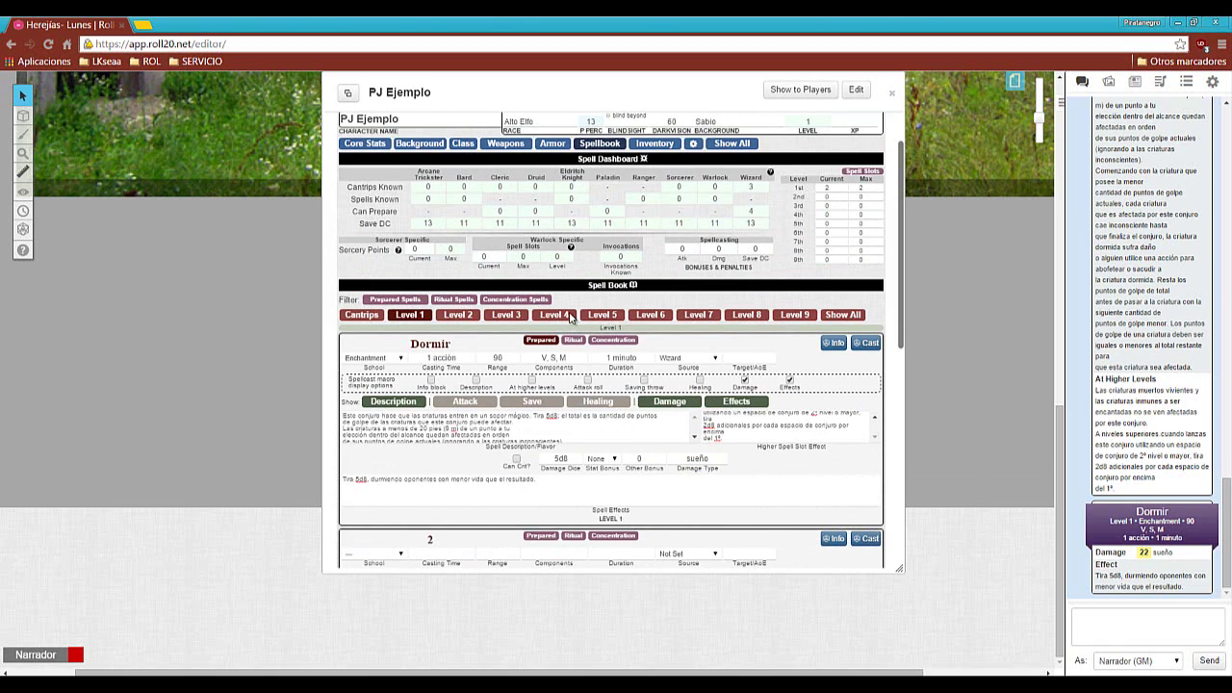
{"action": "scroll", "coordinate": [597, 398], "scroll_direction": "up", "scroll_amount": 1}
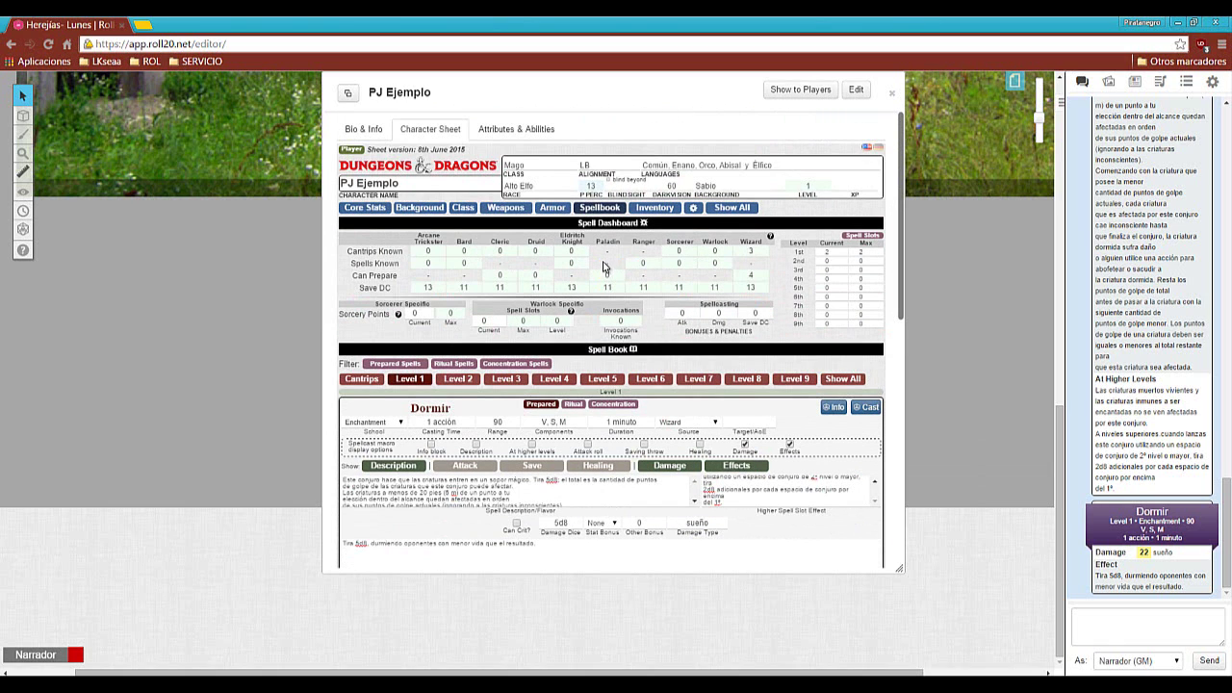
{"action": "left_click", "coordinate": [494, 210]}
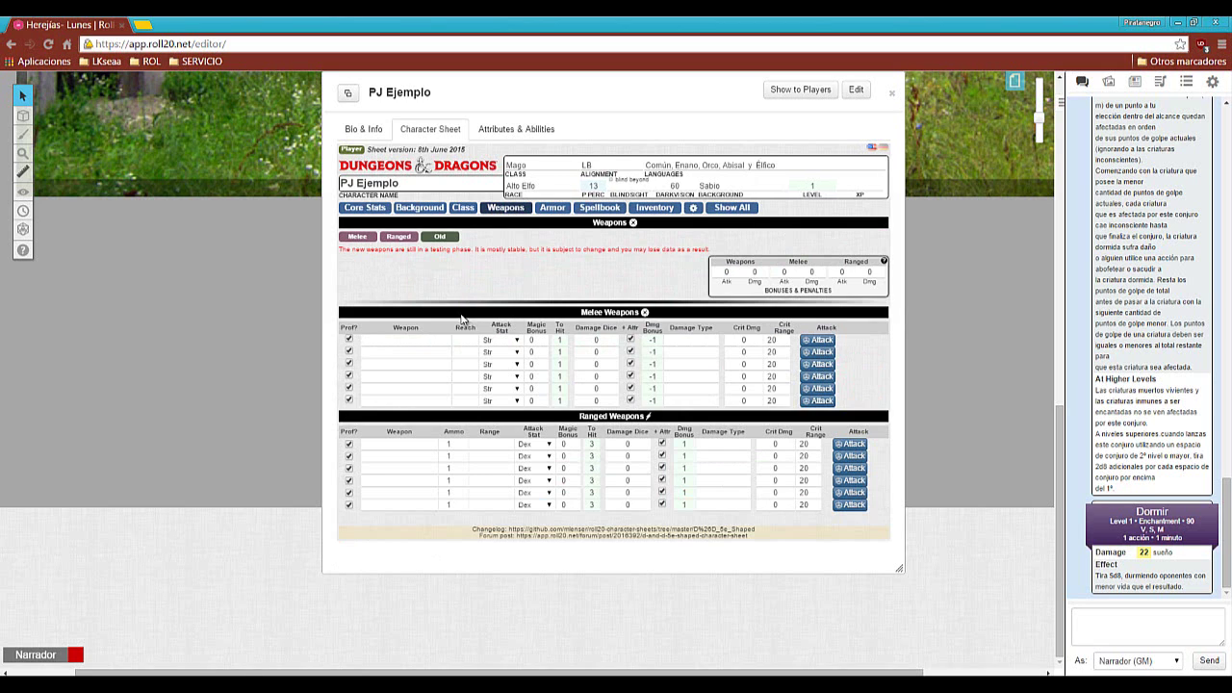
{"action": "left_click", "coordinate": [395, 339]}
{"action": "type", "text": "Bastón"}
{"action": "left_click", "coordinate": [415, 446]}
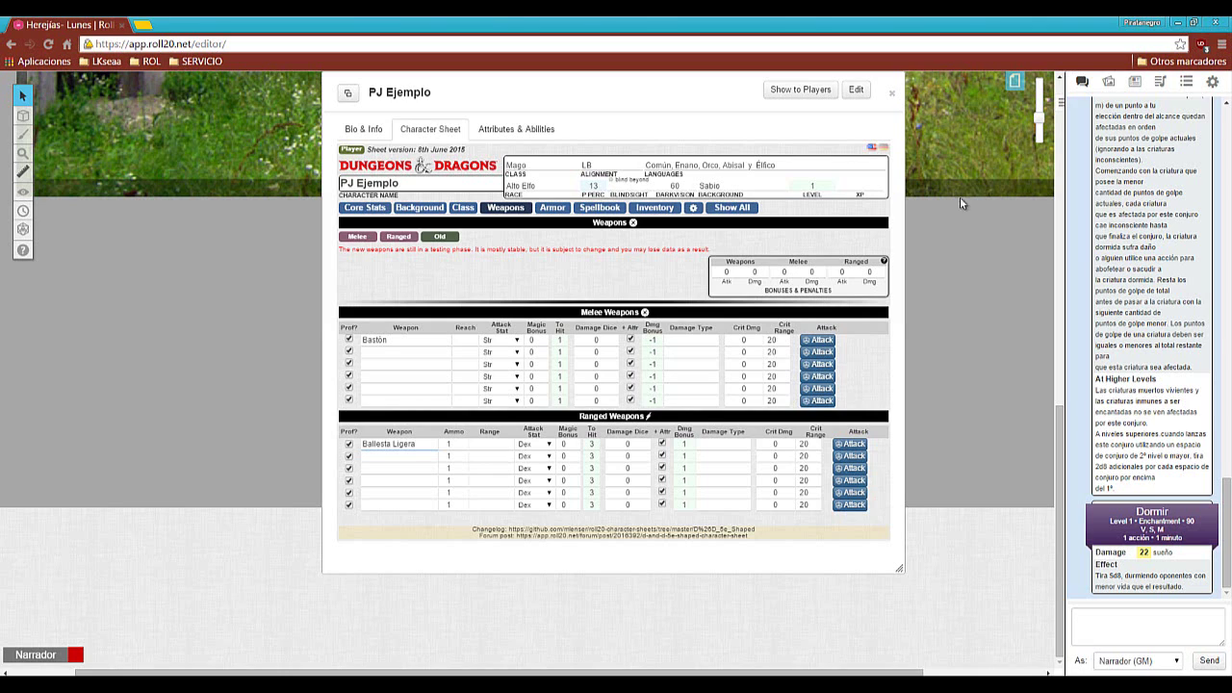
Find the weapons table in the rules PDF, copy Bastón's property "Versátil (1d8)", and return to the character sheet.
{"action": "mouse_move", "coordinate": [885, 260]}
{"action": "left_click", "coordinate": [738, 272]}
{"action": "key", "text": "alt+Tab"}
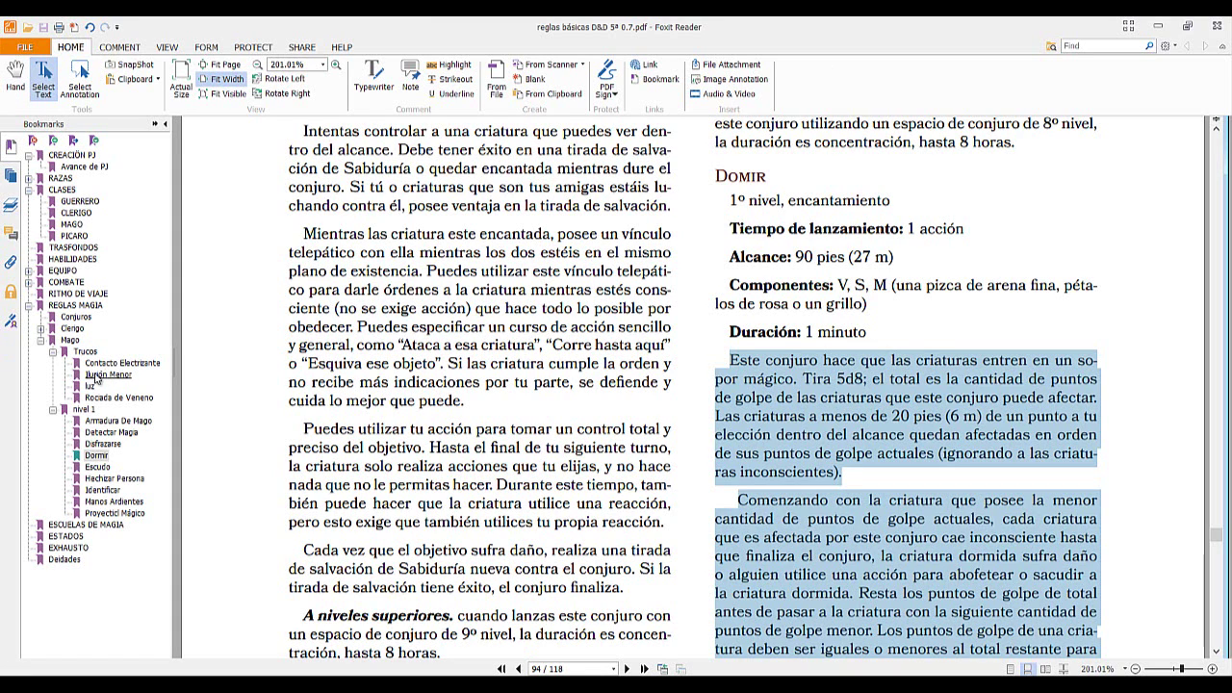
{"action": "left_click", "coordinate": [29, 270]}
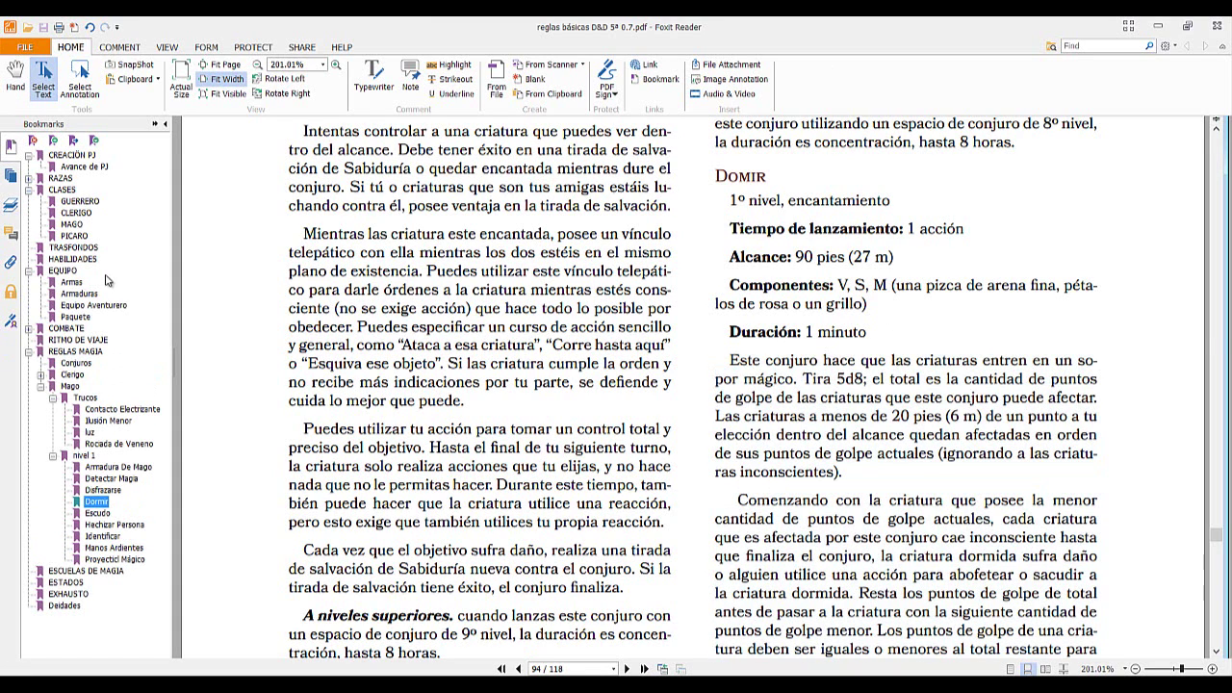
{"action": "left_click", "coordinate": [73, 282]}
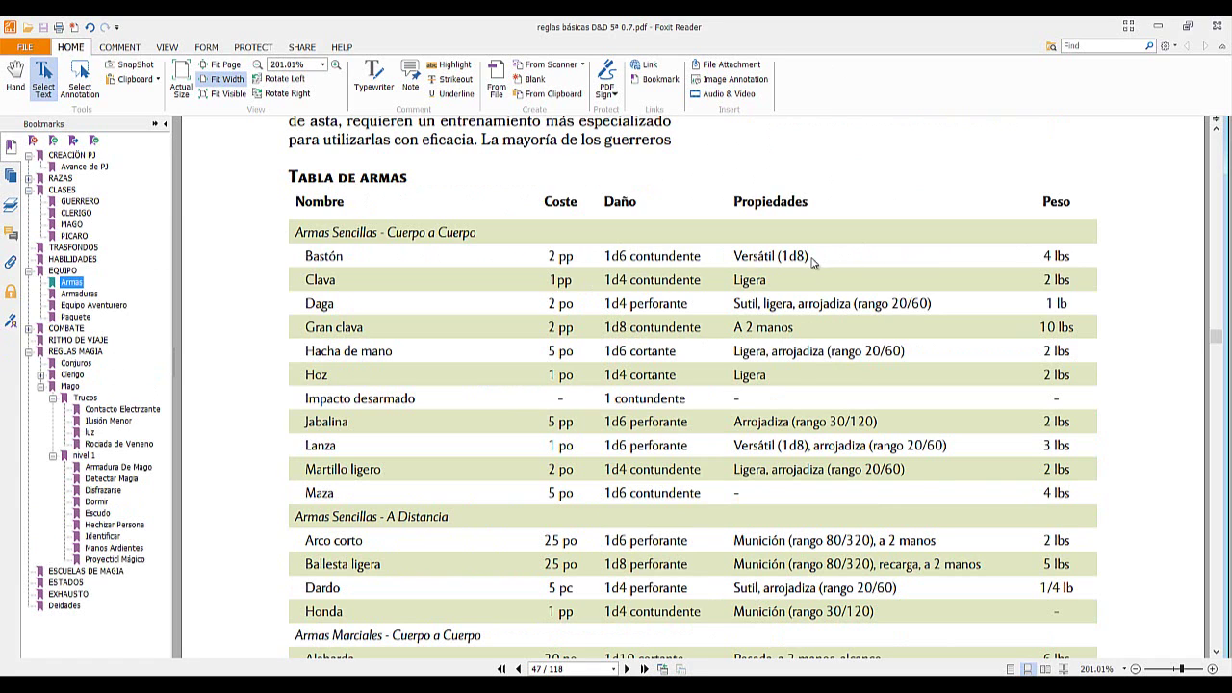
{"action": "left_click_drag", "start_coordinate": [810, 258], "coordinate": [734, 256]}
{"action": "right_click", "coordinate": [764, 256]}
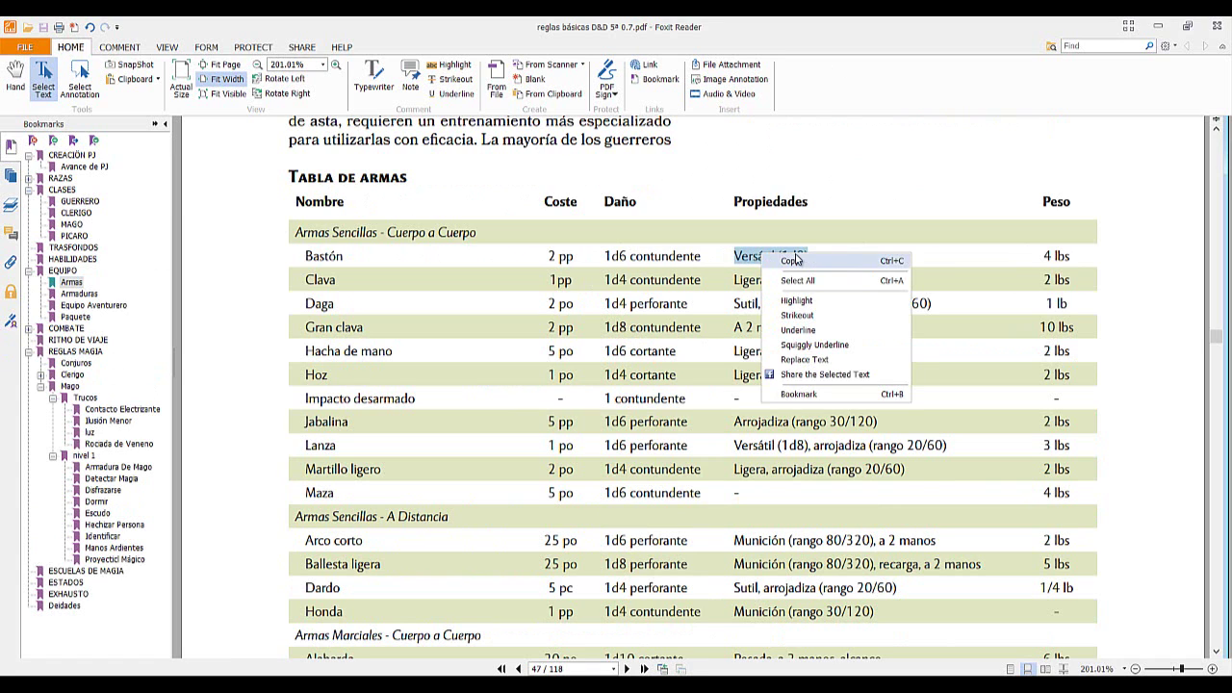
{"action": "left_click", "coordinate": [789, 262]}
{"action": "key", "text": "alt+Tab"}
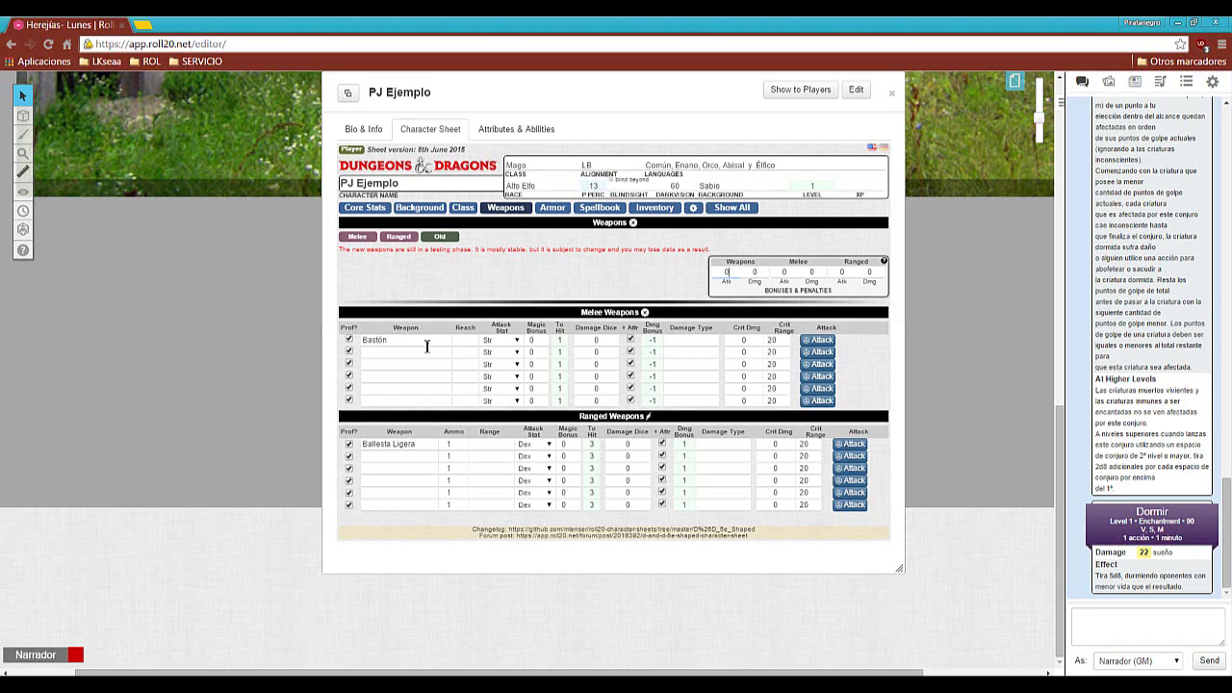
{"action": "left_click", "coordinate": [516, 341]}
{"action": "left_click", "coordinate": [516, 346]}
{"action": "key", "text": "F1"}
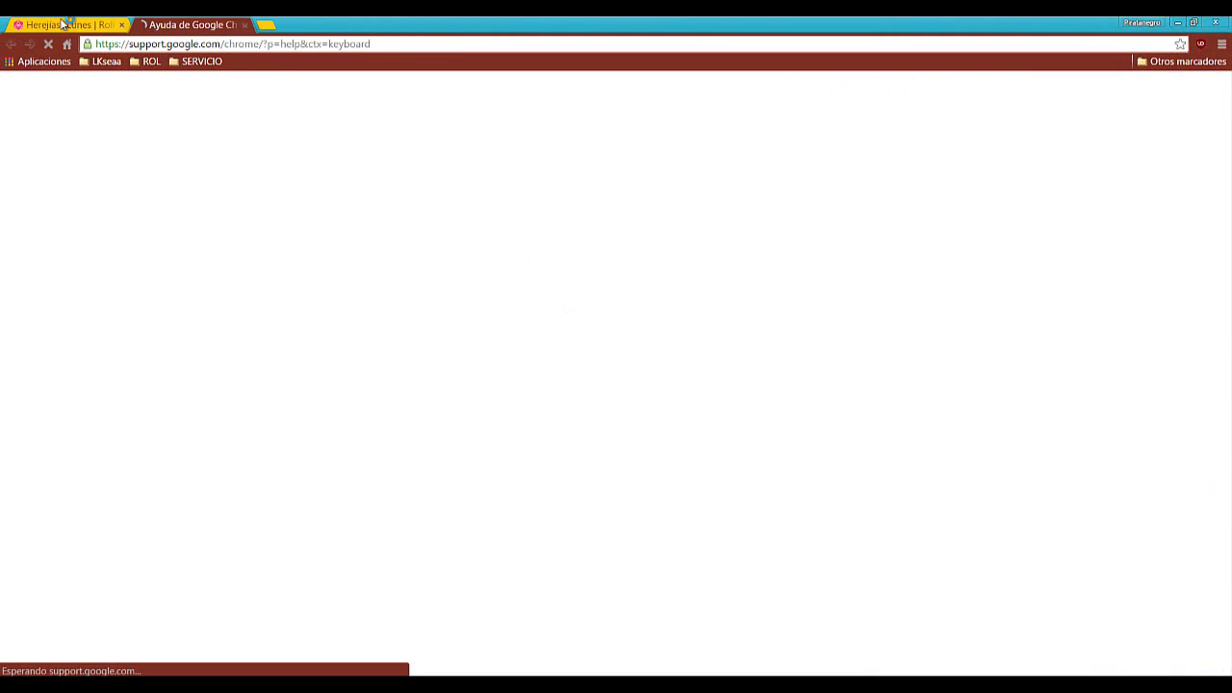
{"action": "left_click", "coordinate": [68, 24]}
{"action": "left_click", "coordinate": [250, 26]}
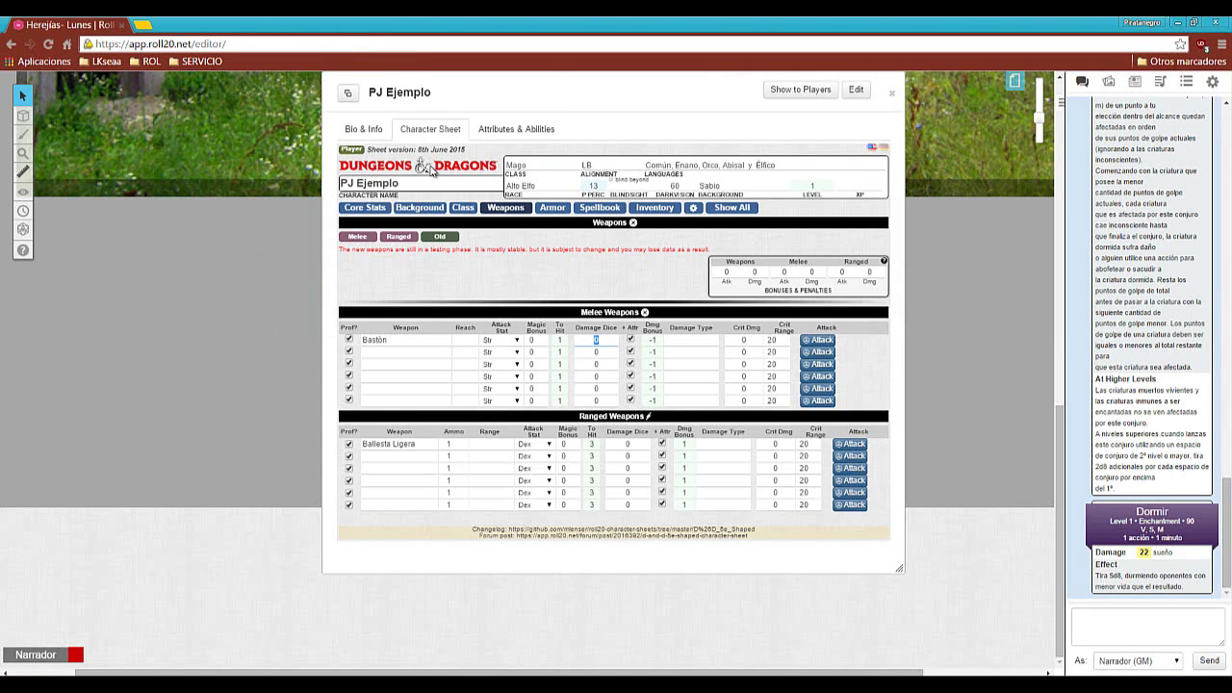
Set Bastón's damage dice to 1d6 and its damage type to "contundente".
{"action": "mouse_move", "coordinate": [608, 342]}
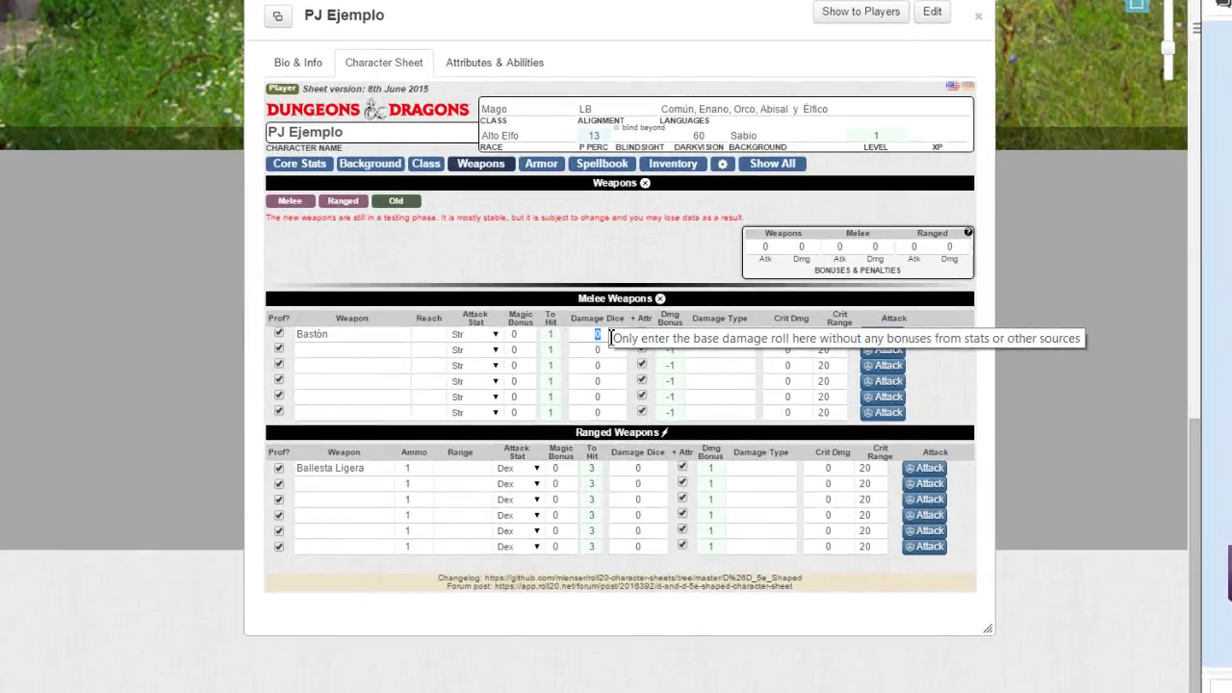
{"action": "type", "text": "1"}
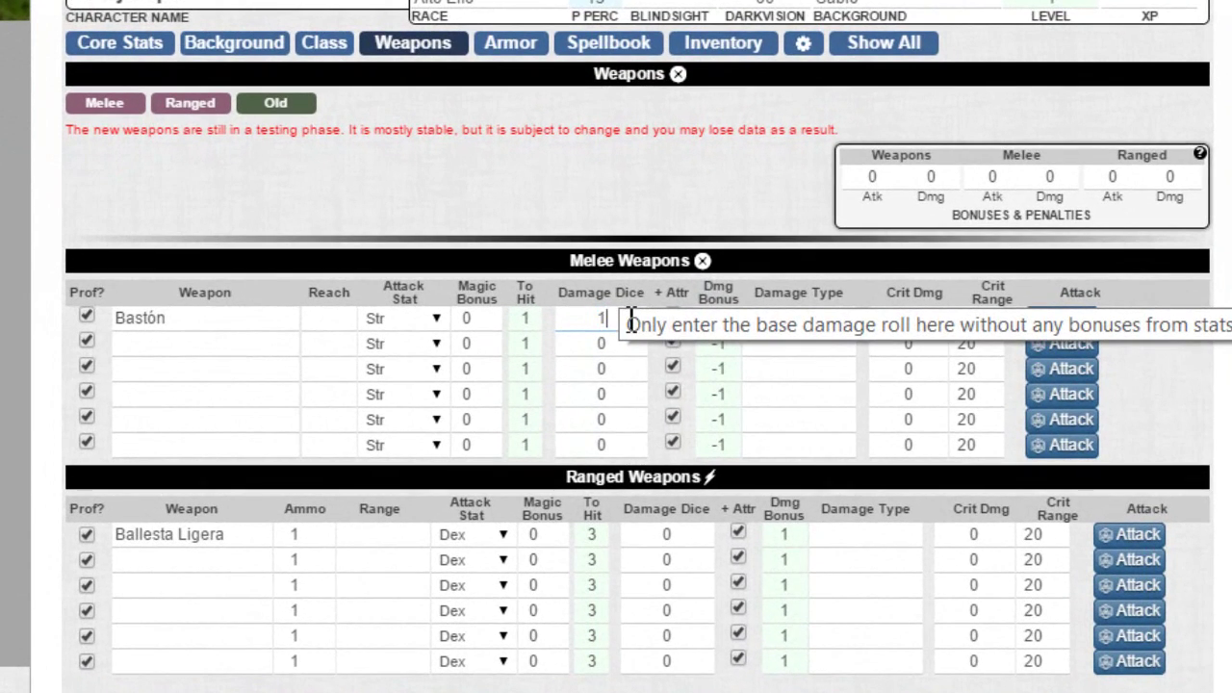
{"action": "type", "text": "d6"}
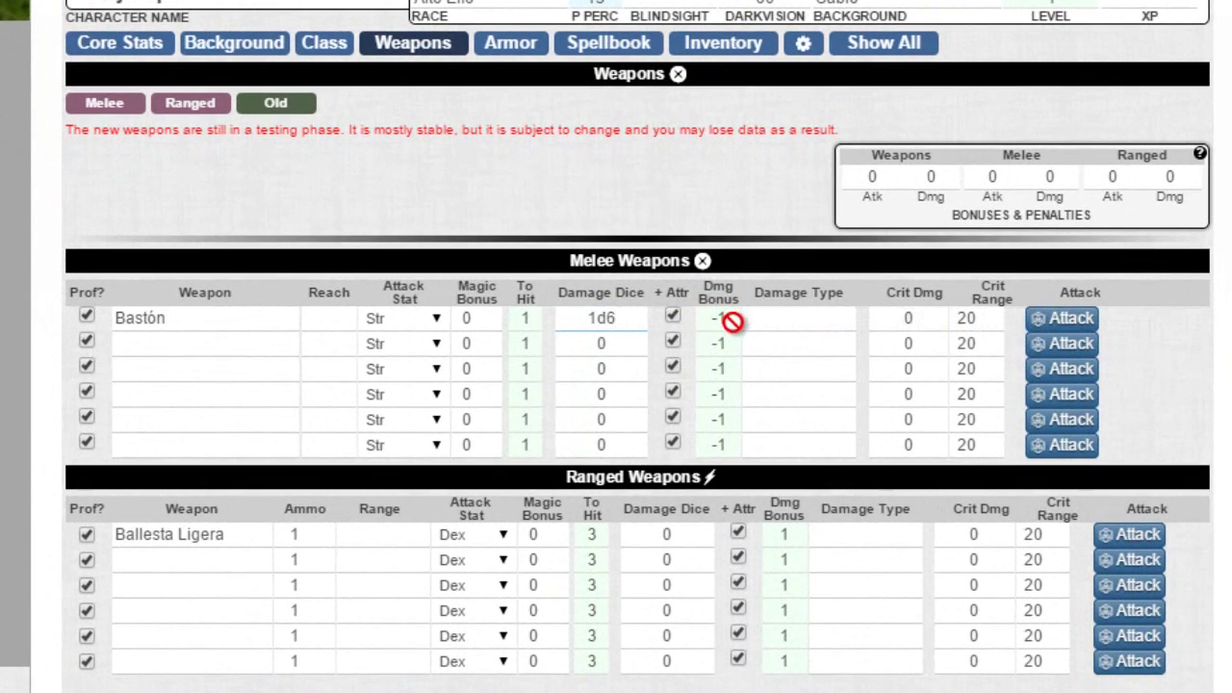
{"action": "left_click", "coordinate": [816, 320]}
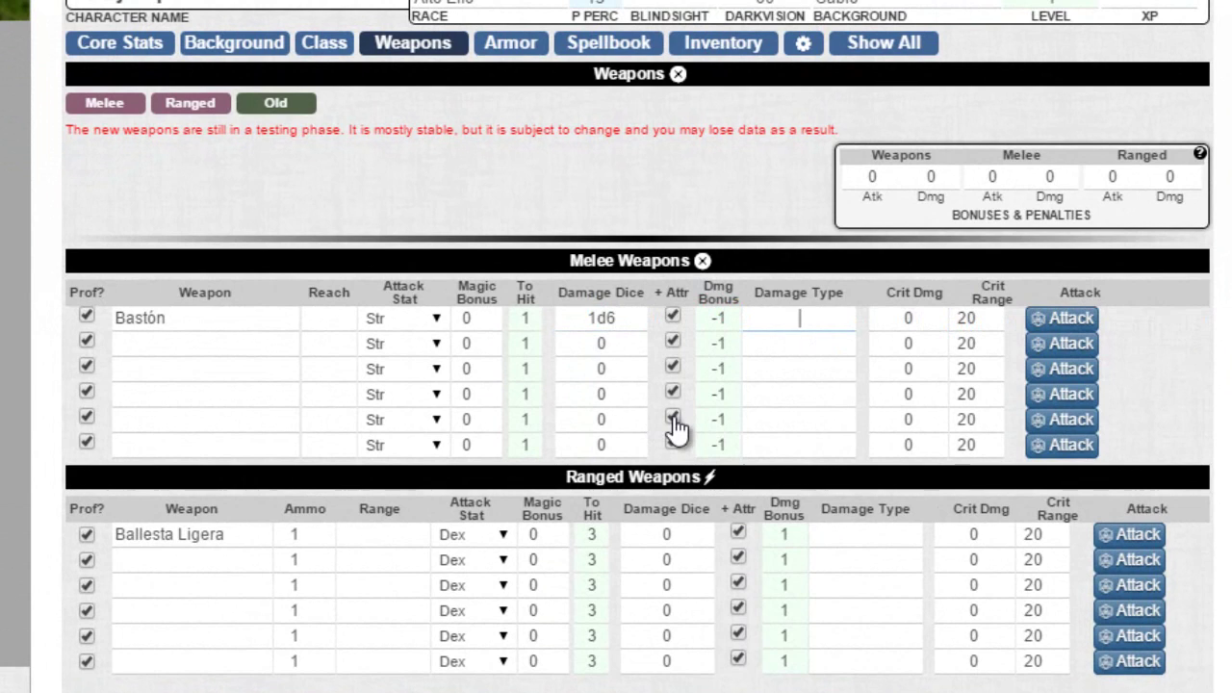
{"action": "type", "text": "contu"}
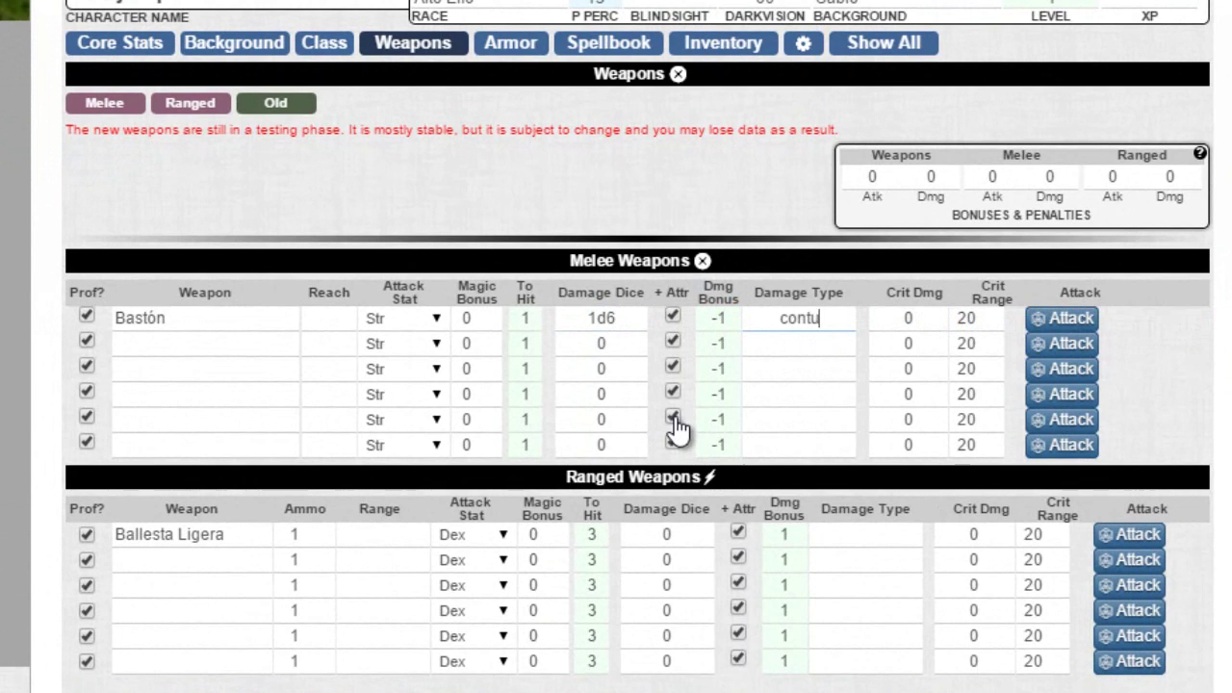
{"action": "type", "text": "ndente"}
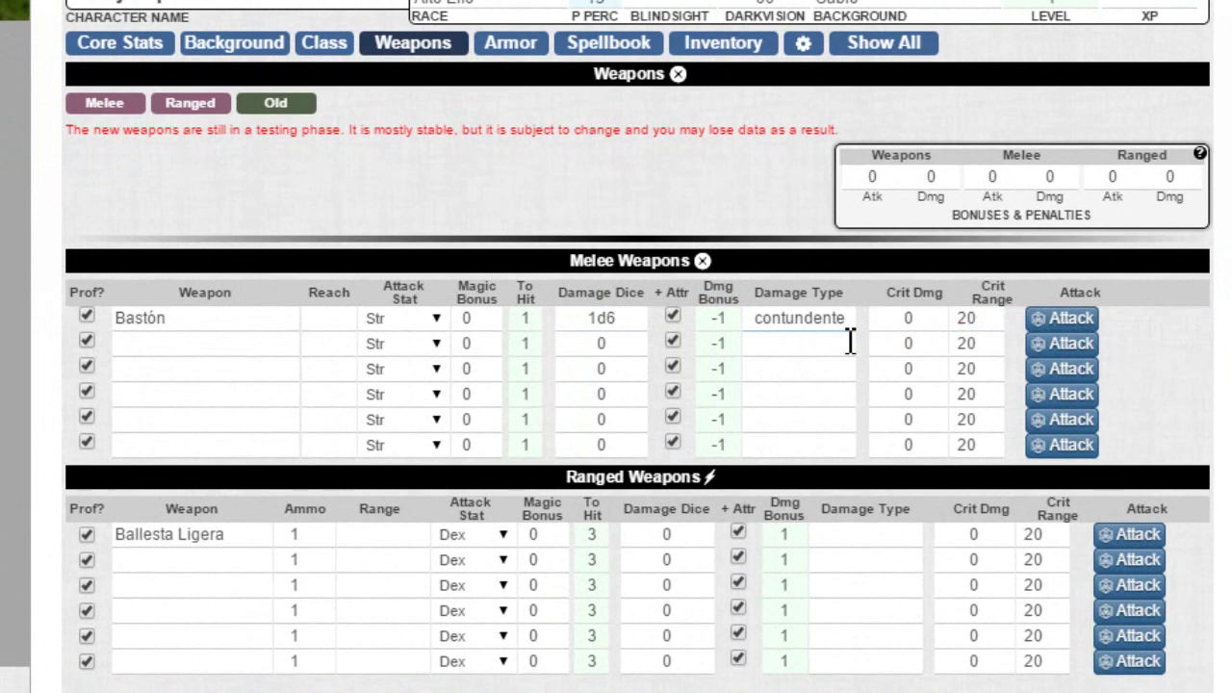
Add a second melee weapon, "Bastón a dos manos", with damage dice 1d8 and damage type "contundente".
{"action": "double_click", "coordinate": [610, 343]}
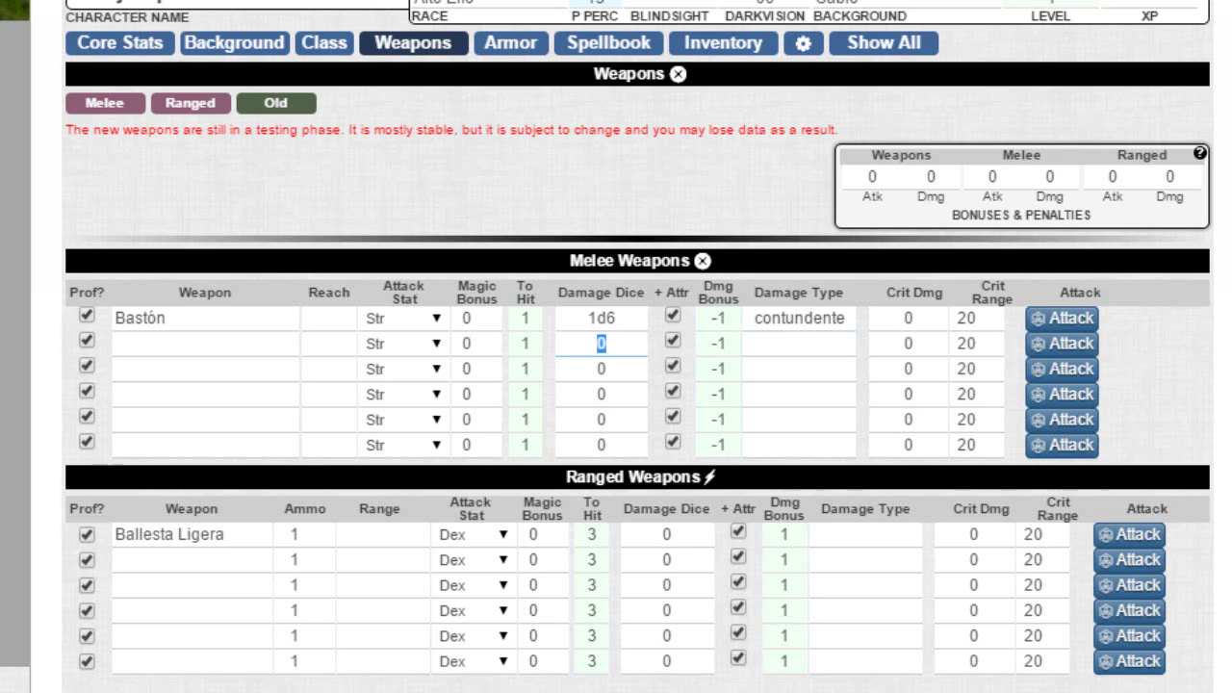
{"action": "type", "text": "1d8"}
{"action": "left_click", "coordinate": [221, 369]}
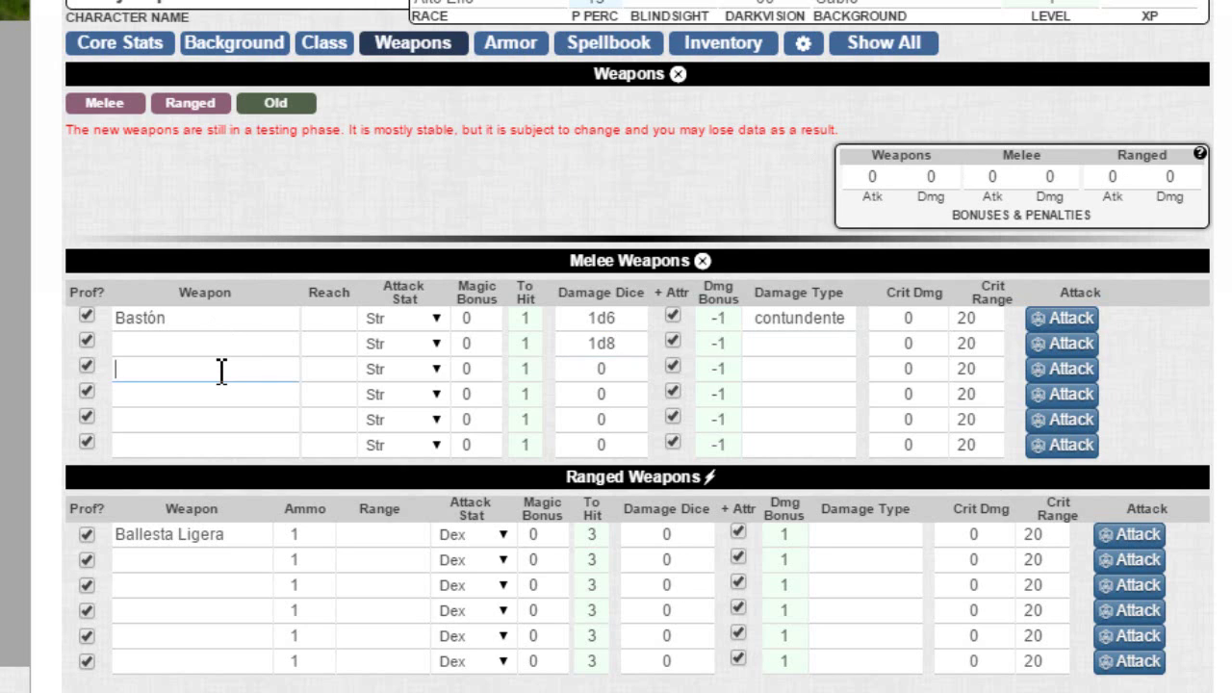
{"action": "left_click", "coordinate": [215, 343]}
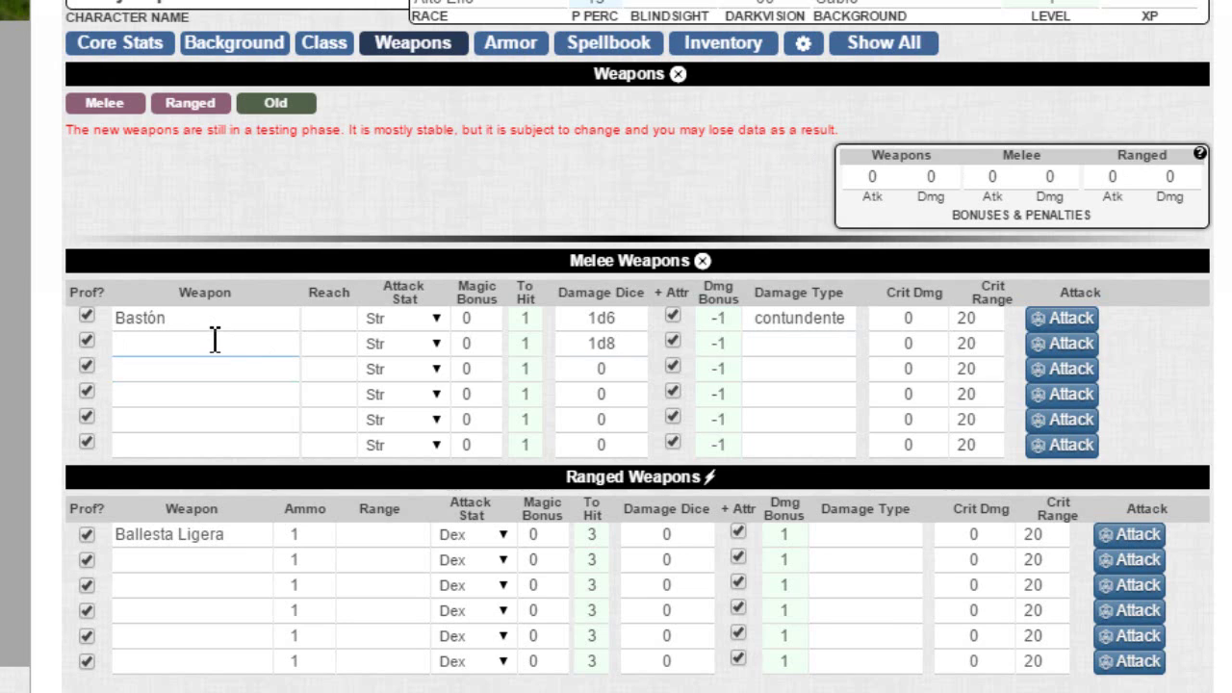
{"action": "type", "text": "Bastón a dos manos"}
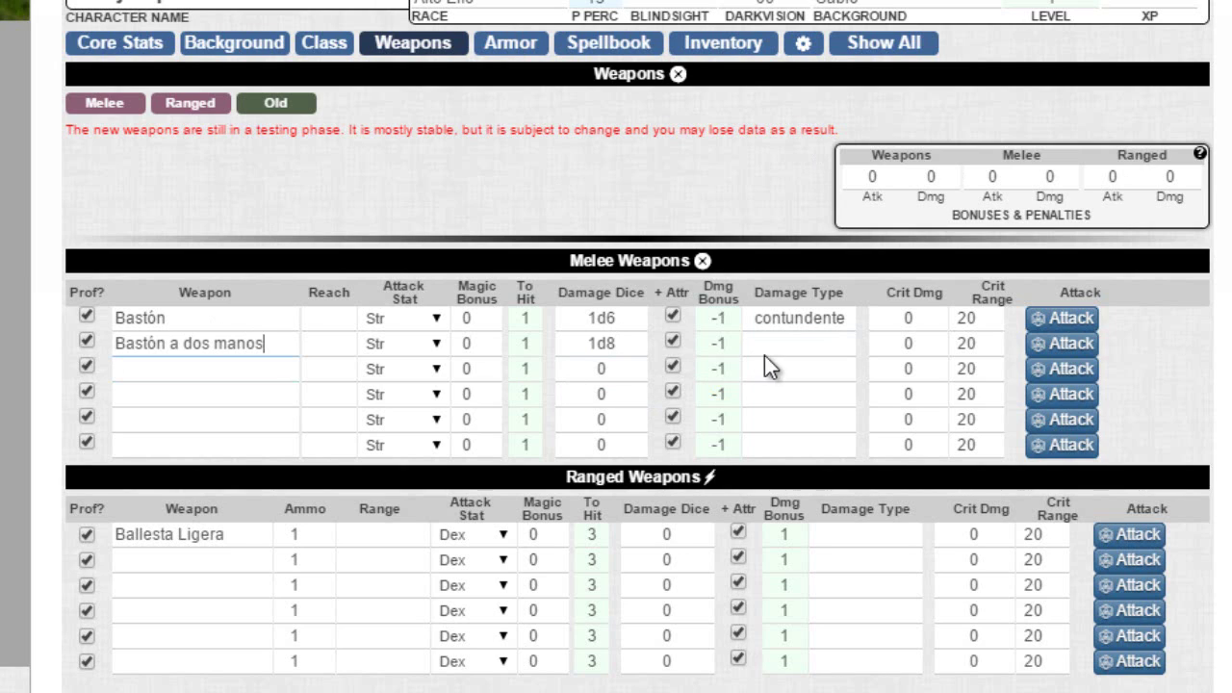
{"action": "left_click", "coordinate": [795, 344]}
{"action": "type", "text": "co"}
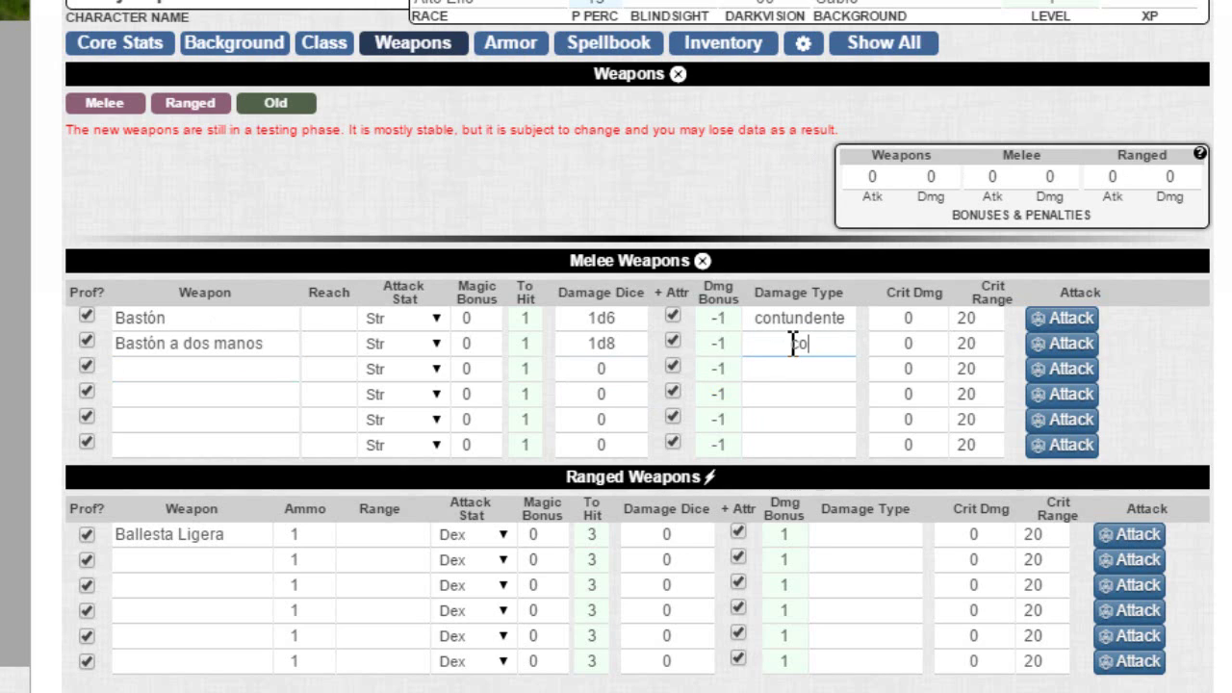
{"action": "type", "text": "ntundente"}
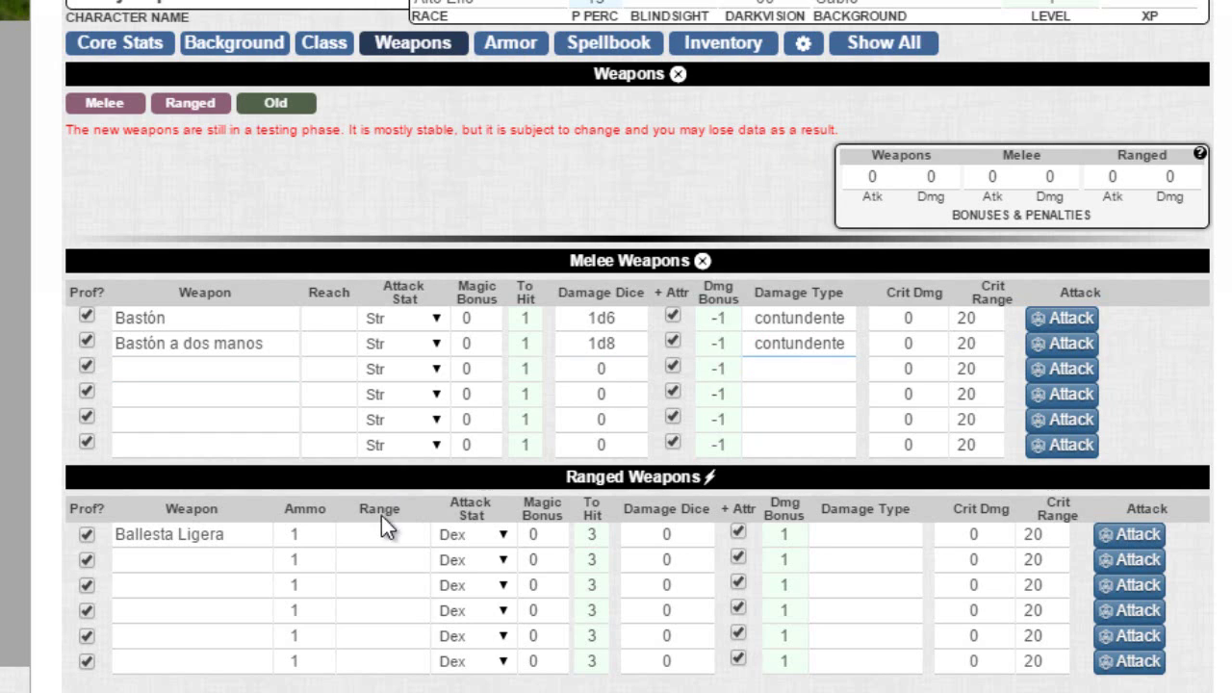
Set Ballesta Ligera's ammo to 20, then look up its entry in the rules PDF's weapons table and return to the sheet.
{"action": "double_click", "coordinate": [312, 534]}
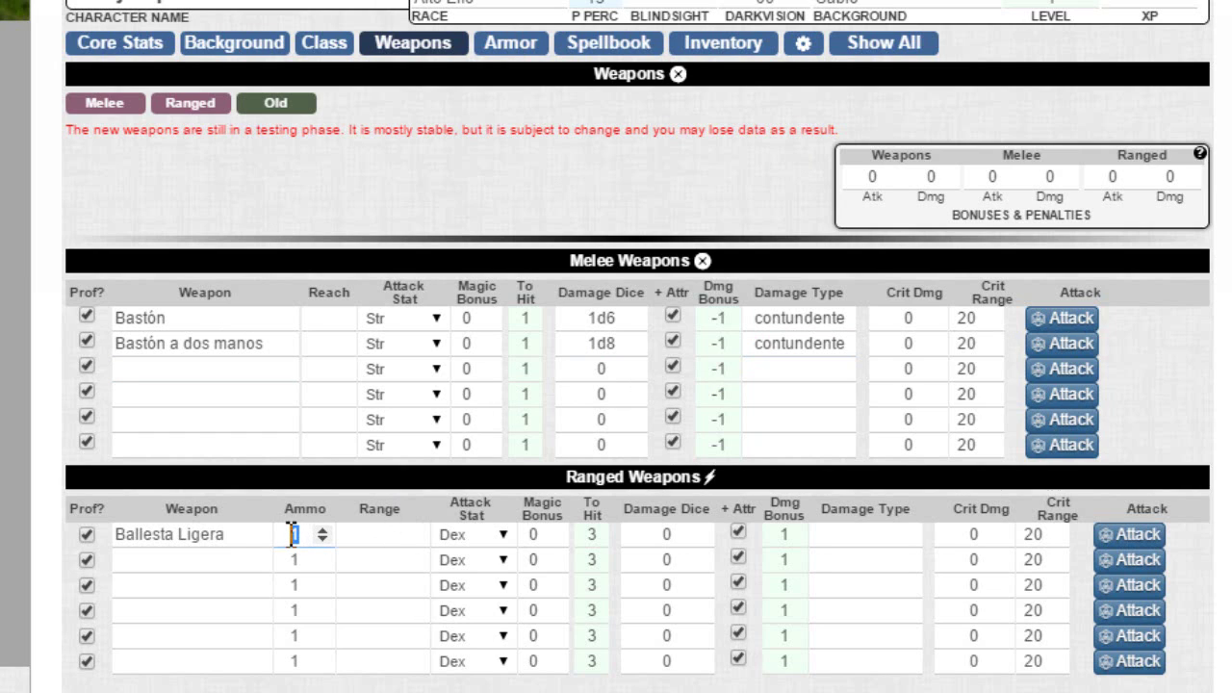
{"action": "type", "text": "20"}
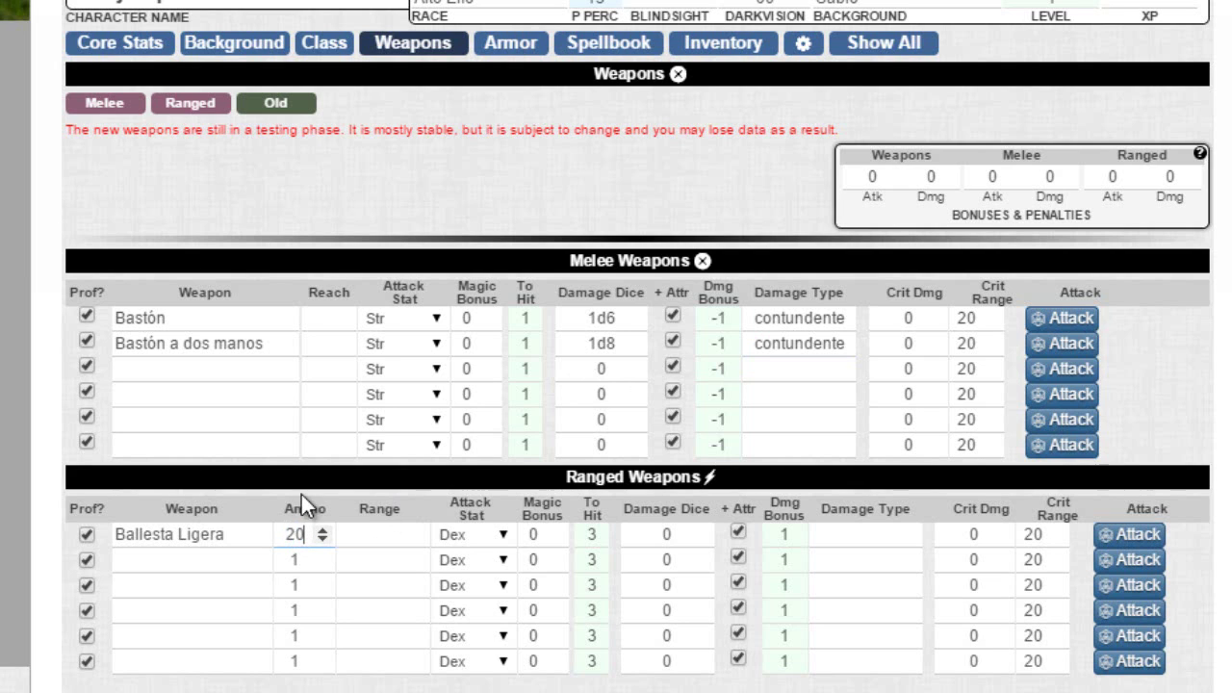
{"action": "left_click", "coordinate": [405, 535]}
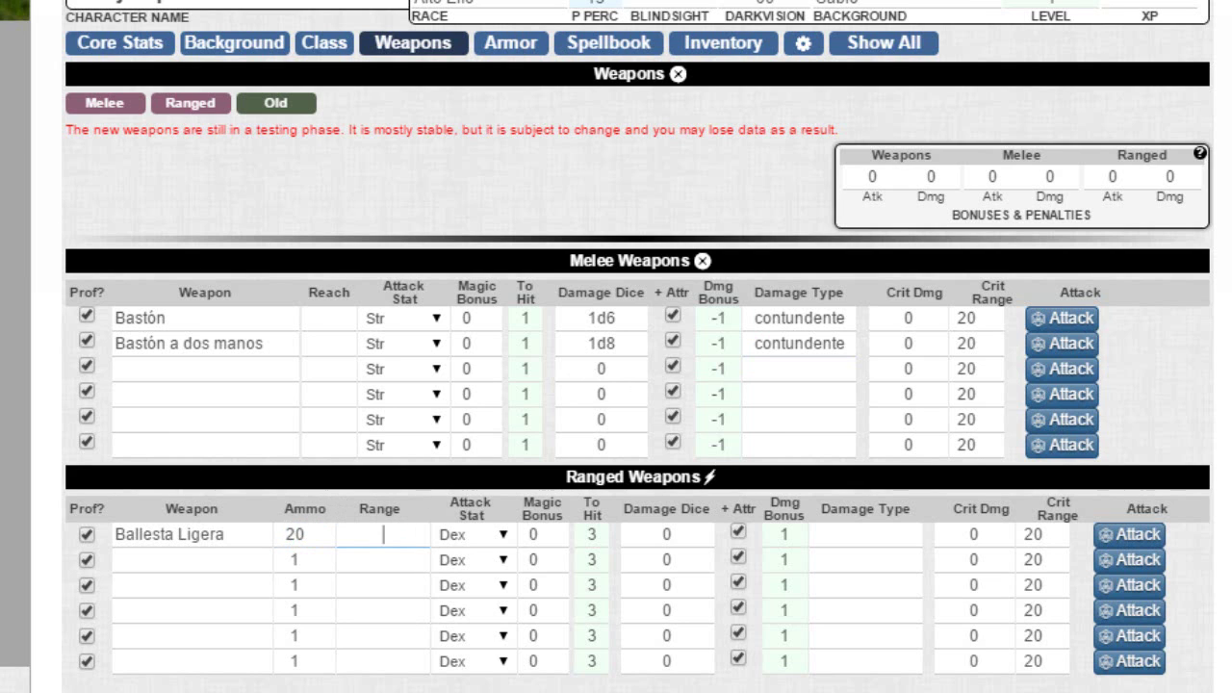
{"action": "key", "text": "alt+Tab"}
{"action": "scroll", "coordinate": [432, 549], "scroll_direction": "down", "scroll_amount": 5}
{"action": "scroll", "coordinate": [432, 549], "scroll_direction": "down", "scroll_amount": 6}
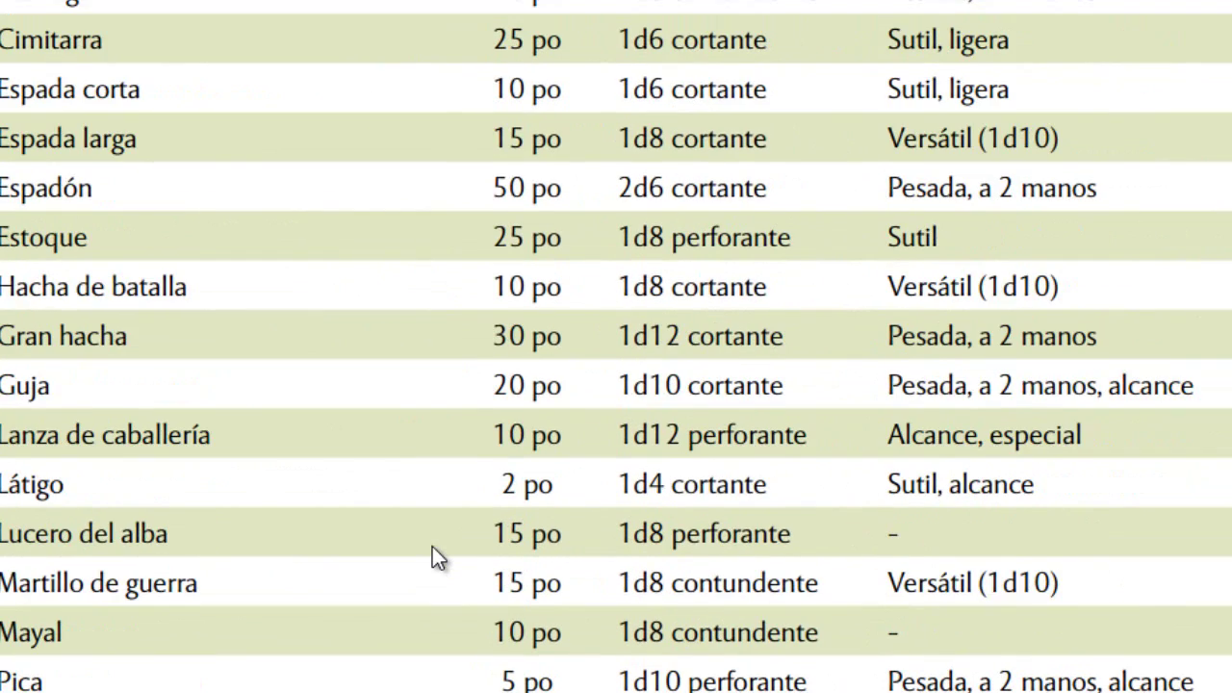
{"action": "scroll", "coordinate": [433, 549], "scroll_direction": "up", "scroll_amount": 5}
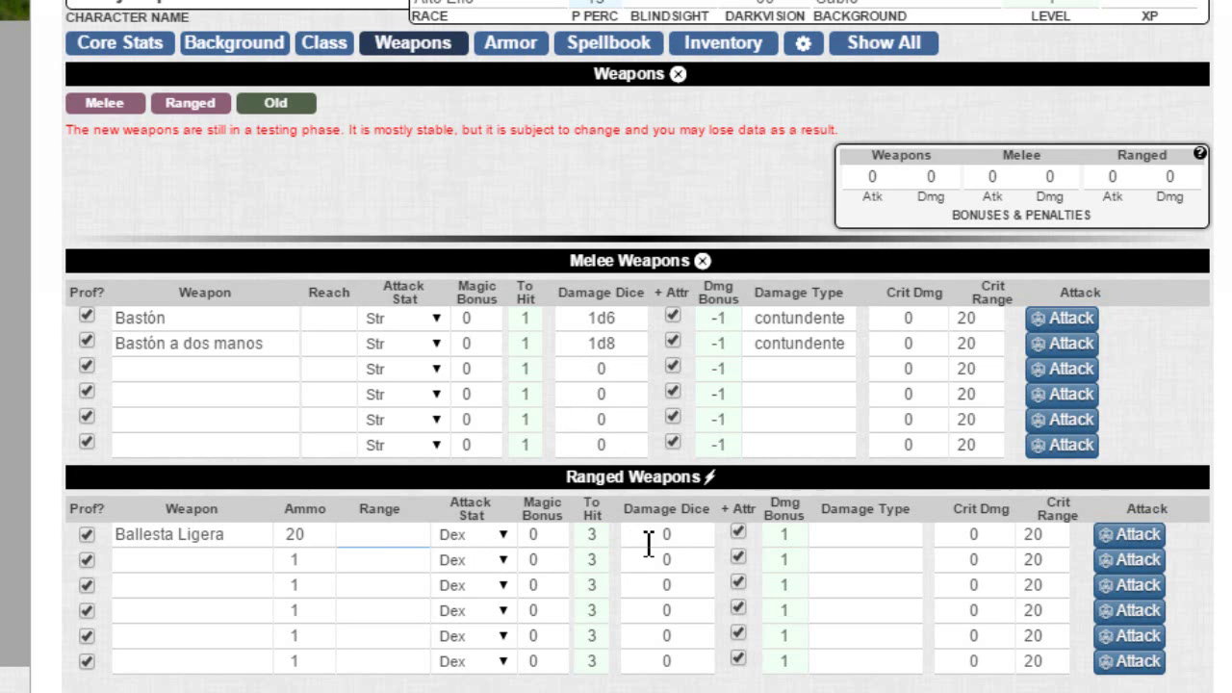
Set Ballesta Ligera's damage dice to 1d8, its damage type to "perforante" and its range to 80/320.
{"action": "left_click", "coordinate": [657, 539]}
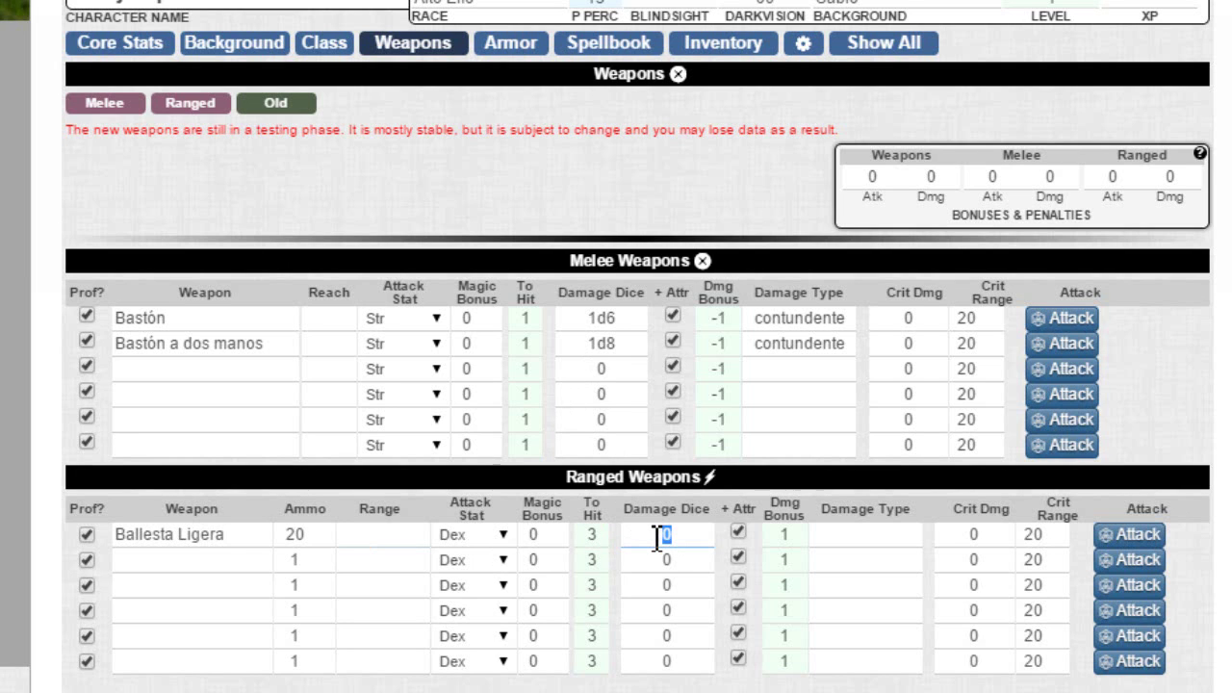
{"action": "type", "text": "1d8"}
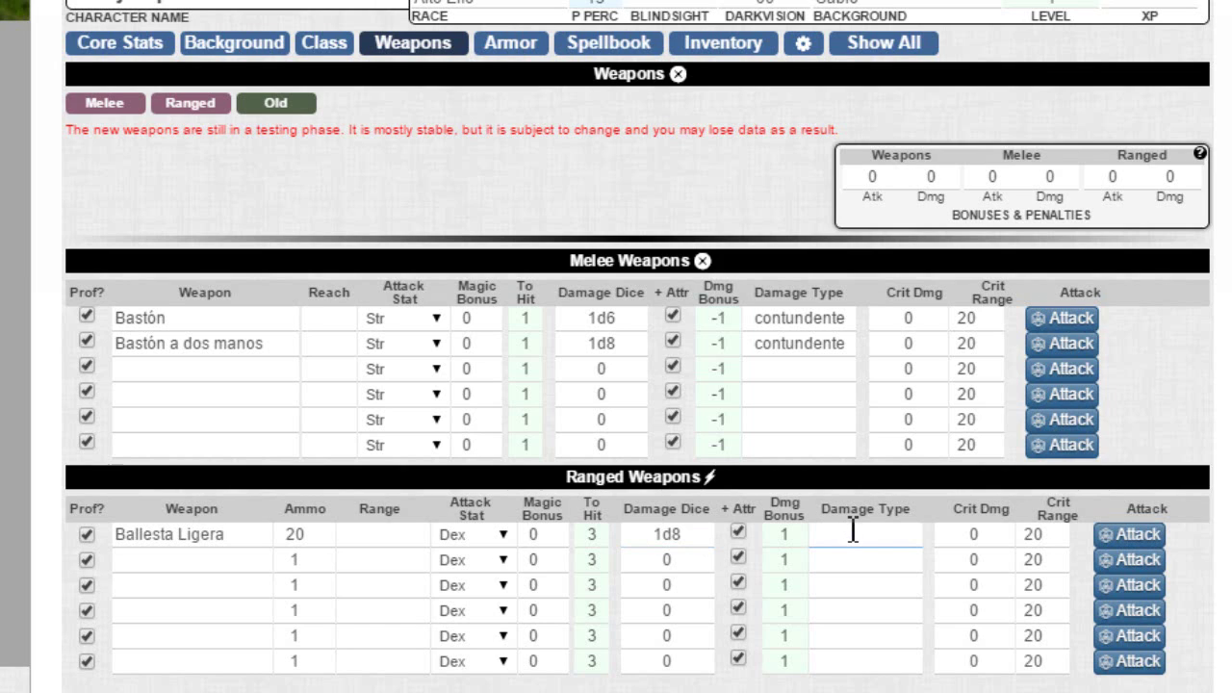
{"action": "type", "text": "perforante"}
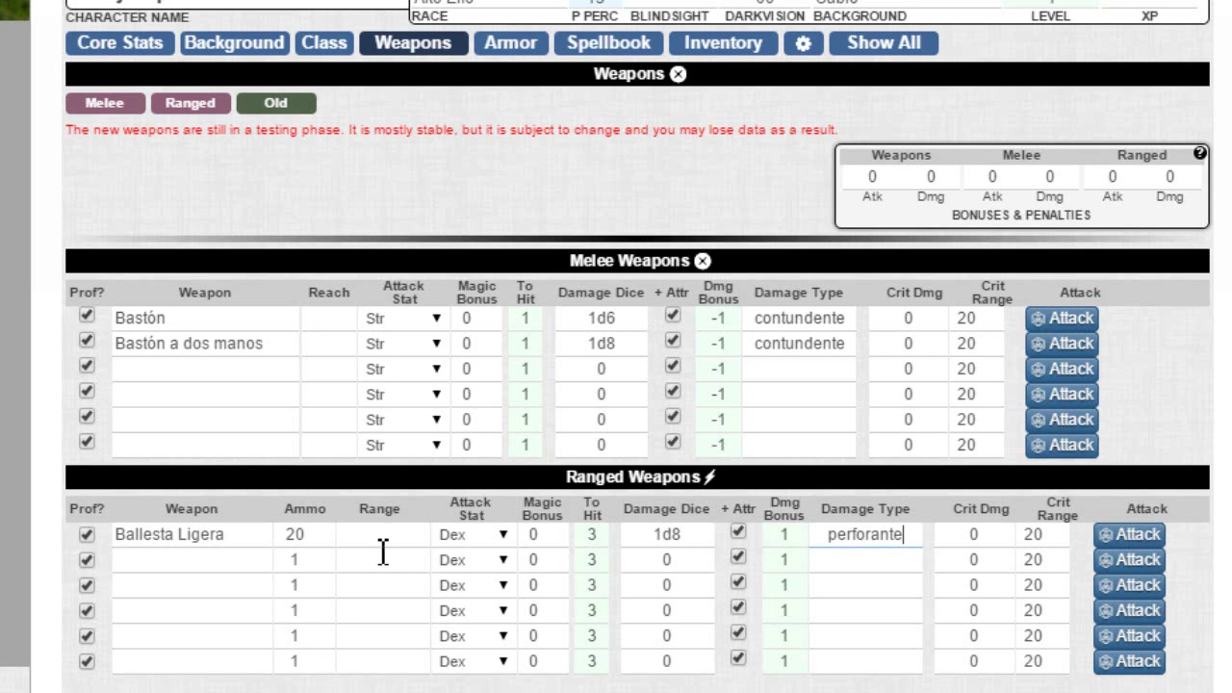
{"action": "left_click", "coordinate": [385, 535]}
{"action": "type", "text": "80/320"}
Append ", dos manos" to the name of the ranged weapon Ballesta Ligera.
{"action": "left_click", "coordinate": [232, 545]}
{"action": "type", "text": ", dos manos"}
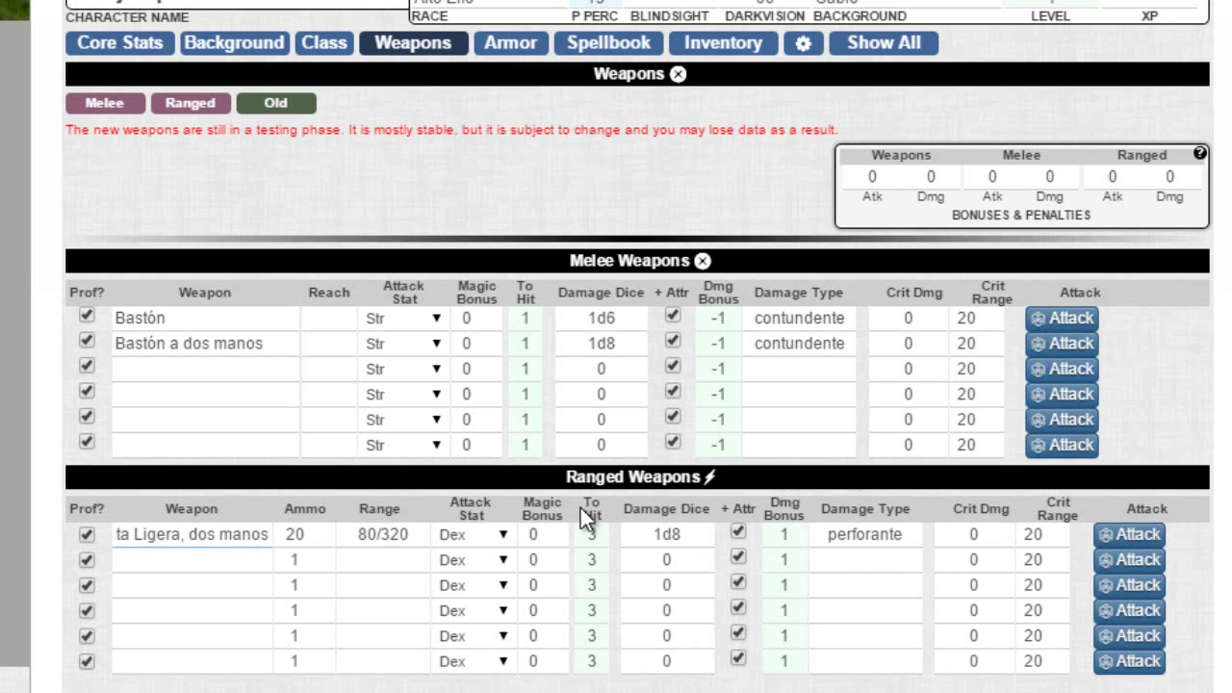
{"action": "triple_click", "coordinate": [112, 533]}
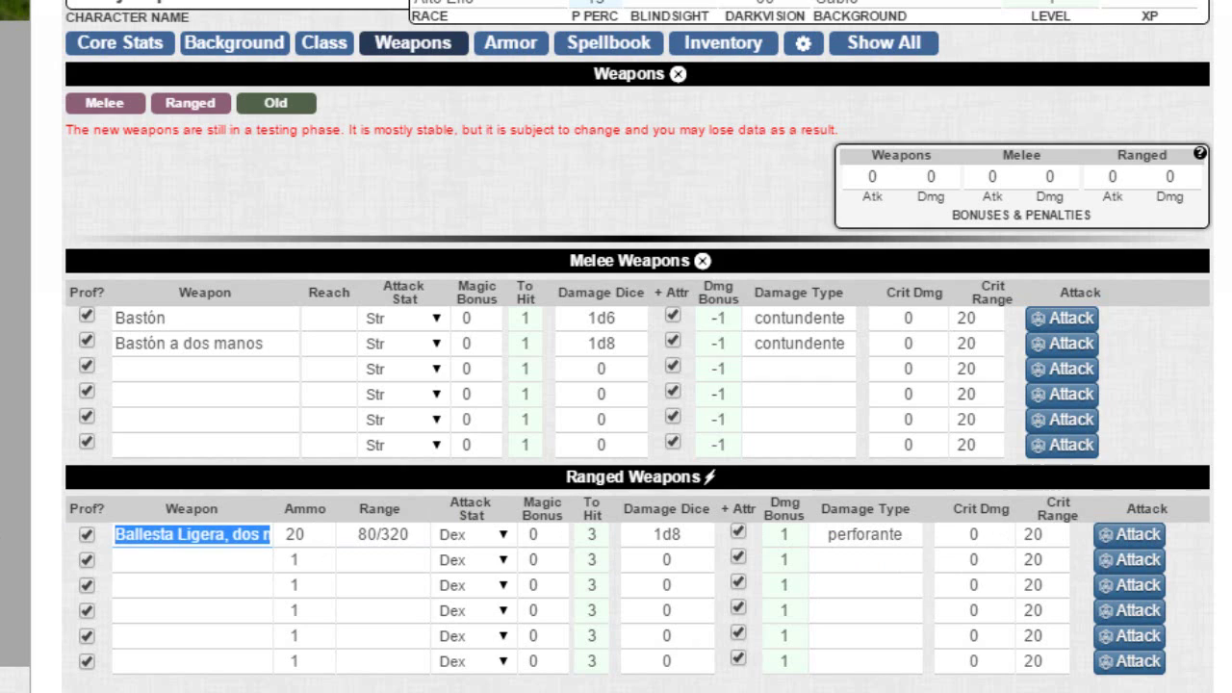
{"action": "left_click", "coordinate": [212, 566]}
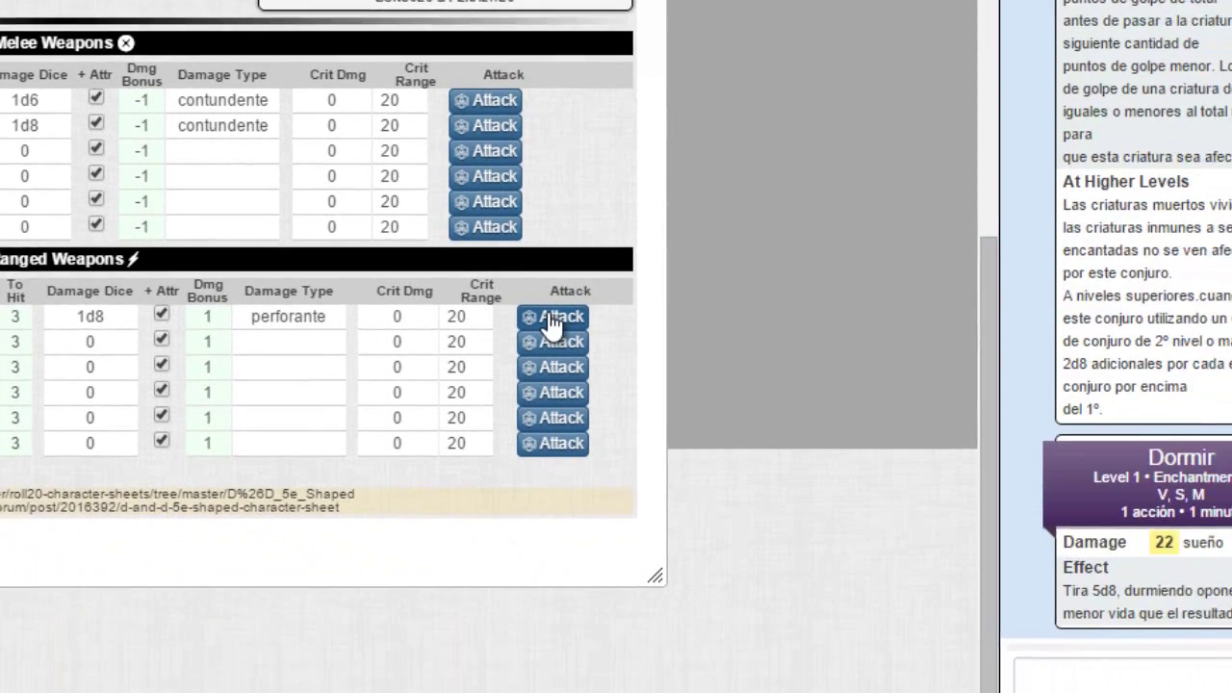
Roll an attack with Ballesta Ligera and inspect the breakdown of both attack rolls in the chat.
{"action": "left_click", "coordinate": [1129, 535]}
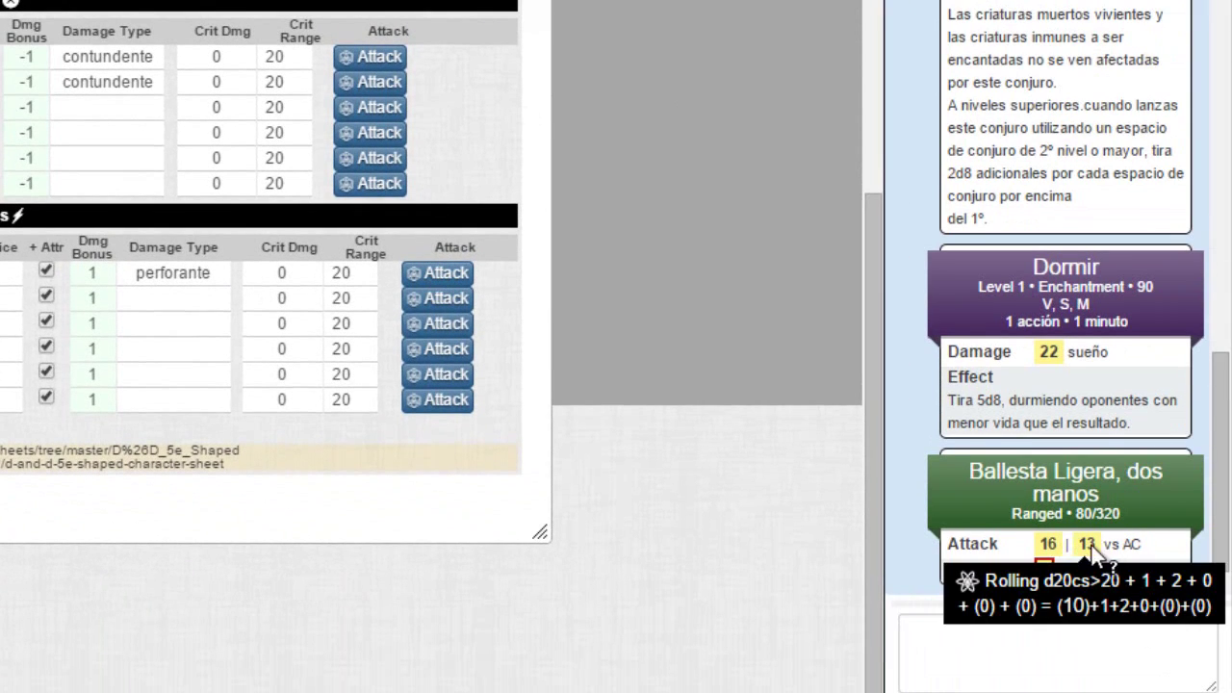
{"action": "mouse_move", "coordinate": [1048, 547]}
{"action": "mouse_move", "coordinate": [1086, 544]}
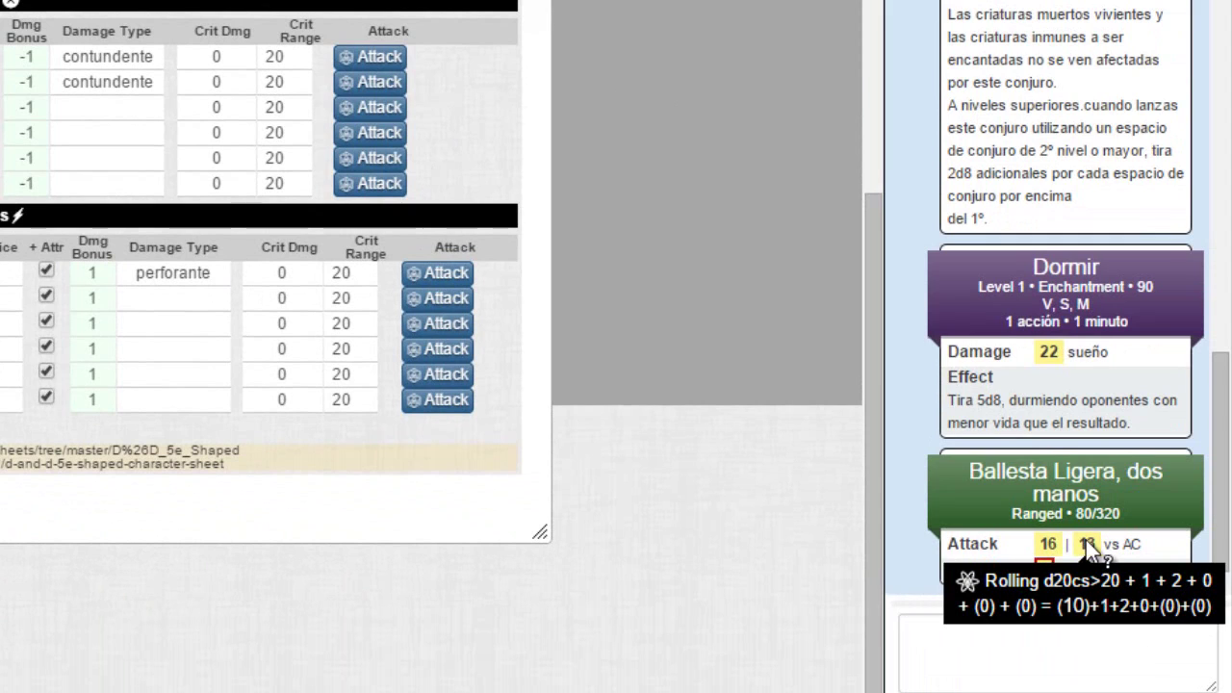
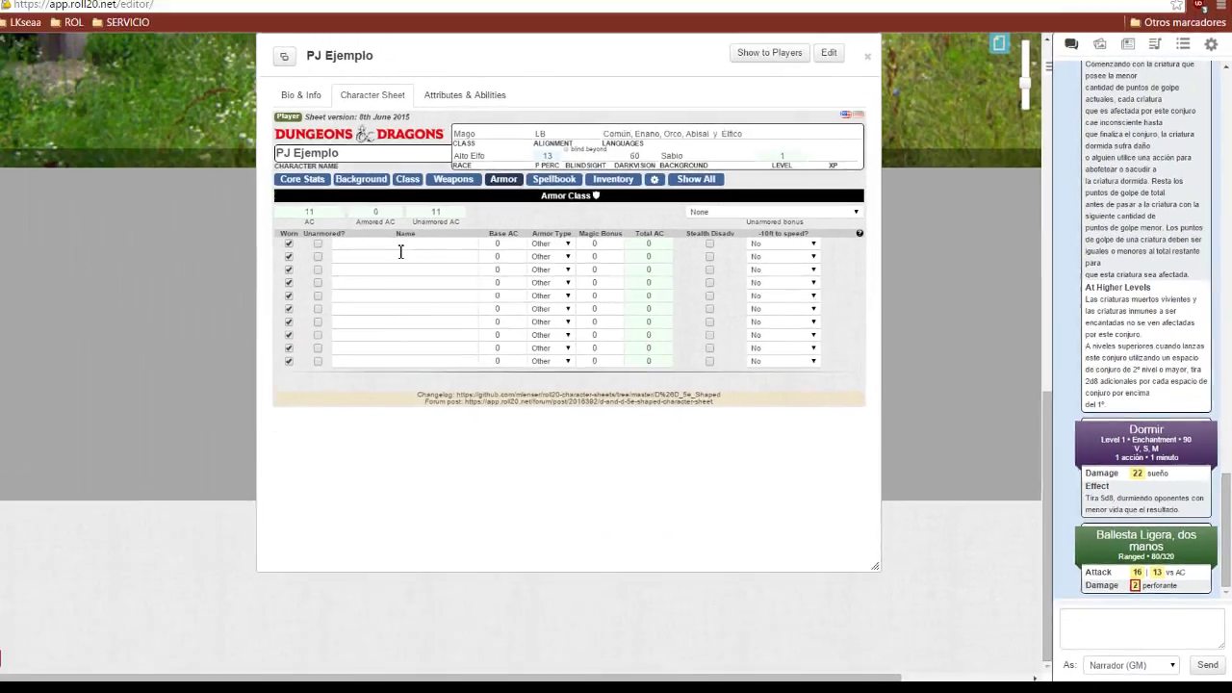
Look up the armor table in the rules PDF and return to the character sheet's armor section.
{"action": "key", "text": "alt+Tab"}
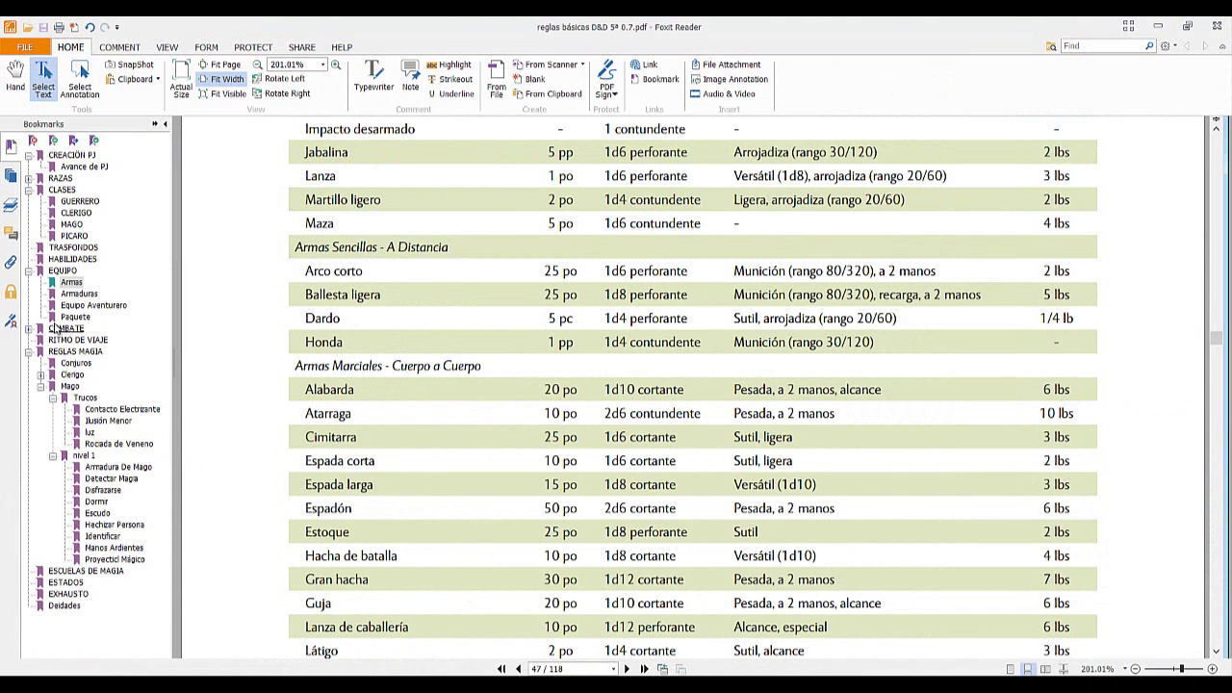
{"action": "left_click", "coordinate": [79, 294]}
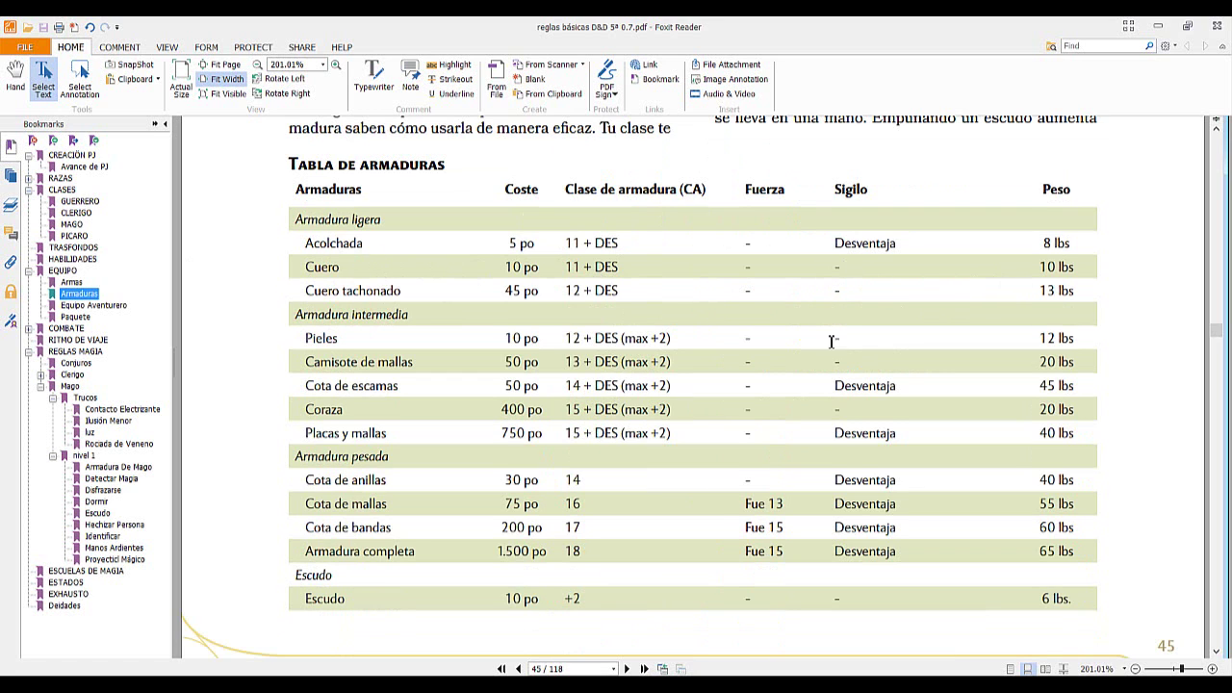
{"action": "key", "text": "alt+Tab"}
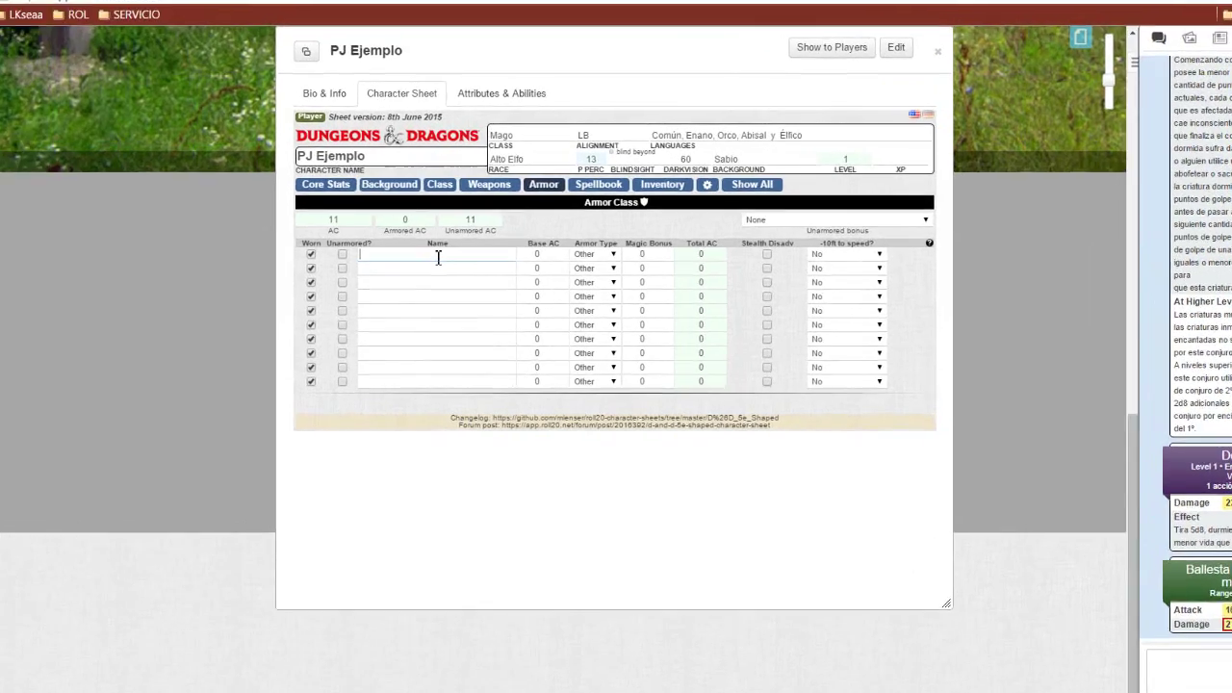
Enter "Cuero" as the first armor with base AC 11 and type Light, and check the unarmored bonus options.
{"action": "type", "text": "Cuer"}
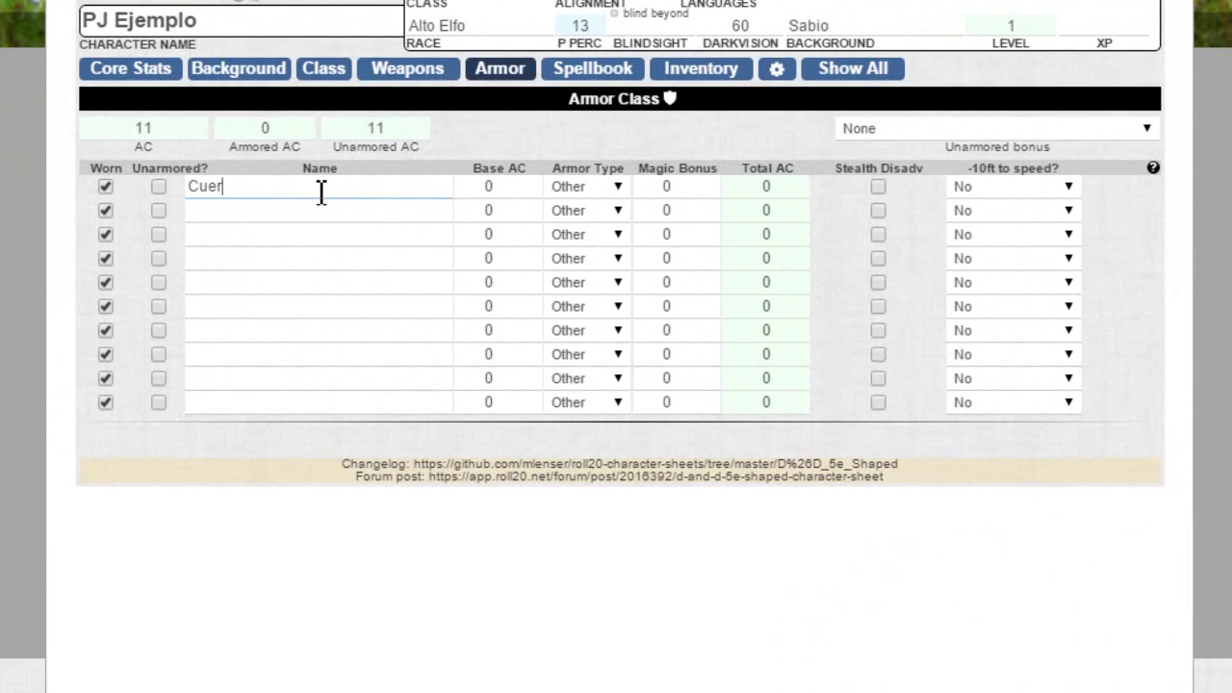
{"action": "type", "text": "o"}
{"action": "left_click", "coordinate": [489, 186]}
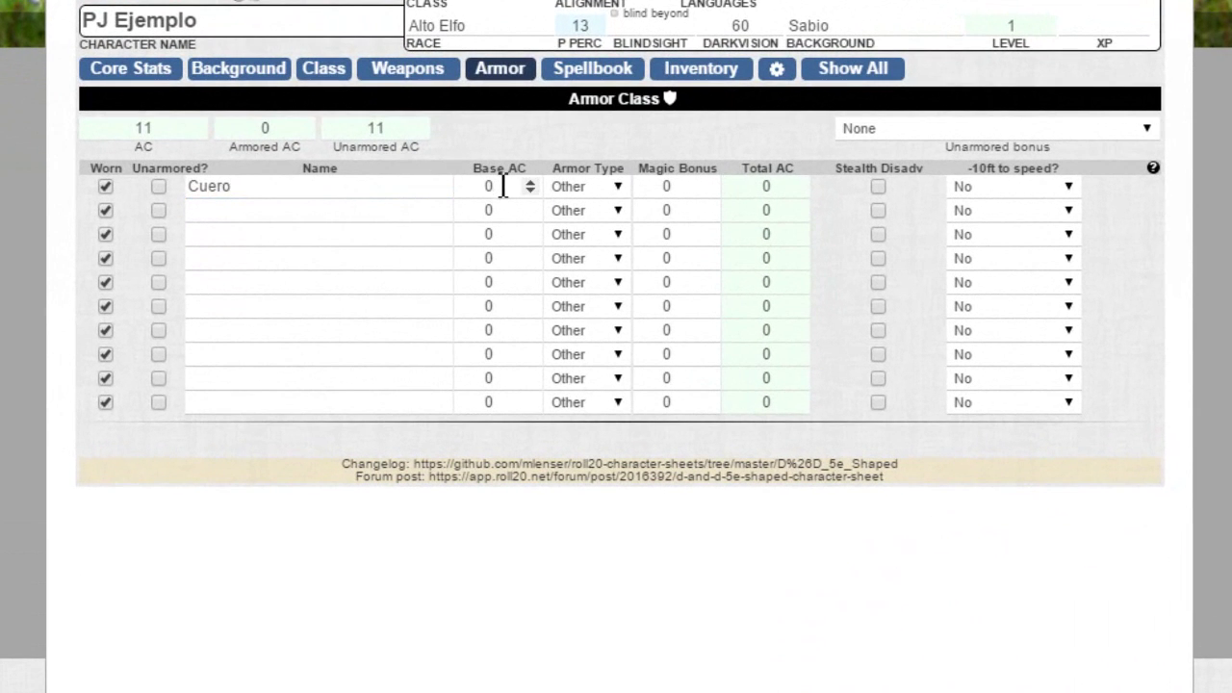
{"action": "left_click_drag", "start_coordinate": [504, 185], "coordinate": [473, 187]}
{"action": "type", "text": "11"}
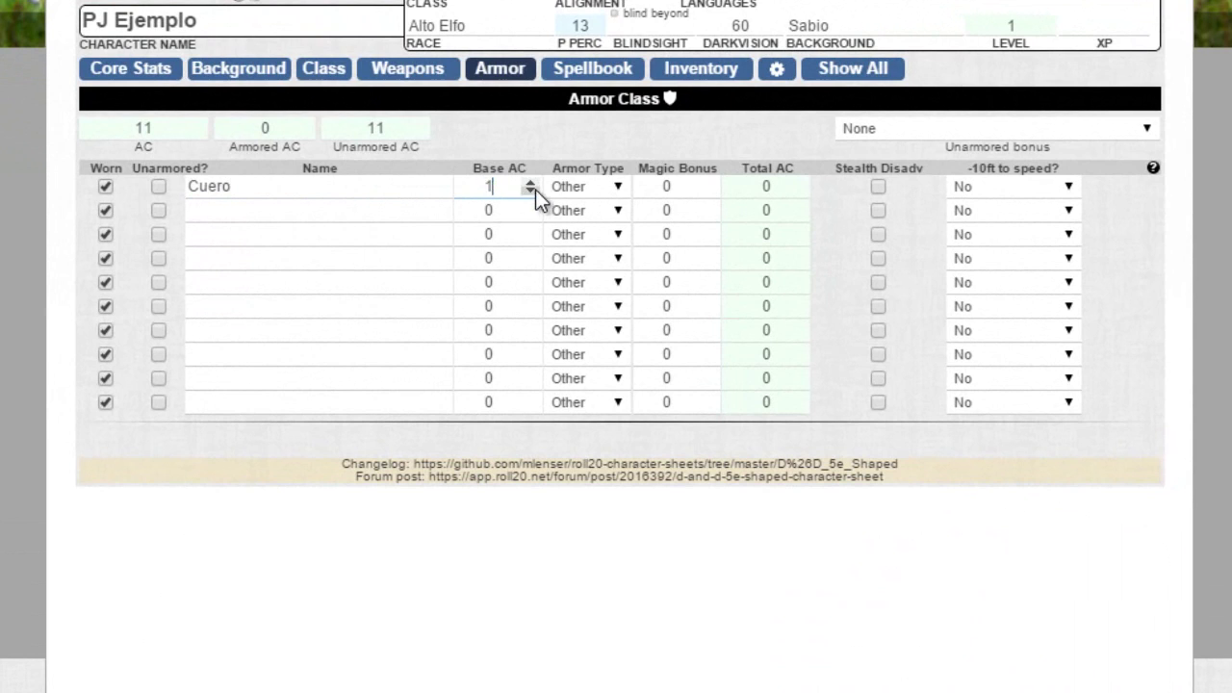
{"action": "left_click", "coordinate": [623, 183]}
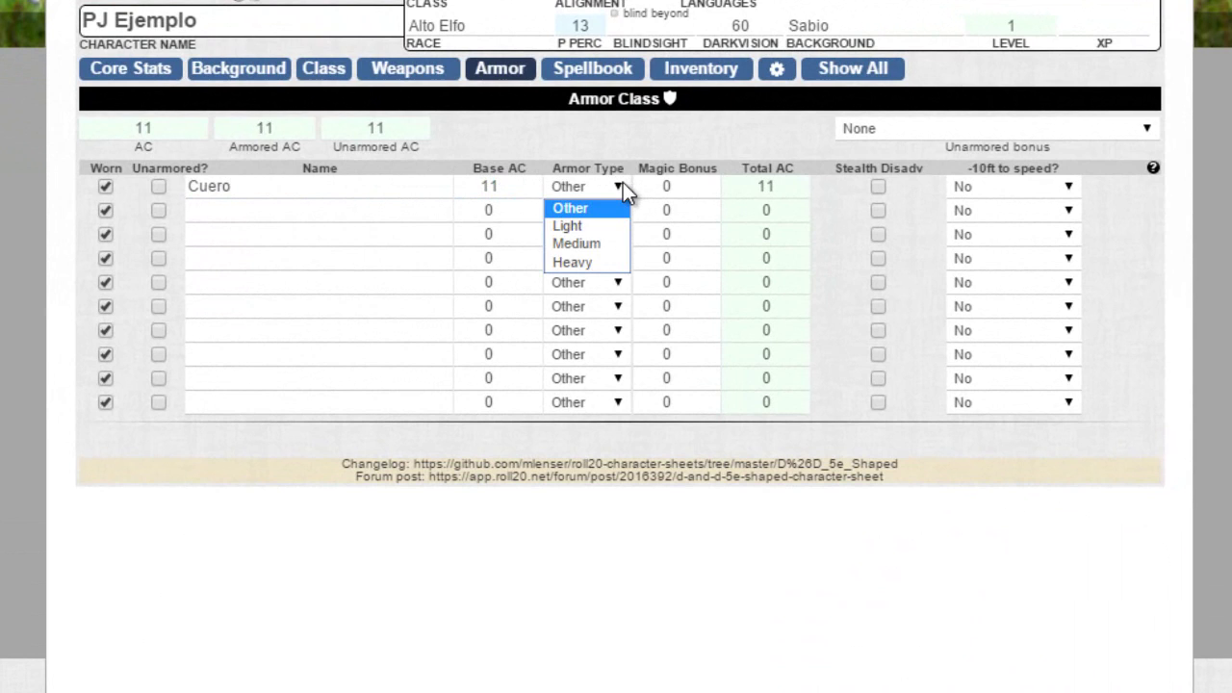
{"action": "left_click", "coordinate": [603, 228]}
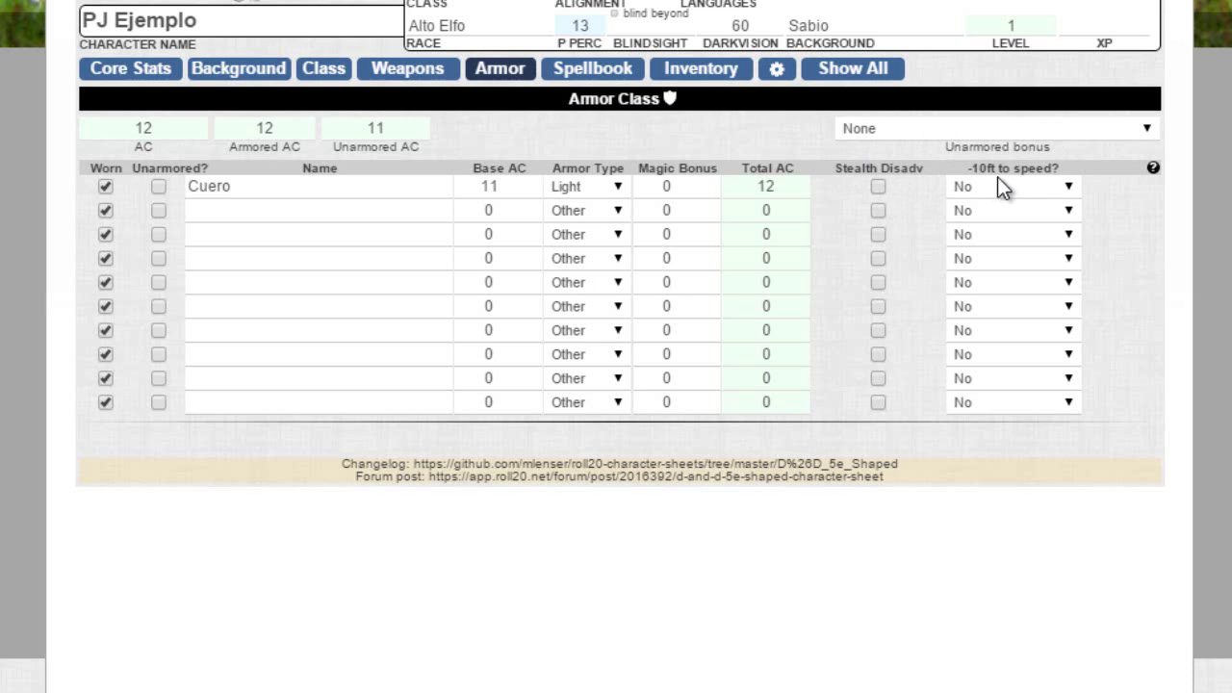
{"action": "left_click", "coordinate": [1142, 131]}
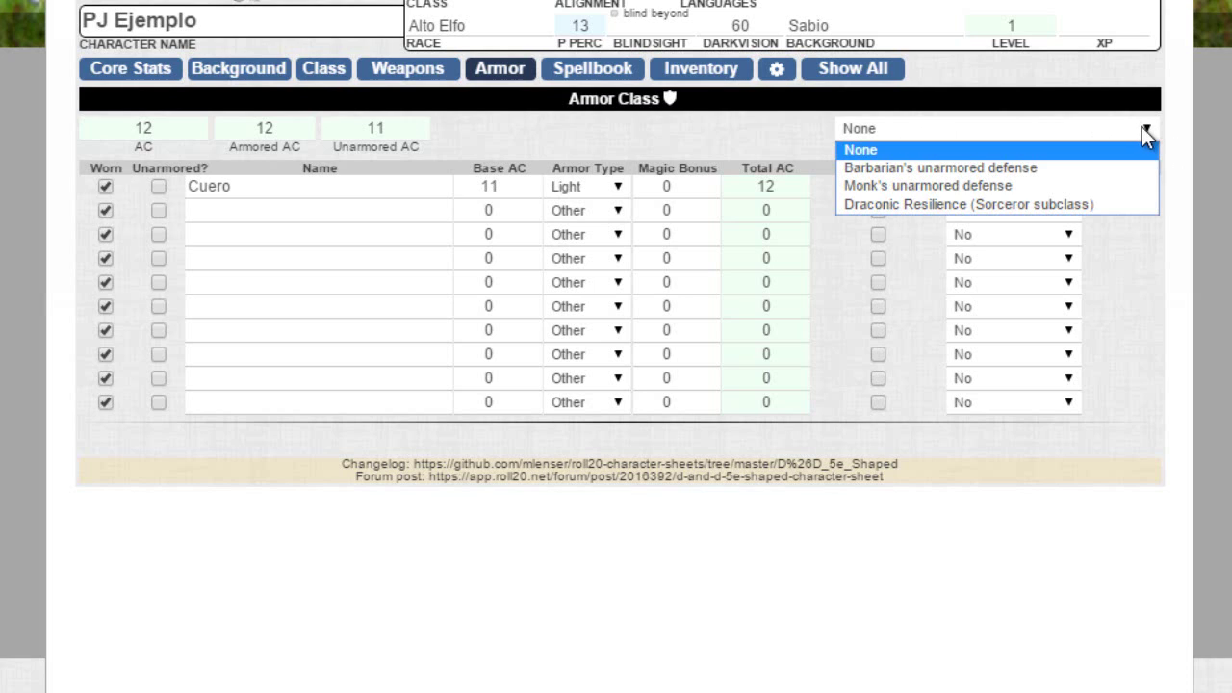
{"action": "left_click", "coordinate": [1142, 126]}
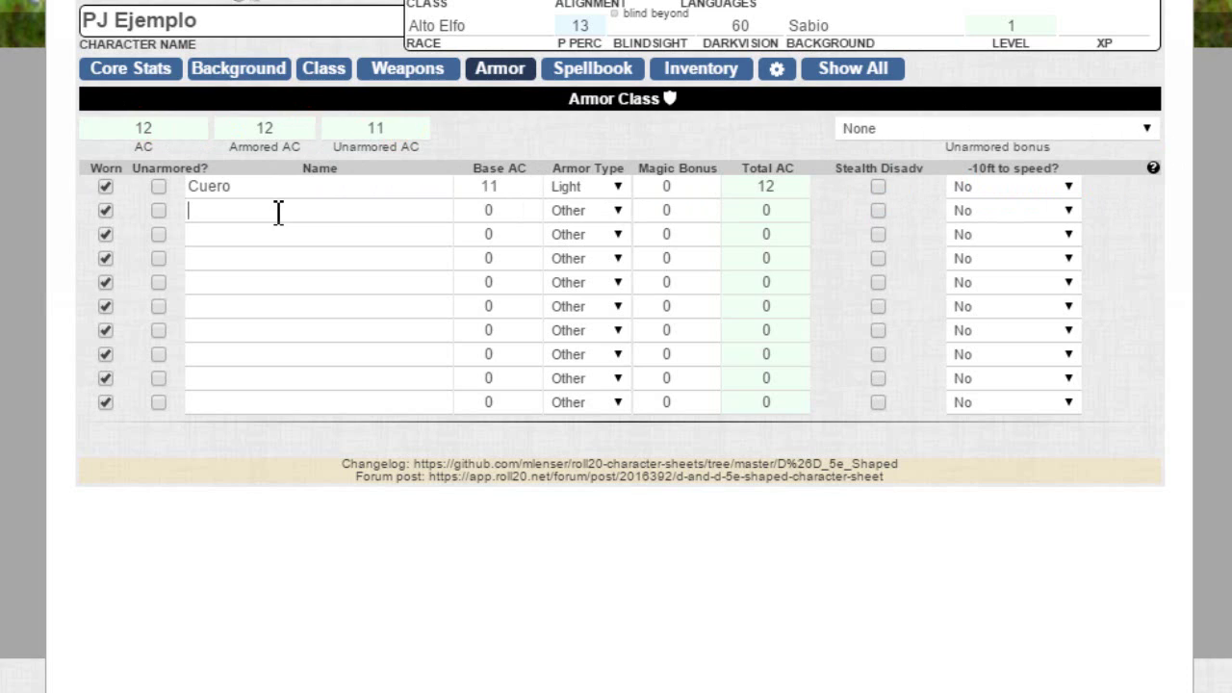
Enter "Escudo" as the second armor with a base AC of 2.
{"action": "type", "text": "Escudo"}
{"action": "double_click", "coordinate": [494, 211]}
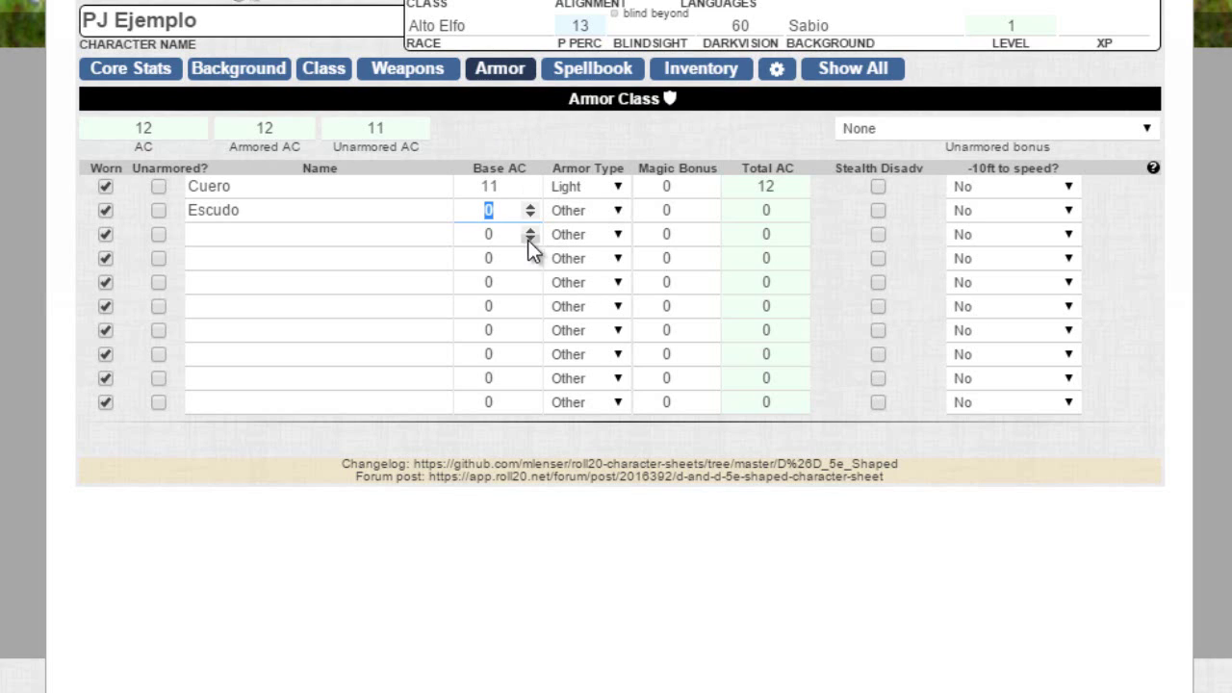
{"action": "type", "text": "2"}
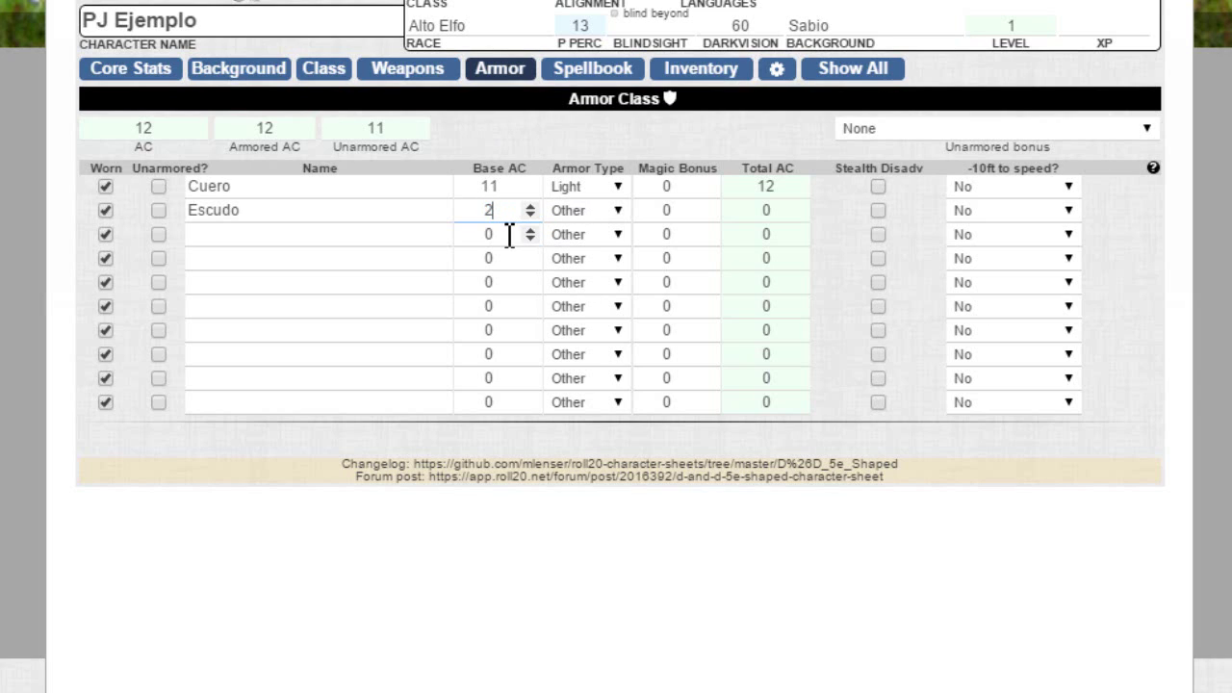
{"action": "left_click", "coordinate": [510, 234]}
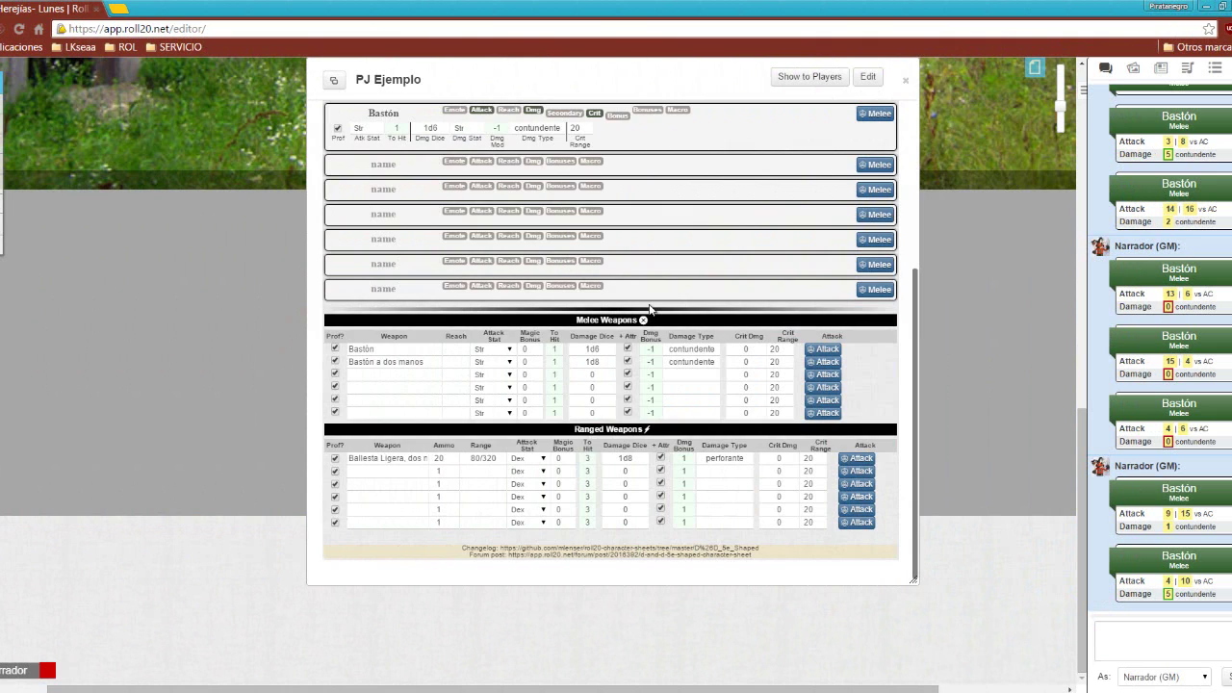
{"action": "scroll", "coordinate": [650, 308], "scroll_direction": "up", "scroll_amount": 2}
{"action": "scroll", "coordinate": [649, 309], "scroll_direction": "up", "scroll_amount": 2}
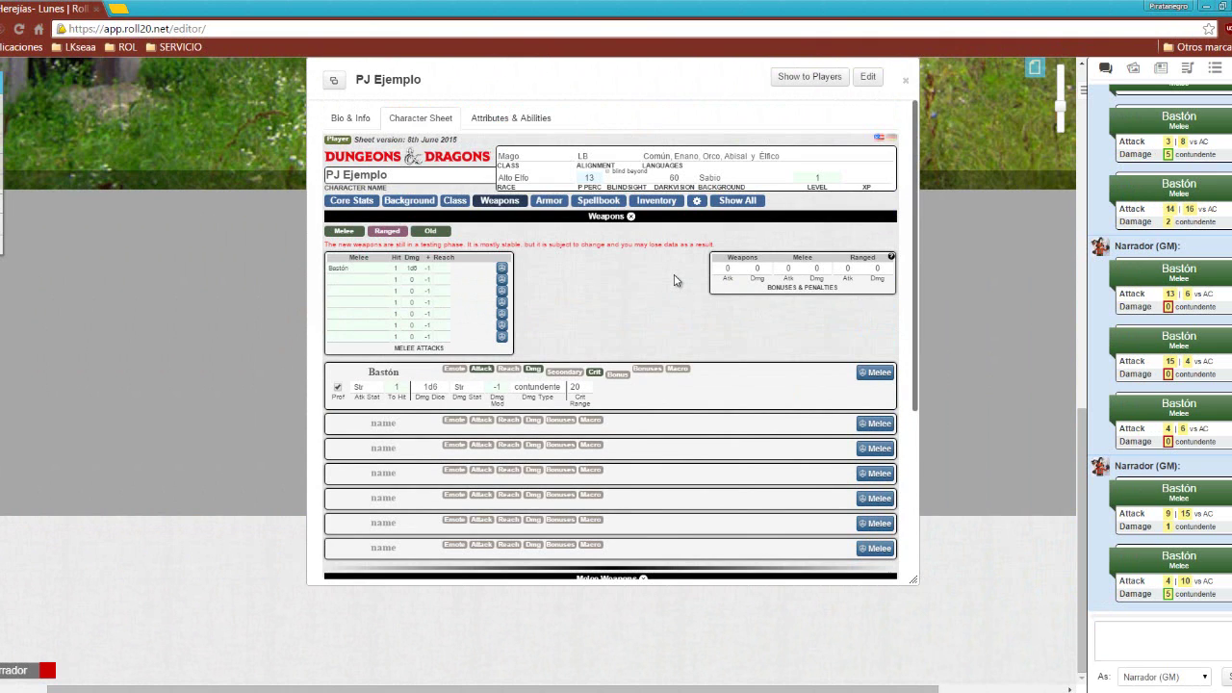
{"action": "scroll", "coordinate": [675, 280], "scroll_direction": "down", "scroll_amount": 4}
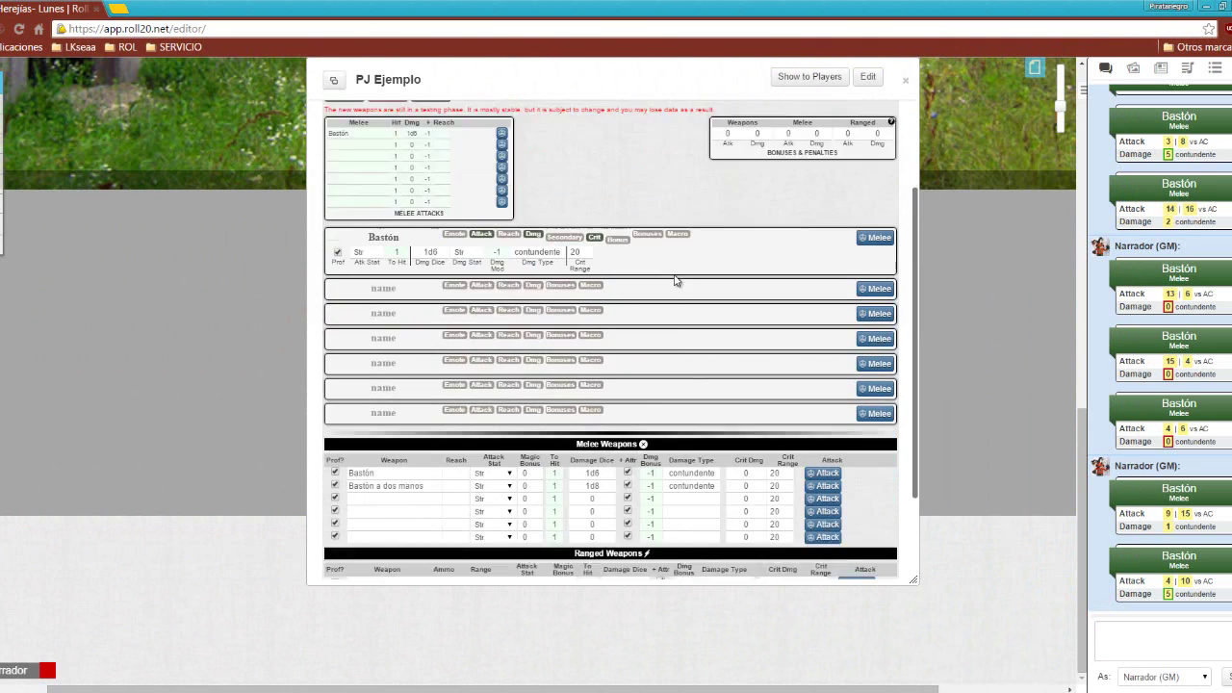
Go to the weapons section and show the new ranged weapon entries alongside the melee ones.
{"action": "scroll", "coordinate": [675, 280], "scroll_direction": "up", "scroll_amount": 3}
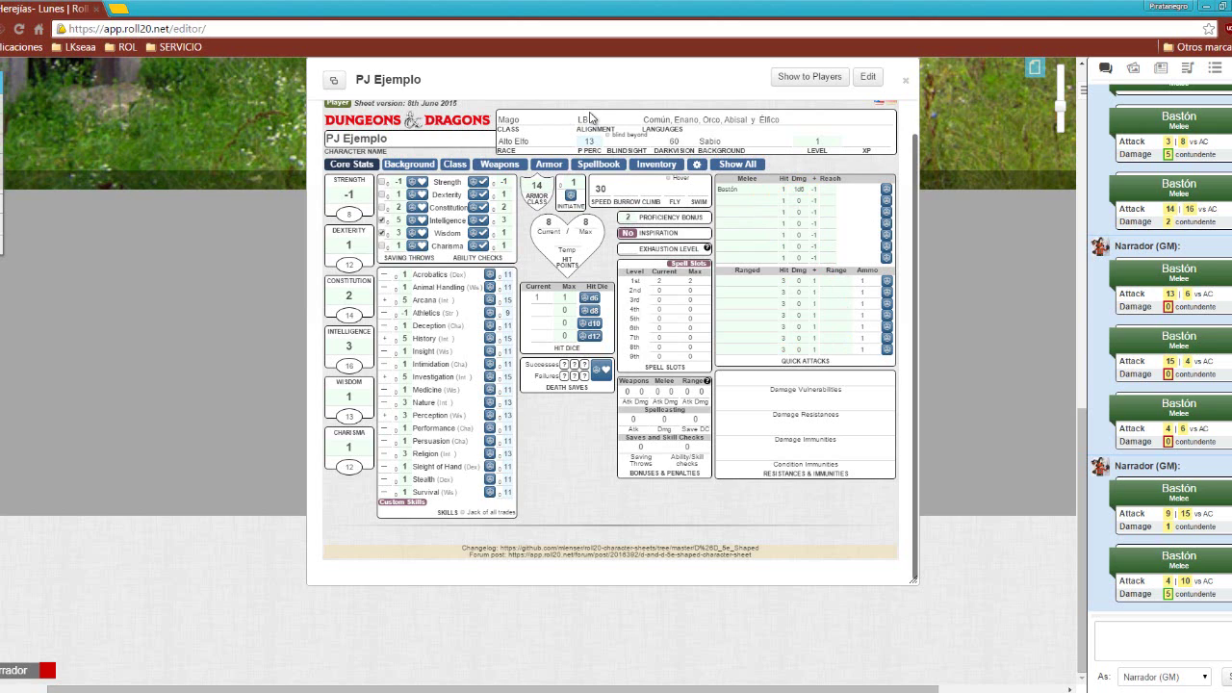
{"action": "left_click", "coordinate": [502, 165]}
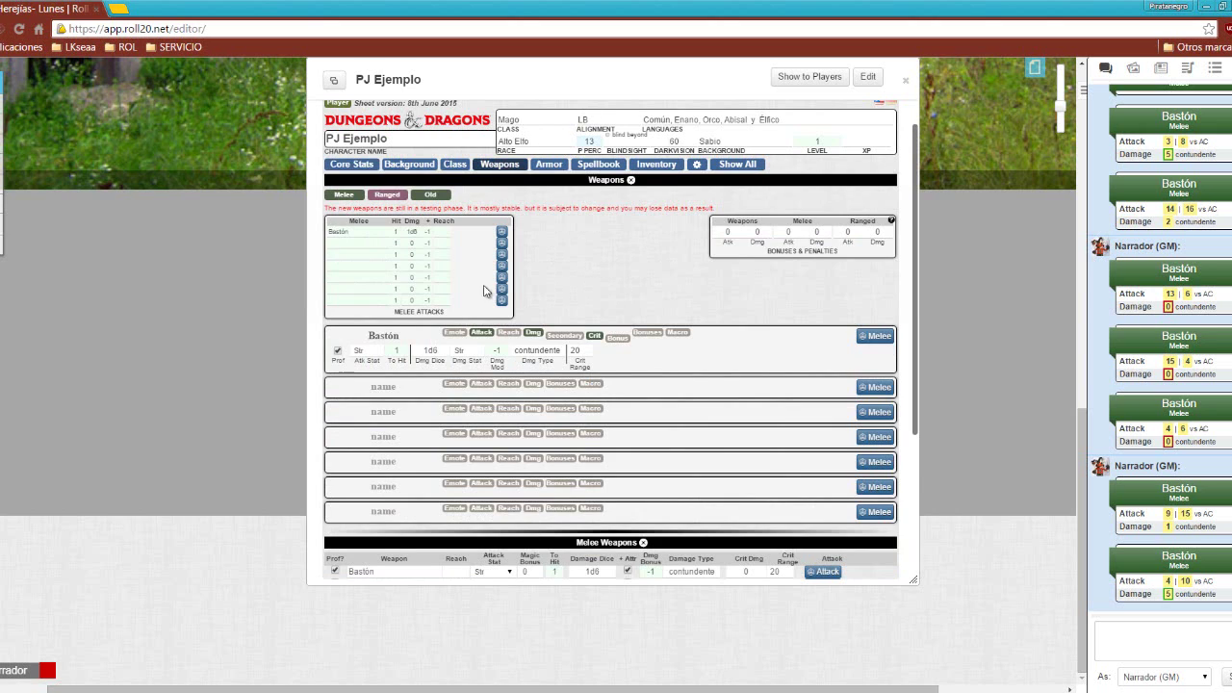
{"action": "scroll", "coordinate": [407, 277], "scroll_direction": "down", "scroll_amount": 5}
{"action": "scroll", "coordinate": [486, 347], "scroll_direction": "up", "scroll_amount": 5}
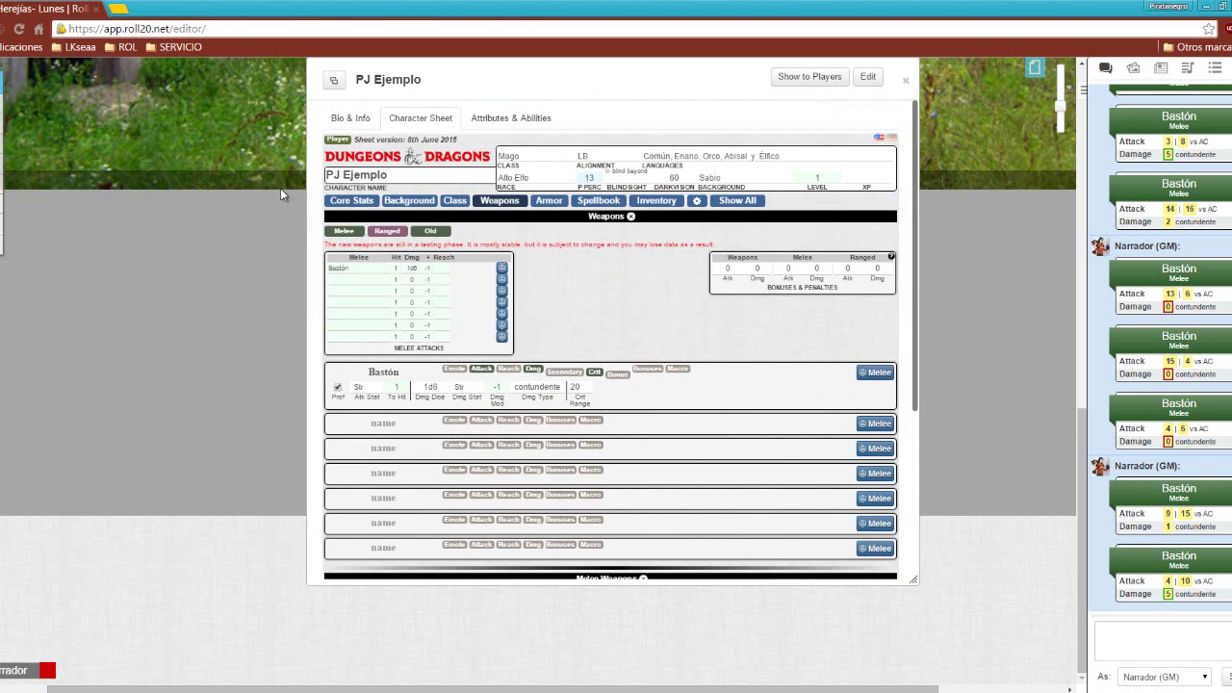
{"action": "left_click", "coordinate": [344, 231]}
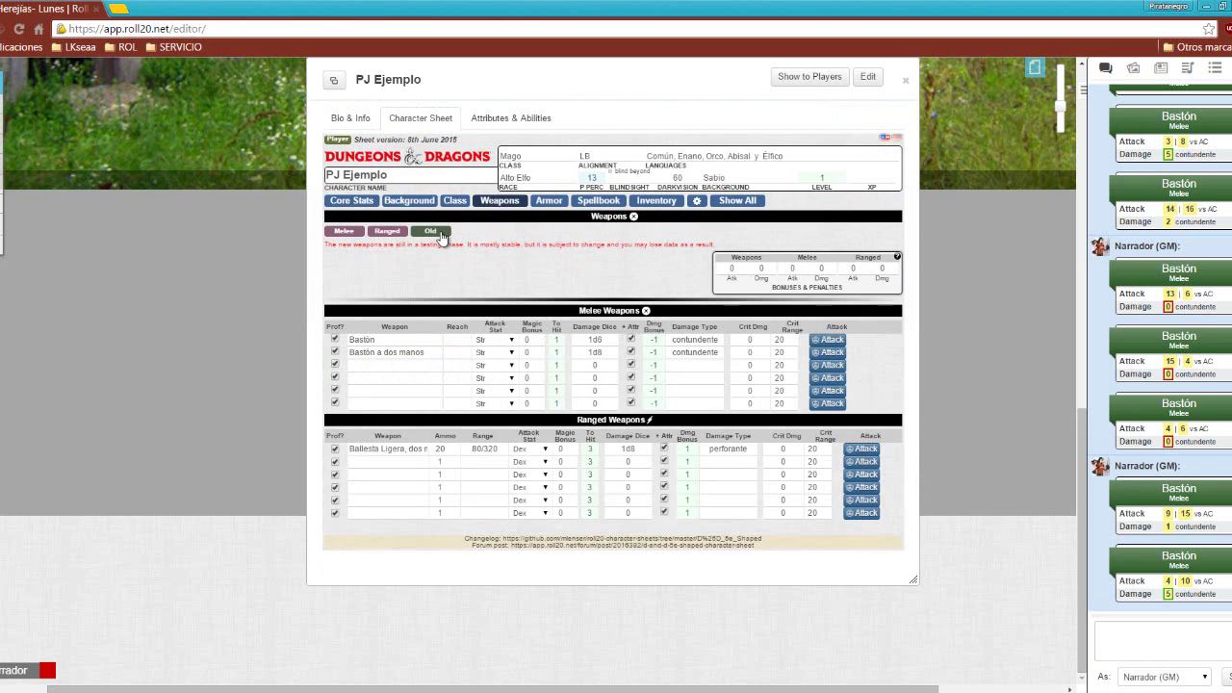
{"action": "left_click", "coordinate": [344, 232]}
{"action": "left_click", "coordinate": [388, 232]}
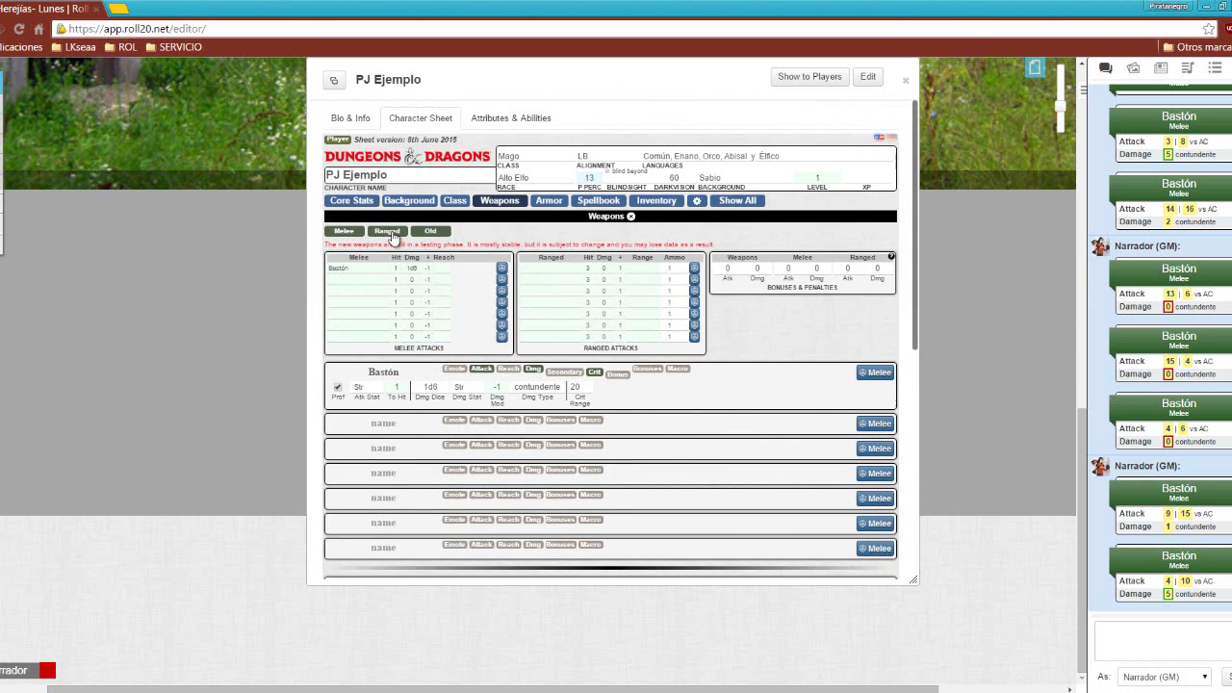
Examine the new melee and ranged weapon entries and their quick attack tables.
{"action": "scroll", "coordinate": [540, 231], "scroll_direction": "down", "scroll_amount": 1}
{"action": "scroll", "coordinate": [581, 203], "scroll_direction": "down", "scroll_amount": 3}
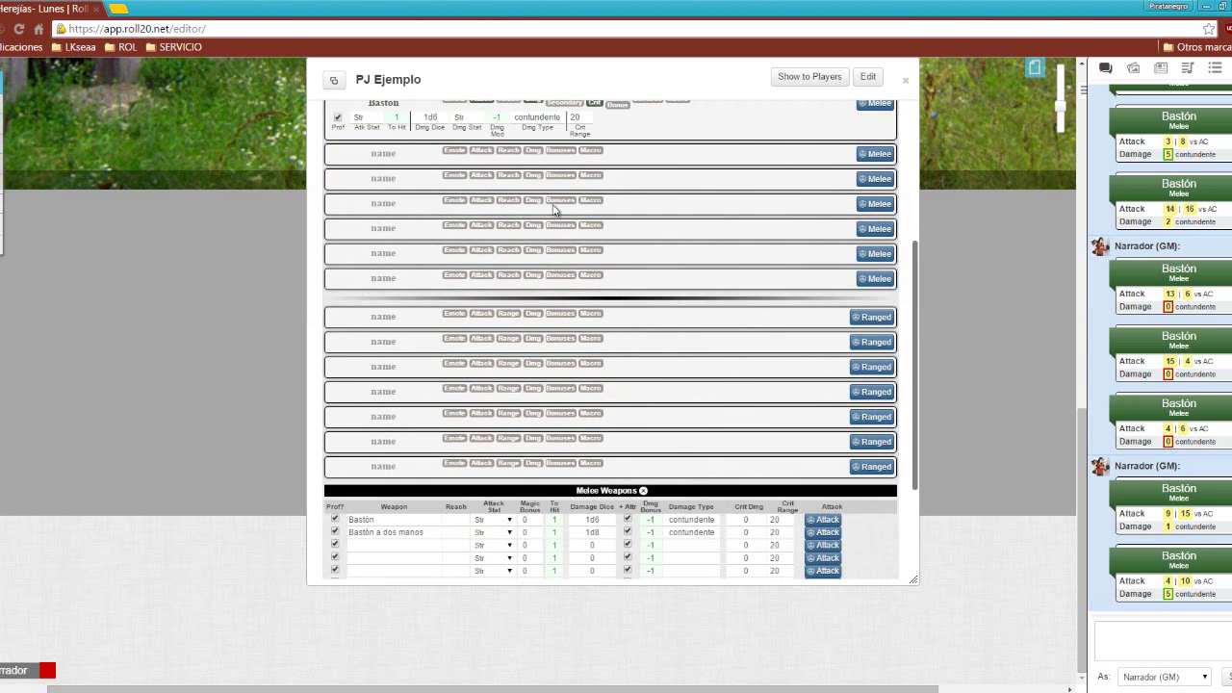
{"action": "scroll", "coordinate": [564, 323], "scroll_direction": "up", "scroll_amount": 2}
{"action": "scroll", "coordinate": [564, 323], "scroll_direction": "up", "scroll_amount": 2}
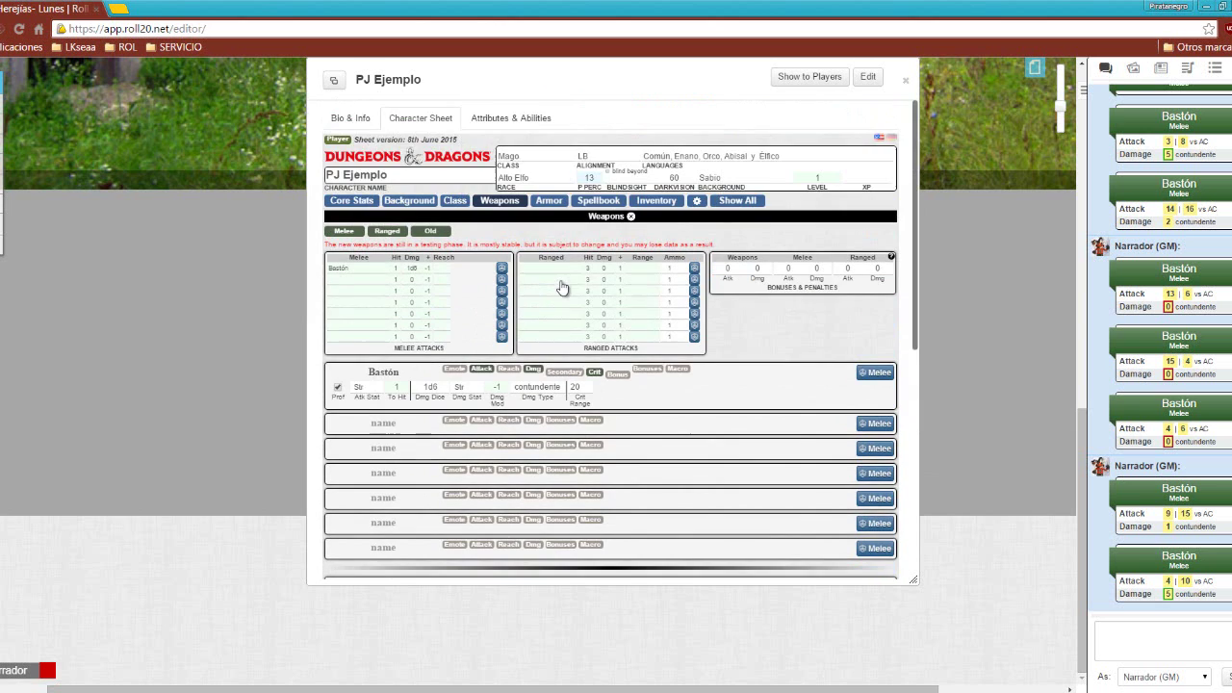
{"action": "scroll", "coordinate": [412, 303], "scroll_direction": "down", "scroll_amount": 4}
{"action": "scroll", "coordinate": [339, 250], "scroll_direction": "up", "scroll_amount": 2}
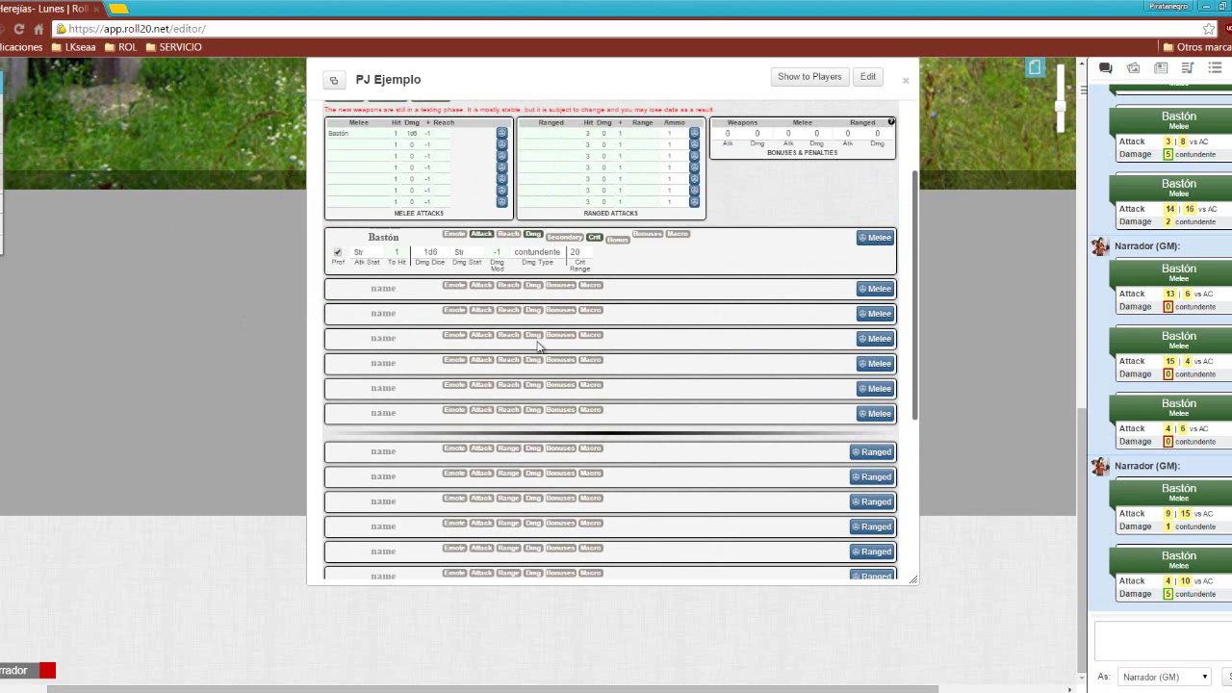
{"action": "scroll", "coordinate": [514, 453], "scroll_direction": "up", "scroll_amount": 2}
{"action": "scroll", "coordinate": [402, 205], "scroll_direction": "down", "scroll_amount": 3}
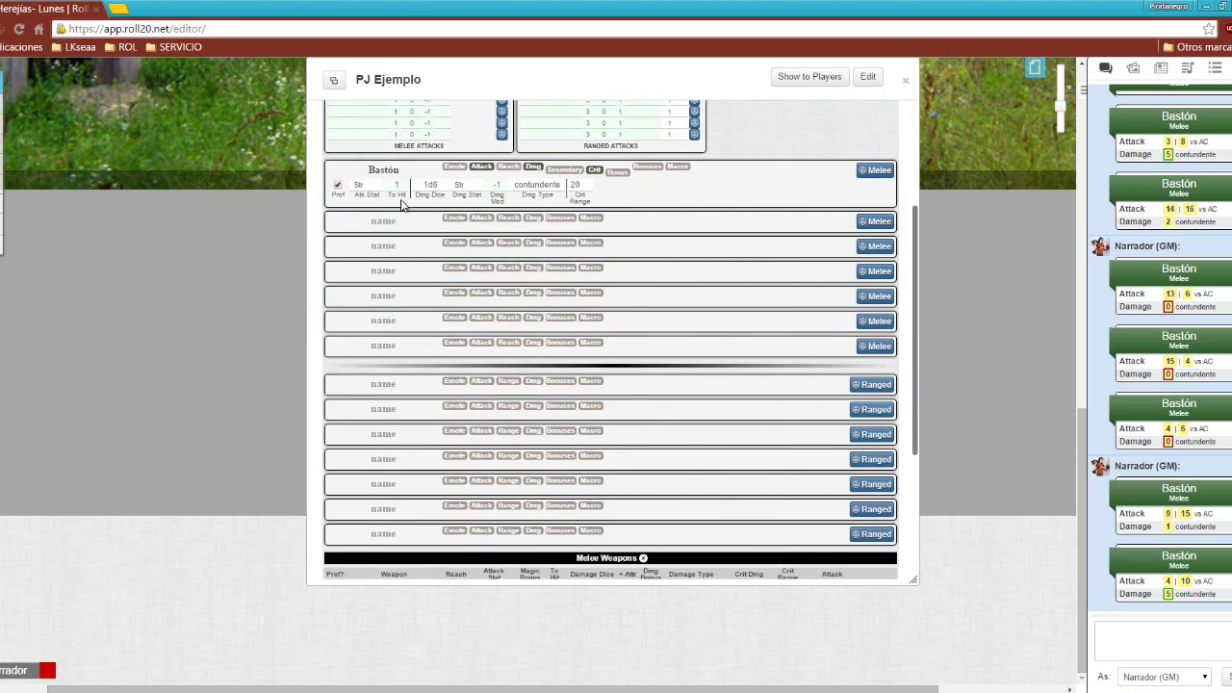
{"action": "scroll", "coordinate": [643, 202], "scroll_direction": "up", "scroll_amount": 3}
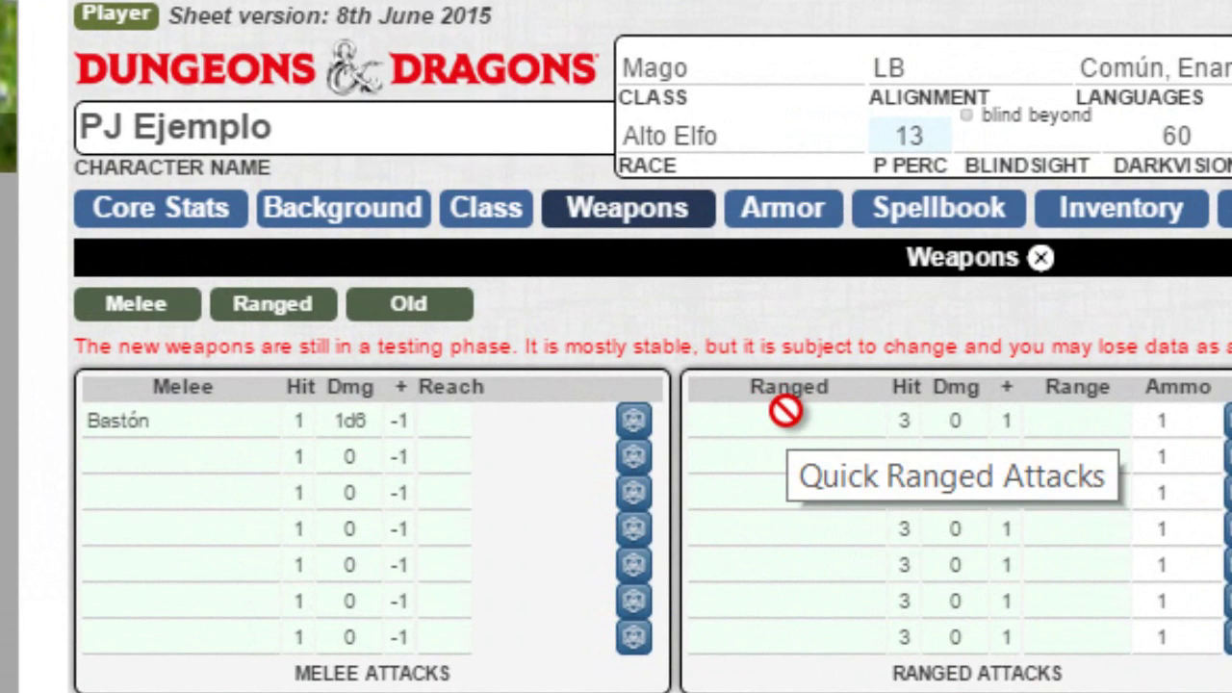
Name the first quick ranged attack "Ballesta Ligera".
{"action": "left_click", "coordinate": [783, 422]}
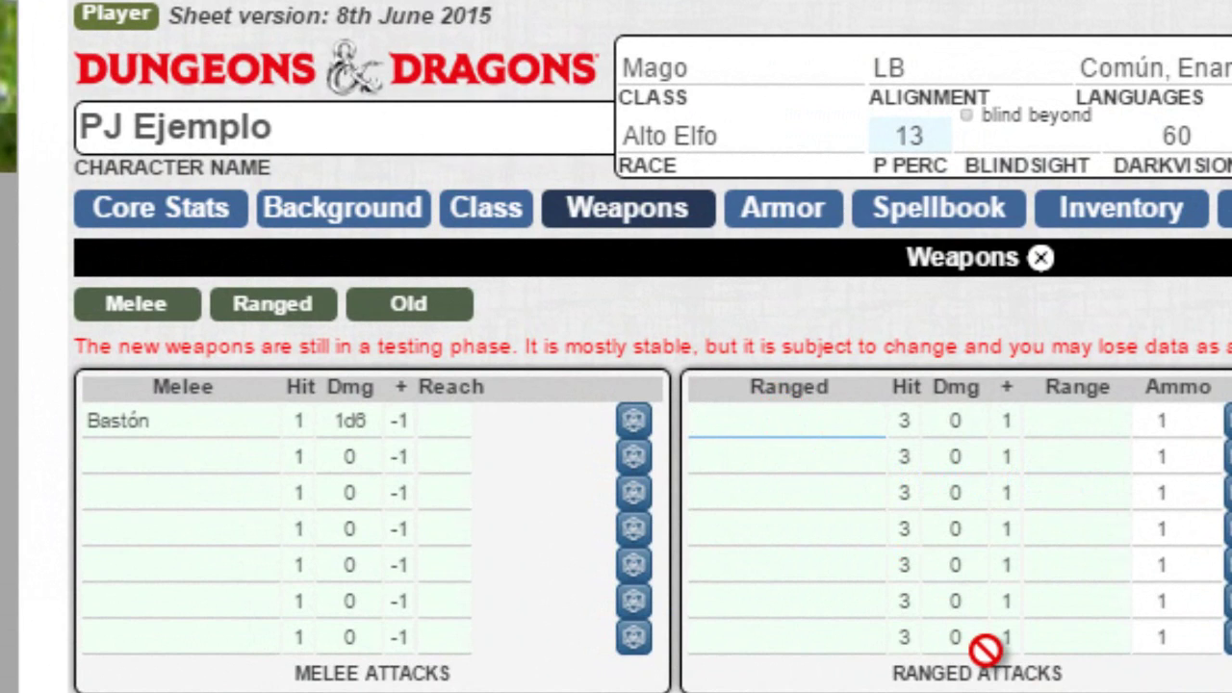
{"action": "type", "text": "Ballesta L"}
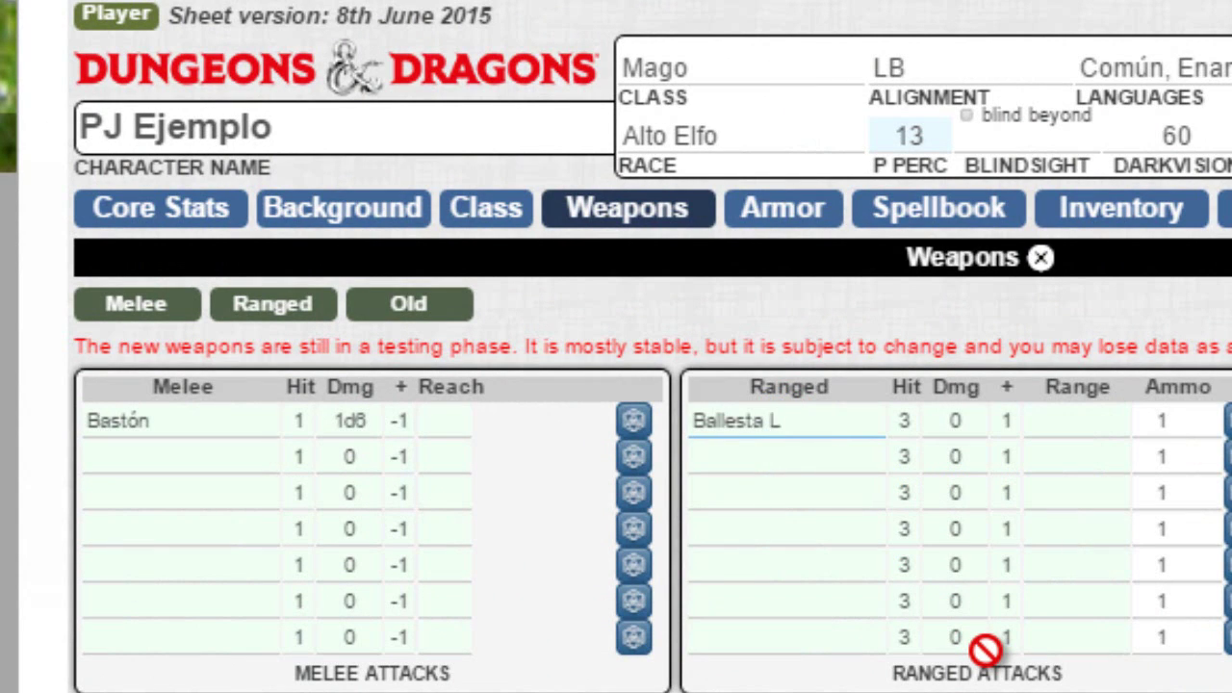
{"action": "type", "text": "igera"}
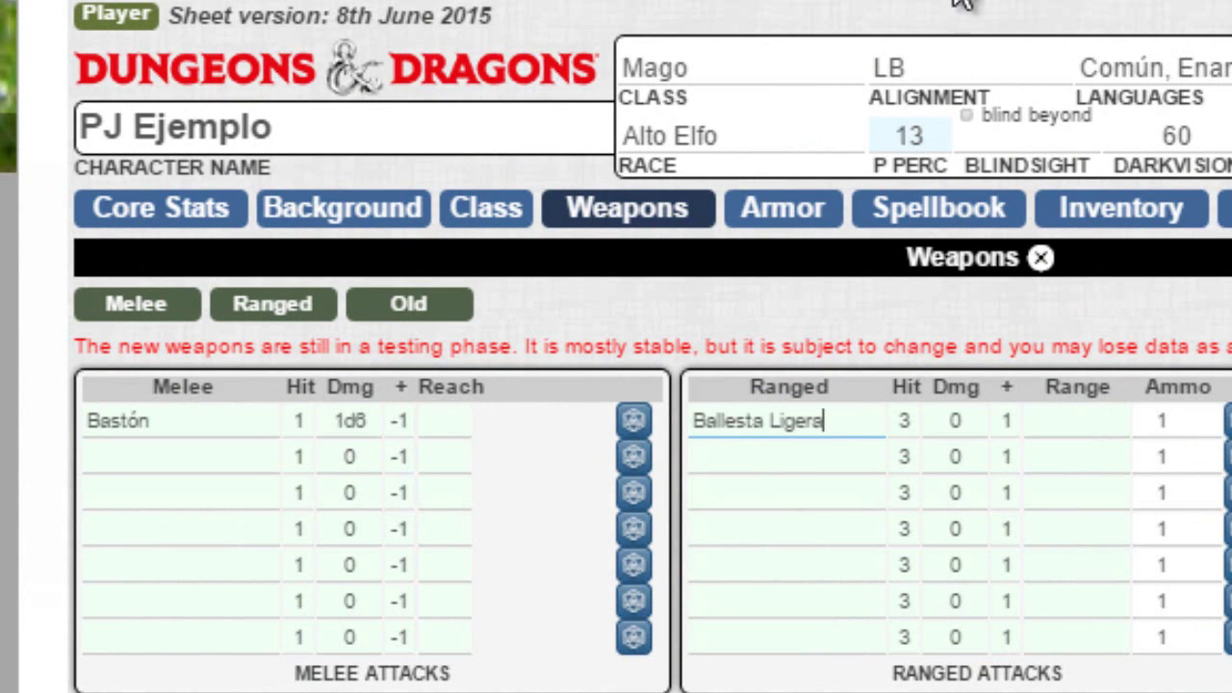
{"action": "scroll", "coordinate": [953, 558], "scroll_direction": "down", "scroll_amount": 6}
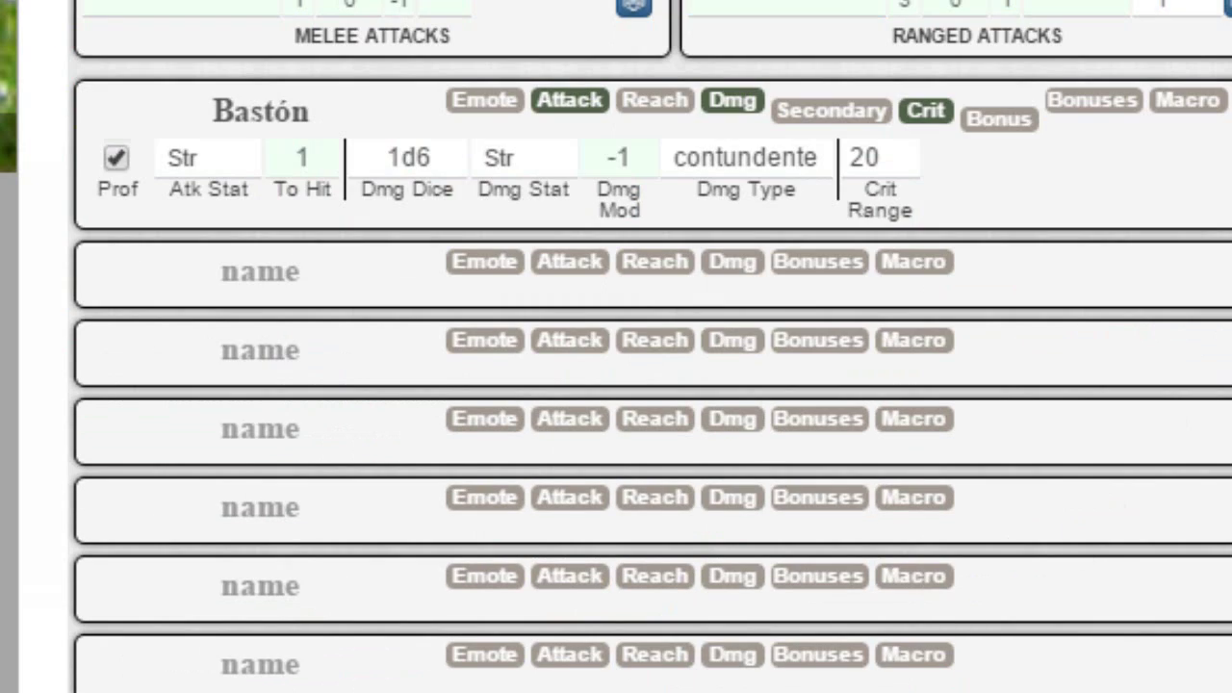
{"action": "scroll", "coordinate": [1094, 511], "scroll_direction": "up", "scroll_amount": 4}
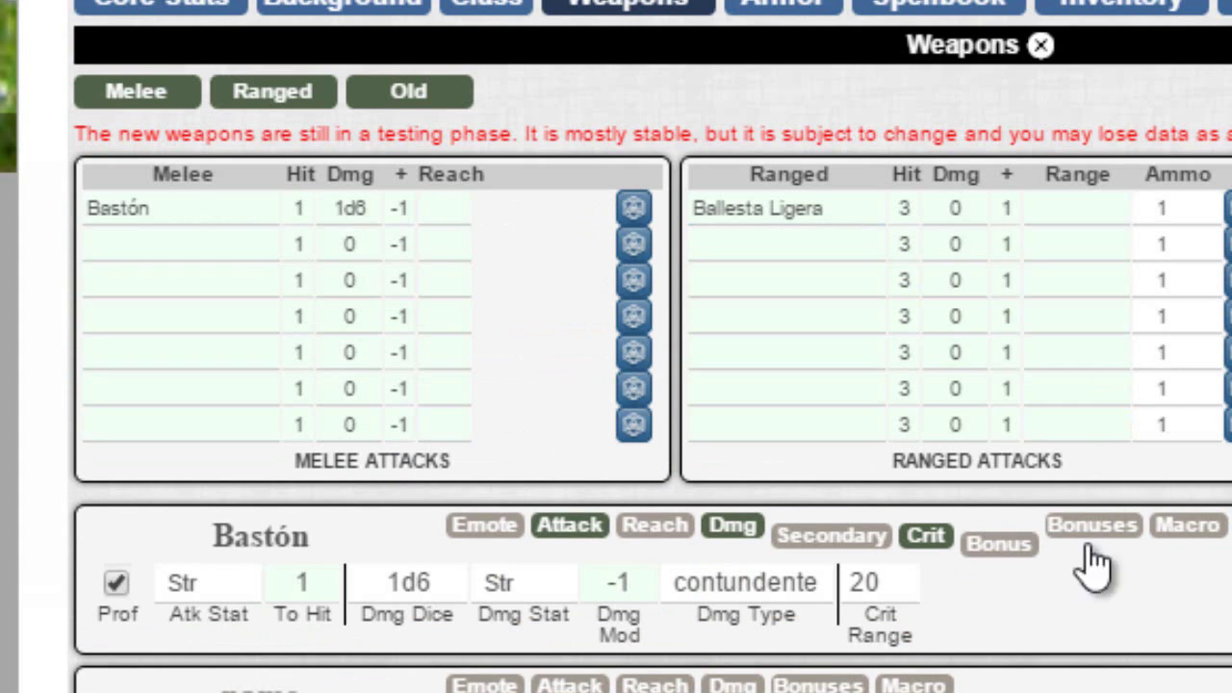
Enable the attack and range details of the Ballesta Ligera entry and set its range to 80/320.
{"action": "scroll", "coordinate": [1086, 564], "scroll_direction": "down", "scroll_amount": 8}
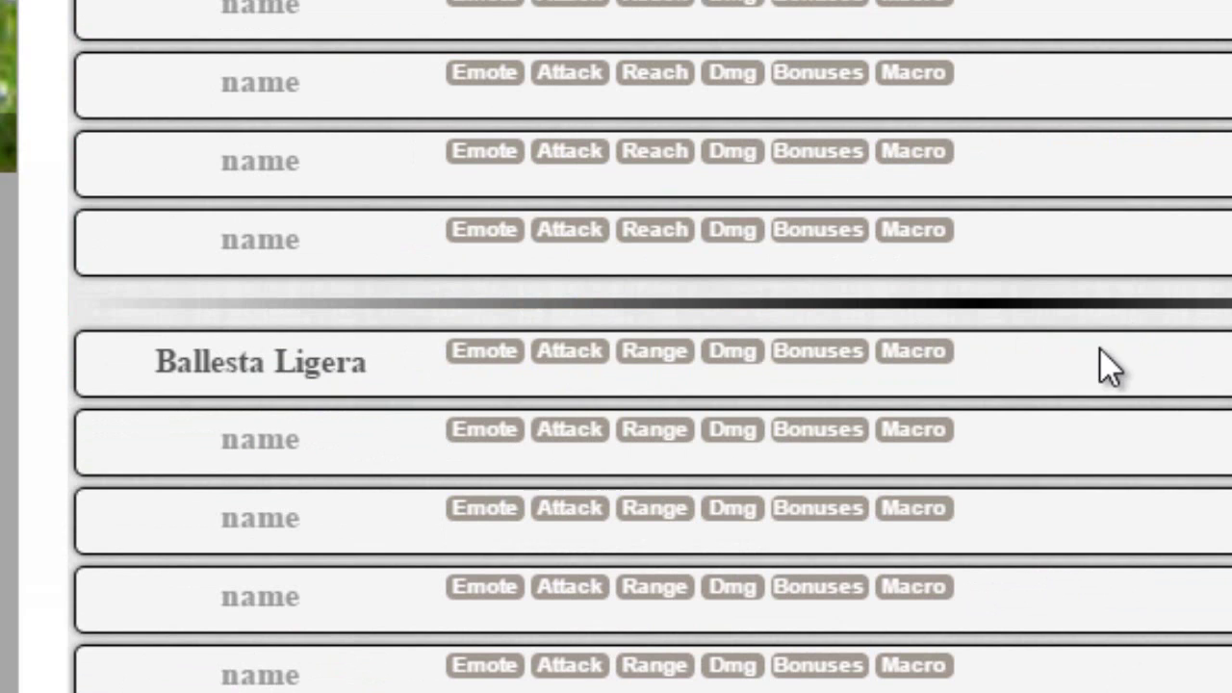
{"action": "left_click", "coordinate": [563, 361]}
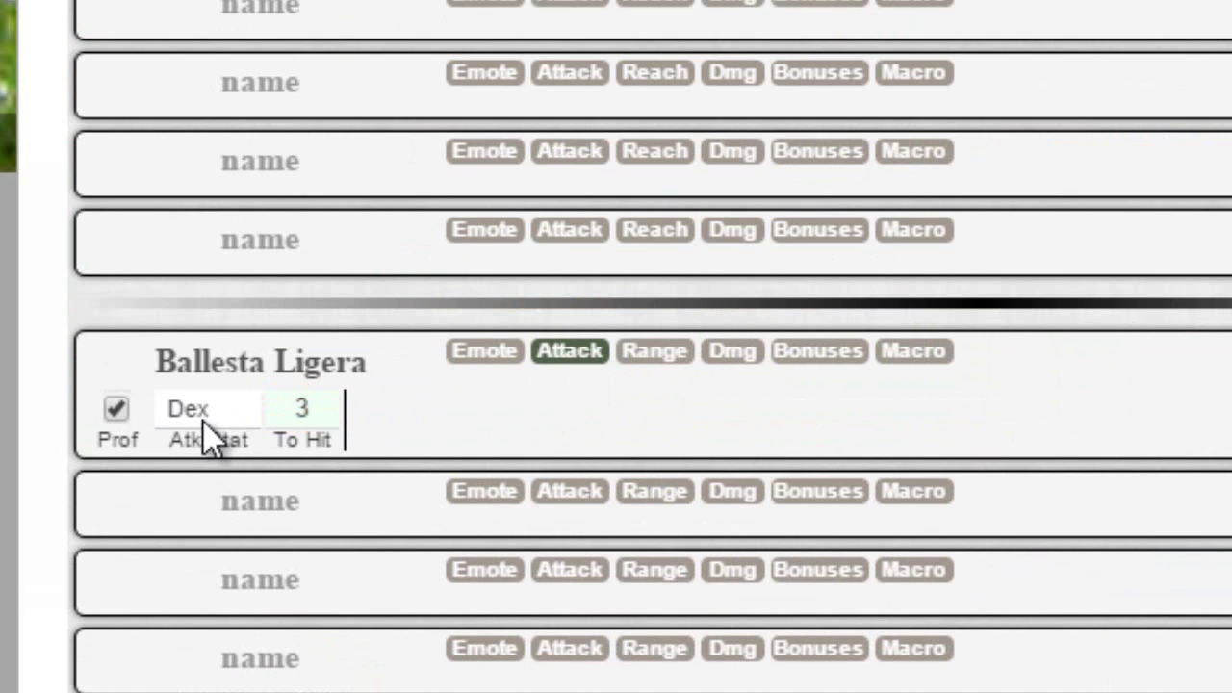
{"action": "left_click", "coordinate": [115, 410]}
{"action": "left_click", "coordinate": [665, 355]}
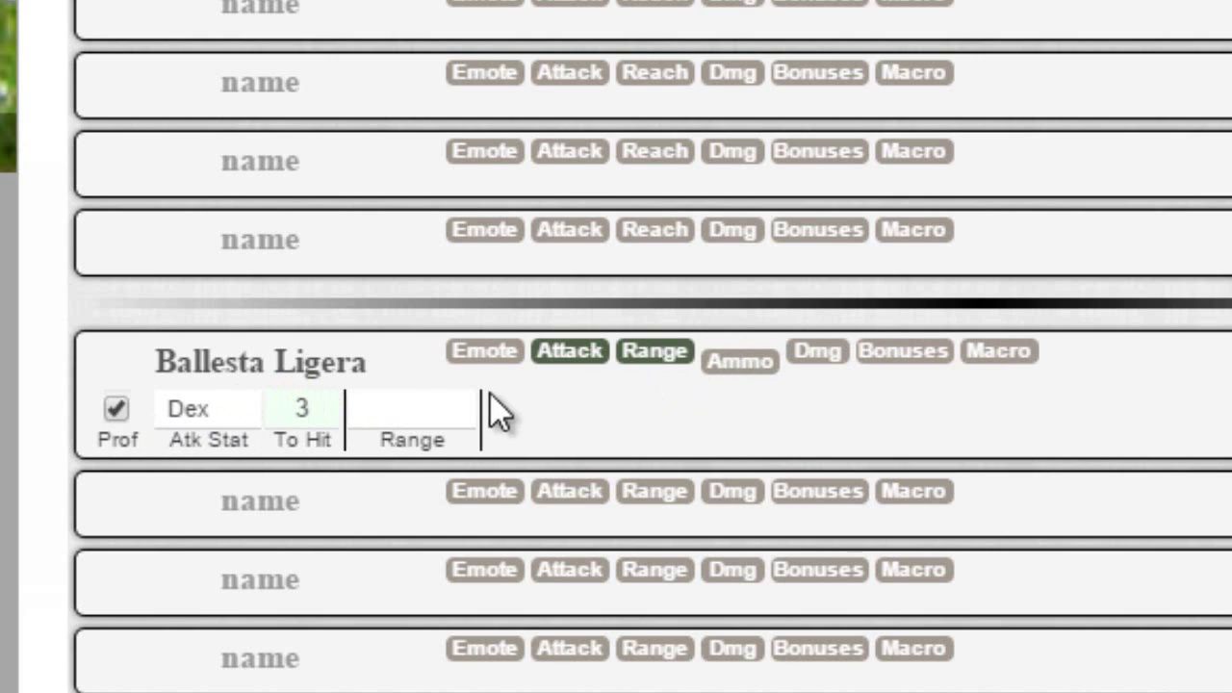
{"action": "left_click", "coordinate": [416, 408]}
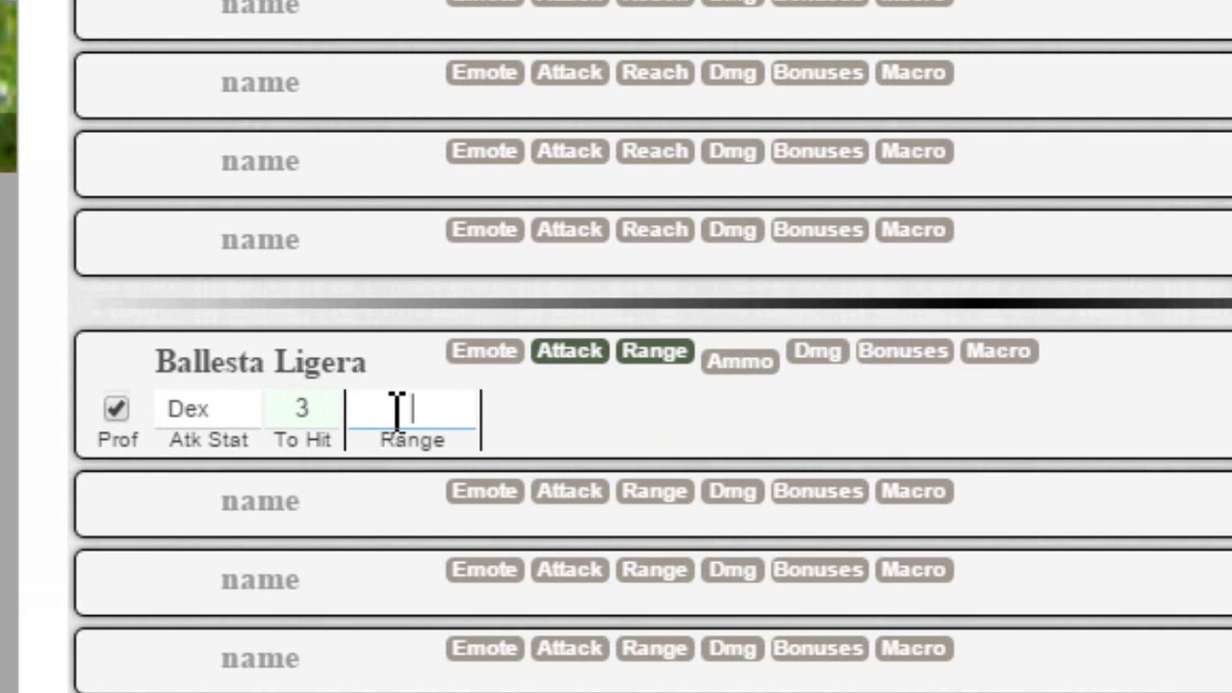
{"action": "type", "text": "80/320"}
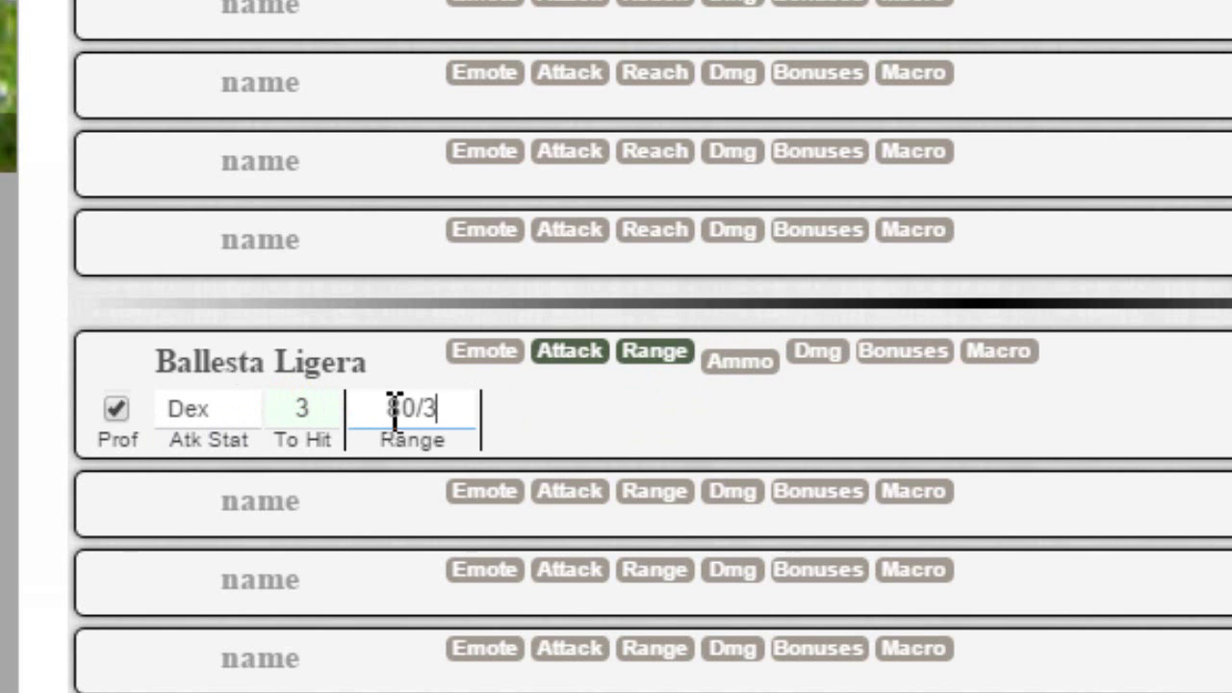
Enable ammunition tracking for Ballesta Ligera and set its ammo to 20.
{"action": "scroll", "coordinate": [602, 505], "scroll_direction": "down", "scroll_amount": 5}
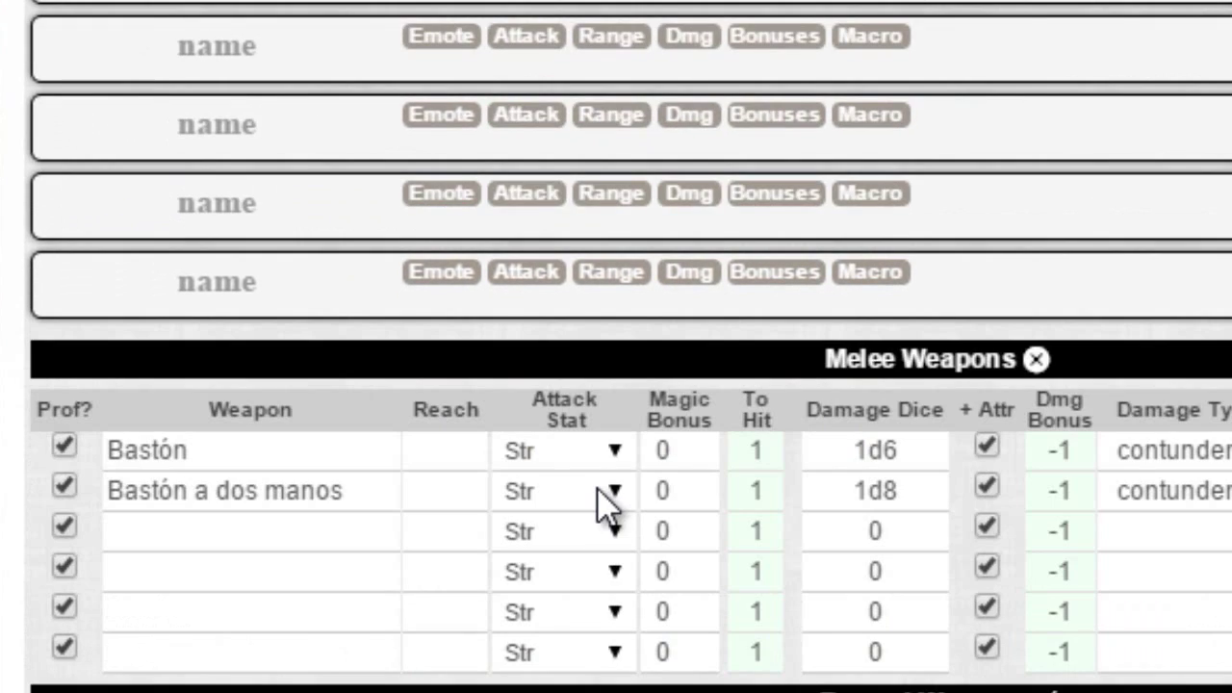
{"action": "scroll", "coordinate": [597, 504], "scroll_direction": "up", "scroll_amount": 5}
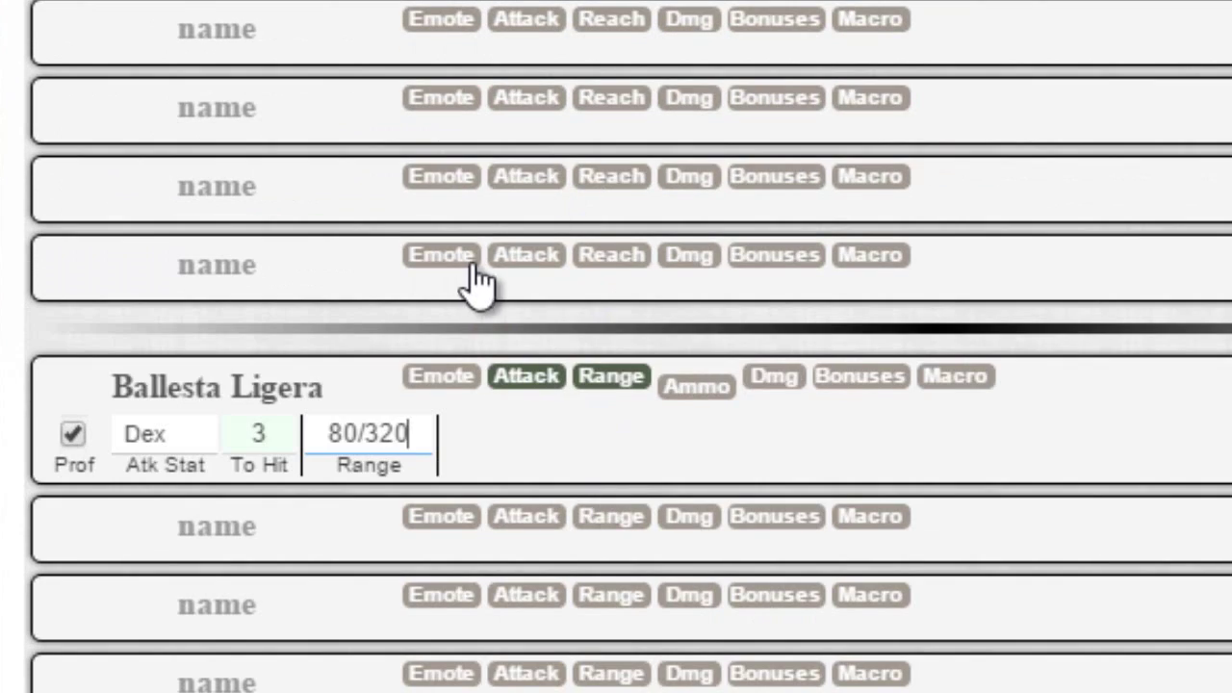
{"action": "left_click", "coordinate": [700, 390]}
{"action": "left_click_drag", "start_coordinate": [525, 438], "coordinate": [457, 431]}
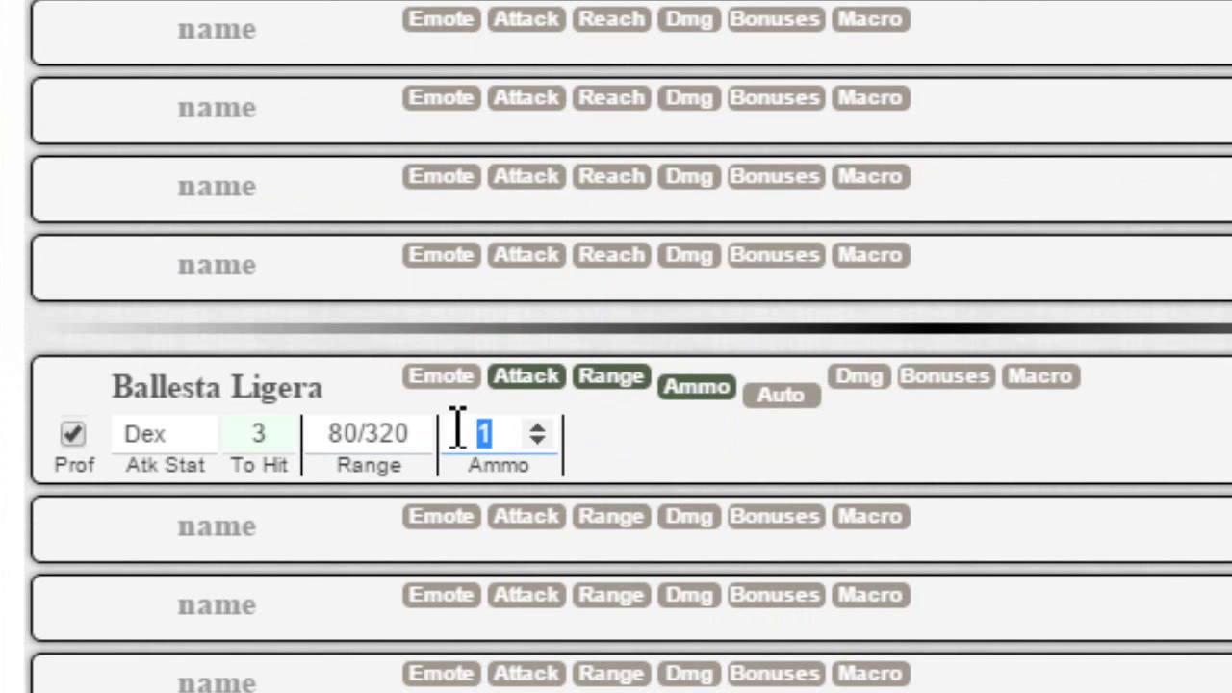
{"action": "type", "text": "20"}
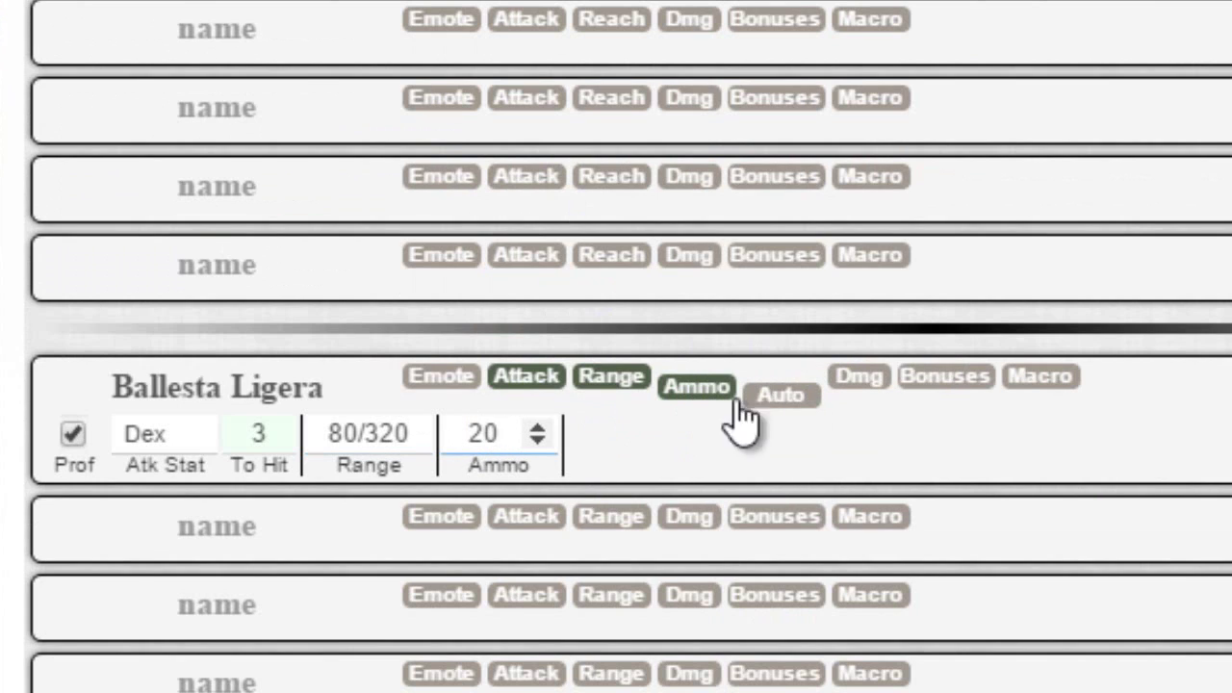
Enable Ballesta Ligera's damage details with 1d8 damage dice and type "perforante", and show its critical hit details.
{"action": "left_click", "coordinate": [861, 378]}
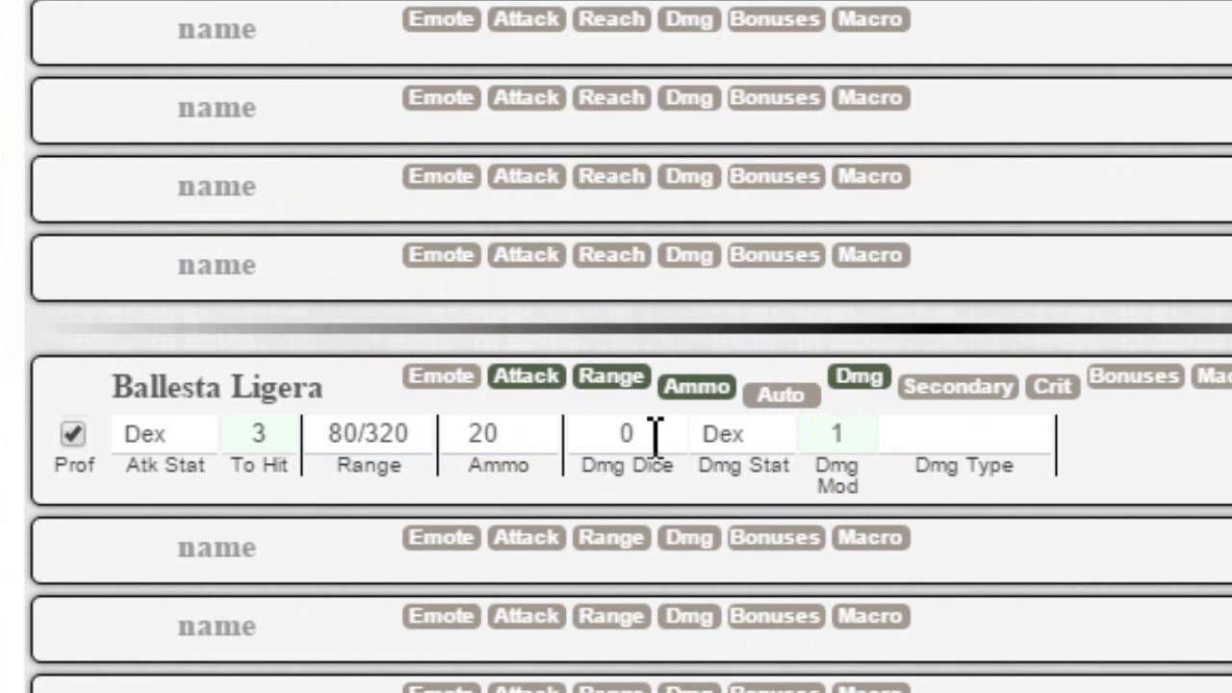
{"action": "left_click_drag", "start_coordinate": [651, 432], "coordinate": [566, 414]}
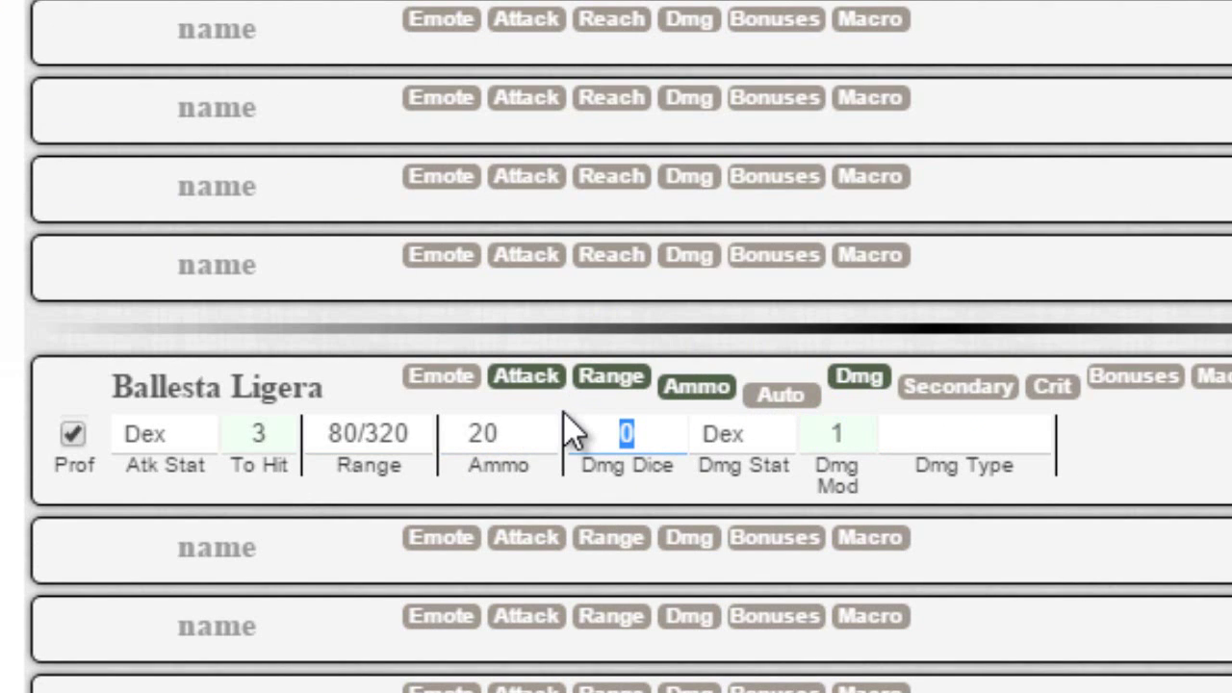
{"action": "type", "text": "1d8"}
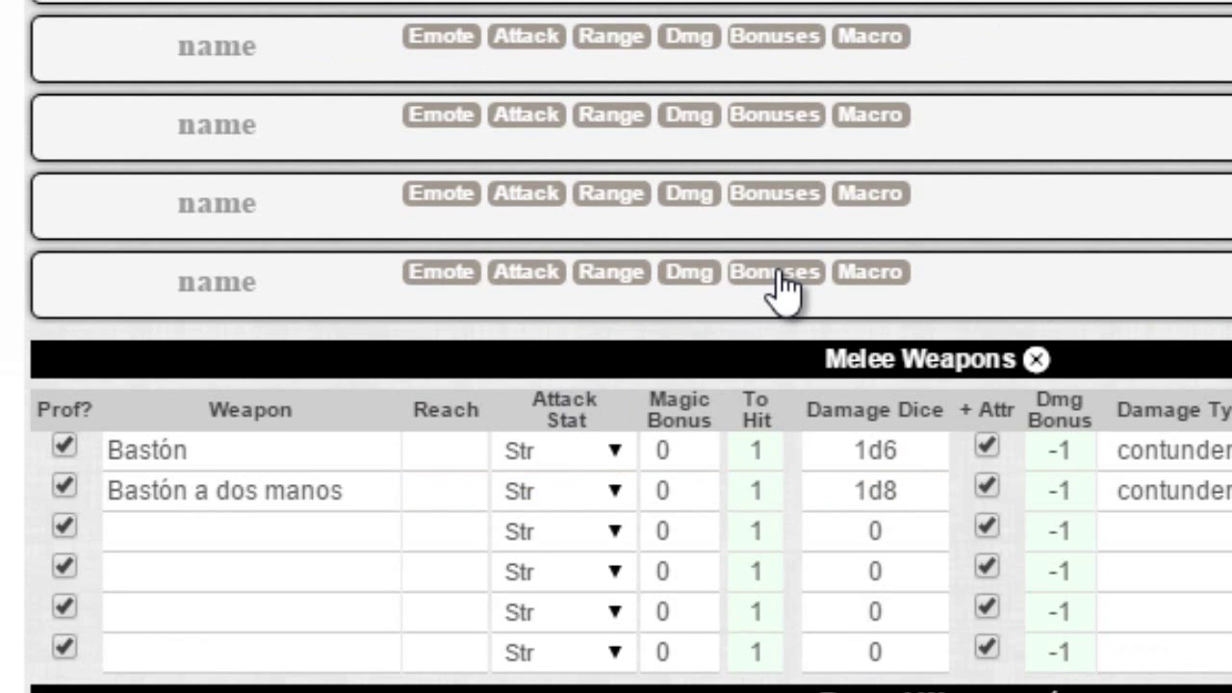
{"action": "scroll", "coordinate": [790, 285], "scroll_direction": "up", "scroll_amount": 3}
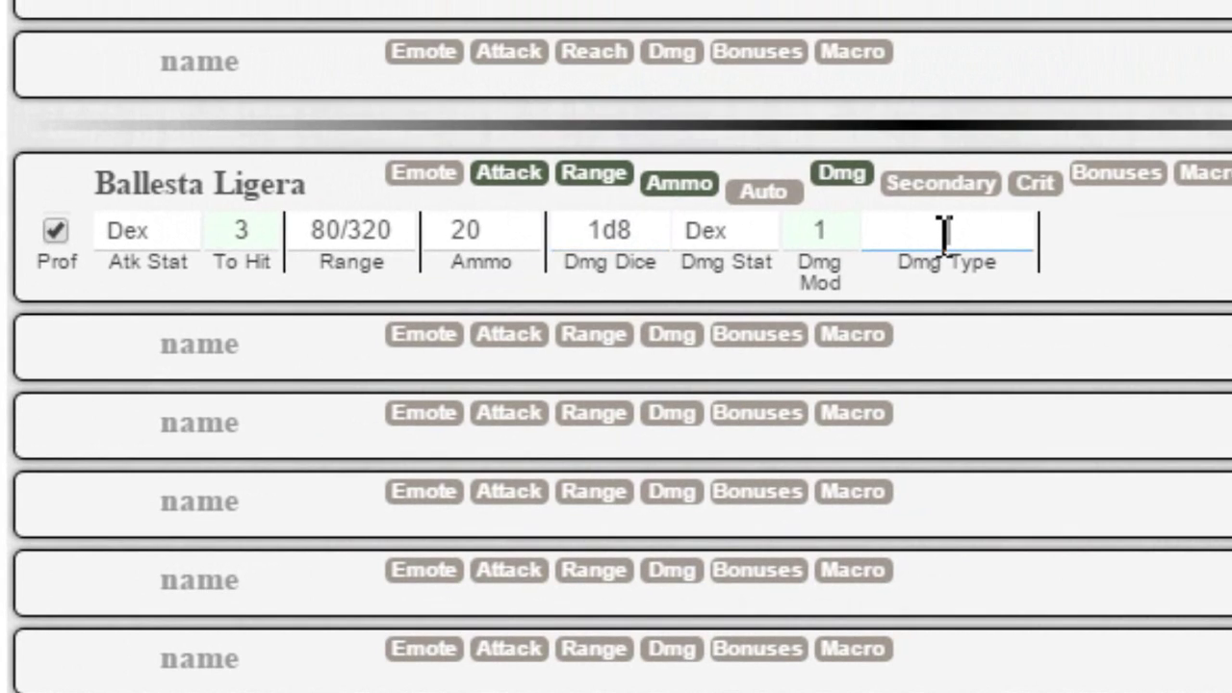
{"action": "left_click", "coordinate": [953, 96]}
{"action": "type", "text": "perforante"}
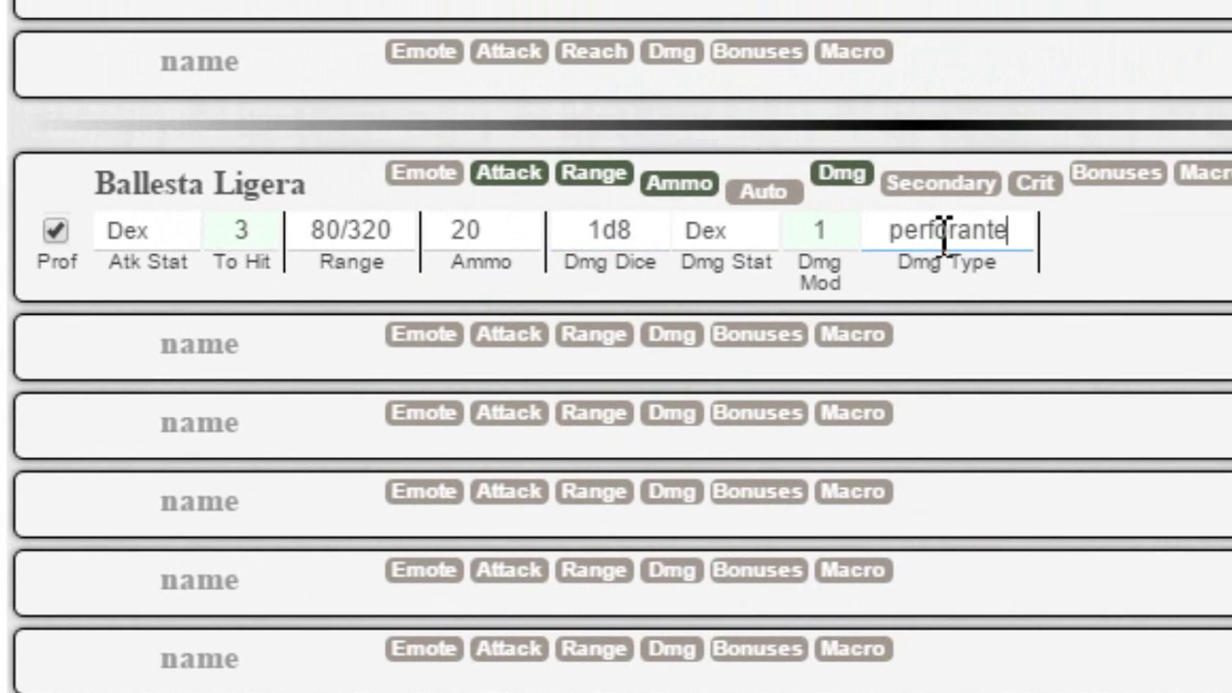
{"action": "scroll", "coordinate": [1177, 371], "scroll_direction": "up", "scroll_amount": 2}
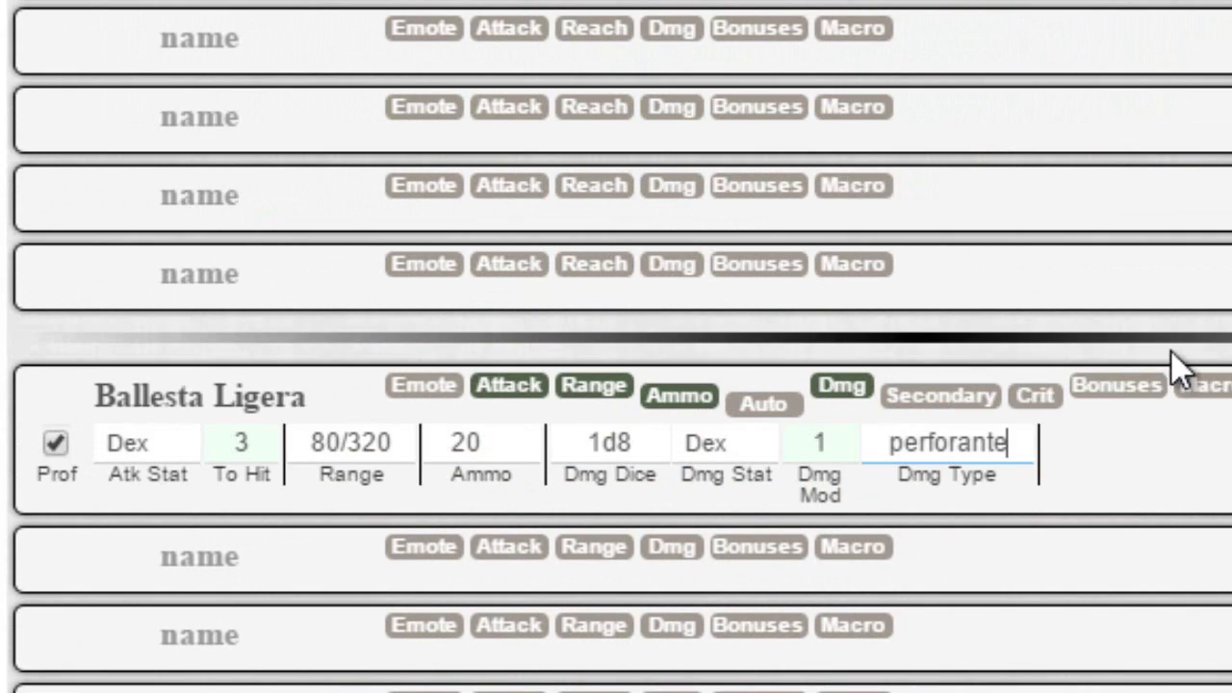
{"action": "left_click", "coordinate": [1036, 398]}
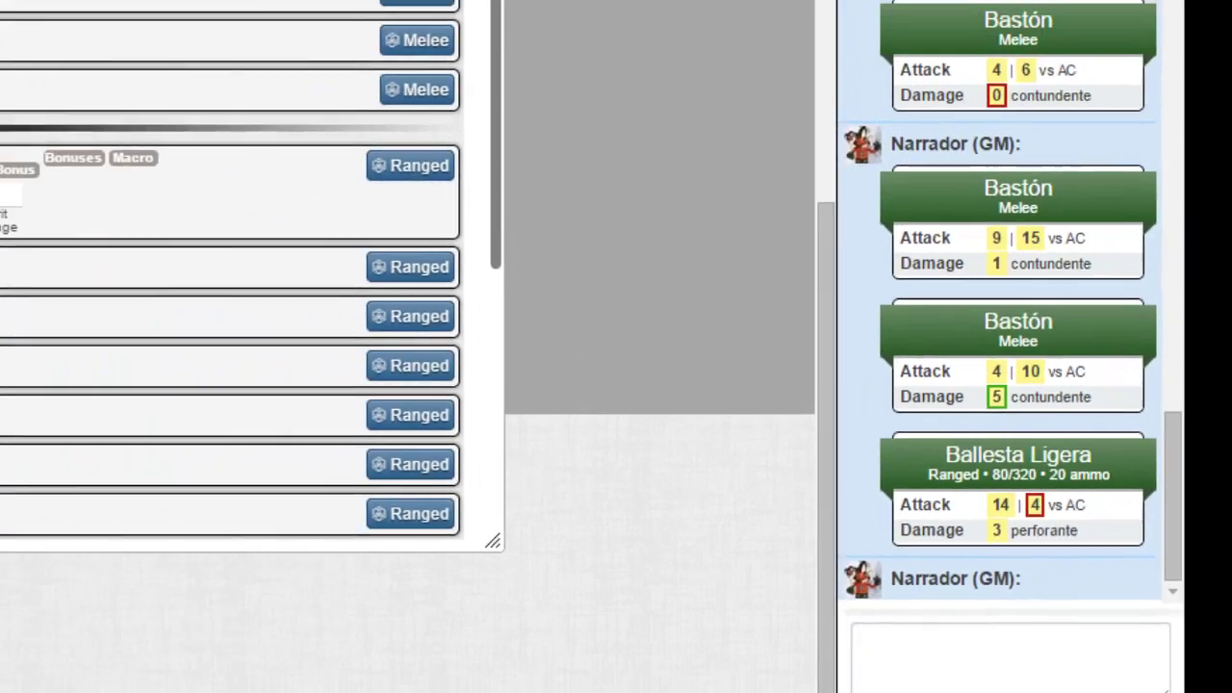
Hide the new melee and ranged weapon entries and return to the sheet's core stats.
{"action": "scroll", "coordinate": [438, 359], "scroll_direction": "up", "scroll_amount": 3}
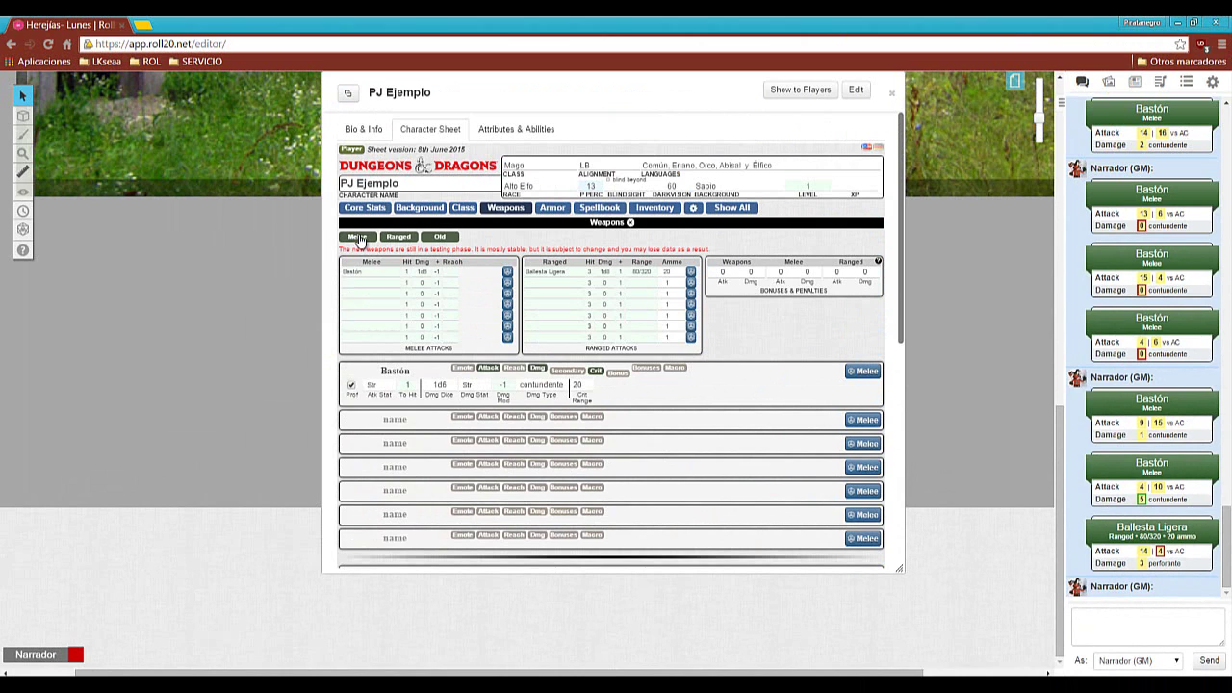
{"action": "left_click", "coordinate": [398, 237]}
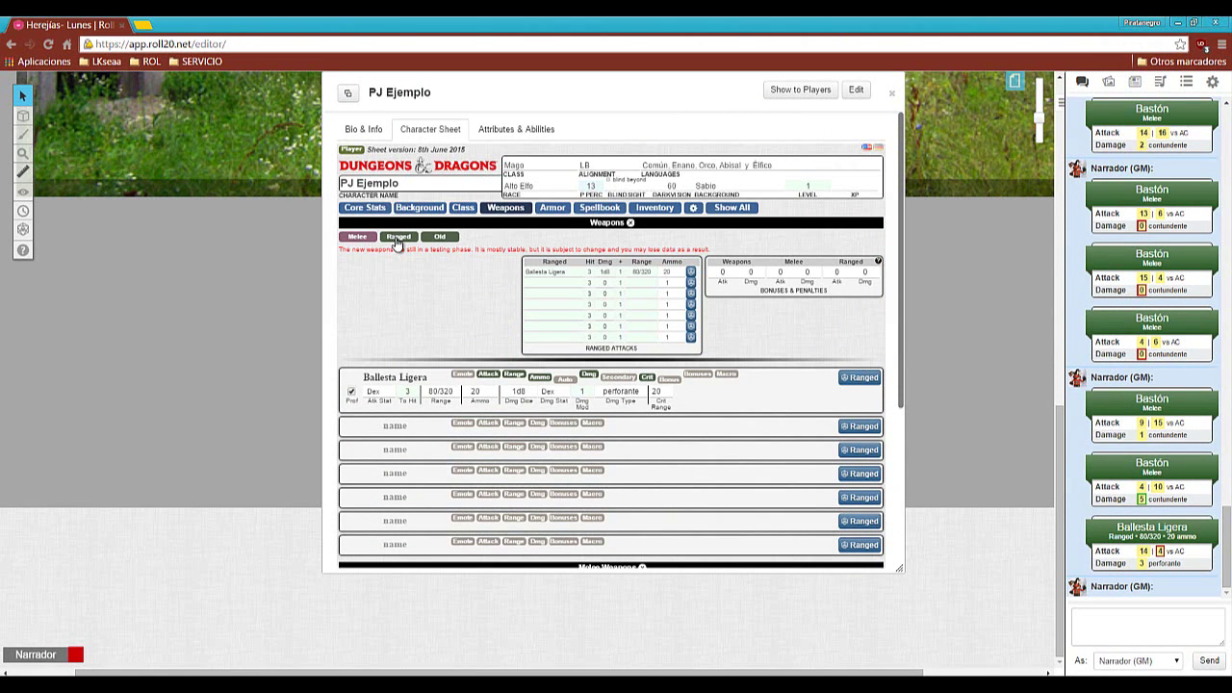
{"action": "left_click", "coordinate": [397, 237]}
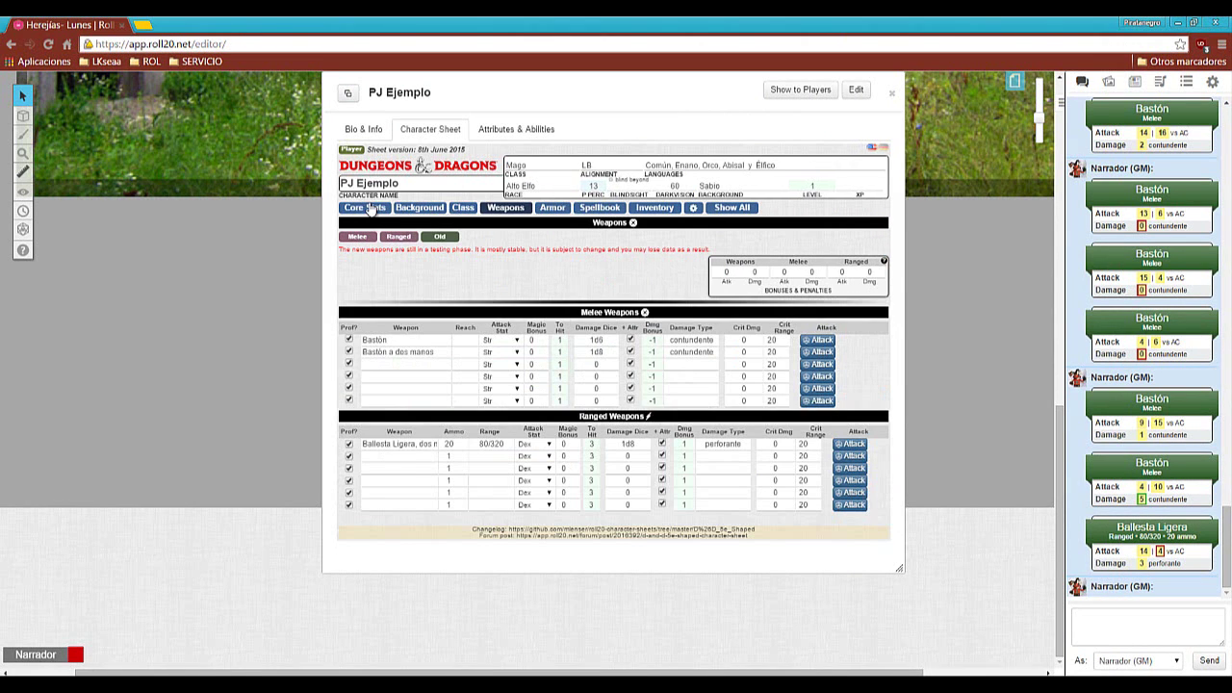
{"action": "left_click", "coordinate": [365, 208]}
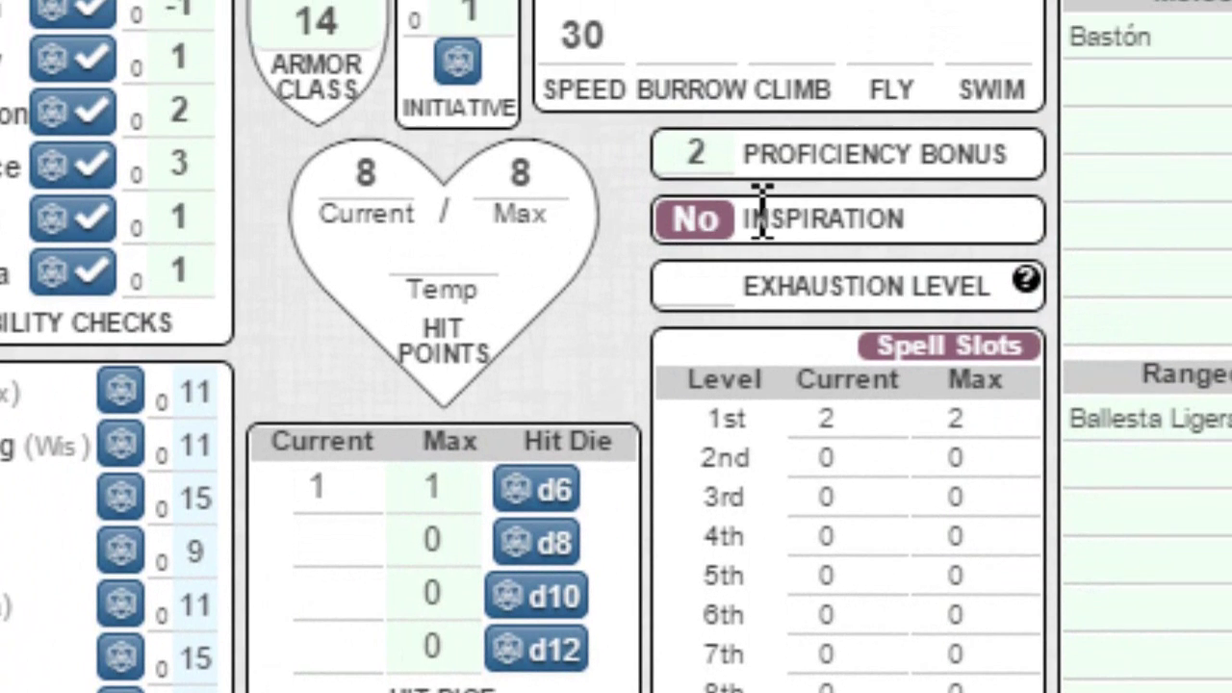
Switch Inspiration to Yes and back to No, and show the help for the exhaustion level.
{"action": "left_click", "coordinate": [701, 223]}
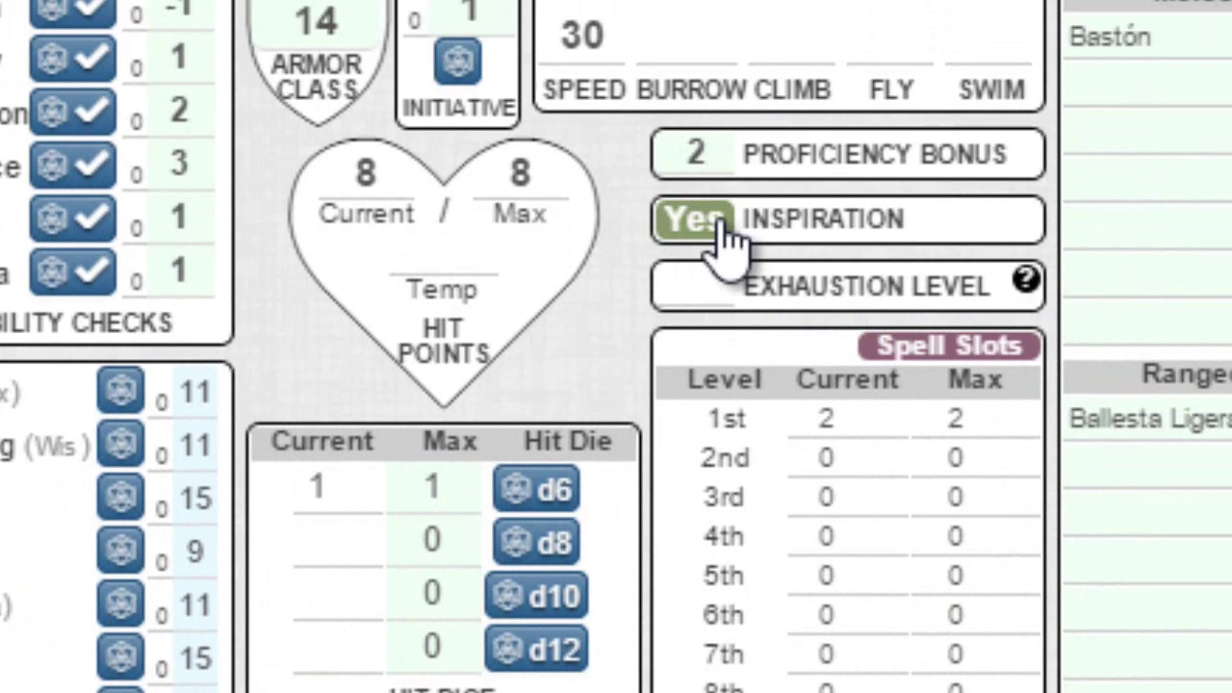
{"action": "left_click", "coordinate": [713, 223]}
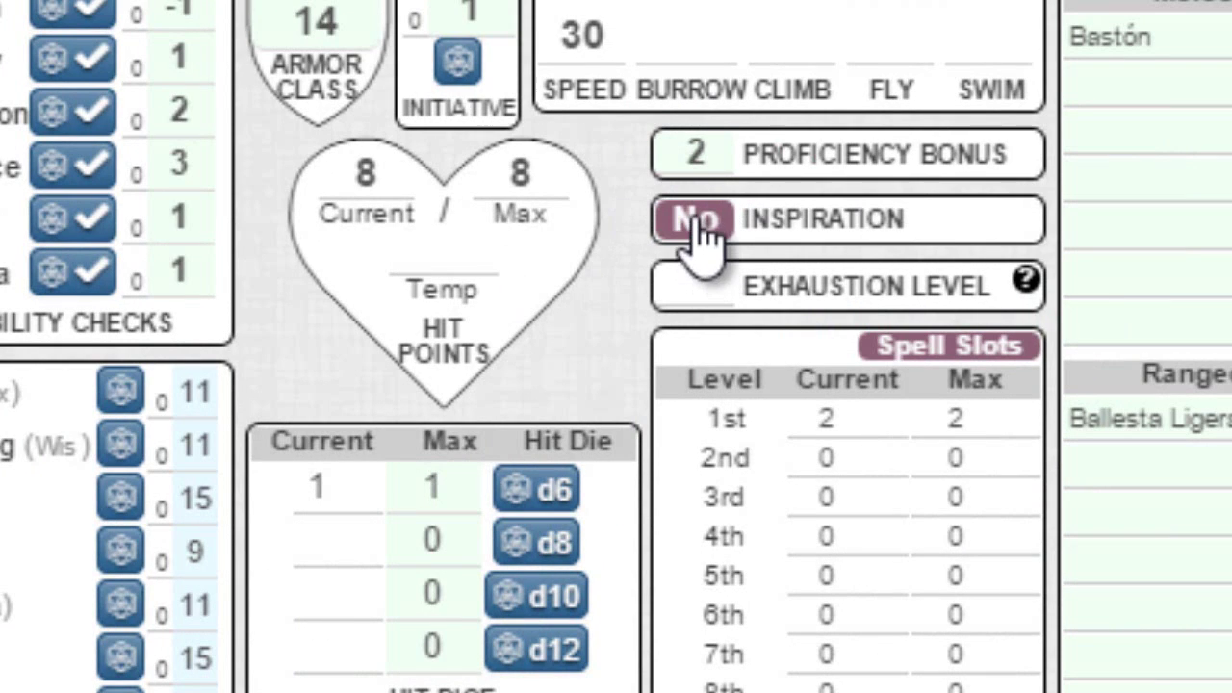
{"action": "left_click", "coordinate": [732, 289]}
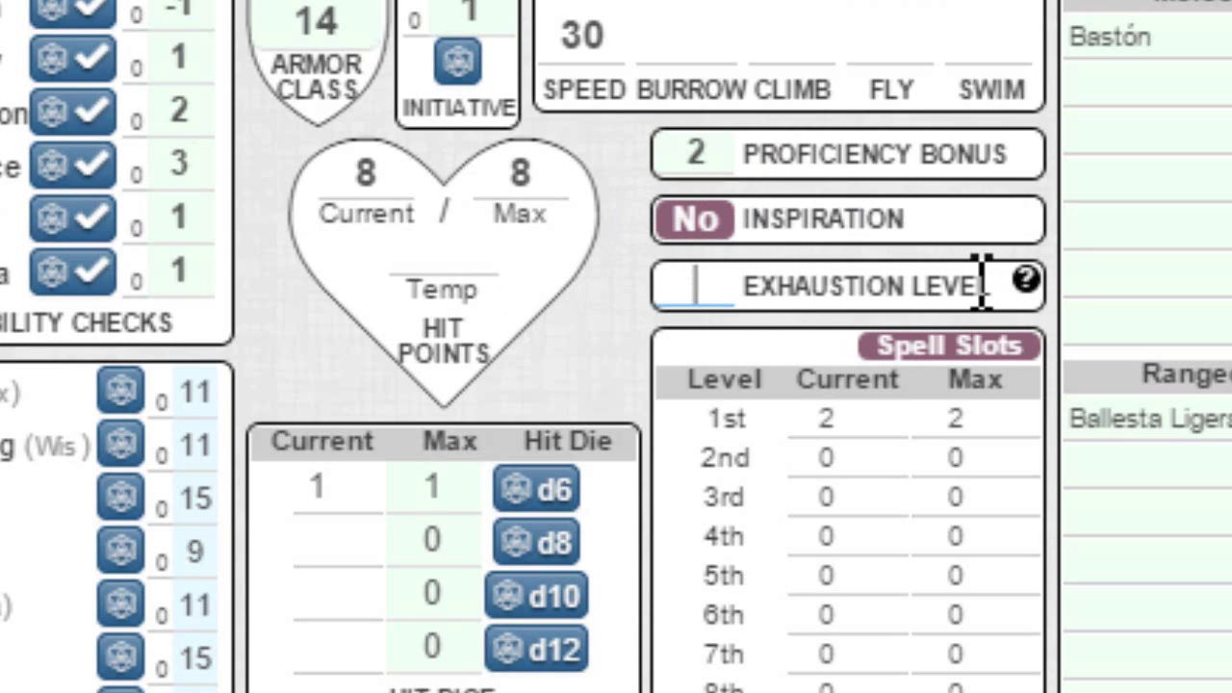
{"action": "mouse_move", "coordinate": [1030, 283]}
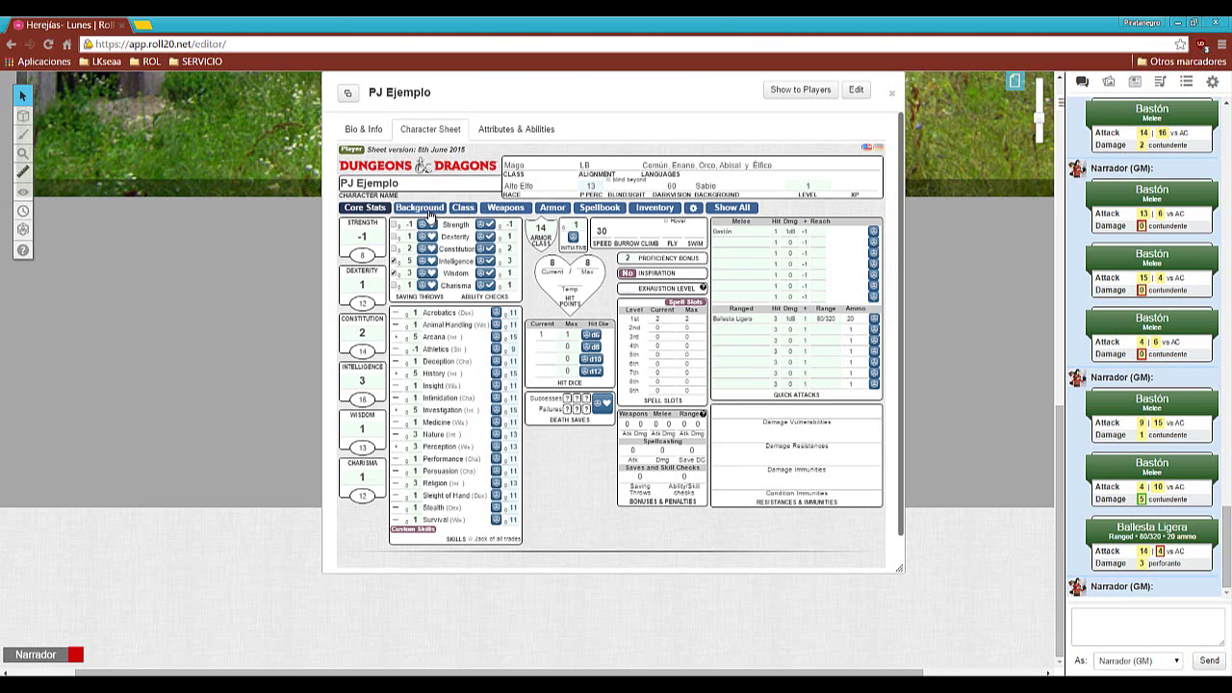
Review the sheet's class, background, spellbook, armor and weapons pages, and return to the core stats.
{"action": "left_click", "coordinate": [463, 208]}
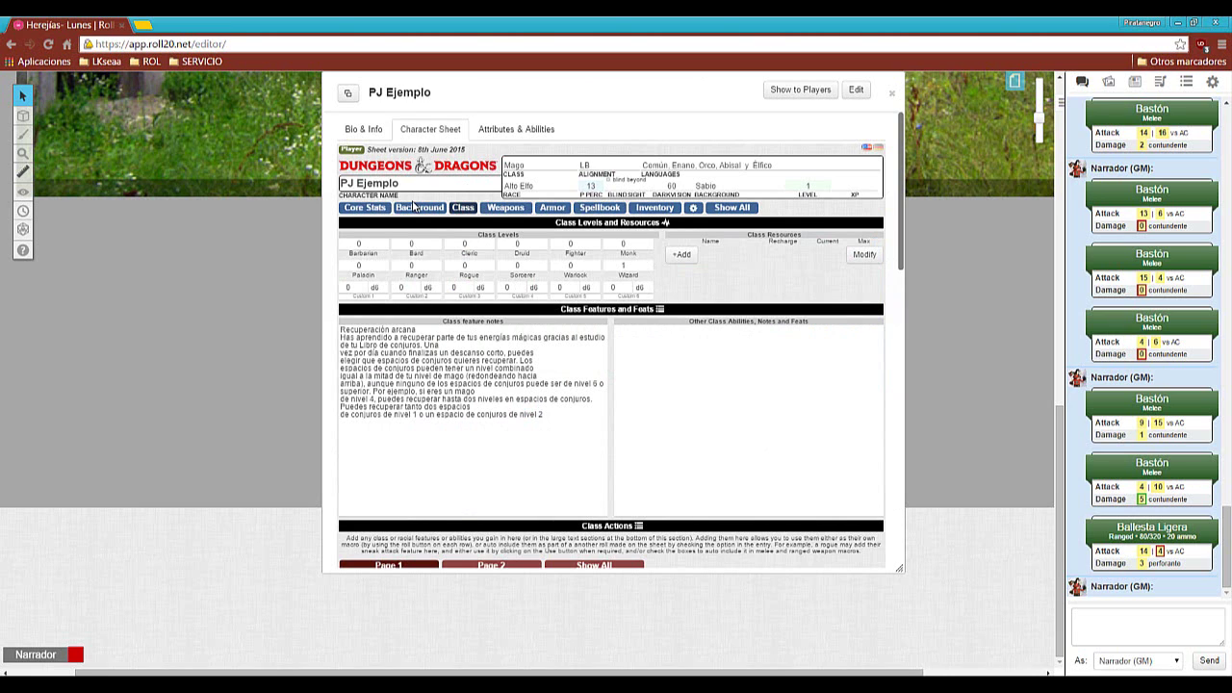
{"action": "left_click", "coordinate": [416, 206]}
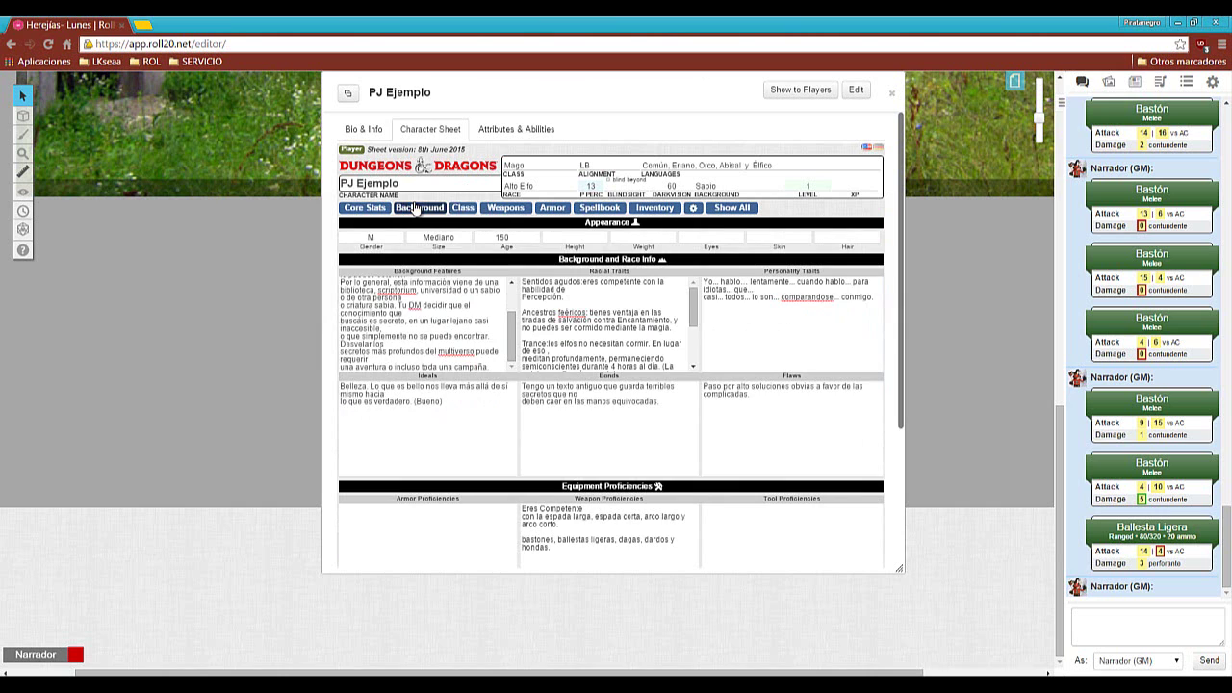
{"action": "left_click", "coordinate": [599, 208]}
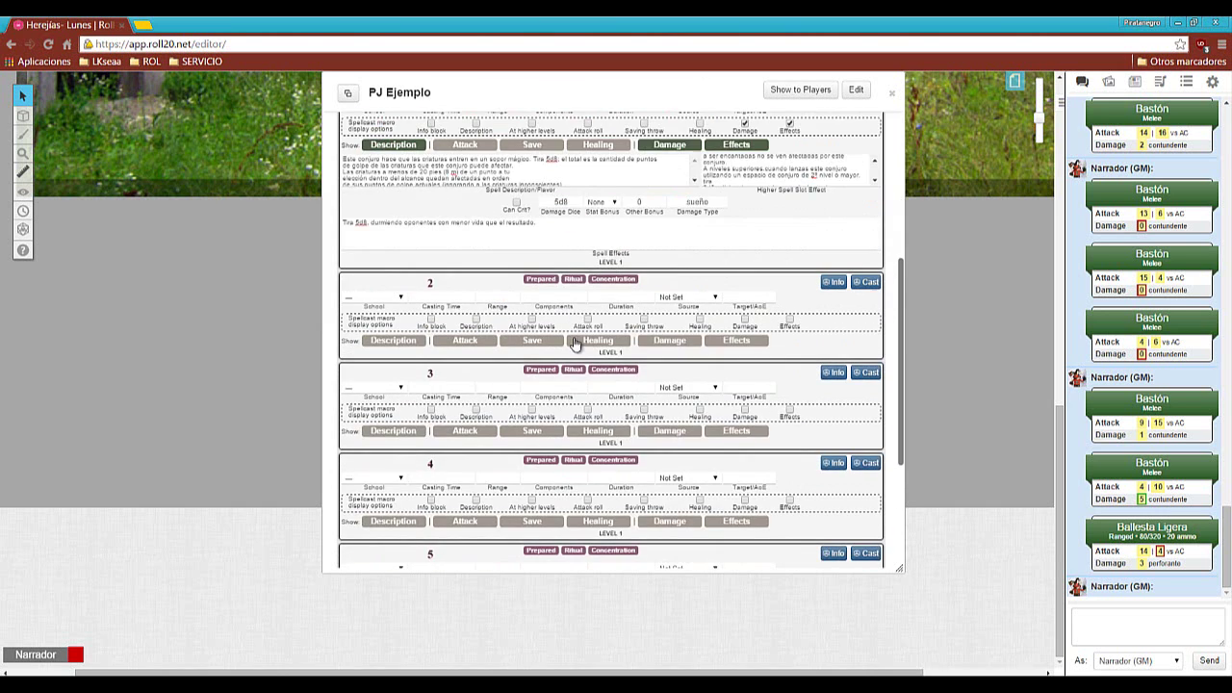
{"action": "scroll", "coordinate": [577, 345], "scroll_direction": "down", "scroll_amount": 4}
{"action": "scroll", "coordinate": [599, 361], "scroll_direction": "up", "scroll_amount": 2}
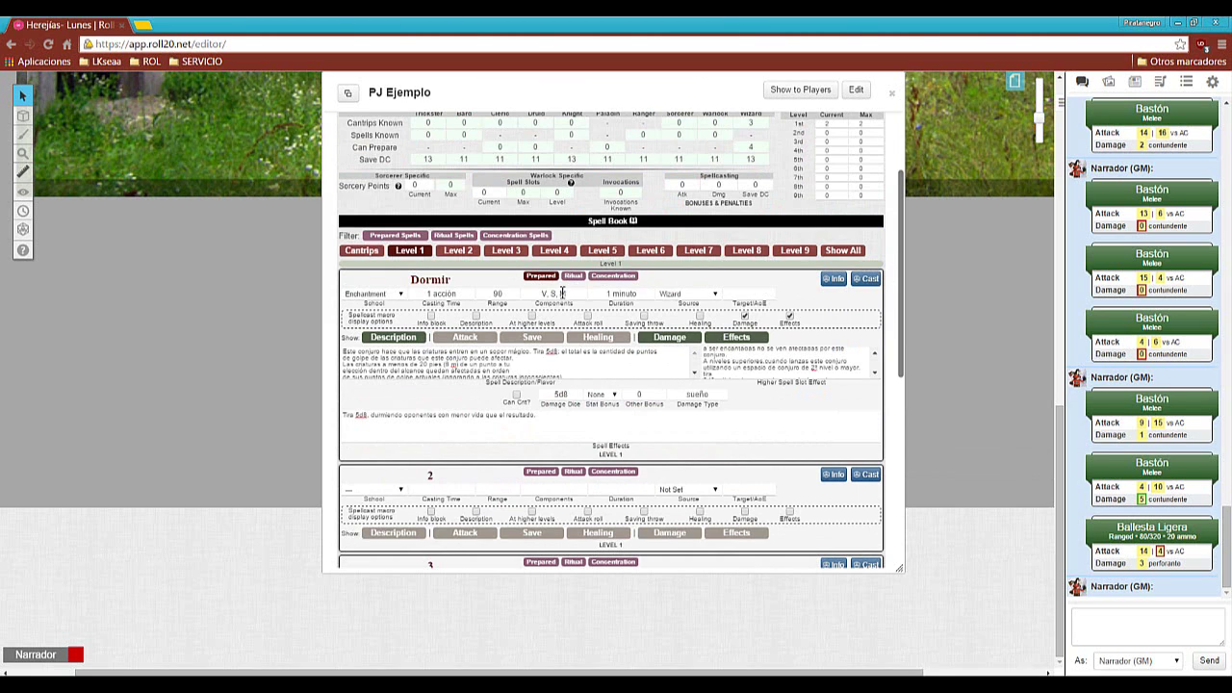
{"action": "scroll", "coordinate": [411, 305], "scroll_direction": "up", "scroll_amount": 1}
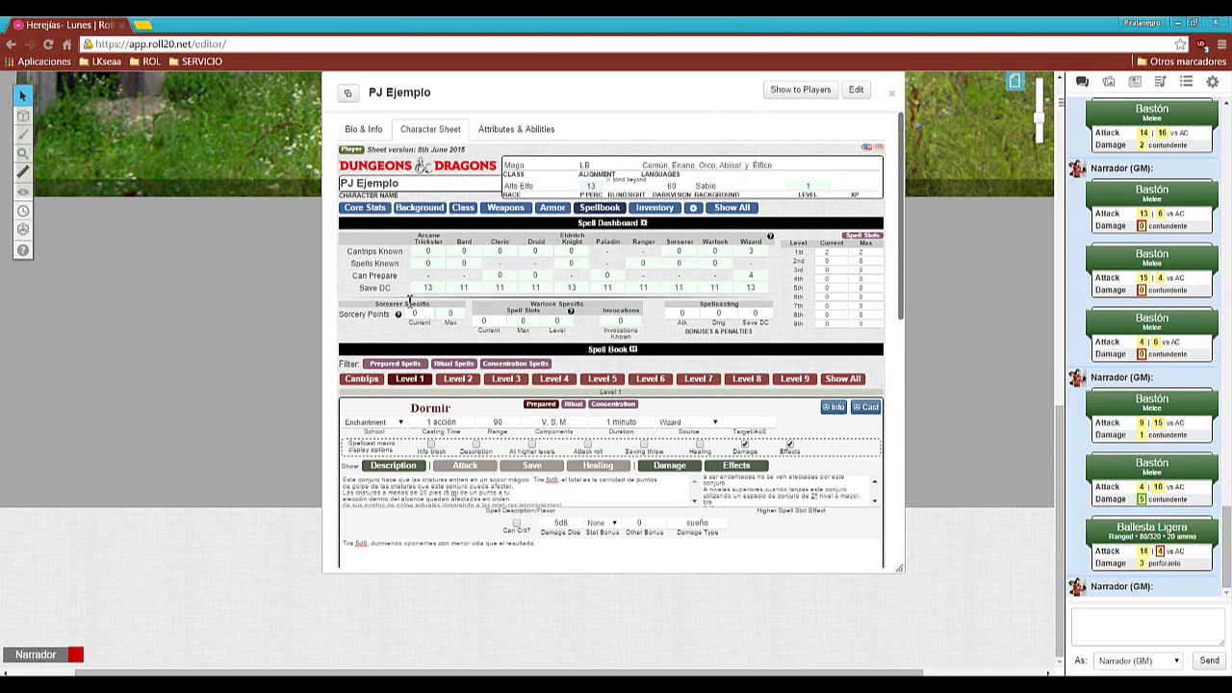
{"action": "left_click", "coordinate": [551, 208]}
{"action": "left_click", "coordinate": [507, 208]}
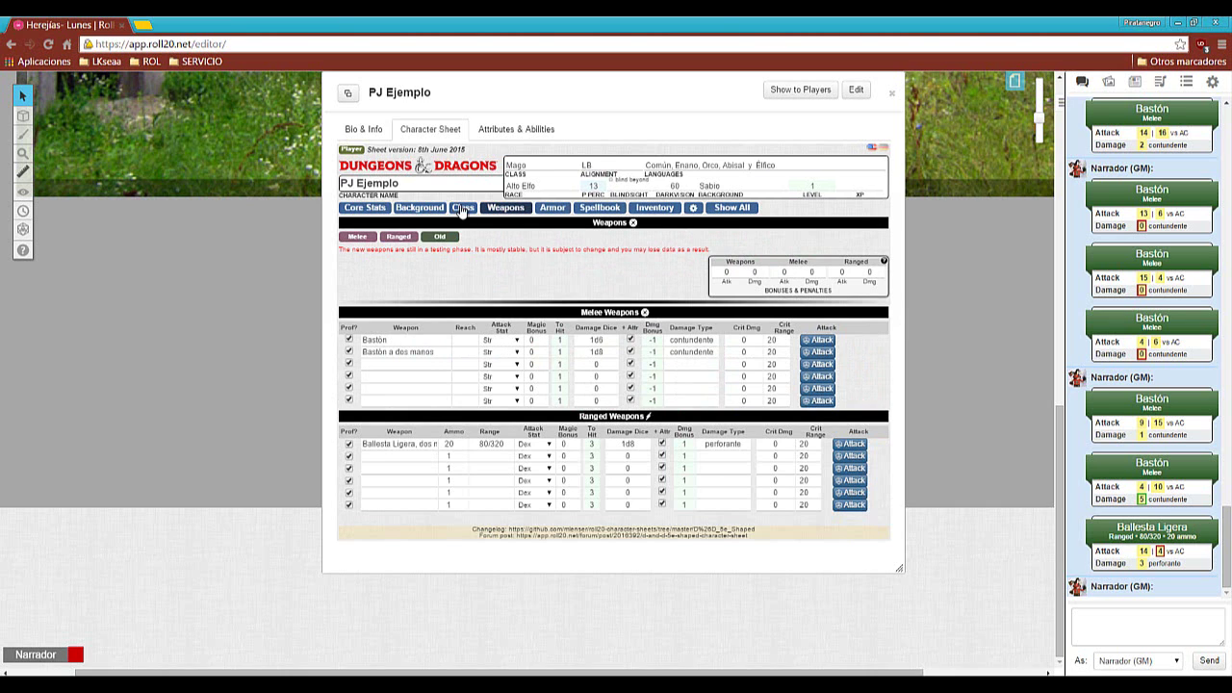
{"action": "left_click", "coordinate": [464, 208]}
{"action": "left_click", "coordinate": [432, 209]}
{"action": "left_click", "coordinate": [736, 209]}
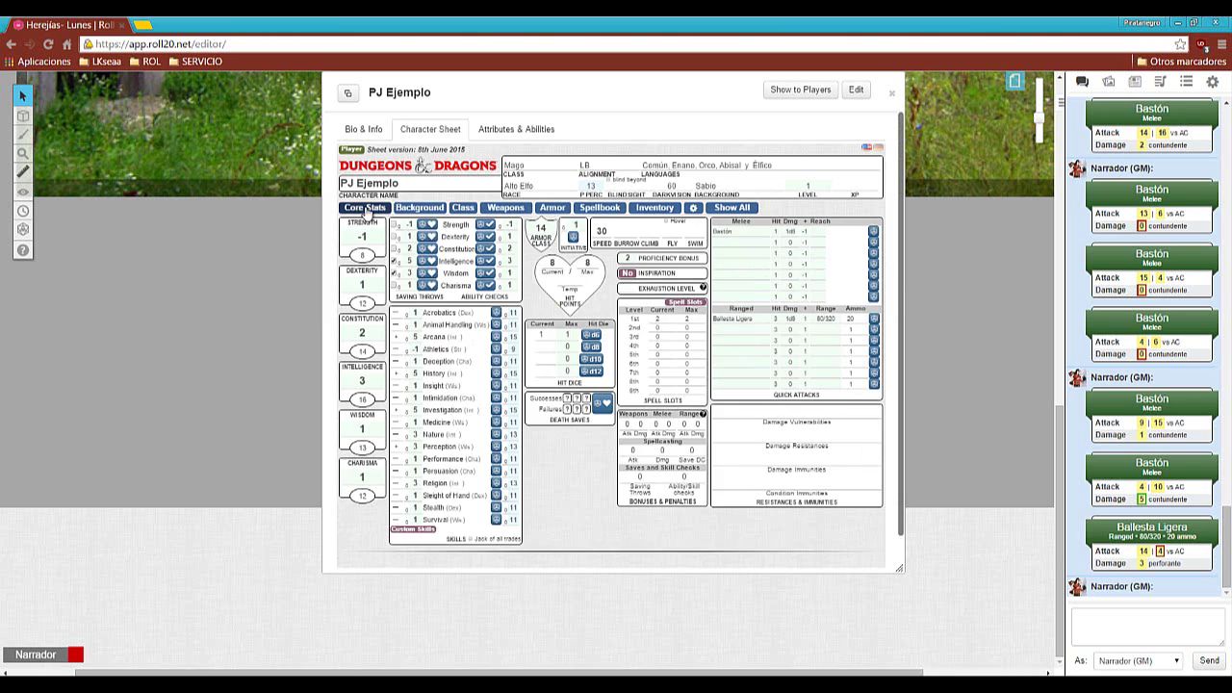
{"action": "scroll", "coordinate": [690, 236], "scroll_direction": "down", "scroll_amount": 1}
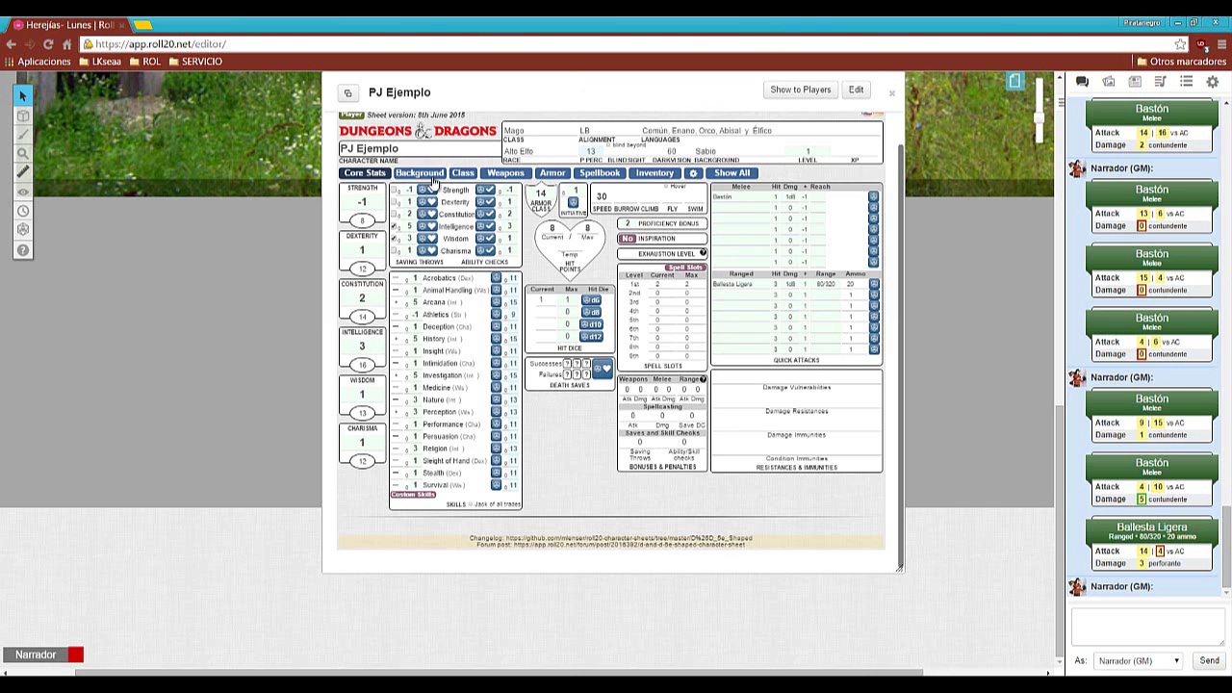
Set the first class action's source to Feat on the character's class page.
{"action": "left_click", "coordinate": [463, 174]}
{"action": "scroll", "coordinate": [575, 249], "scroll_direction": "down", "scroll_amount": 3}
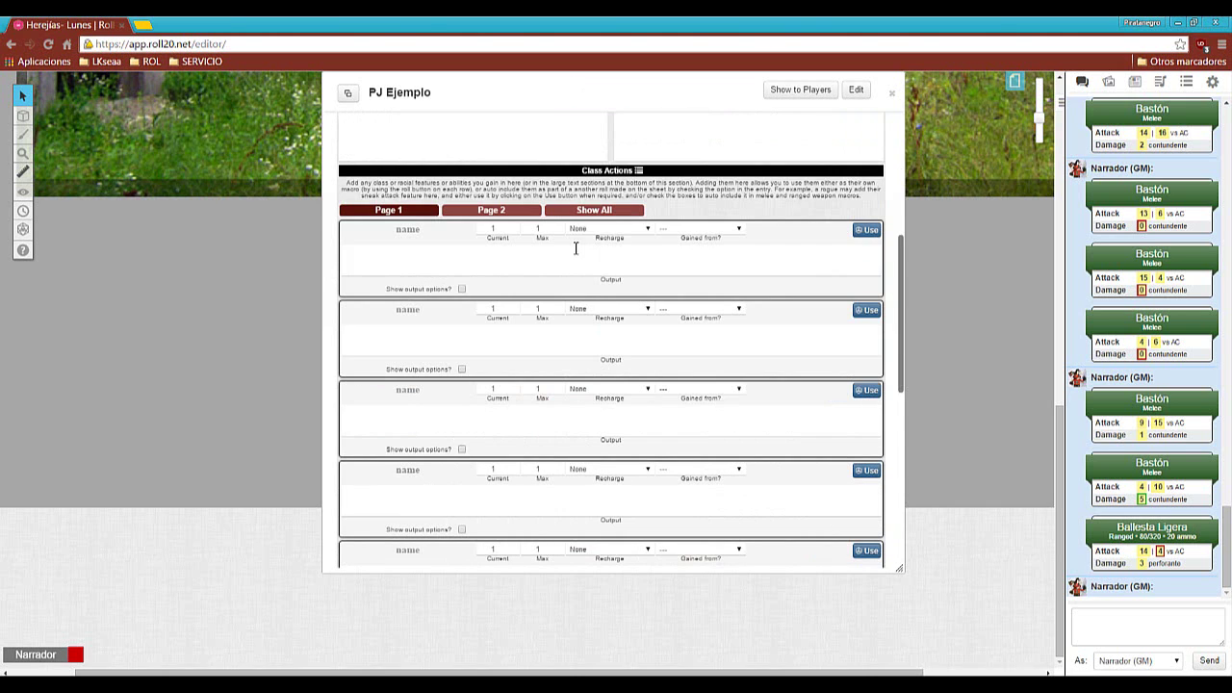
{"action": "scroll", "coordinate": [576, 249], "scroll_direction": "down", "scroll_amount": 5}
{"action": "scroll", "coordinate": [575, 249], "scroll_direction": "up", "scroll_amount": 6}
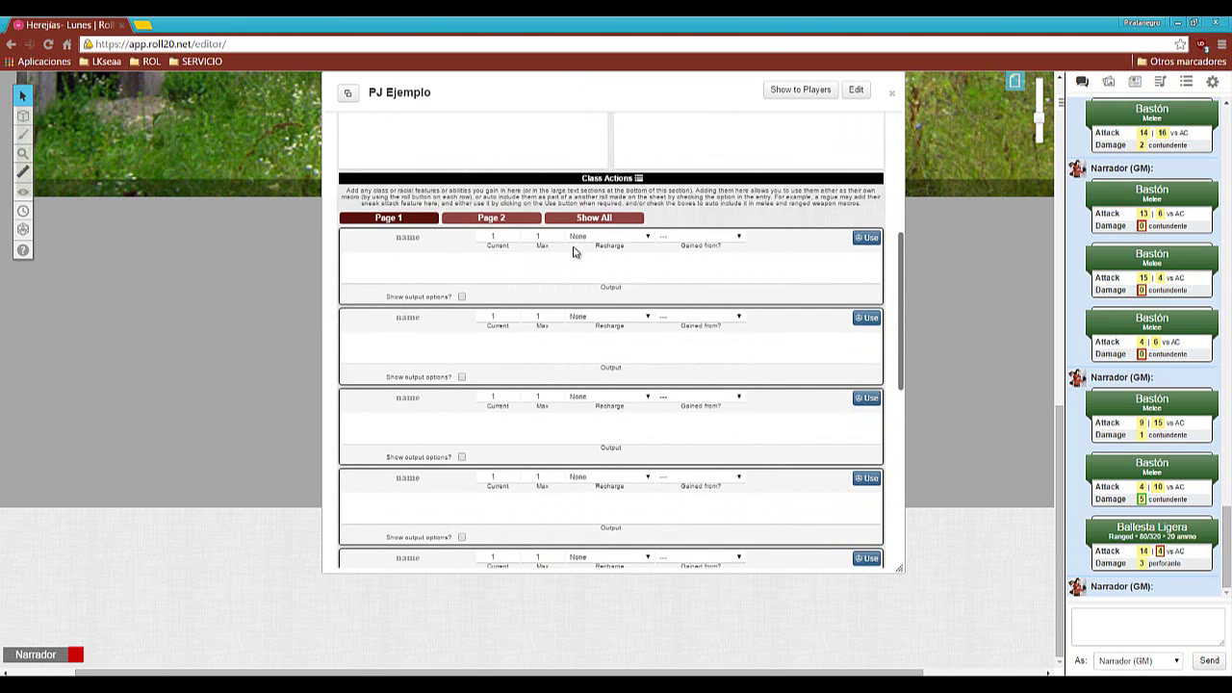
{"action": "scroll", "coordinate": [720, 223], "scroll_direction": "down", "scroll_amount": 3}
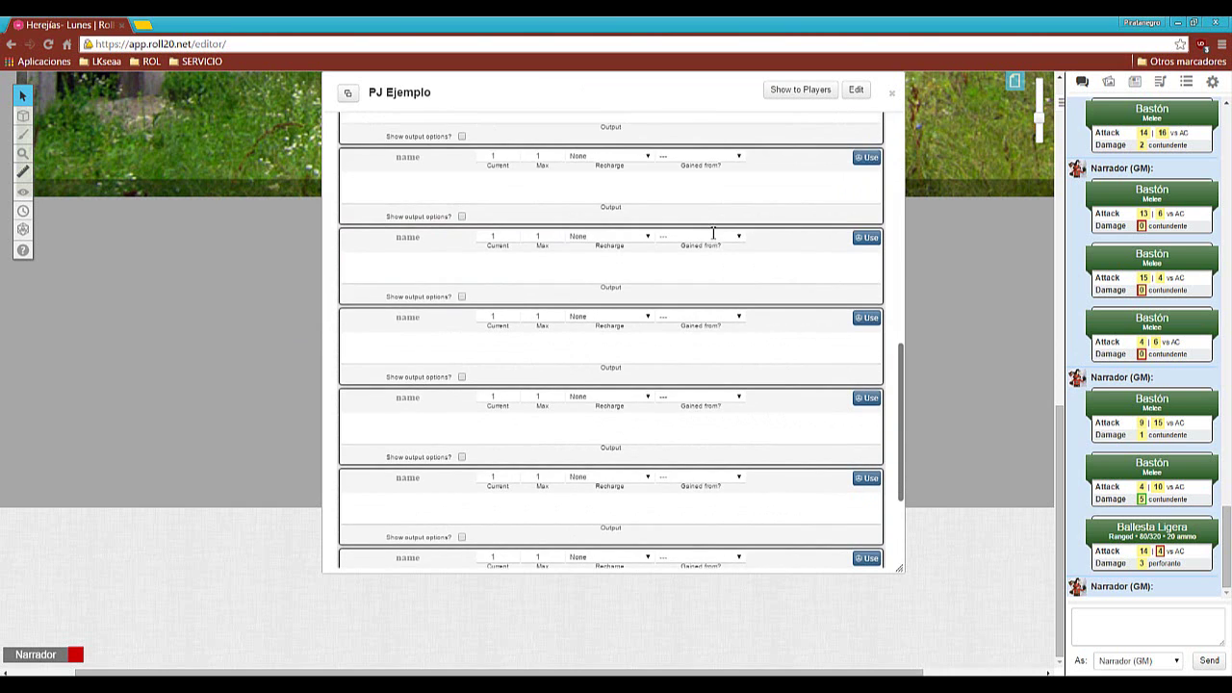
{"action": "scroll", "coordinate": [714, 233], "scroll_direction": "up", "scroll_amount": 4}
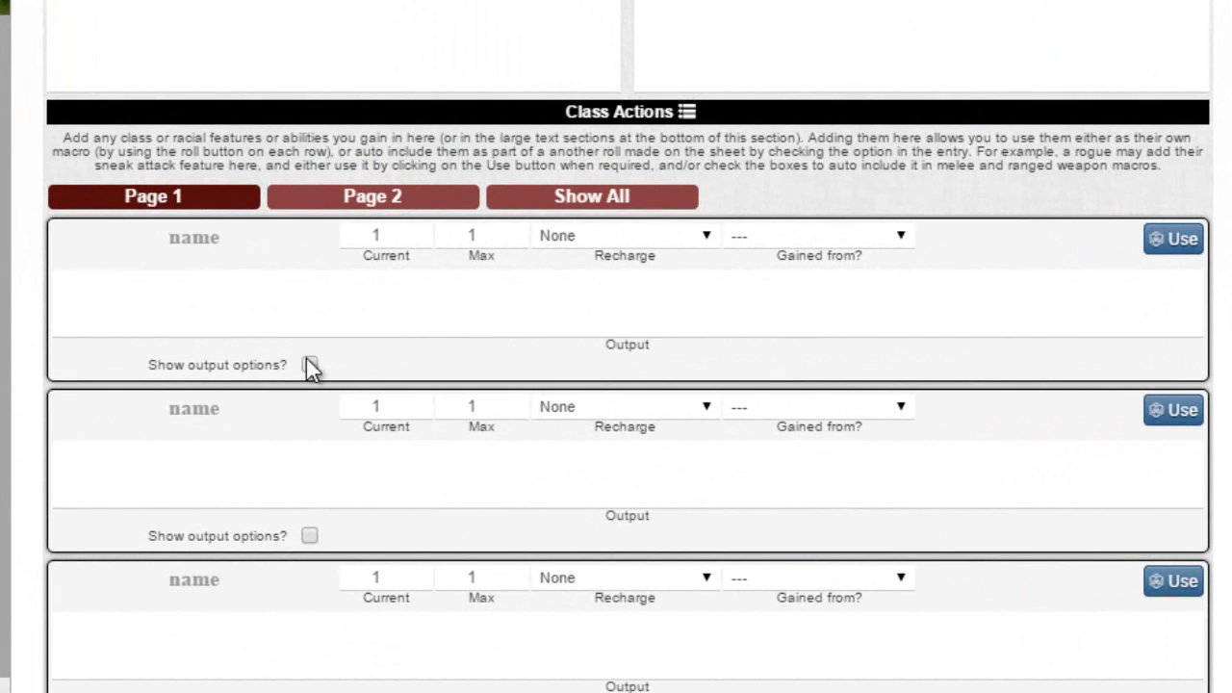
{"action": "left_click", "coordinate": [709, 235]}
{"action": "left_click", "coordinate": [912, 235]}
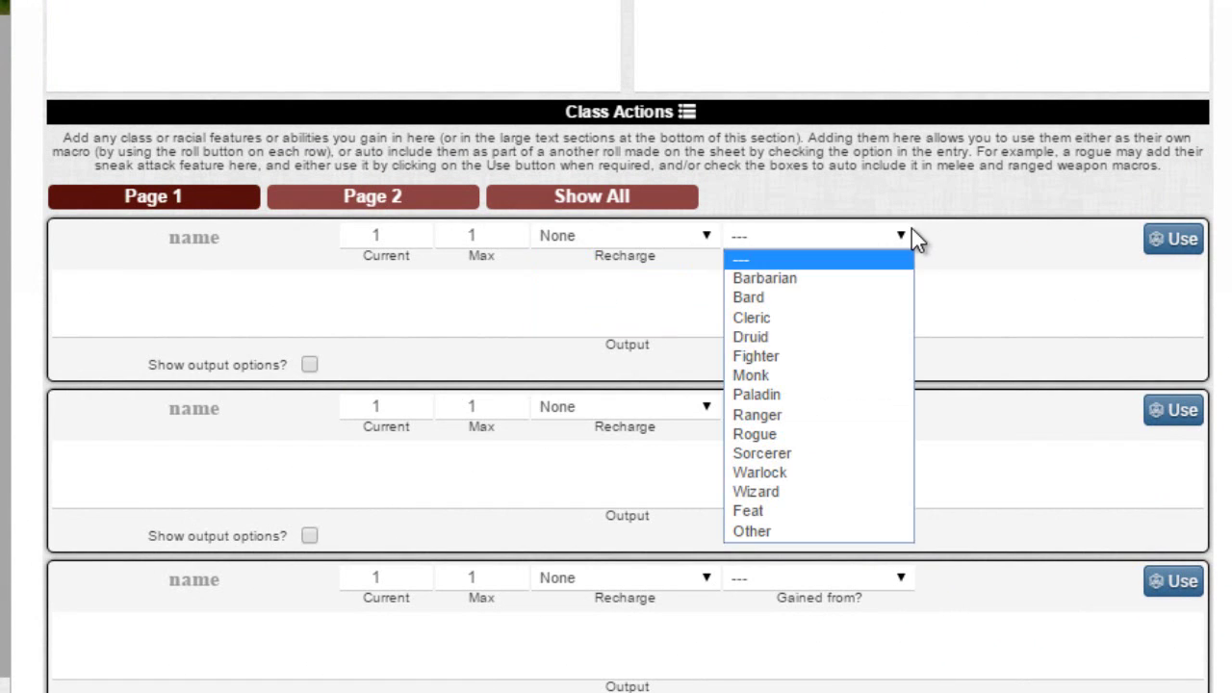
{"action": "left_click", "coordinate": [785, 511]}
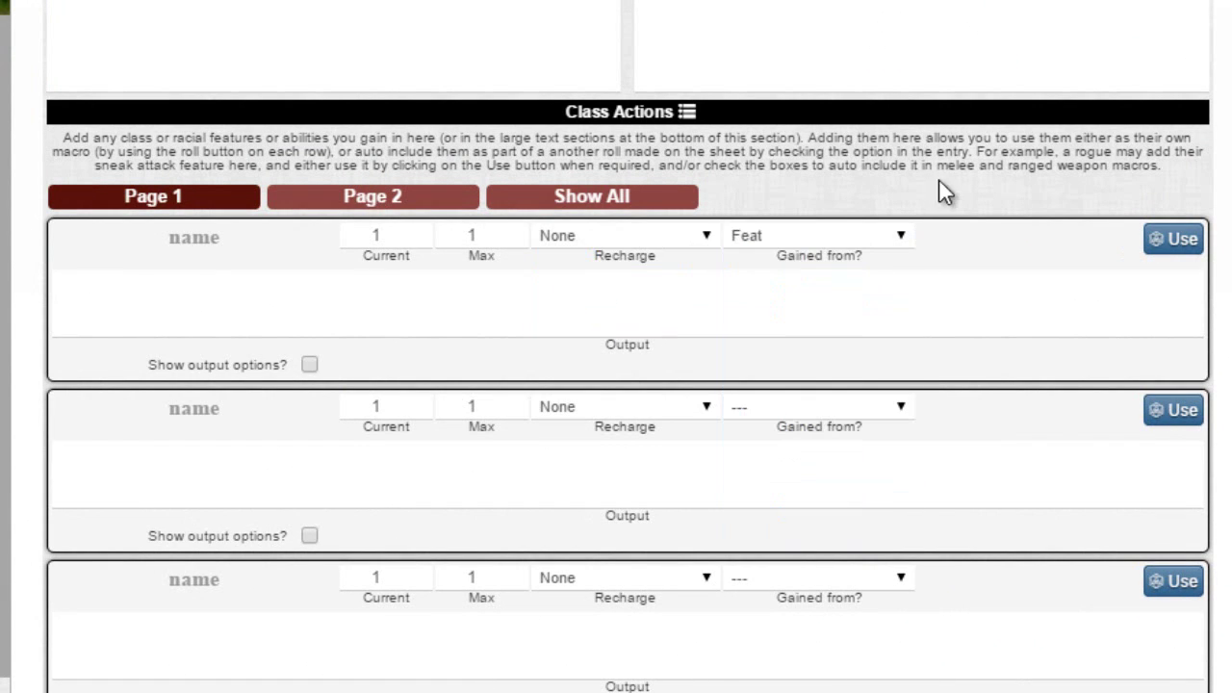
Look over the remaining class actions and class features, and return to the core stats.
{"action": "scroll", "coordinate": [426, 409], "scroll_direction": "down", "scroll_amount": 5}
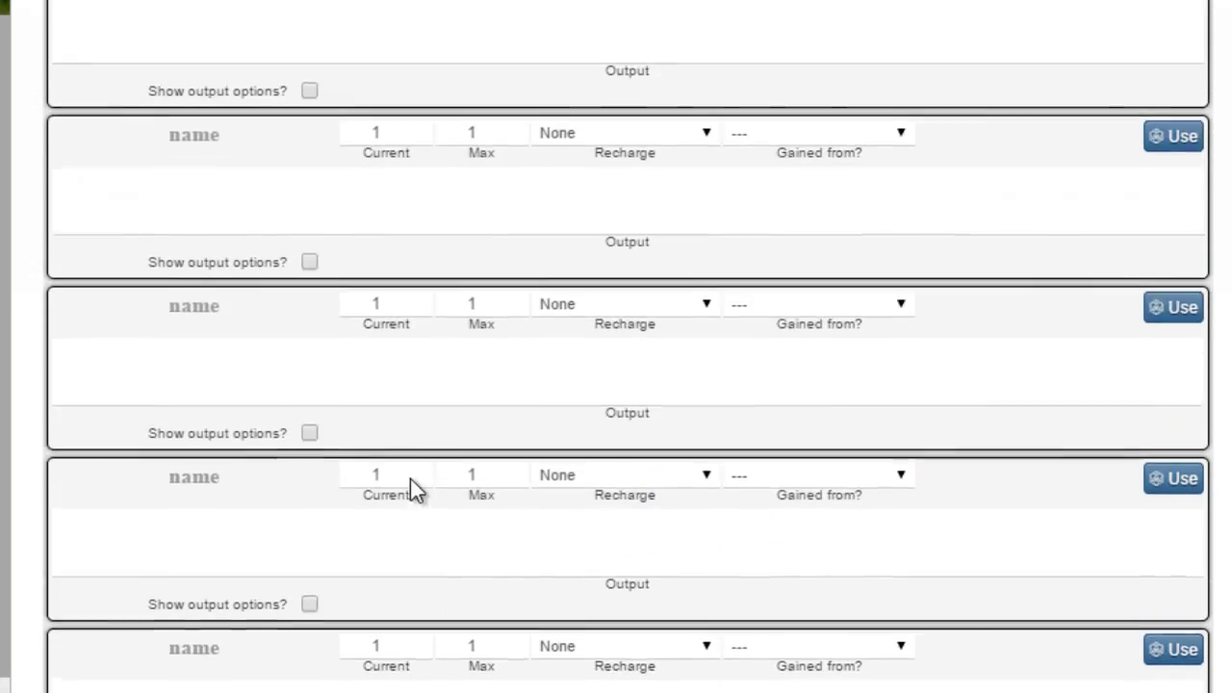
{"action": "scroll", "coordinate": [385, 539], "scroll_direction": "up", "scroll_amount": 10}
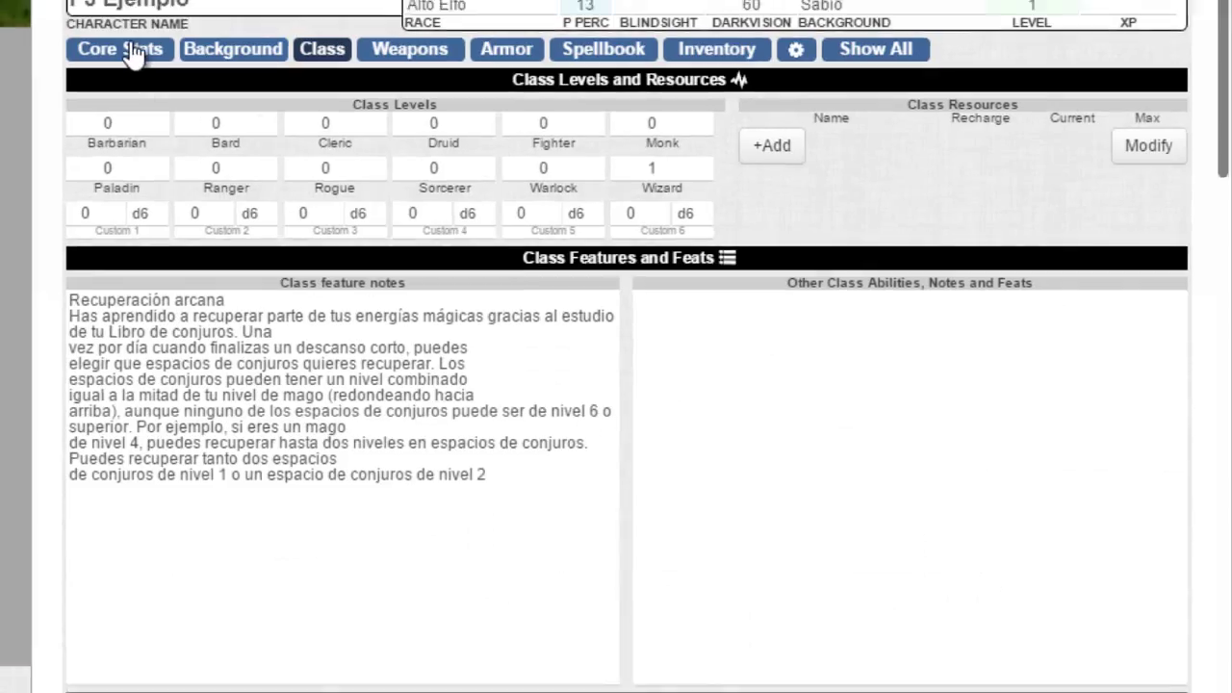
{"action": "left_click", "coordinate": [133, 50]}
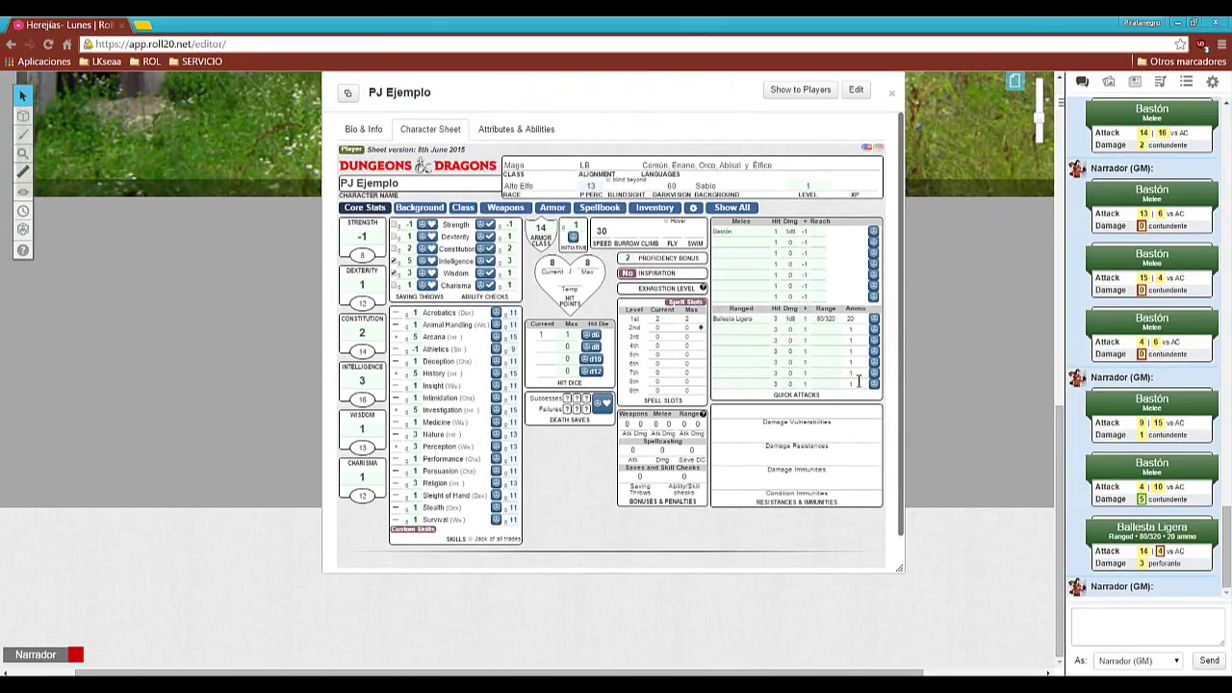
{"action": "scroll", "coordinate": [865, 493], "scroll_direction": "down", "scroll_amount": 1}
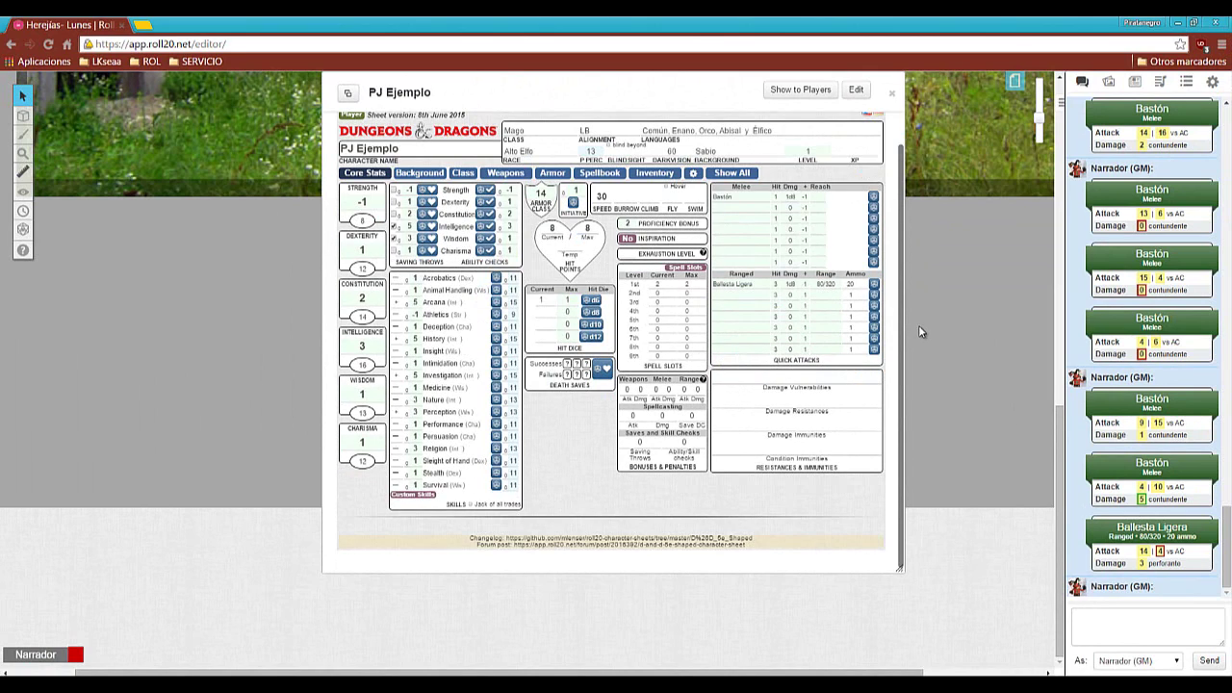
{"action": "scroll", "coordinate": [851, 376], "scroll_direction": "up", "scroll_amount": 1}
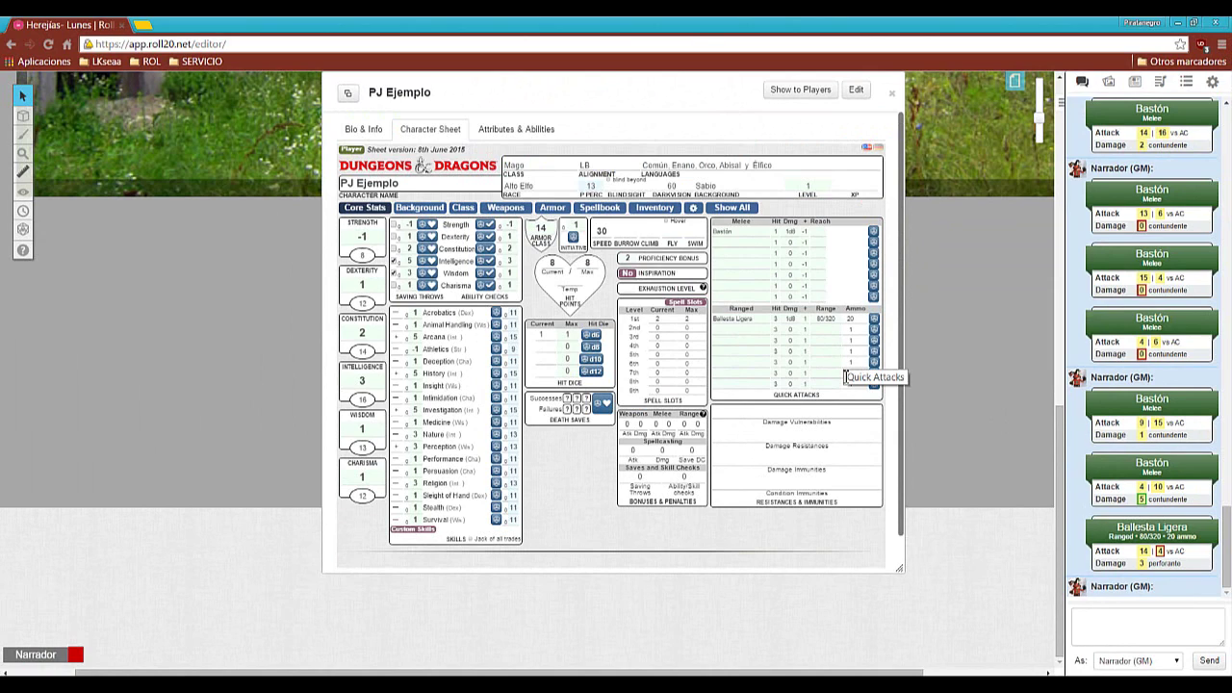